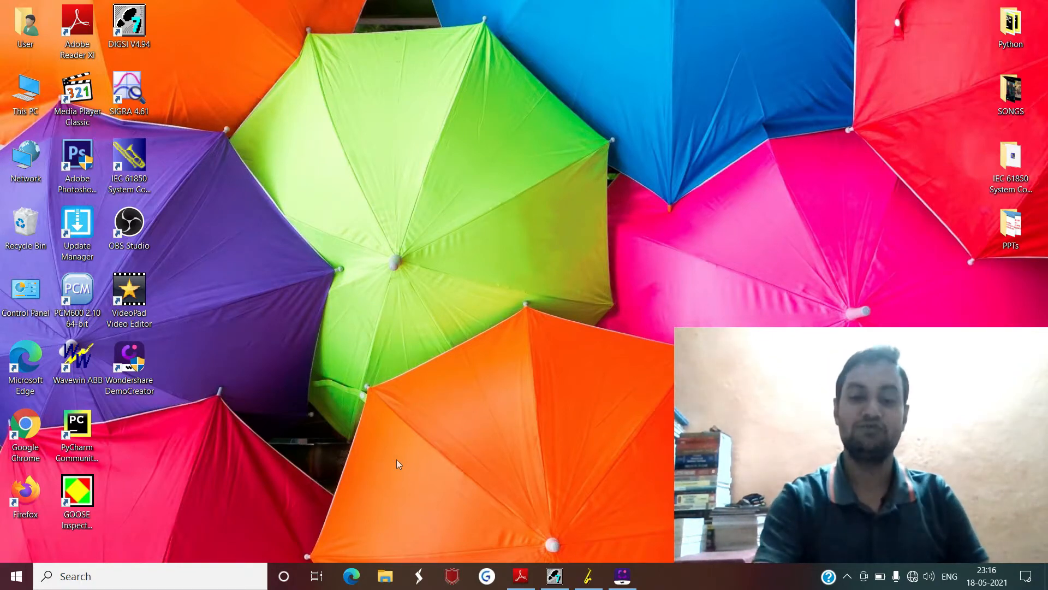
# Step: Bring up DIGSI Manager, maximize its window, and switch to the DIGSI device window for relay 707RA 21.1
pyautogui.click(554, 576)
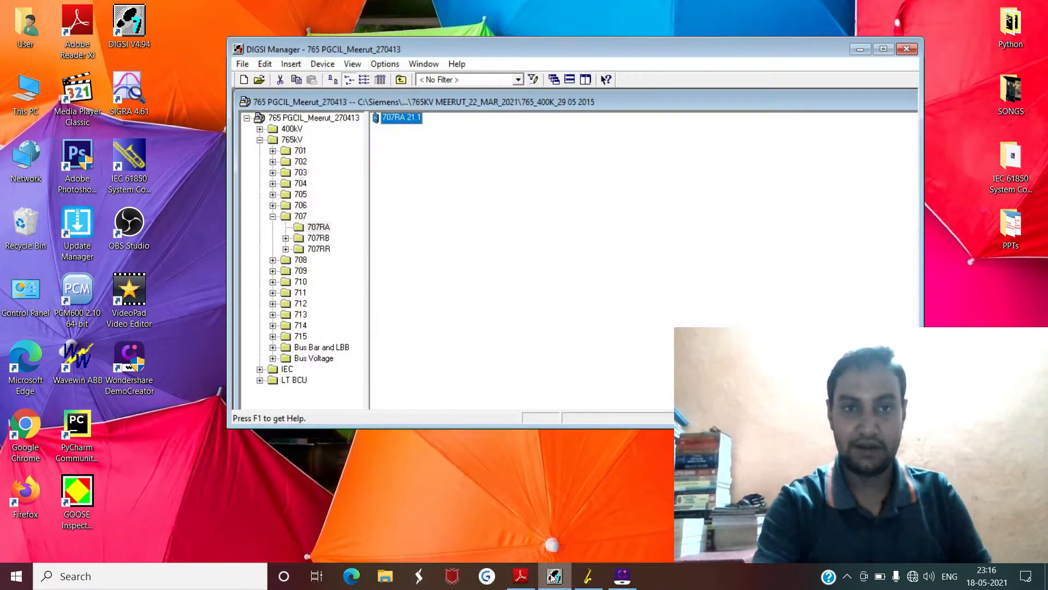
pyautogui.click(885, 51)
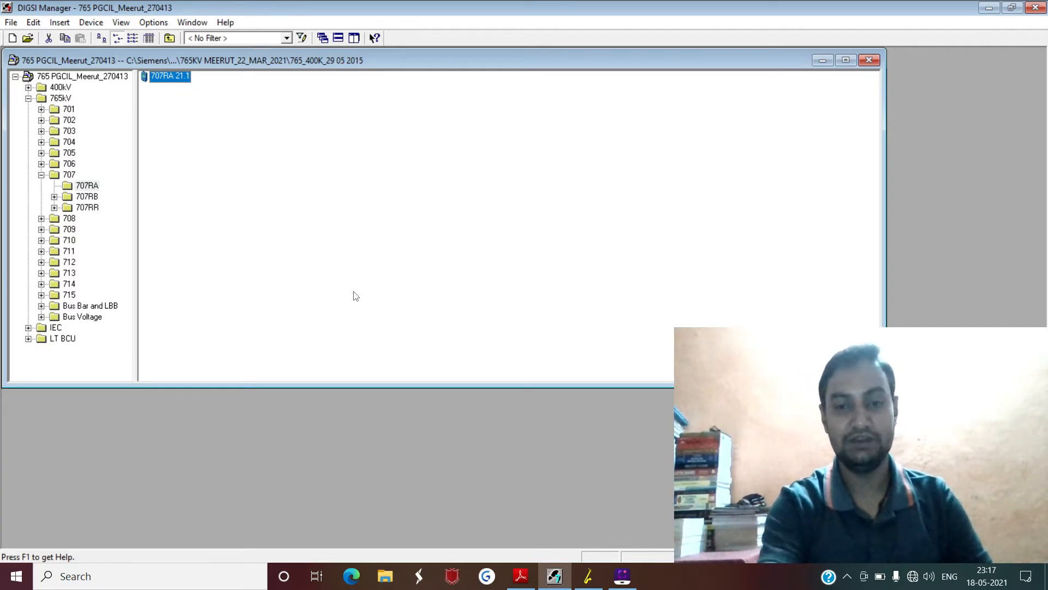
pyautogui.click(588, 576)
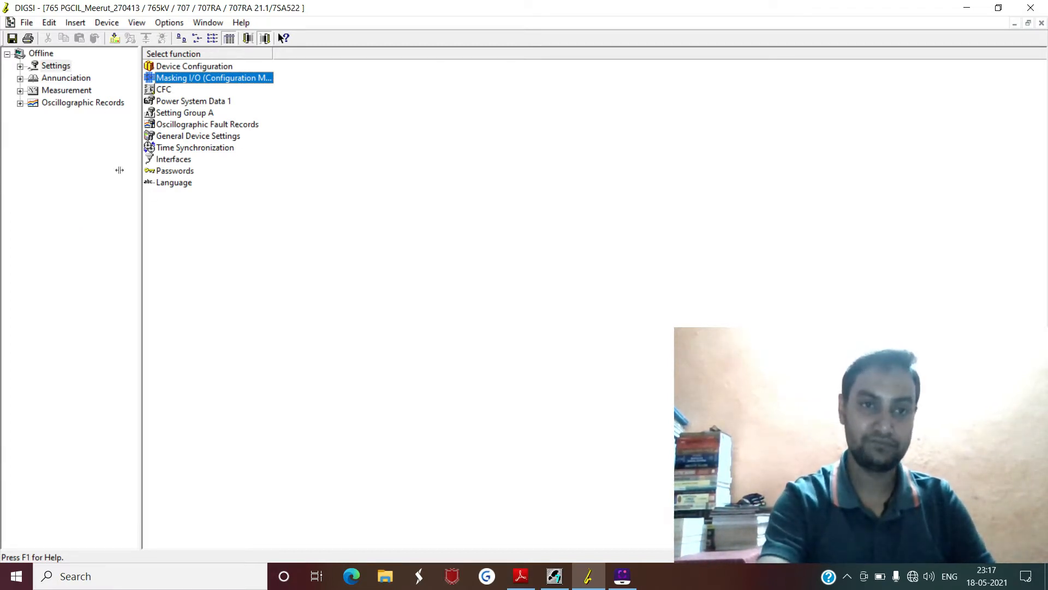
# Step: Look through the functions under Annunciation, Measurement and Oscillographic Records, and return to the Settings functions
pyautogui.click(70, 78)
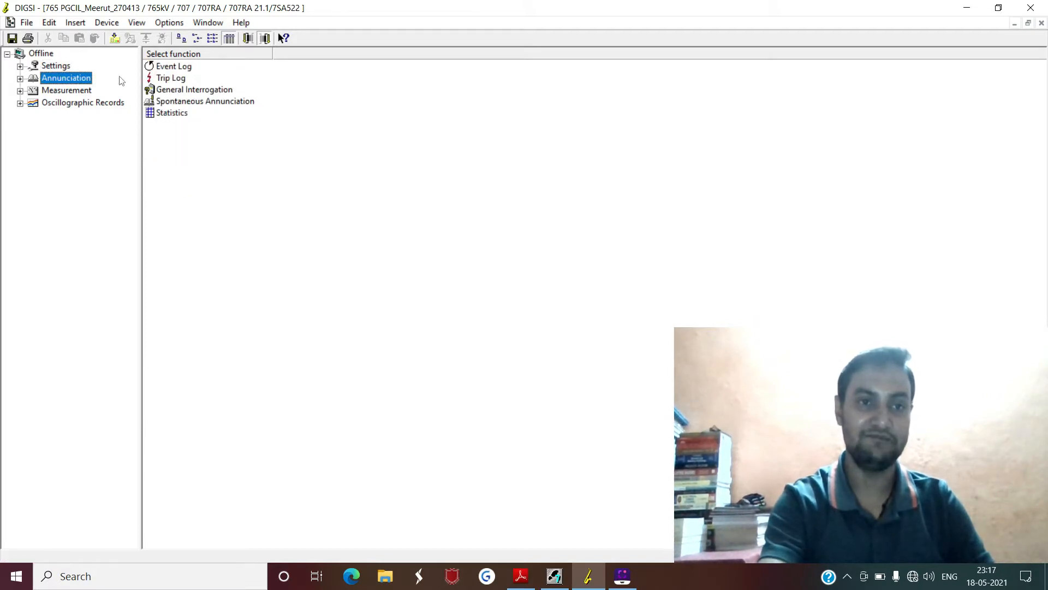
pyautogui.click(77, 91)
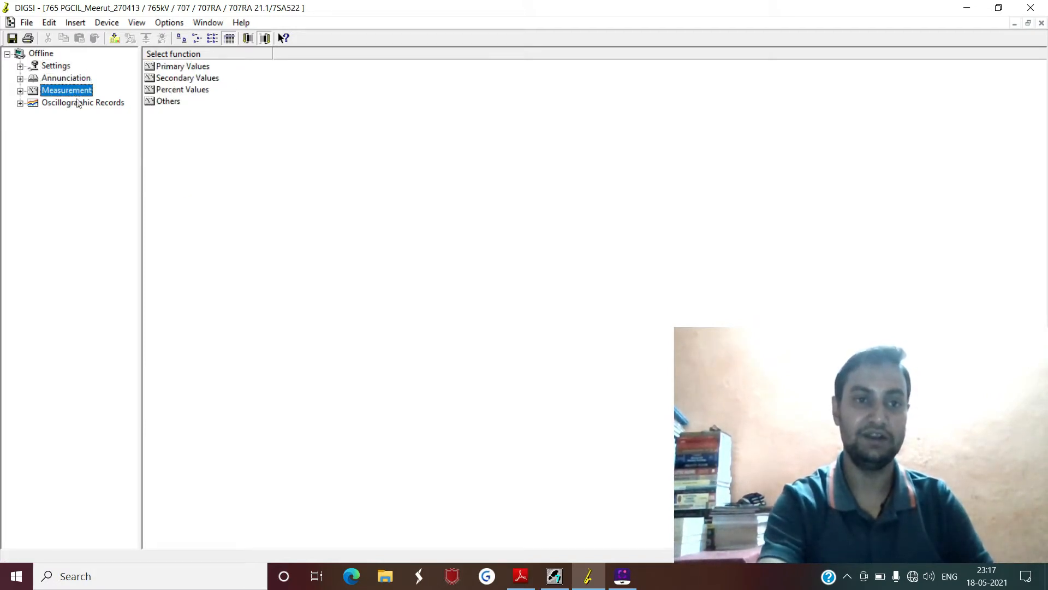
pyautogui.click(78, 103)
pyautogui.click(56, 66)
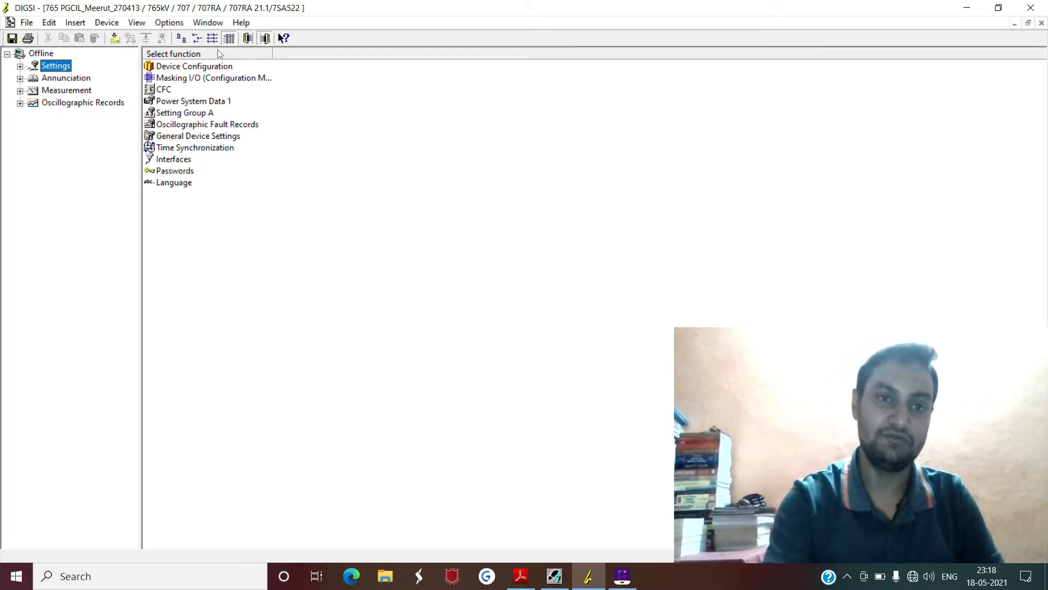
# Step: View the Masking I/O configuration matrix and the Device Configuration functional scope, closing both without changes
pyautogui.doubleClick(214, 82)
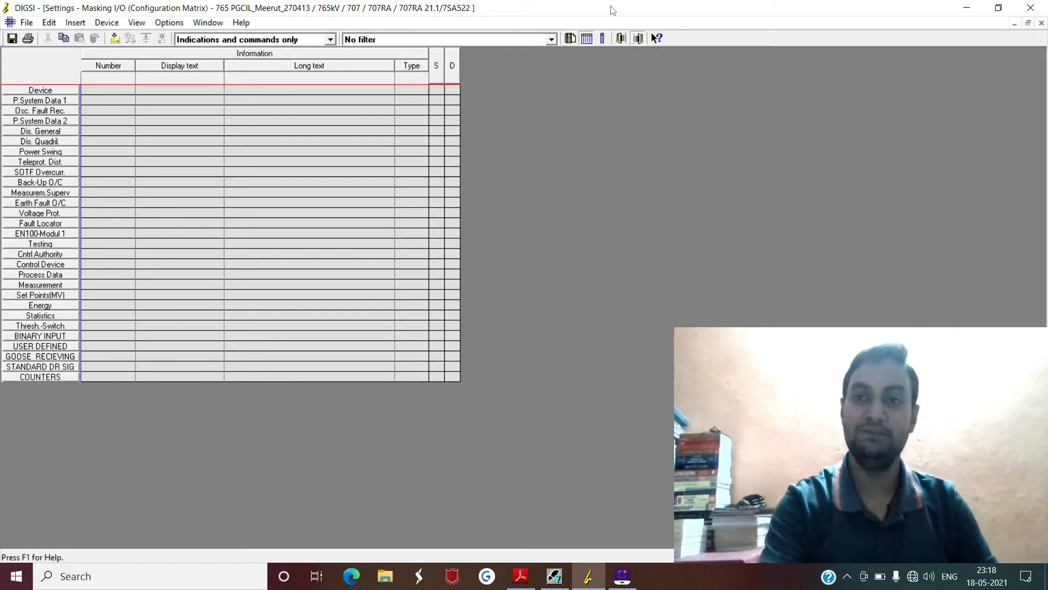
pyautogui.click(1041, 24)
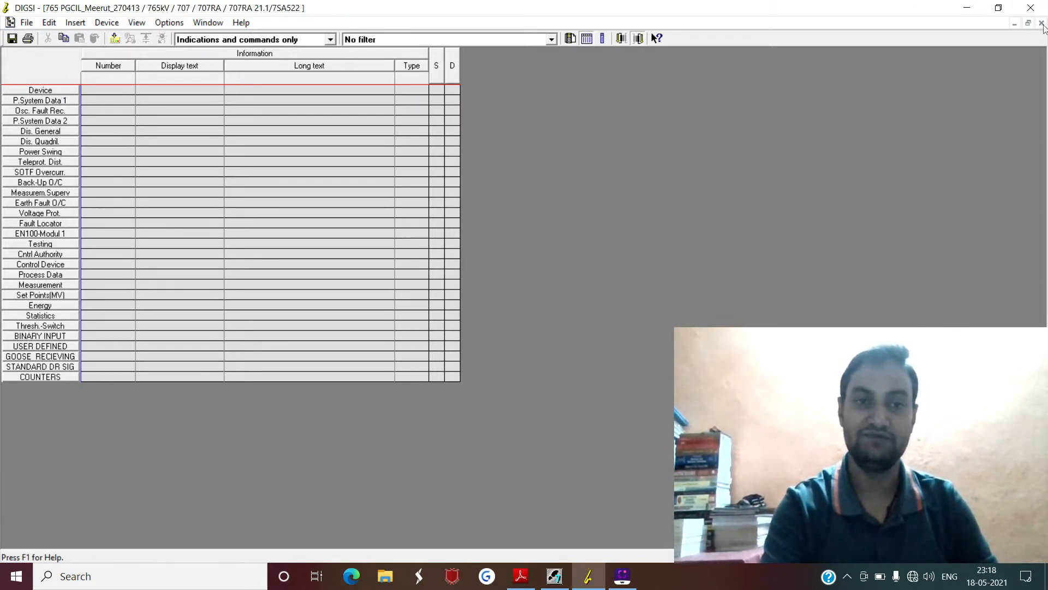
pyautogui.doubleClick(197, 66)
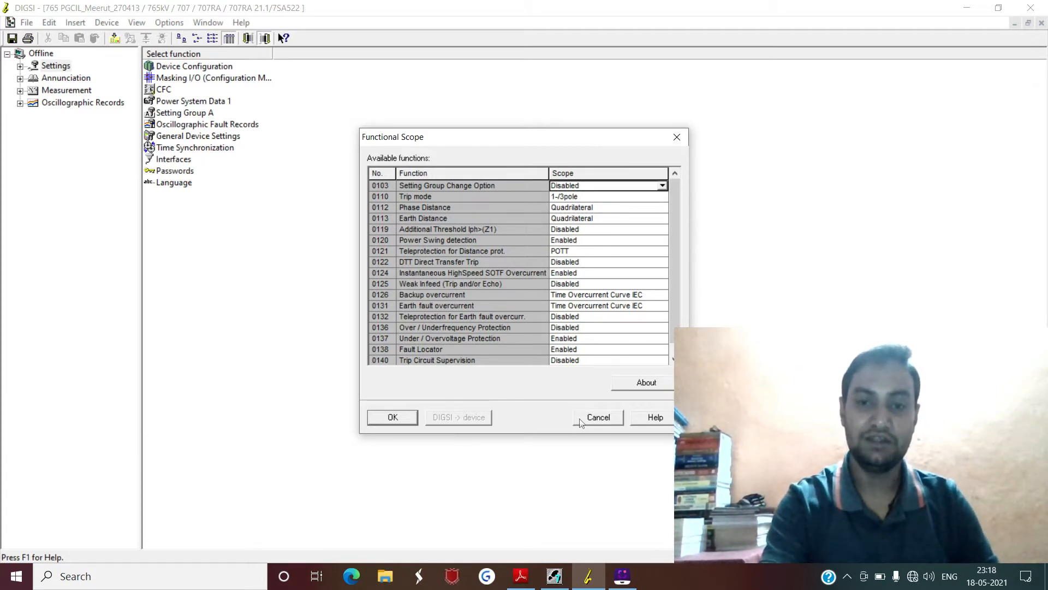
pyautogui.click(598, 417)
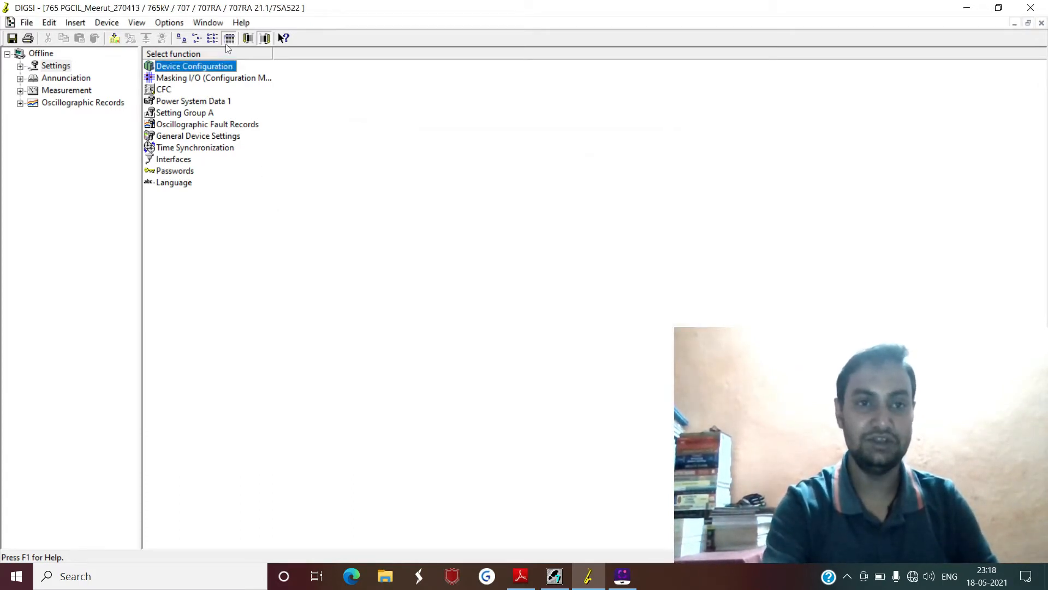
# Step: Open the Masking I/O configuration matrix, expand the Power Swing group to view its signals, and collapse it
pyautogui.doubleClick(226, 78)
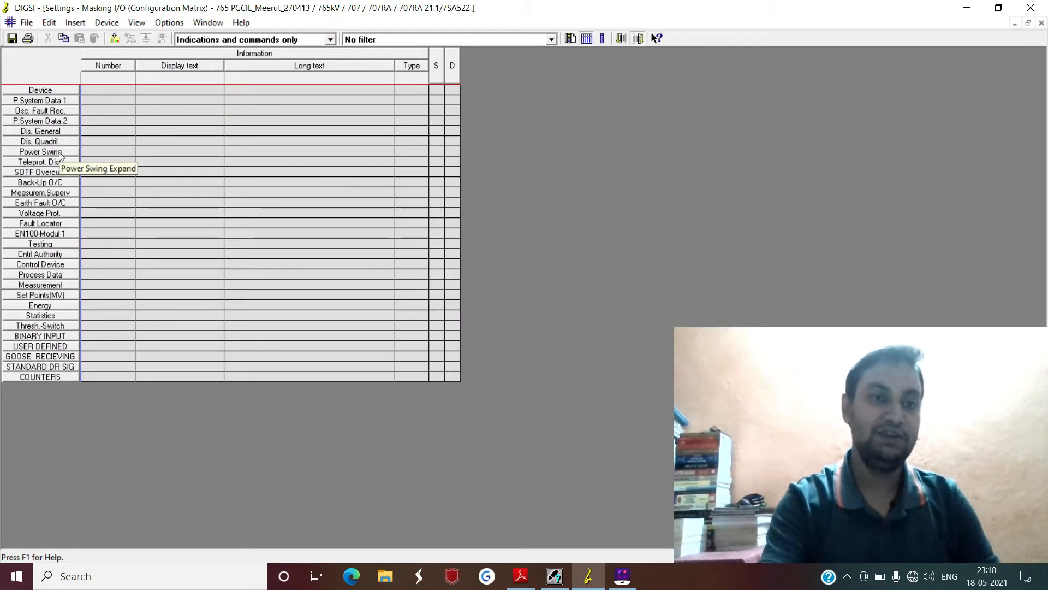
pyautogui.click(60, 156)
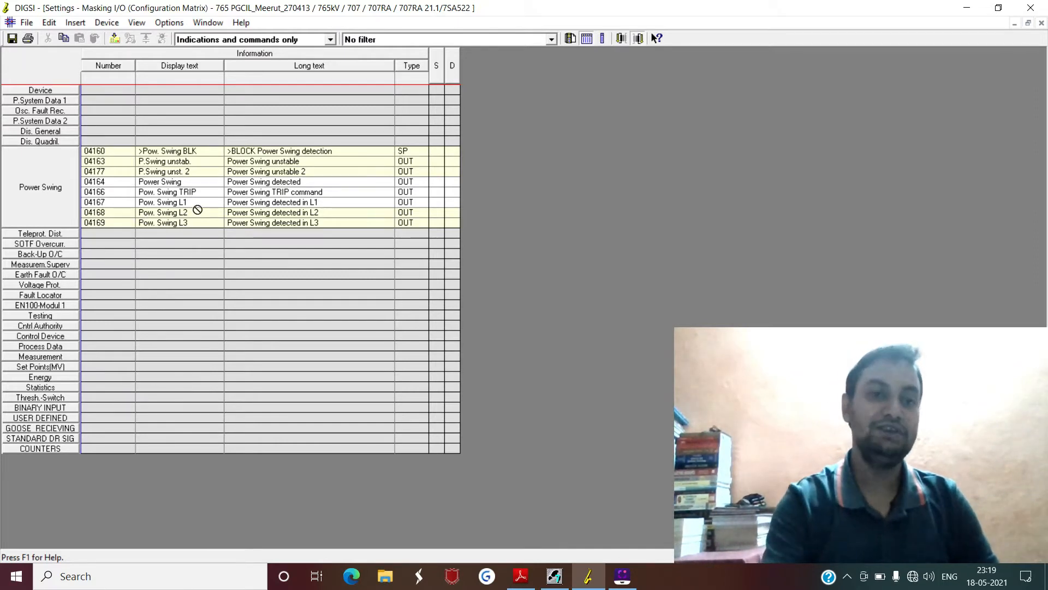
pyautogui.click(39, 186)
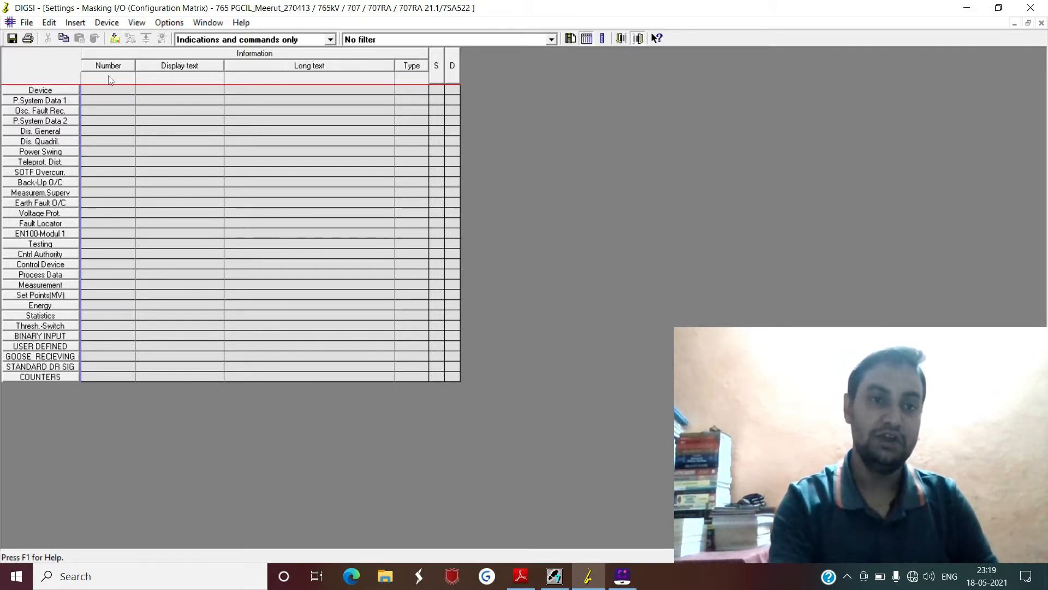
# Step: Expand the Device group, examine its signals' display texts, long texts and types, and collapse the group
pyautogui.doubleClick(55, 92)
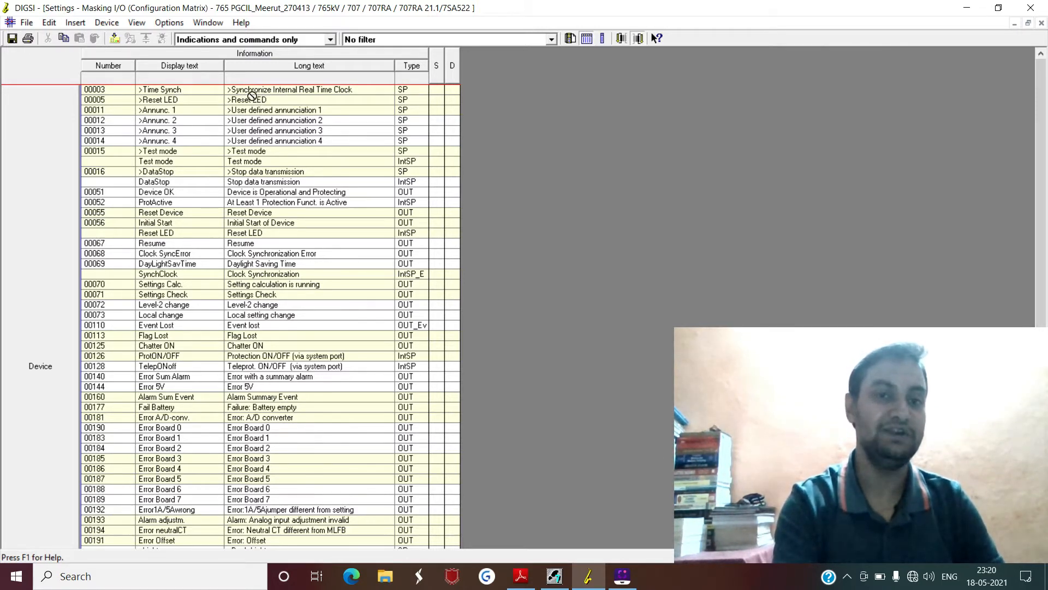
pyautogui.click(443, 170)
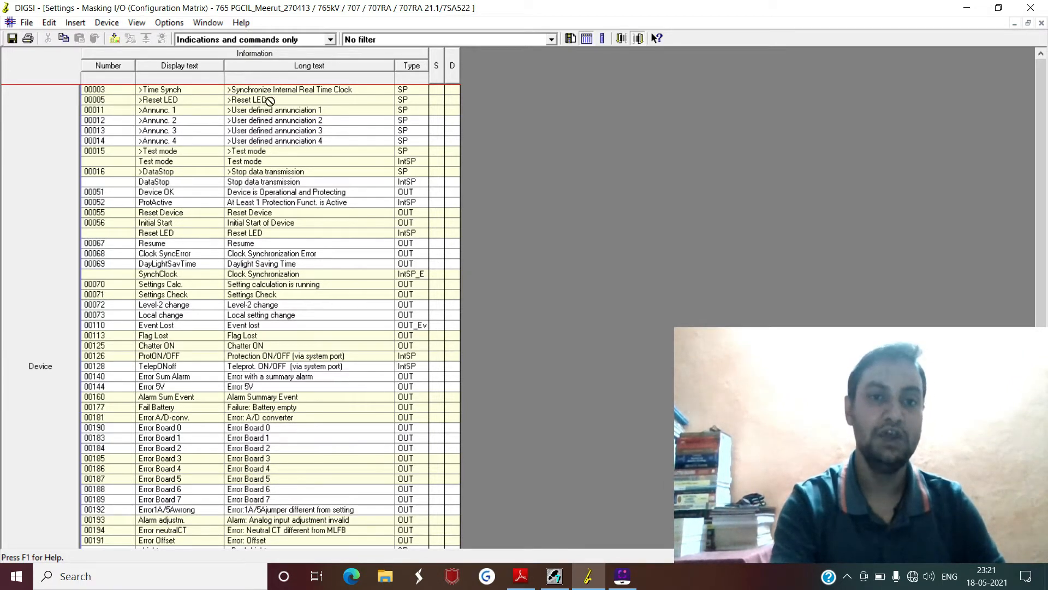
pyautogui.click(178, 90)
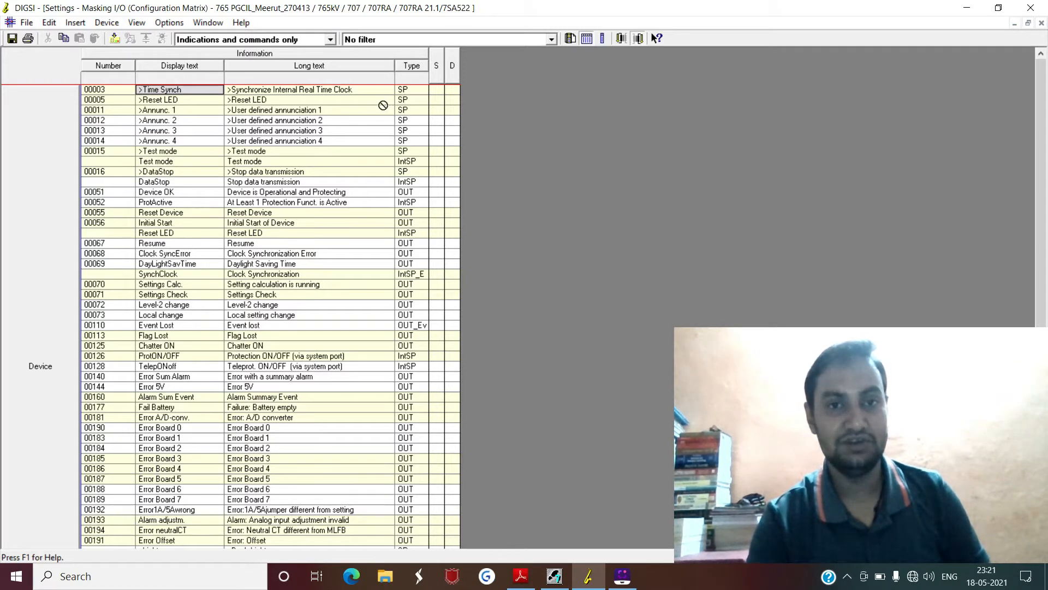
pyautogui.doubleClick(68, 162)
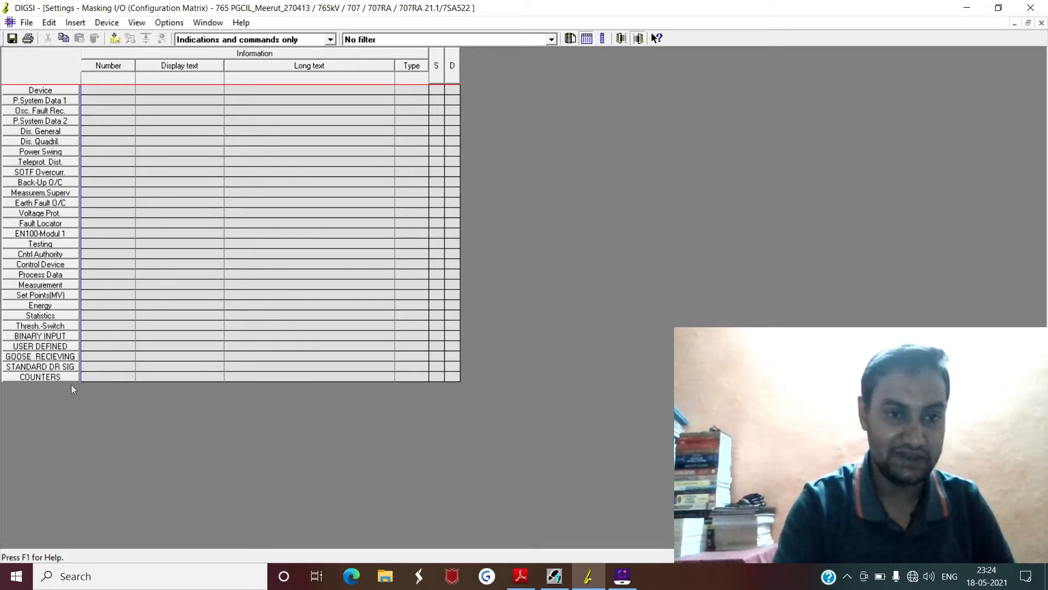
# Step: Expand the BINARY INPUT group, examine its signals' types and long texts, and collapse the group
pyautogui.doubleClick(52, 336)
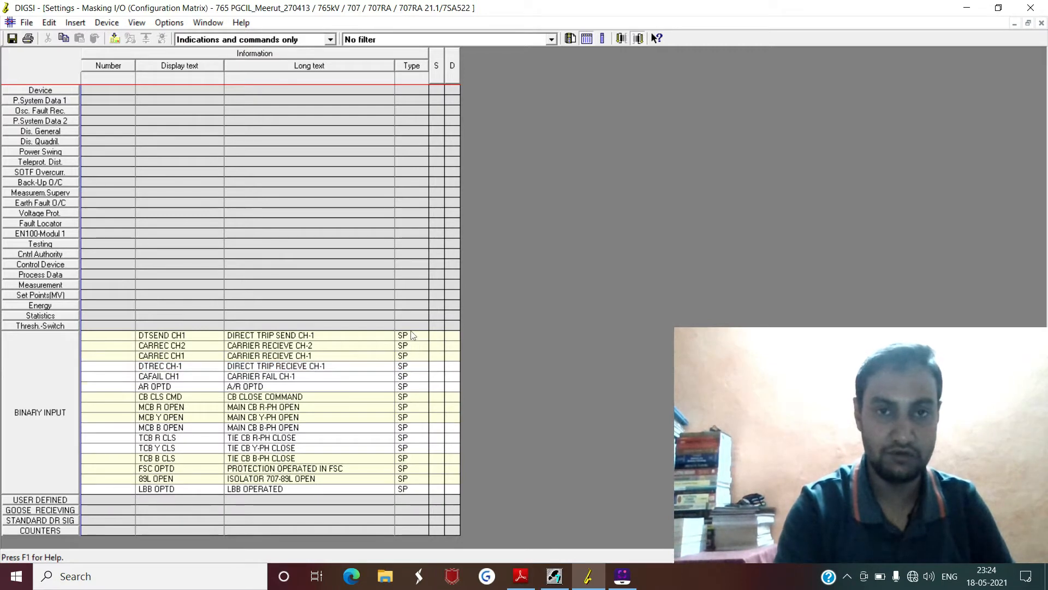
pyautogui.moveTo(411, 334); pyautogui.dragTo(359, 336)
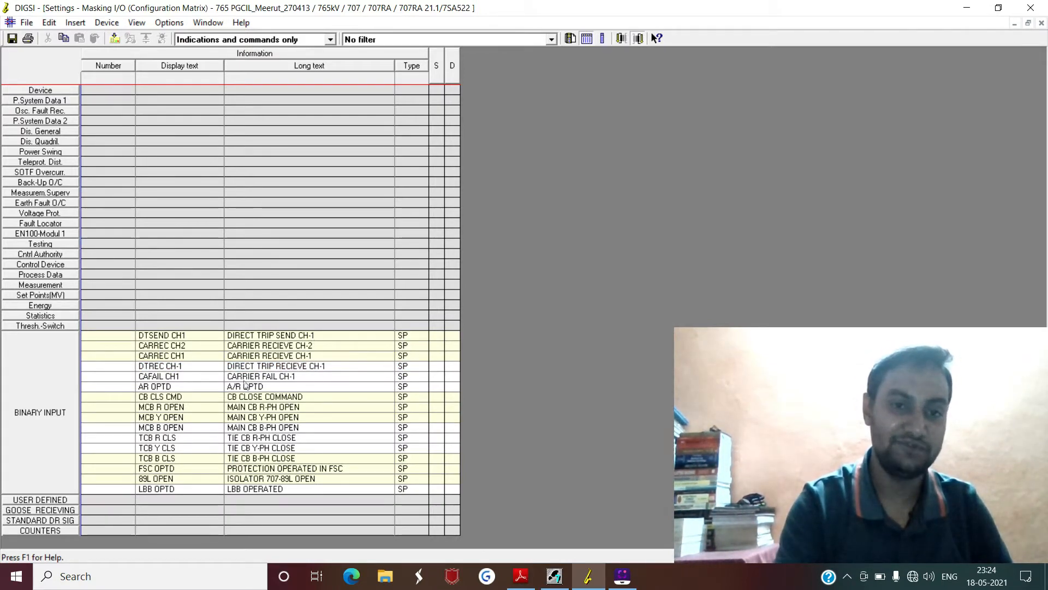
pyautogui.moveTo(396, 346); pyautogui.dragTo(412, 335)
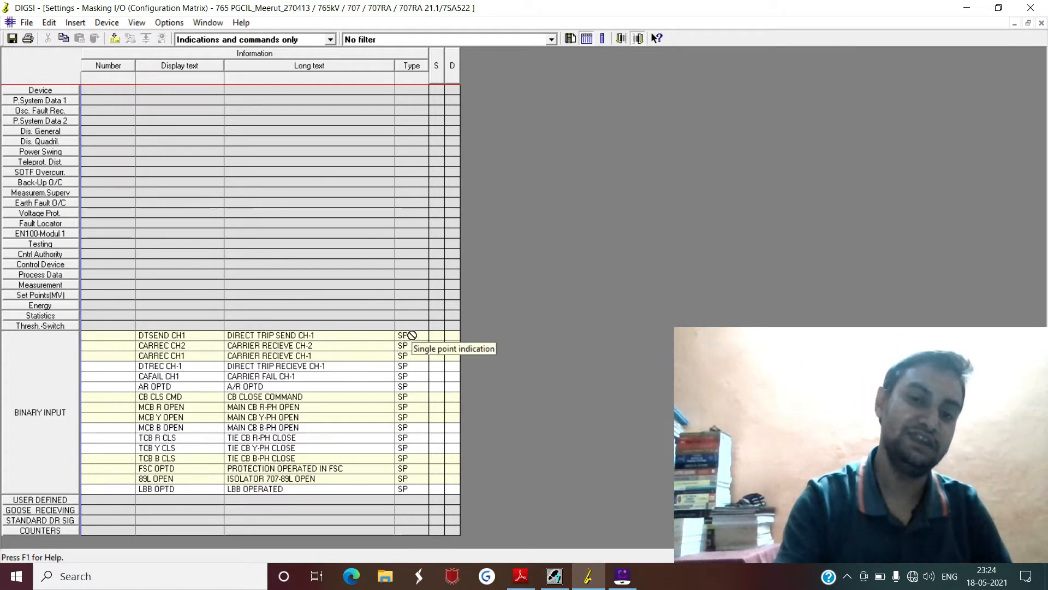
pyautogui.click(412, 335)
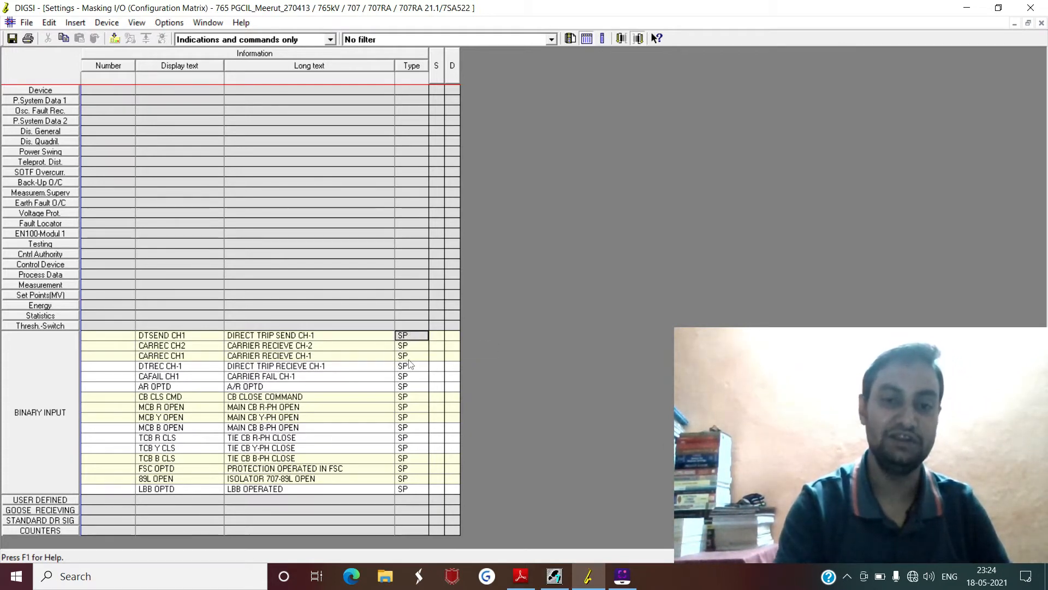
pyautogui.click(406, 346)
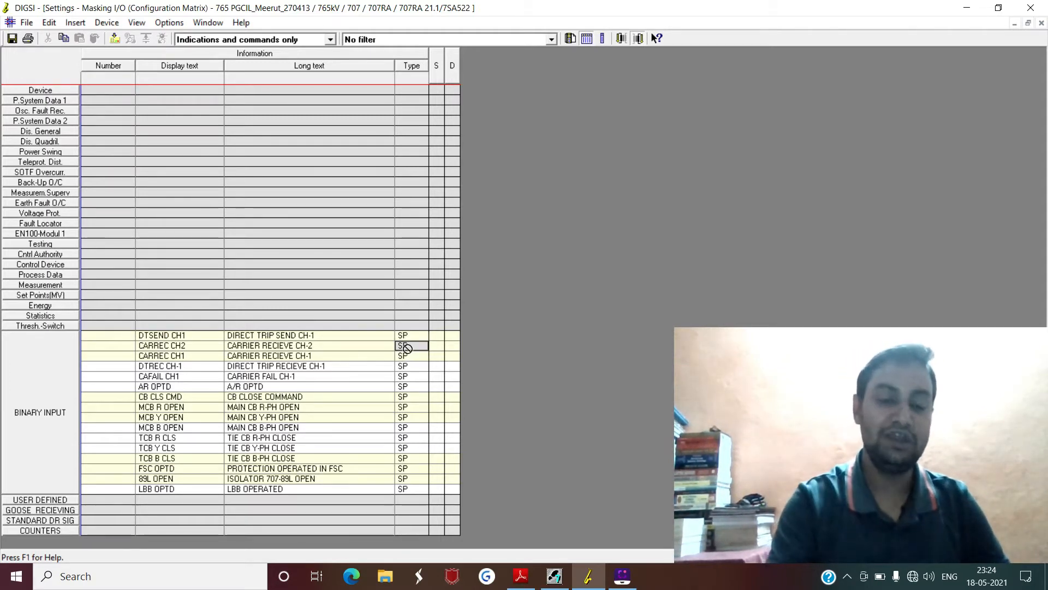
pyautogui.click(299, 336)
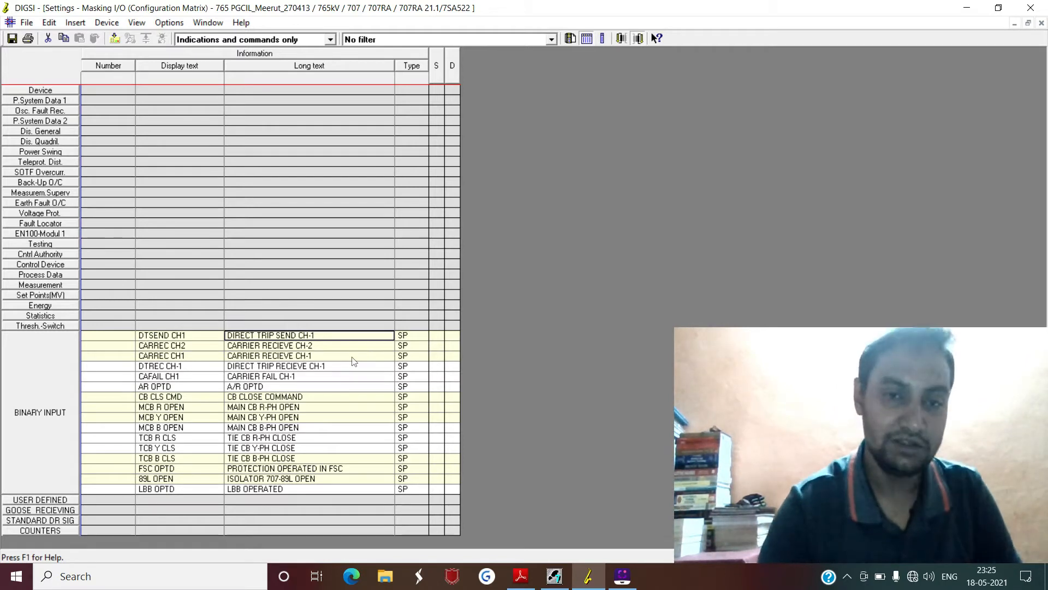
pyautogui.click(60, 345)
pyautogui.doubleClick(60, 345)
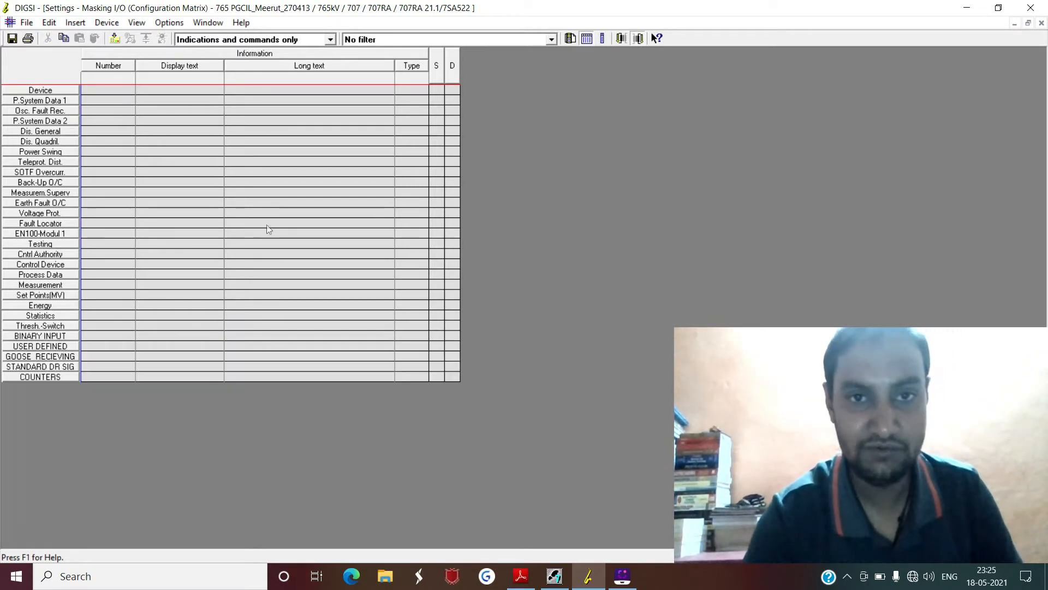
# Step: Expand the Source and Destination columns to examine the input and output assignments, and collapse Destination, leaving Source expanded
pyautogui.click(436, 65)
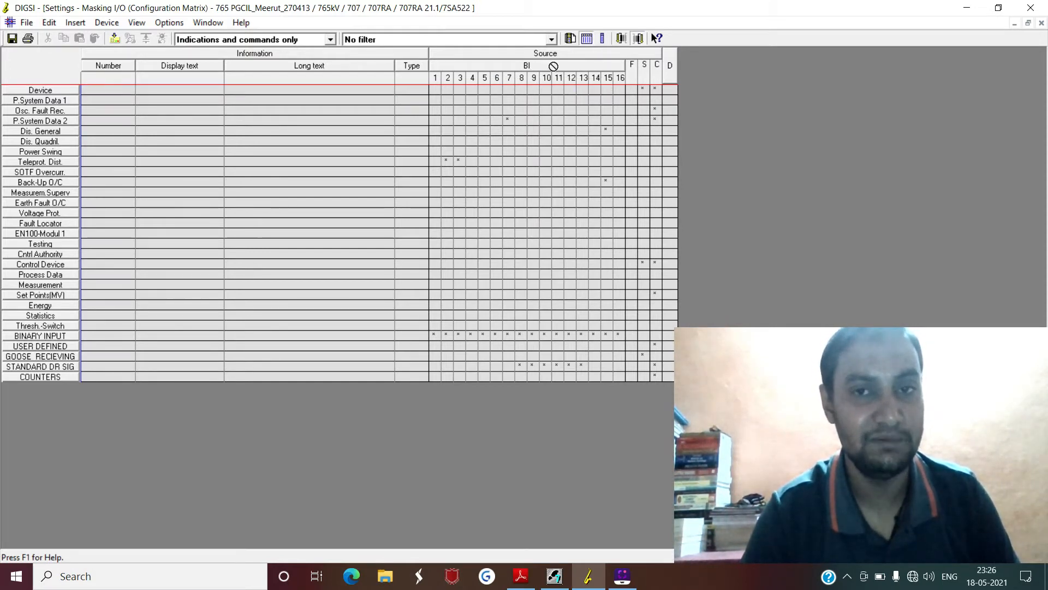
pyautogui.moveTo(461, 77); pyautogui.dragTo(673, 78)
pyautogui.doubleClick(672, 77)
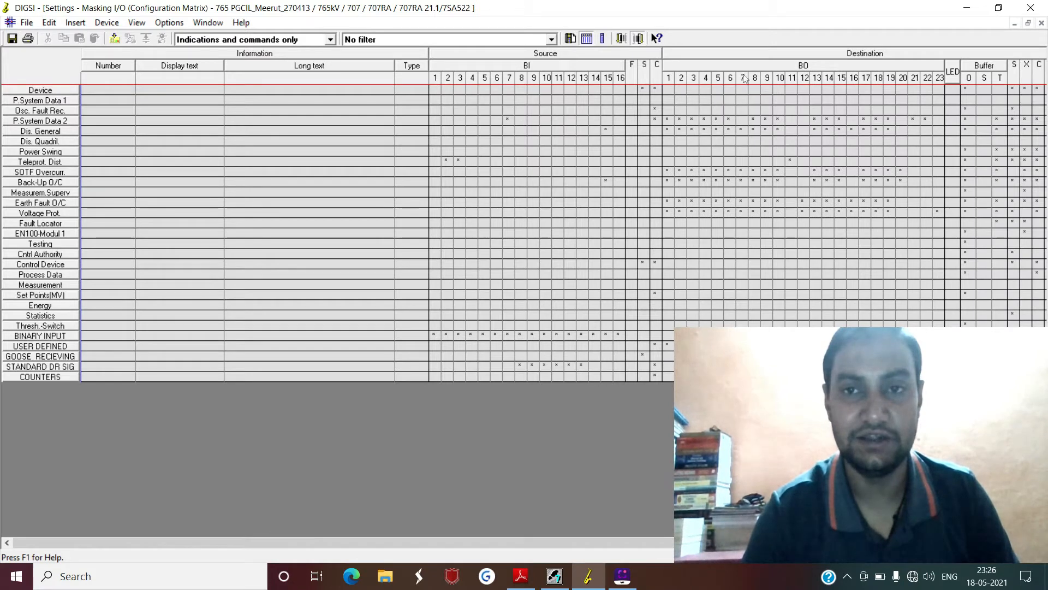
pyautogui.doubleClick(736, 57)
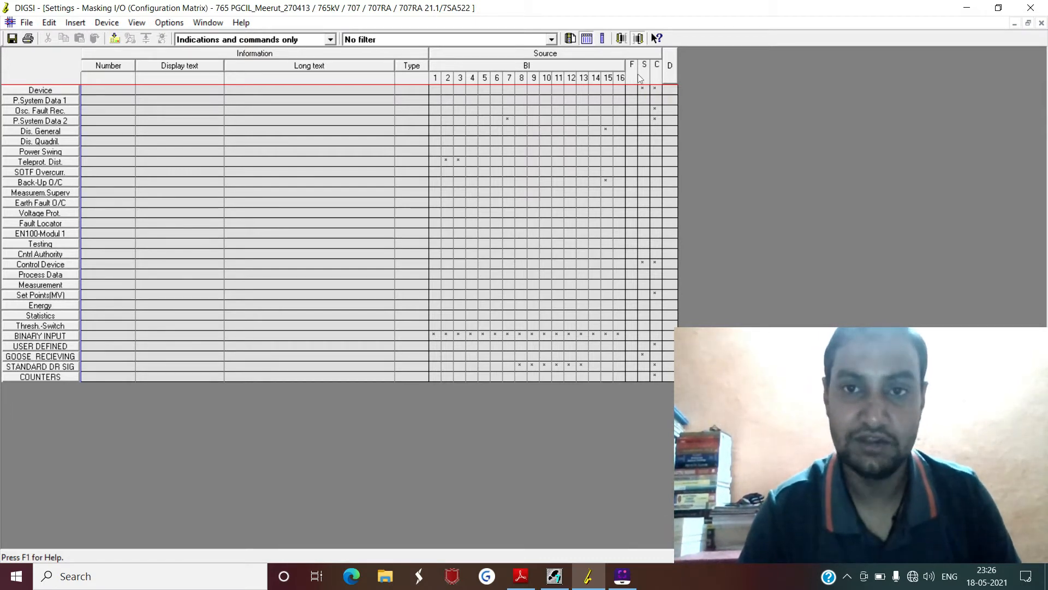
pyautogui.moveTo(620, 78); pyautogui.dragTo(617, 131)
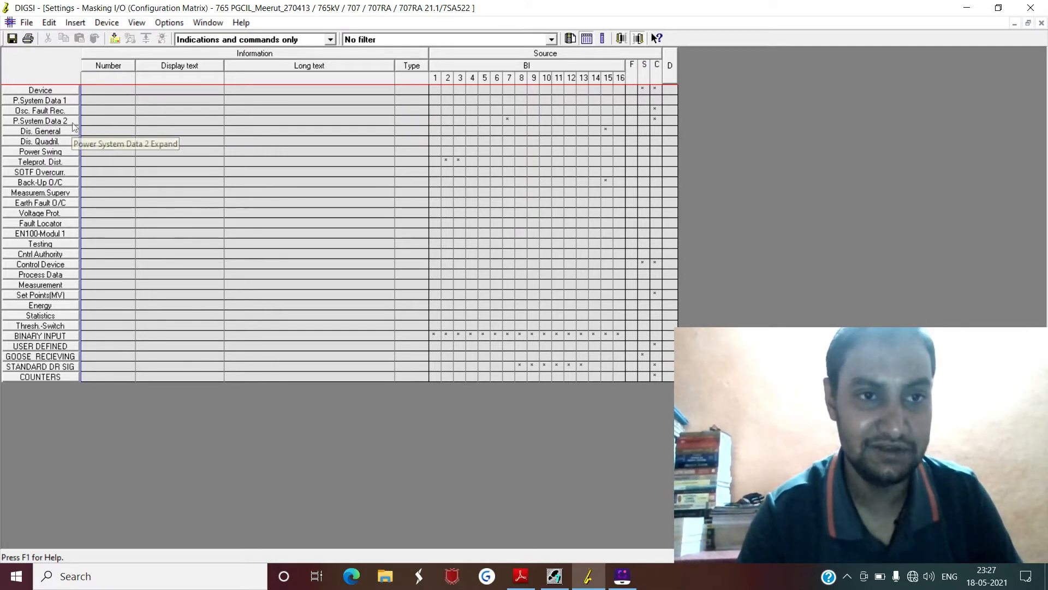
# Step: Examine the source assignments in the P.System Data 2 and BINARY INPUT groups, collapsing each group after viewing it
pyautogui.click(74, 127)
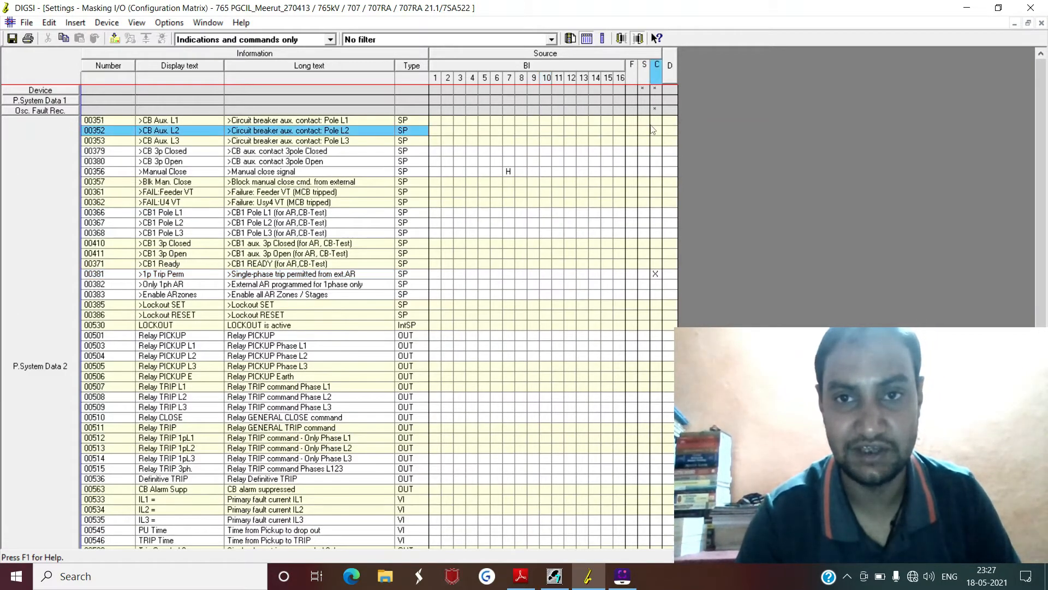
pyautogui.click(632, 120)
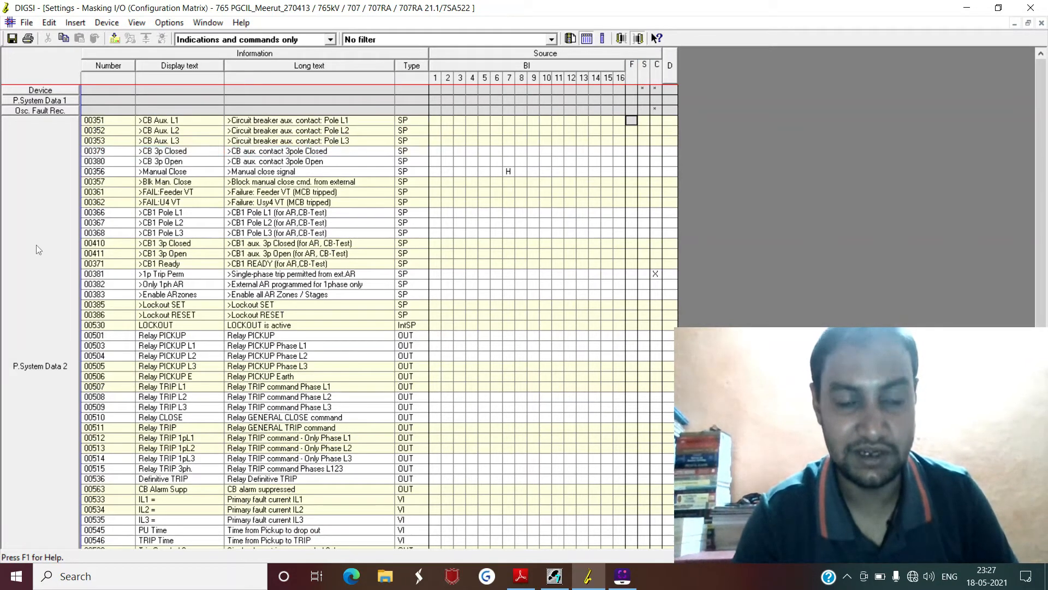
pyautogui.click(8, 203)
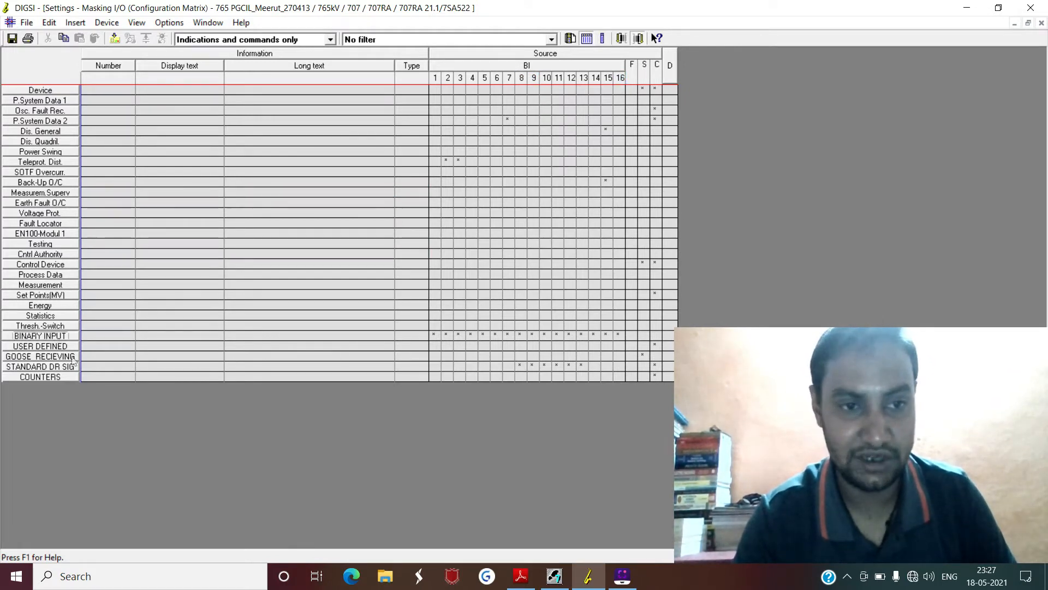
pyautogui.click(71, 336)
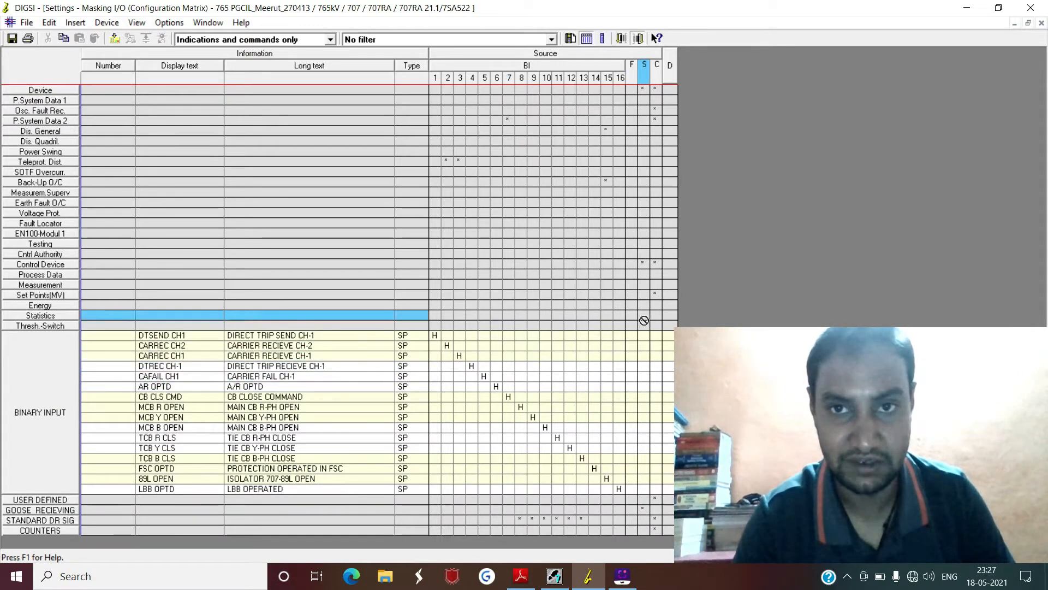
pyautogui.click(63, 364)
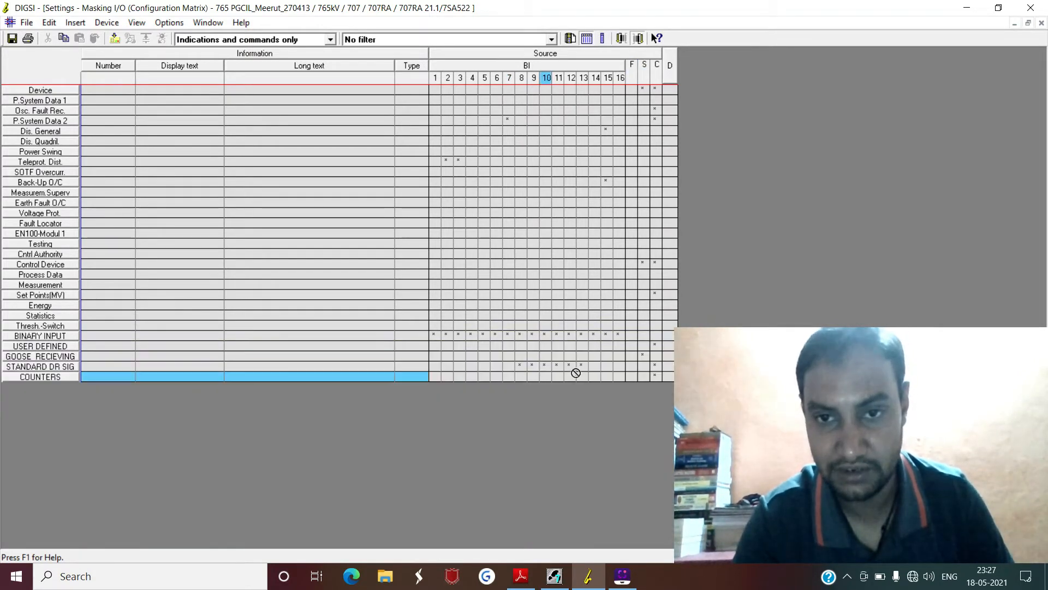
# Step: Filter the matrix to show only information configured to BI, BO, or LED
pyautogui.click(500, 40)
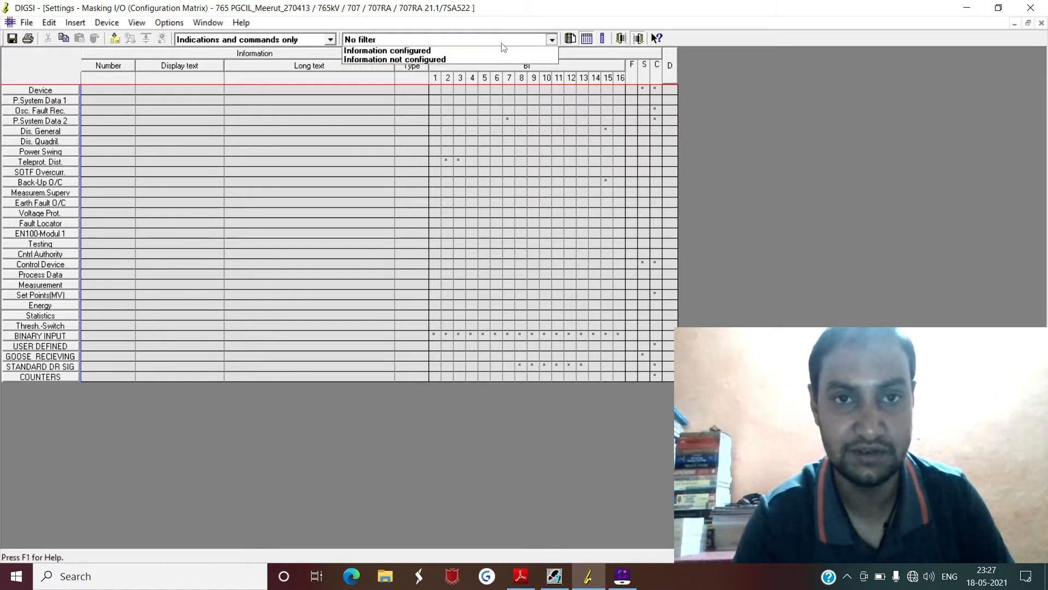
pyautogui.click(481, 59)
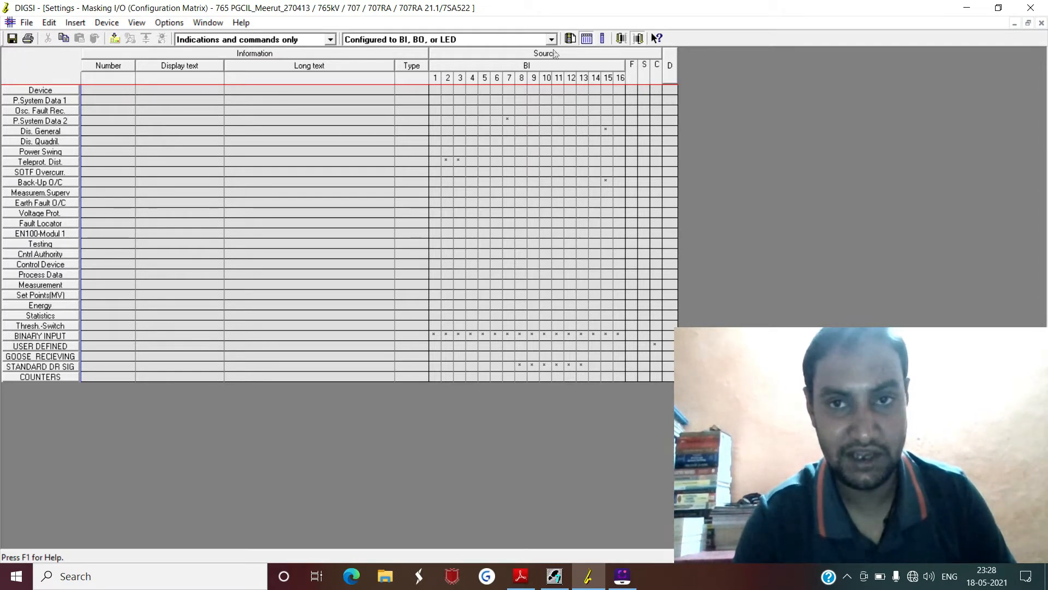
# Step: Expand the matrix's Destination columns and collapse the Long text, Display text and whole Information columns to view all assignments together
pyautogui.doubleClick(669, 66)
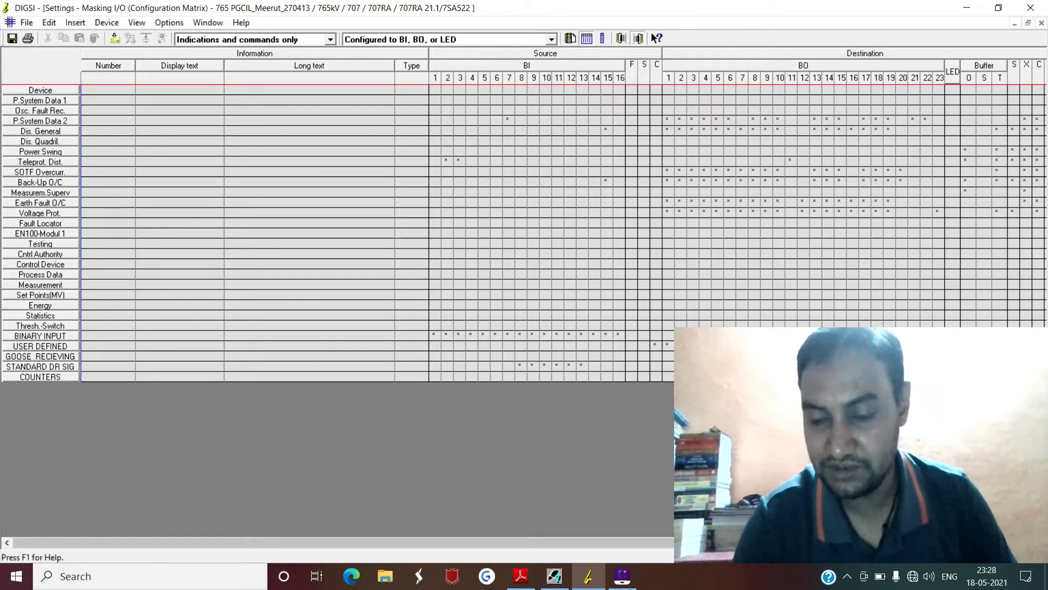
pyautogui.doubleClick(333, 67)
pyautogui.doubleClick(208, 65)
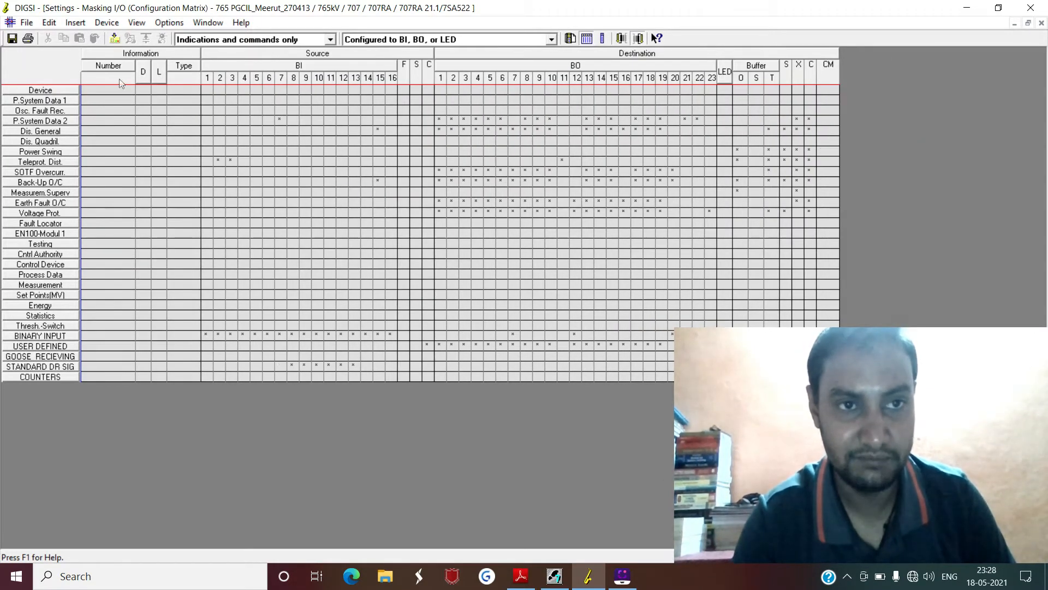
pyautogui.doubleClick(114, 67)
pyautogui.doubleClick(126, 60)
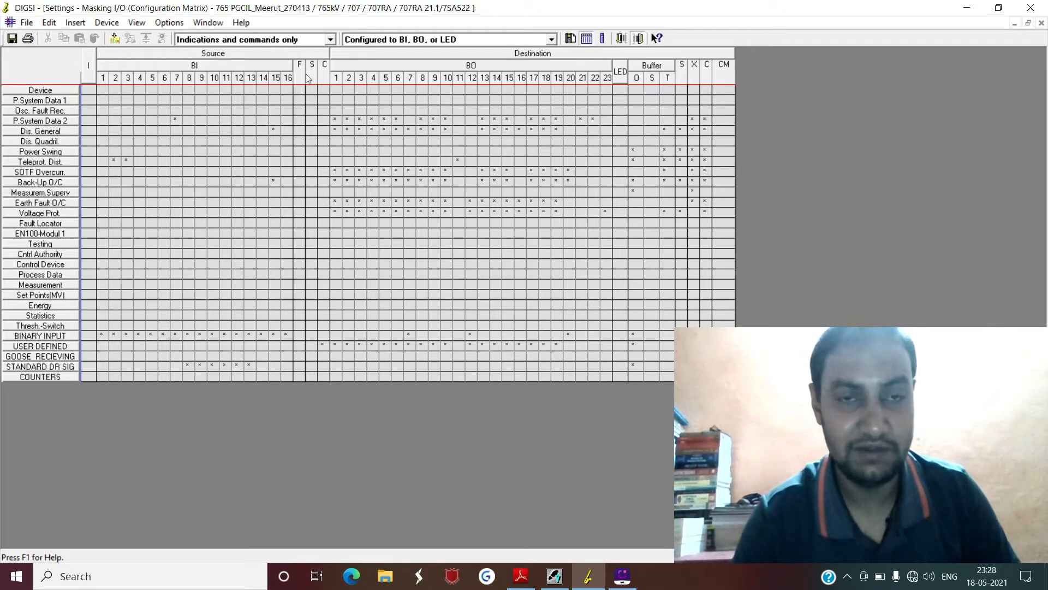
pyautogui.moveTo(322, 81); pyautogui.dragTo(306, 55)
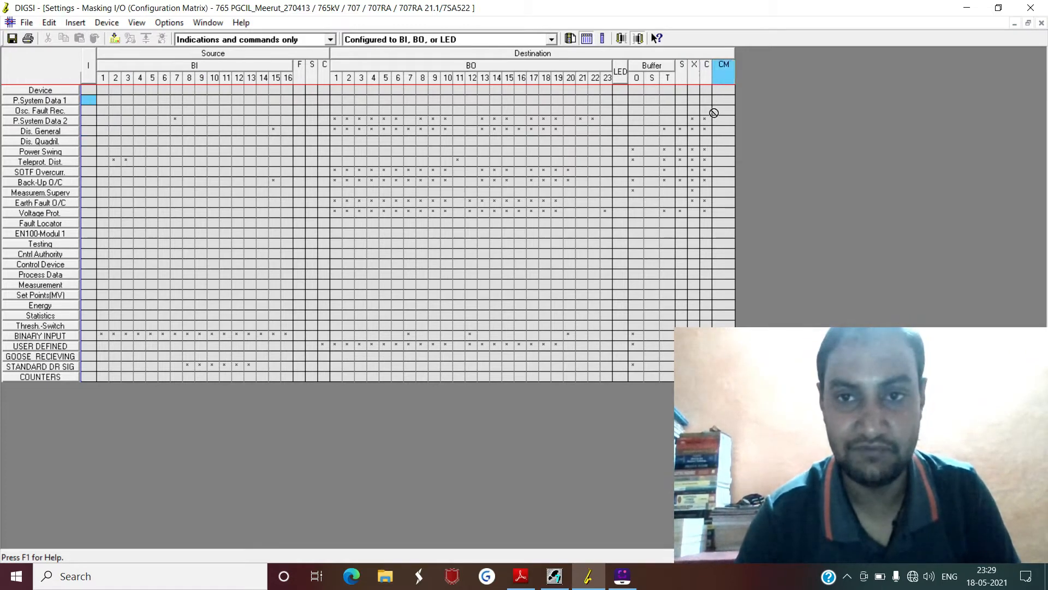
# Step: Expand the Dis. General group and show the Information and Display text columns to examine its signals' types and assignments
pyautogui.rightClick(682, 129)
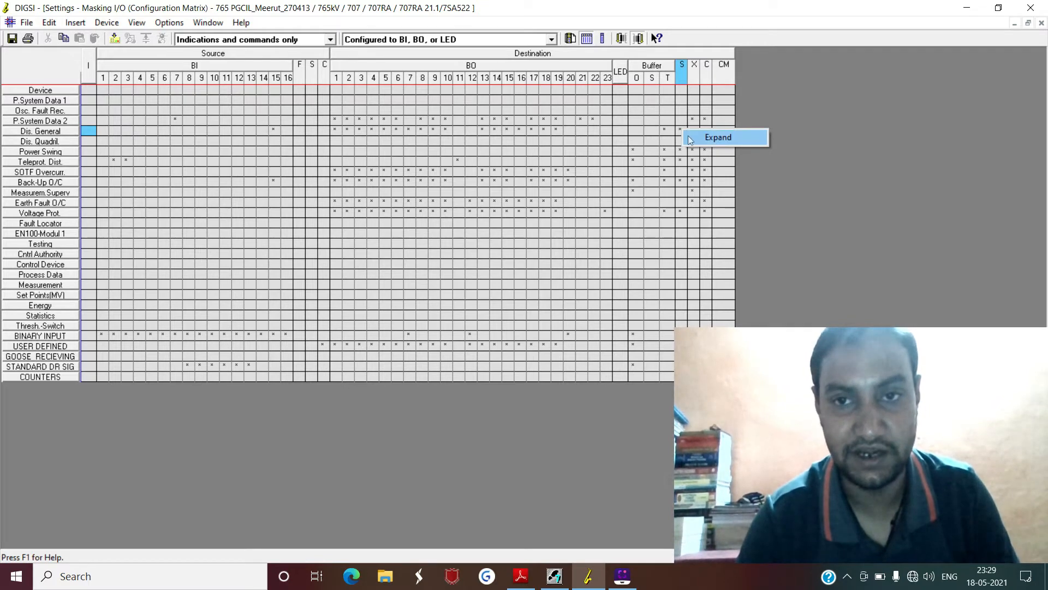
pyautogui.click(691, 140)
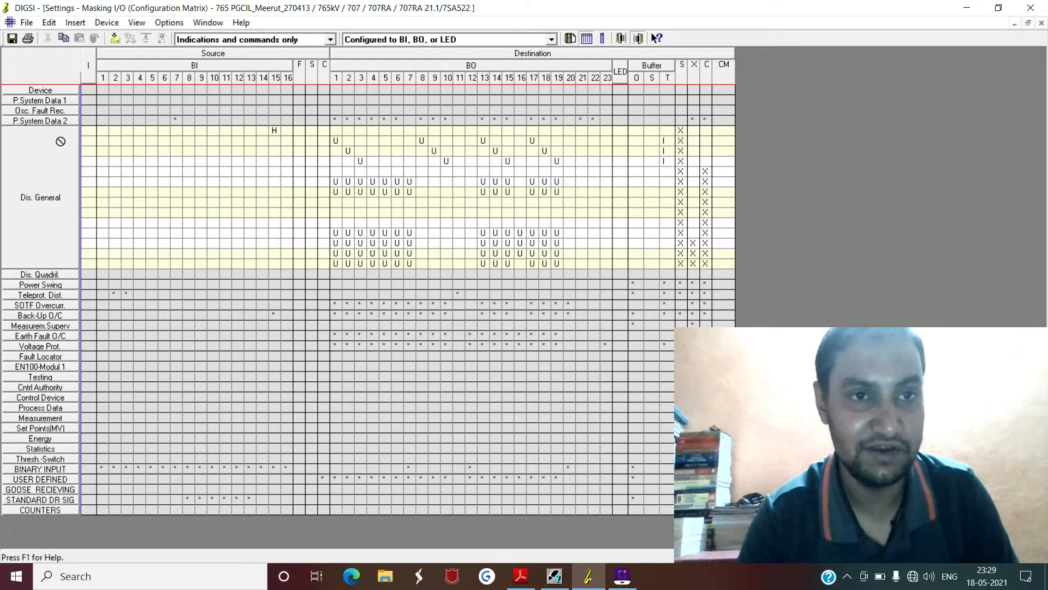
pyautogui.doubleClick(94, 62)
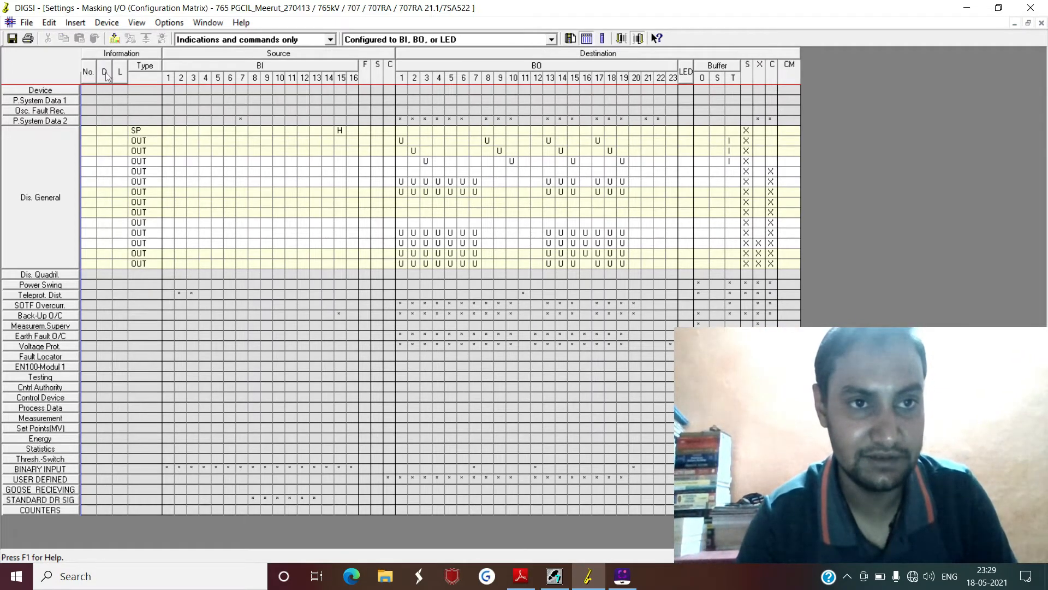
pyautogui.doubleClick(105, 72)
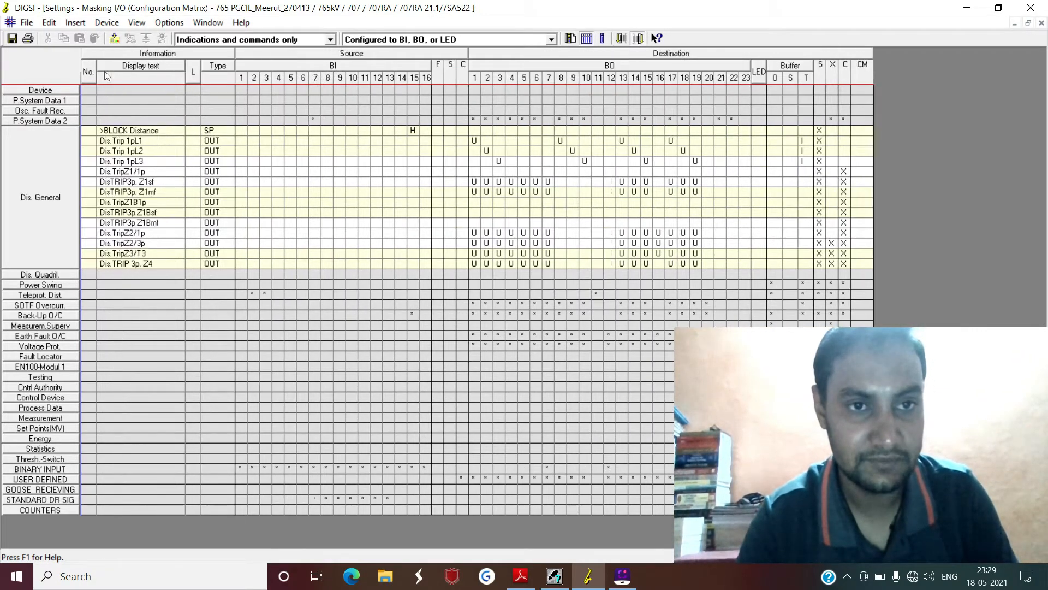
pyautogui.moveTo(207, 108); pyautogui.dragTo(828, 133)
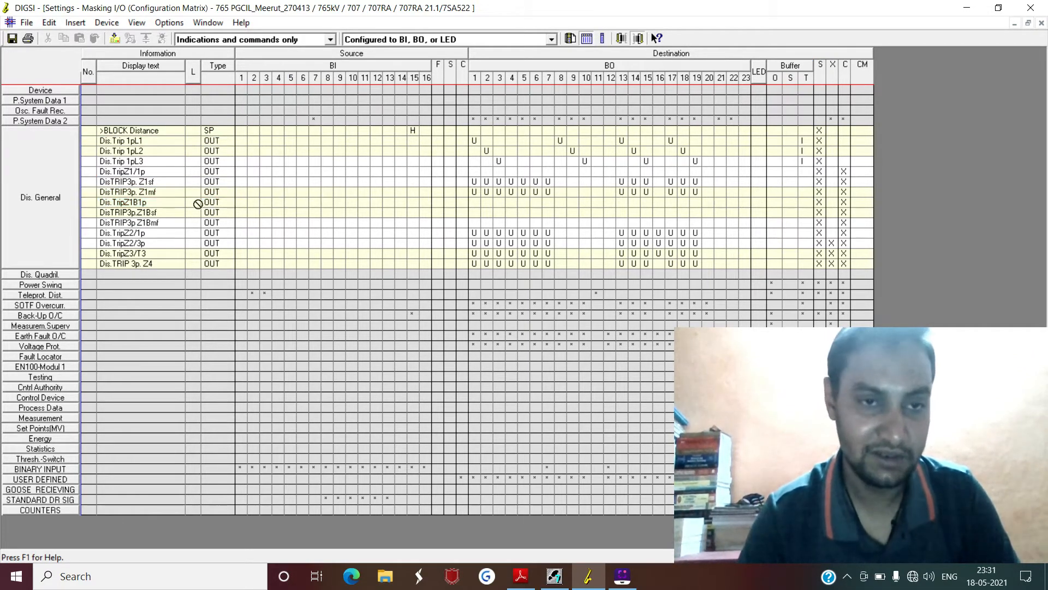
# Step: Try a context command on the Dis.TripZ1/1p signal in the Dis. General group and dismiss the error dialog
pyautogui.rightClick(163, 171)
pyautogui.click(202, 215)
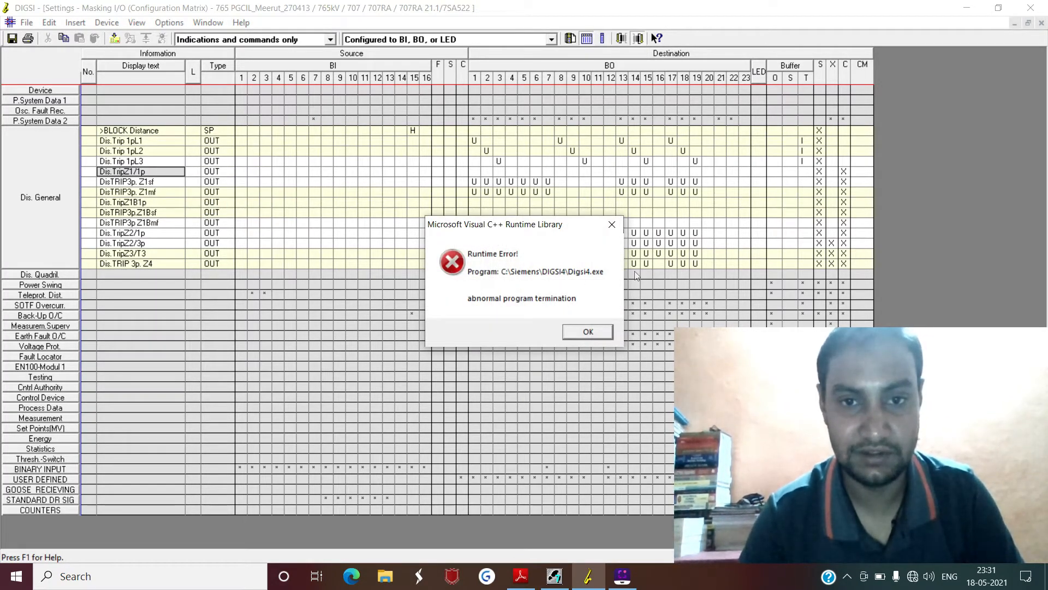
pyautogui.click(608, 223)
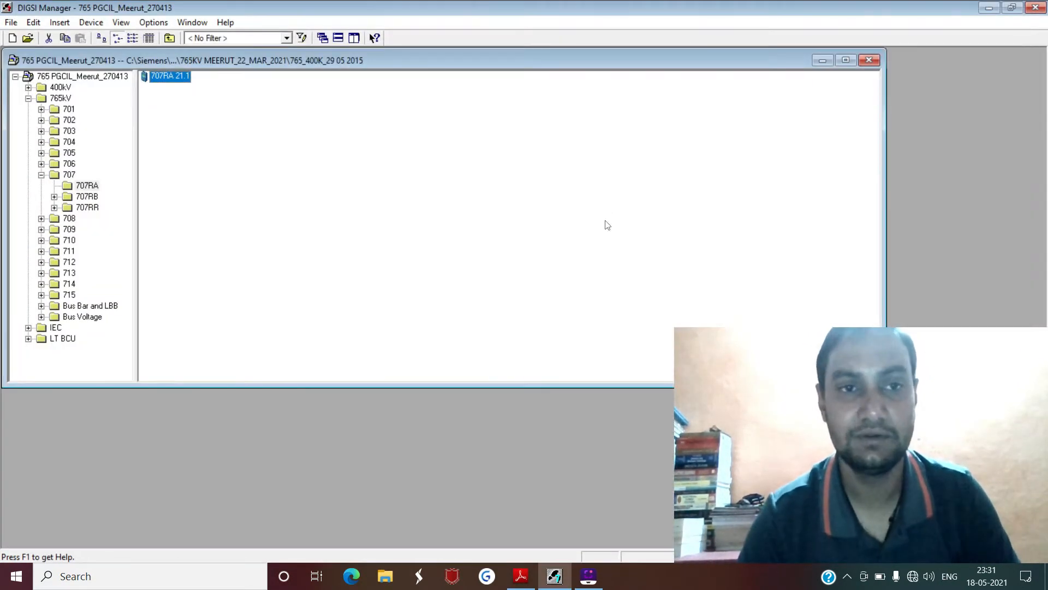
# Step: Try to reopen the 707RA 21.1 device in offline mode
pyautogui.doubleClick(177, 78)
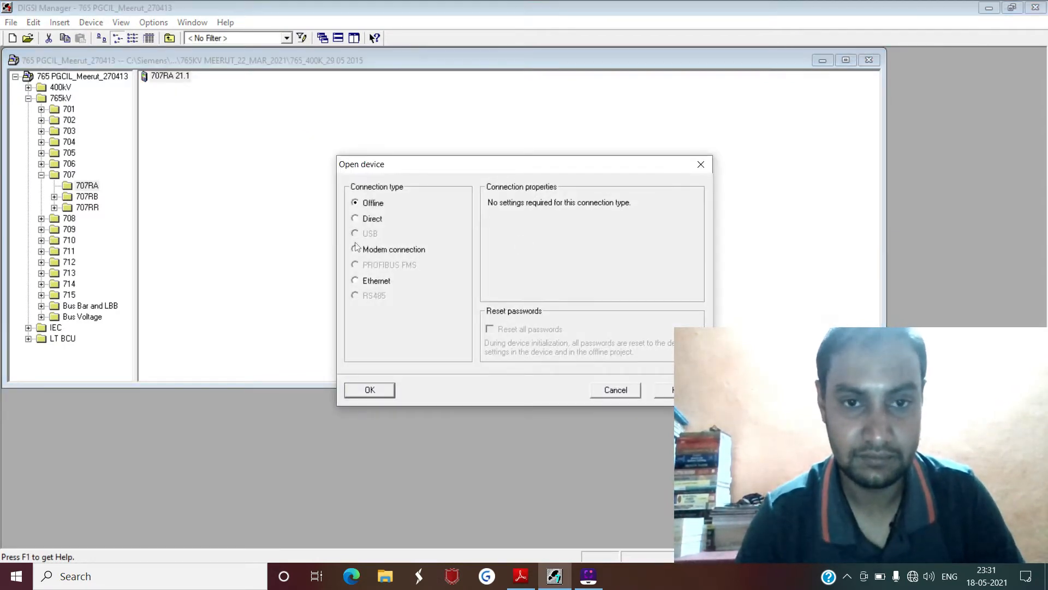
pyautogui.click(352, 392)
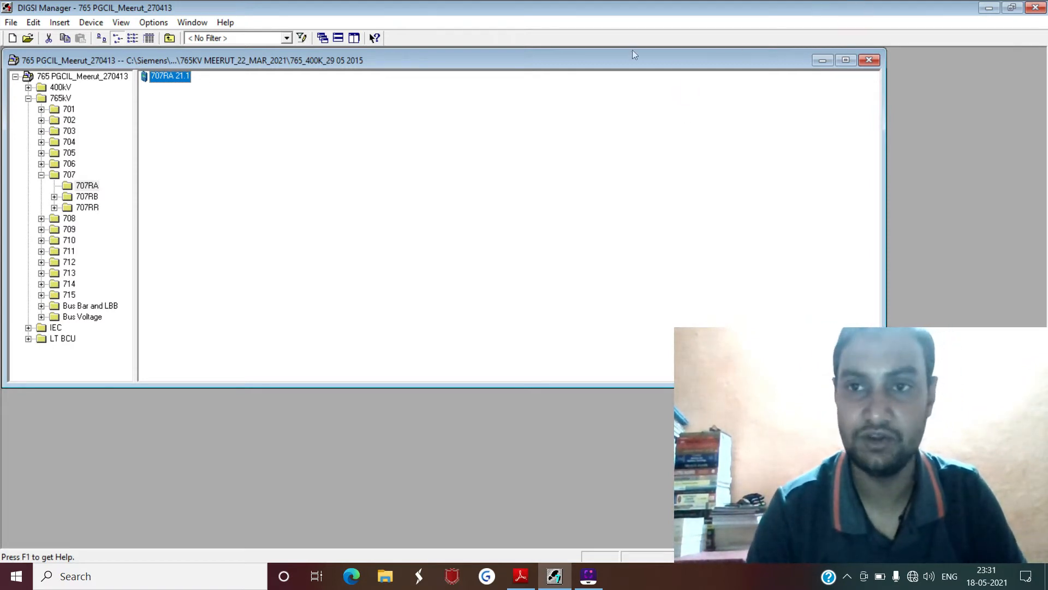
# Step: Restart DIGSI Manager, close the report window, and open the 707RA 21.1 device in offline mode
pyautogui.click(1035, 10)
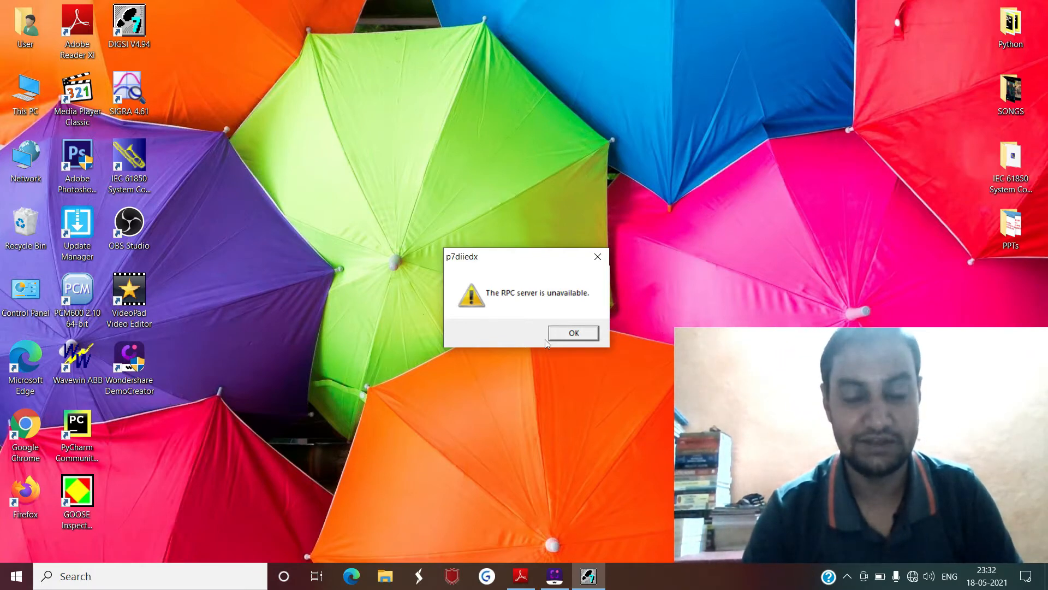
pyautogui.click(575, 336)
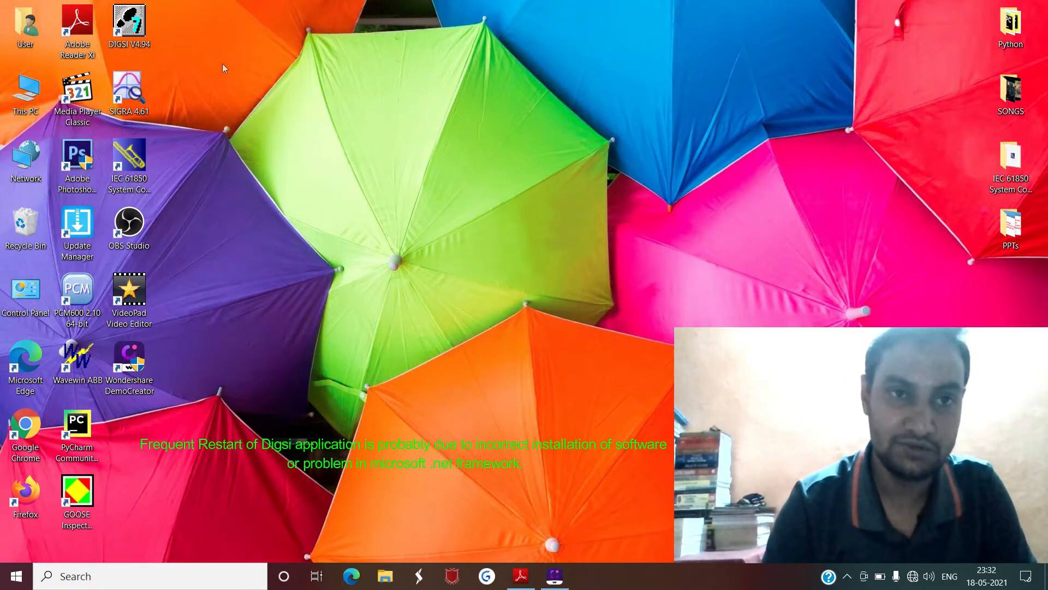
pyautogui.doubleClick(151, 29)
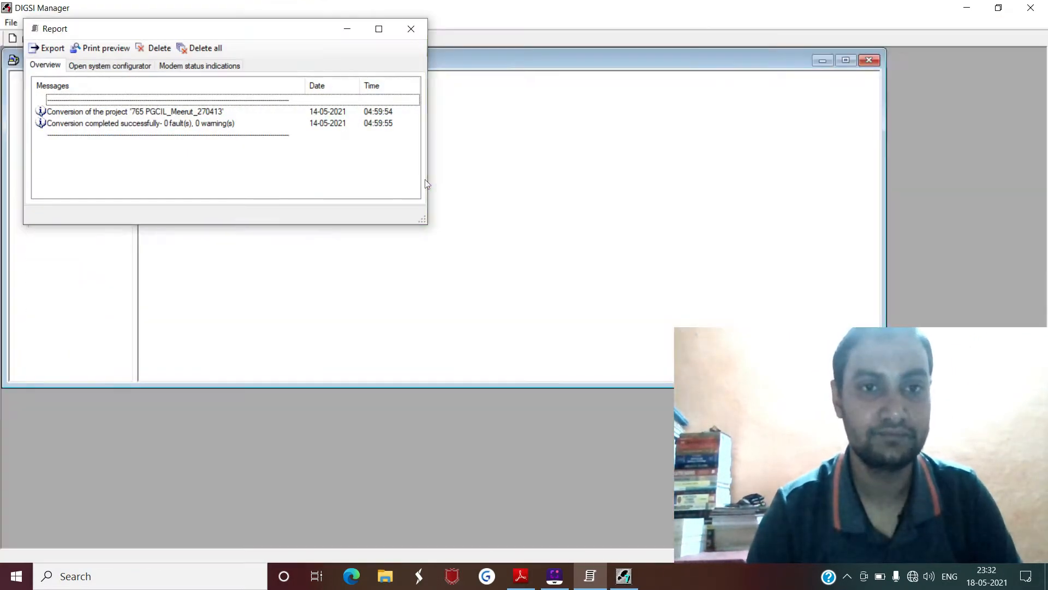
pyautogui.click(411, 28)
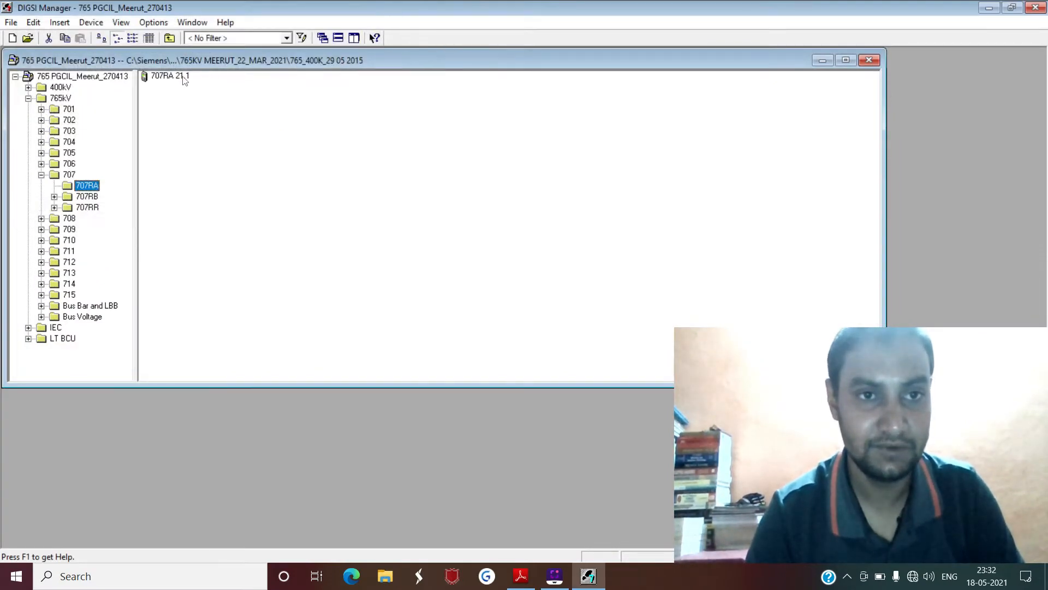
pyautogui.doubleClick(183, 79)
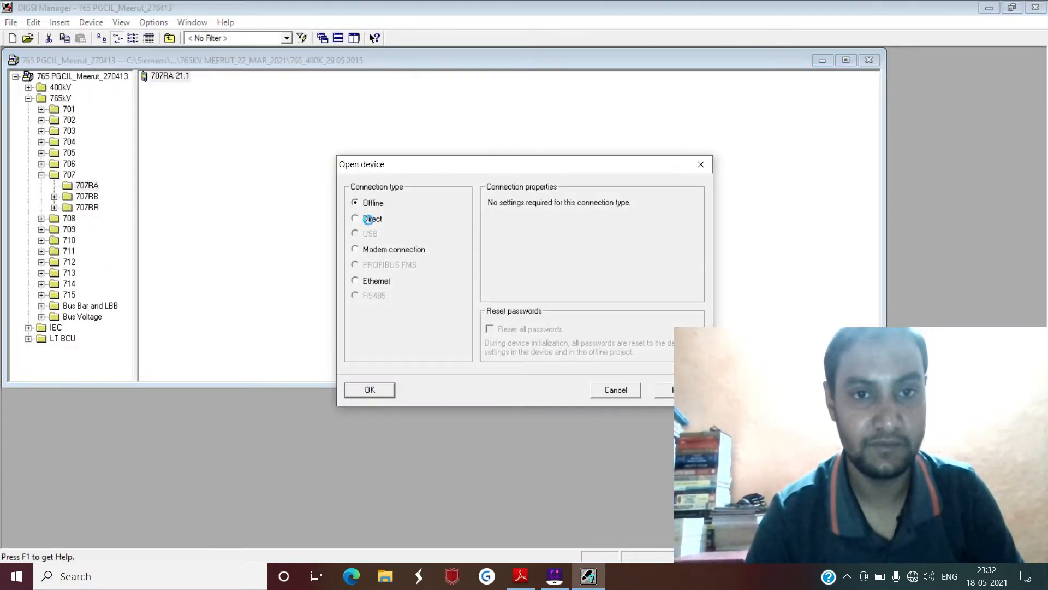
pyautogui.click(371, 390)
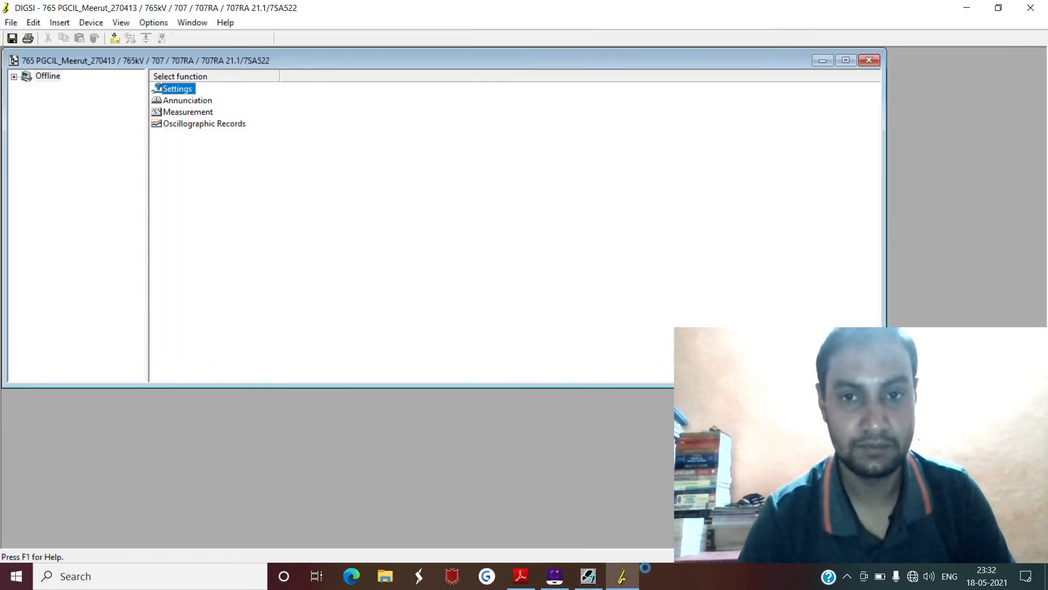
# Step: Open the device's Masking I/O configuration matrix from Settings, maximize it, and expand its Destination columns
pyautogui.doubleClick(192, 89)
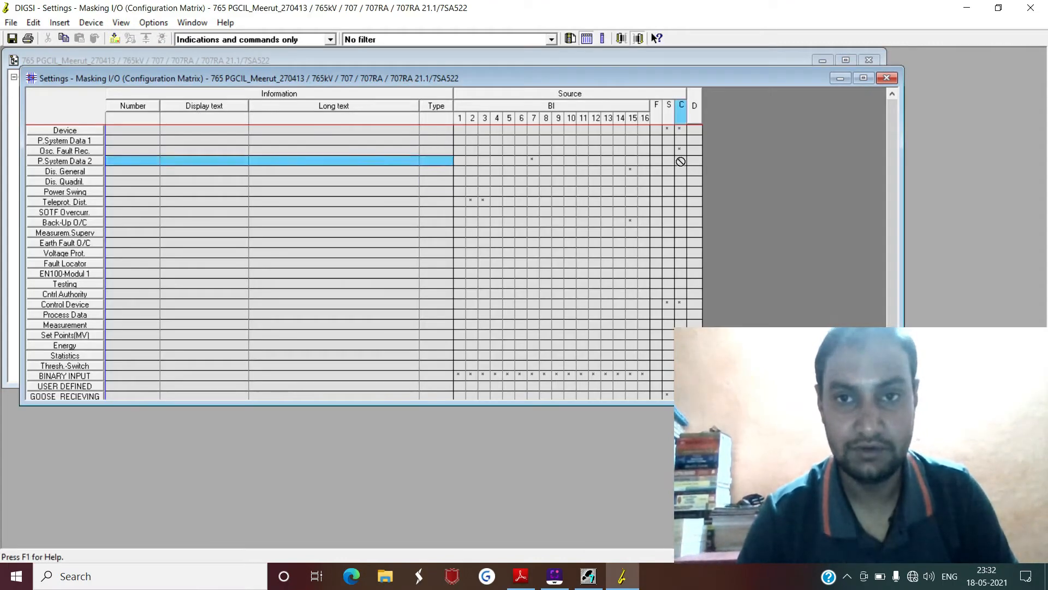
pyautogui.click(863, 78)
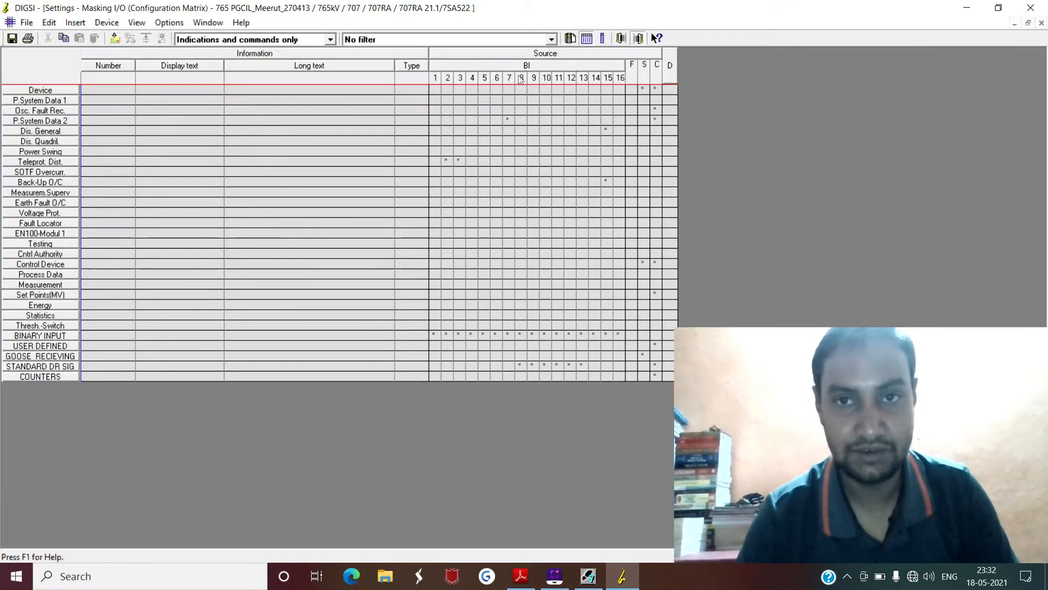
pyautogui.doubleClick(666, 77)
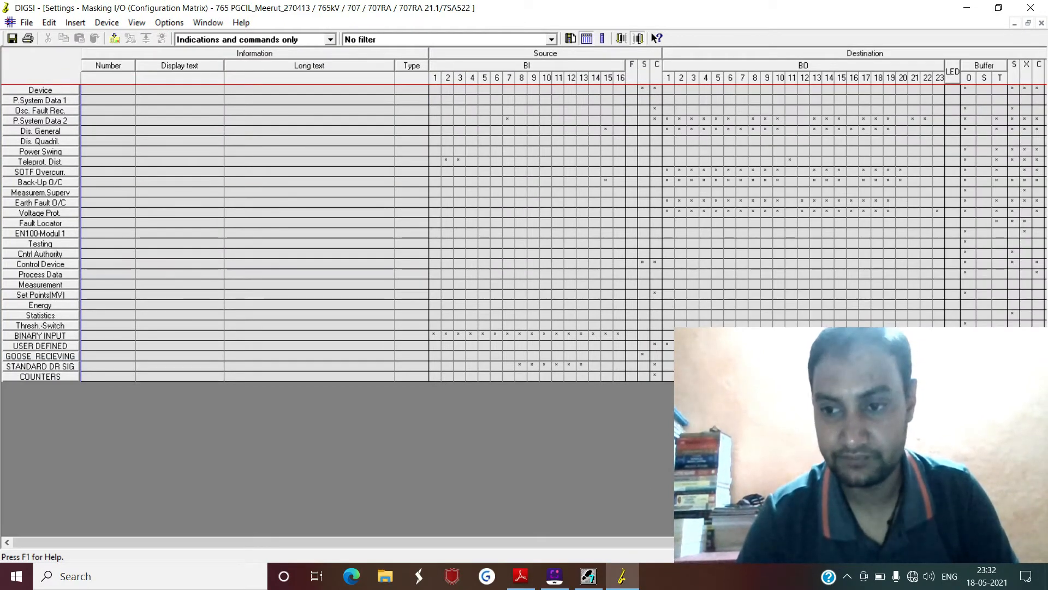
pyautogui.click(1042, 542)
pyautogui.click(1042, 542)
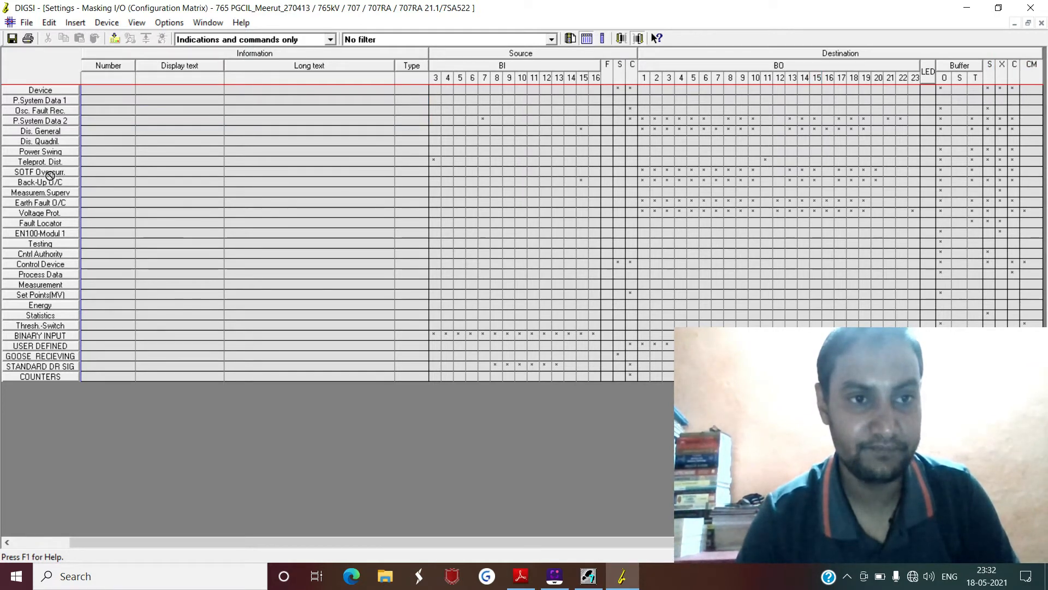
# Step: Expand the Power Swing group and examine the configuration choices for column C as source of Pow. Swing BLK and destination of P.Swing unstab
pyautogui.doubleClick(53, 151)
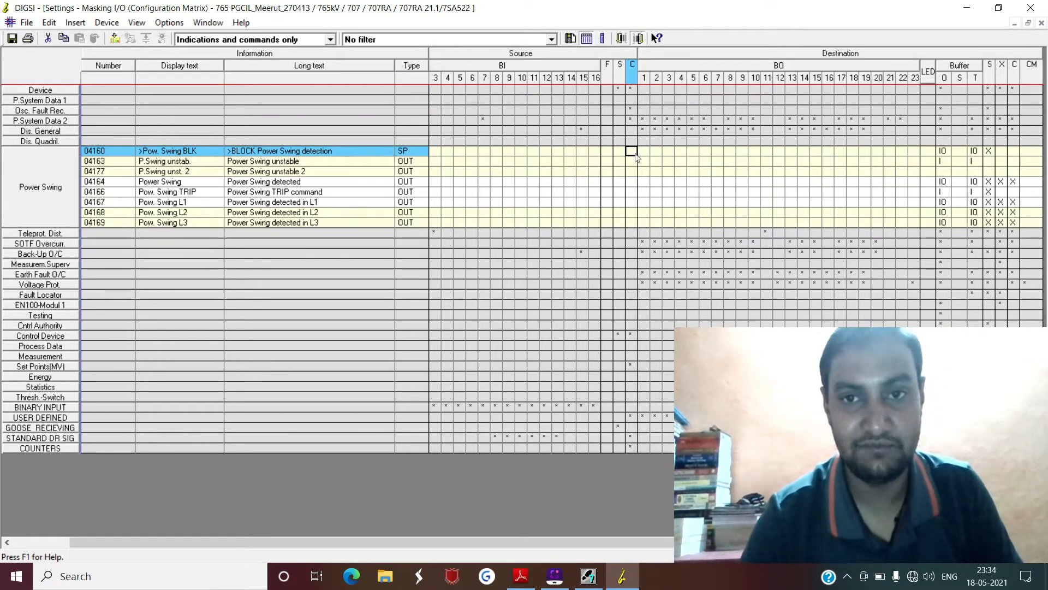
pyautogui.rightClick(636, 157)
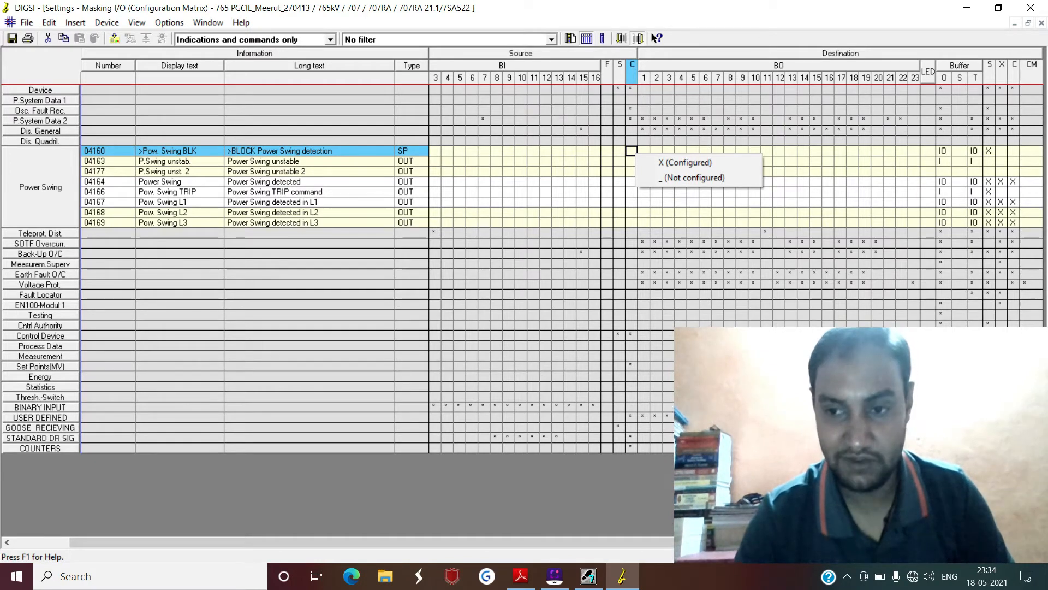
pyautogui.press('Escape')
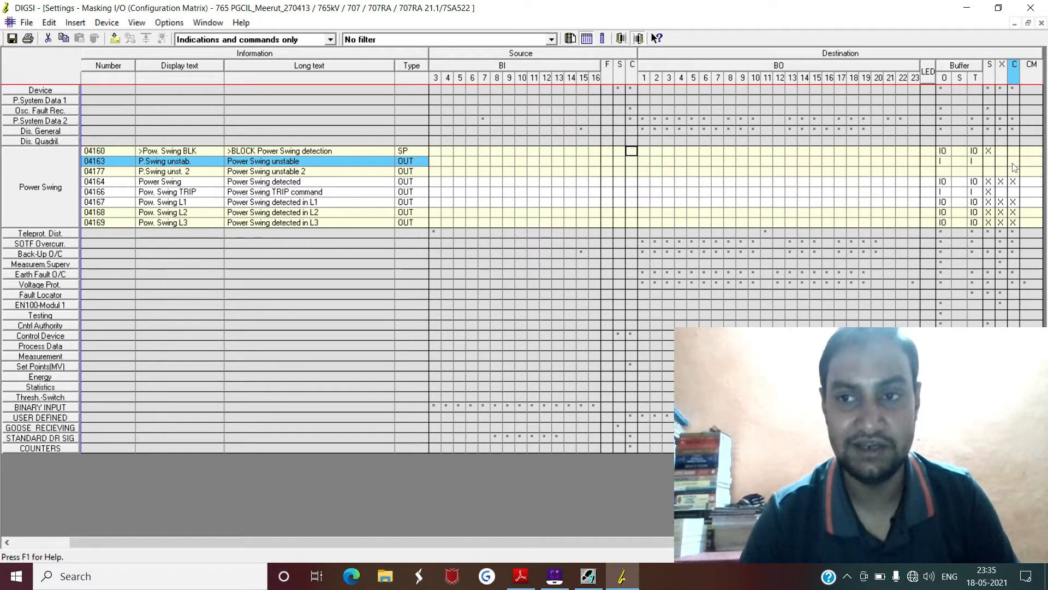
pyautogui.rightClick(1014, 163)
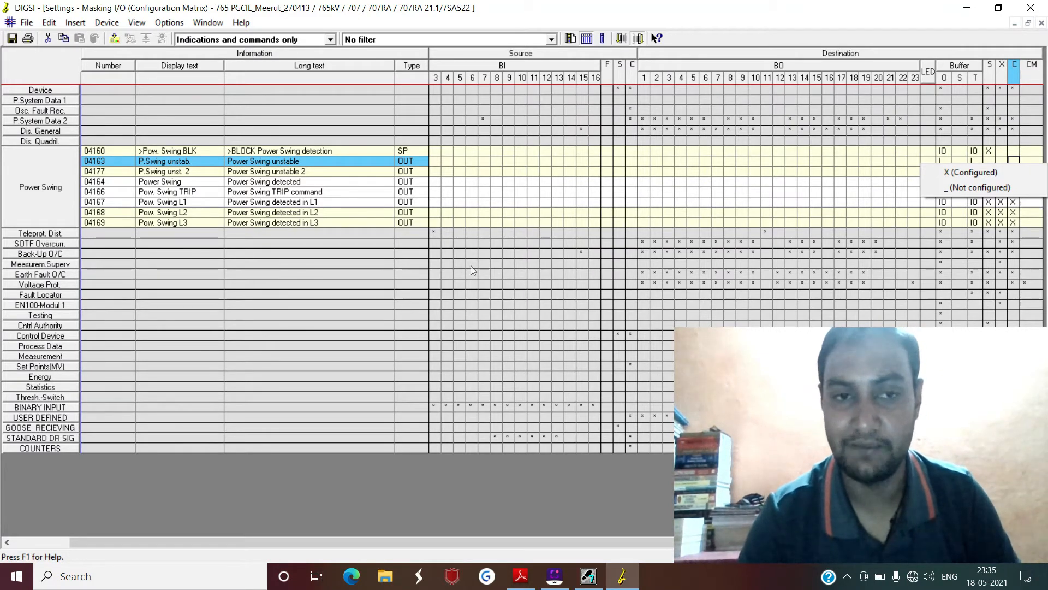
pyautogui.click(48, 207)
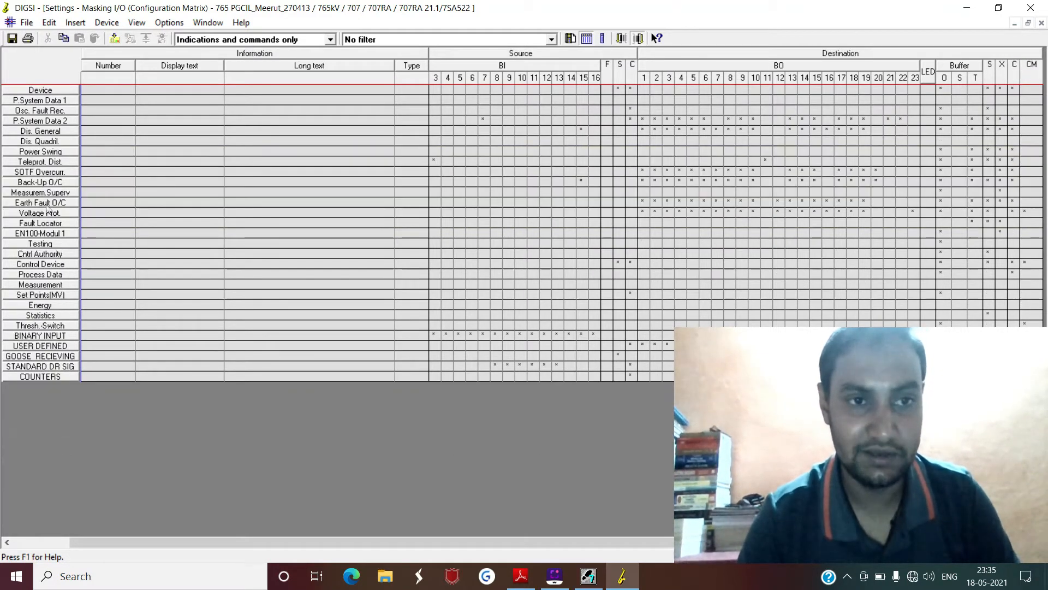
pyautogui.click(70, 155)
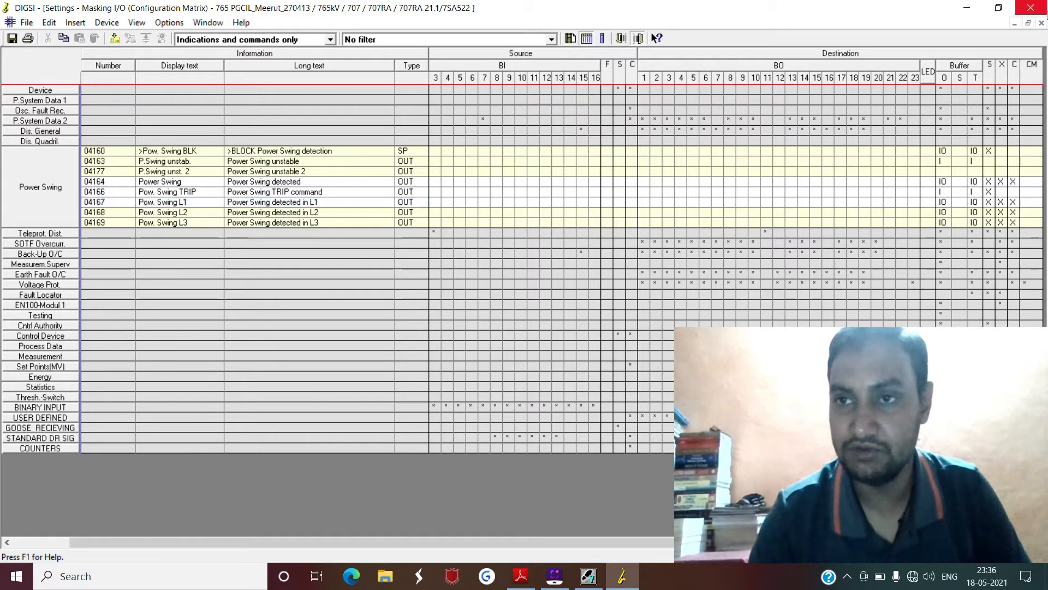
# Step: Close the configuration matrix and open the record of network fault 000637 from the Trip Log in Annunciation
pyautogui.click(1041, 24)
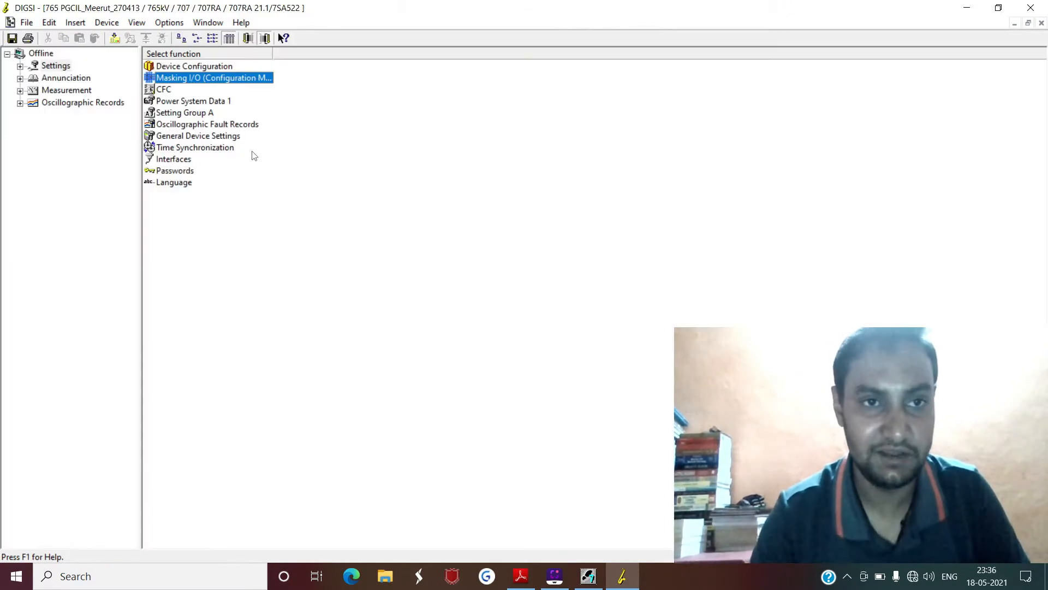
pyautogui.click(55, 78)
pyautogui.doubleClick(159, 79)
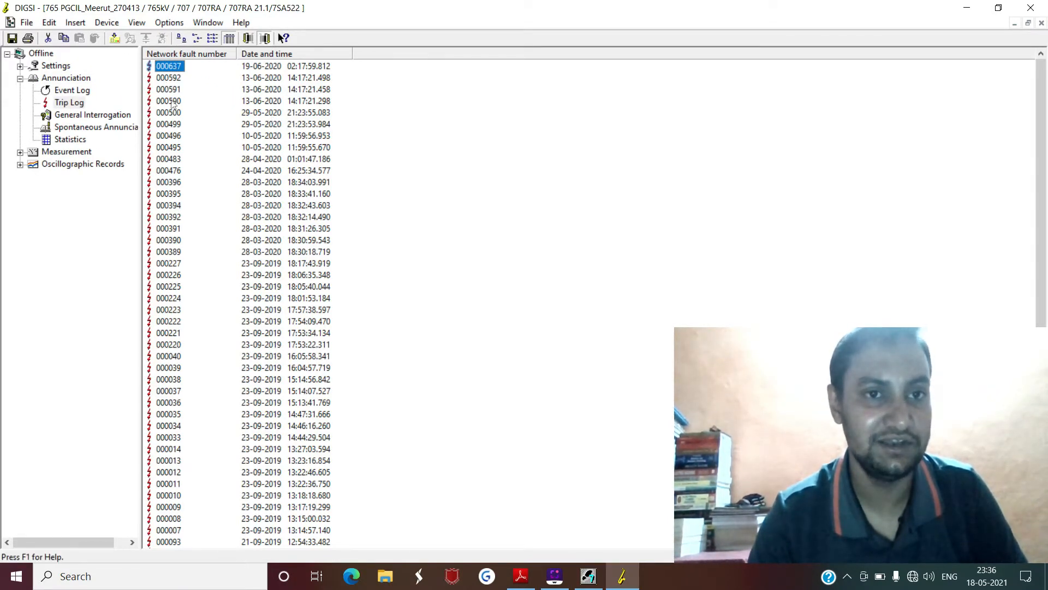
pyautogui.doubleClick(173, 66)
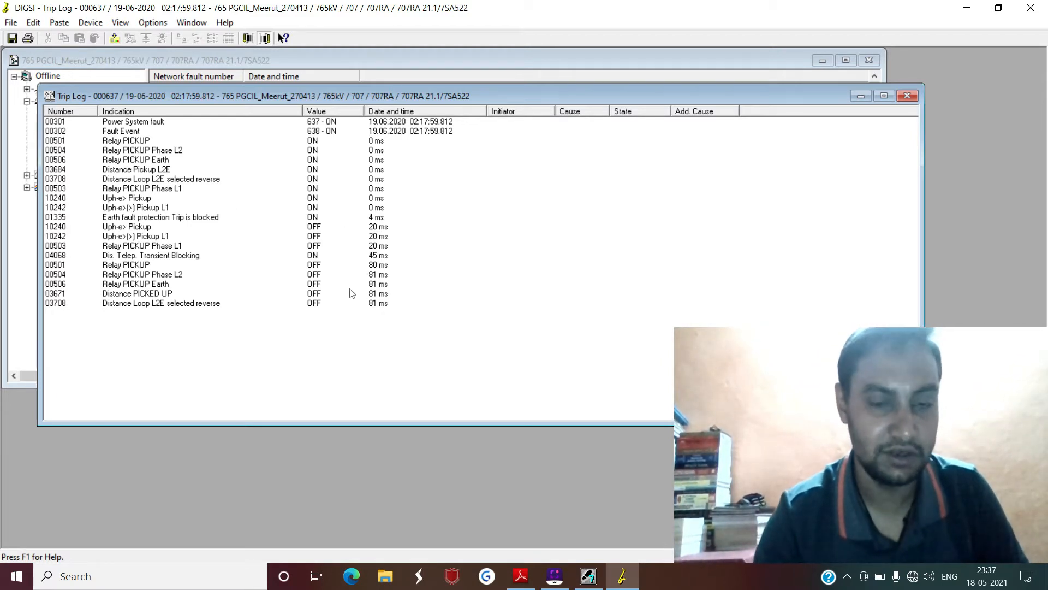
# Step: Compare the ON and OFF entries of the Relay PICKUP indication and their times in the fault record
pyautogui.click(146, 143)
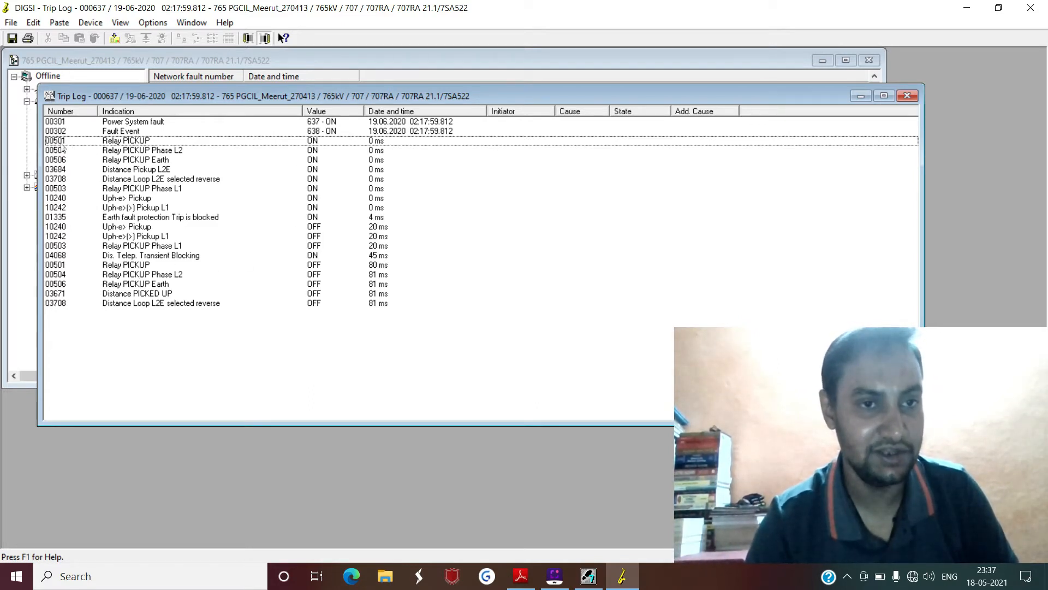
pyautogui.click(61, 268)
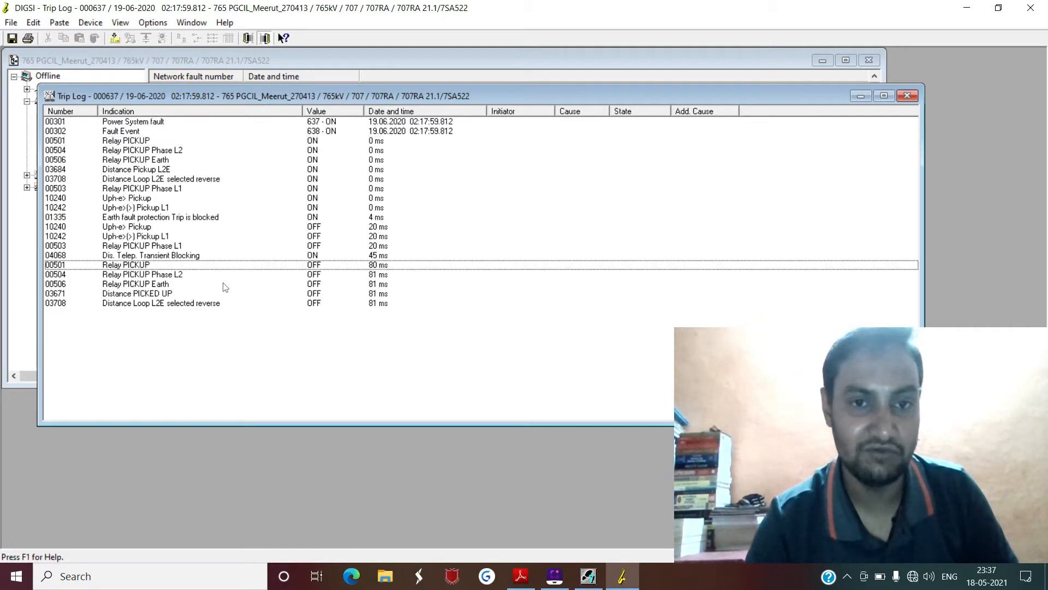
pyautogui.click(307, 144)
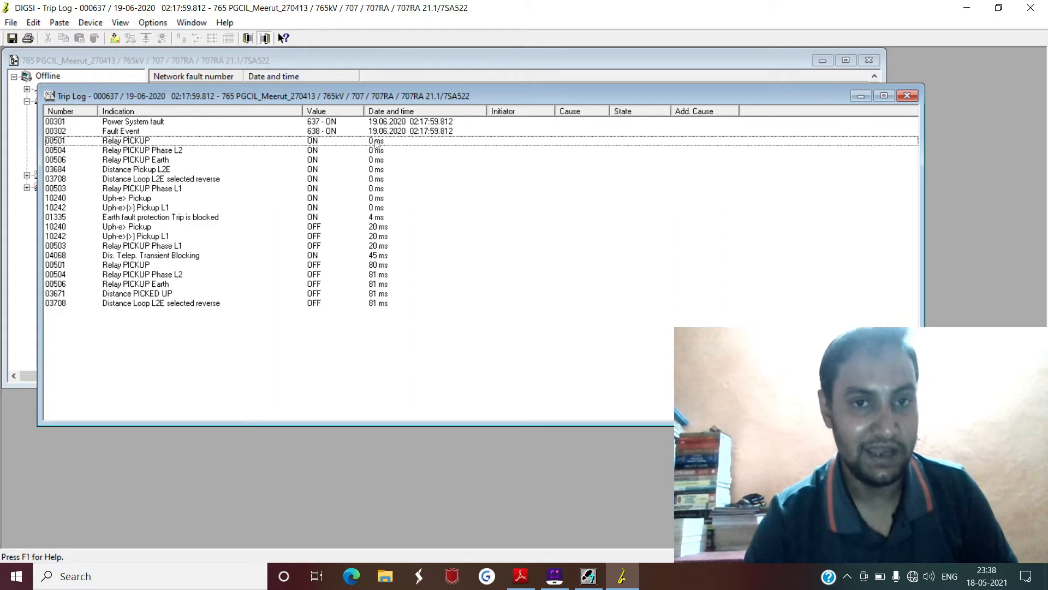
# Step: Recheck the value and time of each Relay PICKUP entry in fault record 000637 and close the record
pyautogui.click(135, 265)
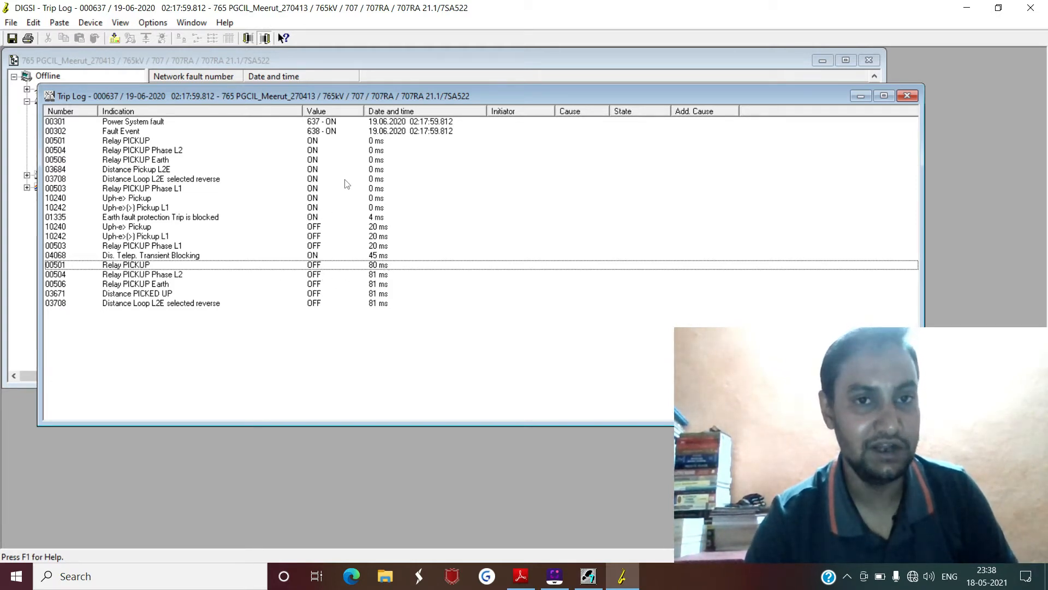
pyautogui.click(311, 143)
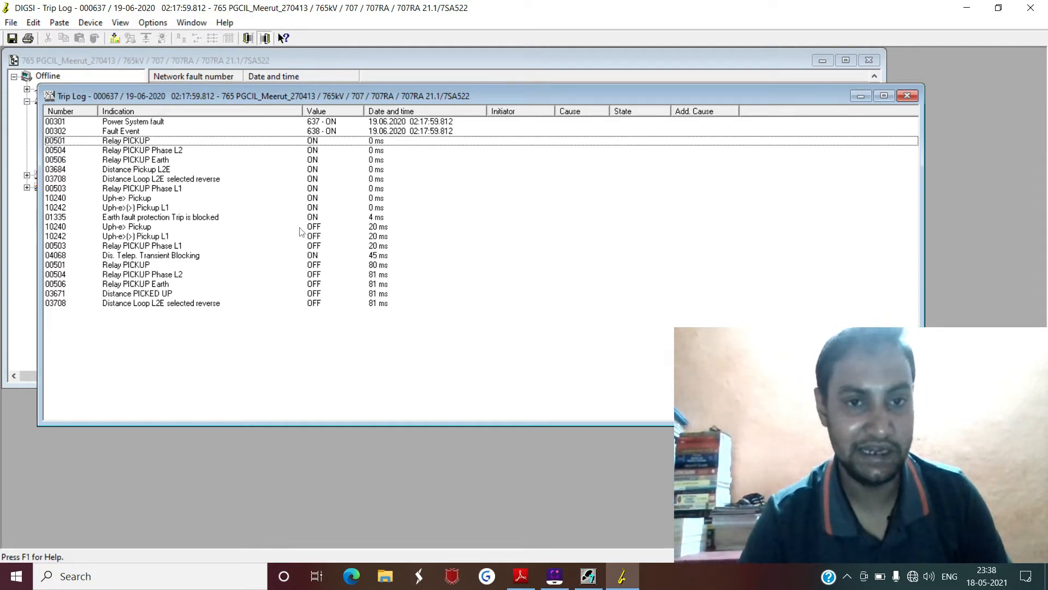
pyautogui.click(316, 265)
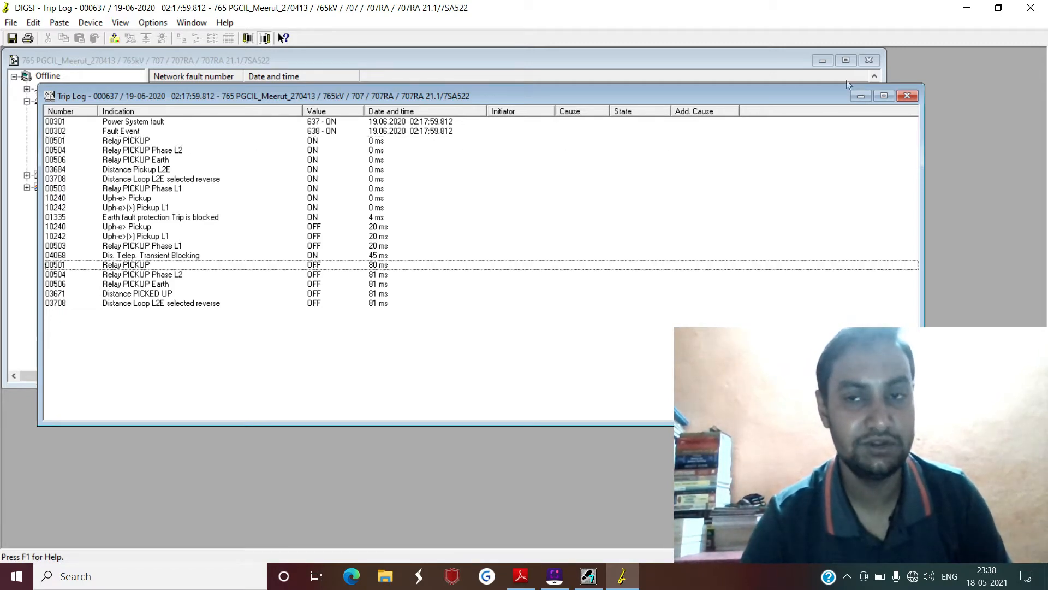
pyautogui.click(908, 96)
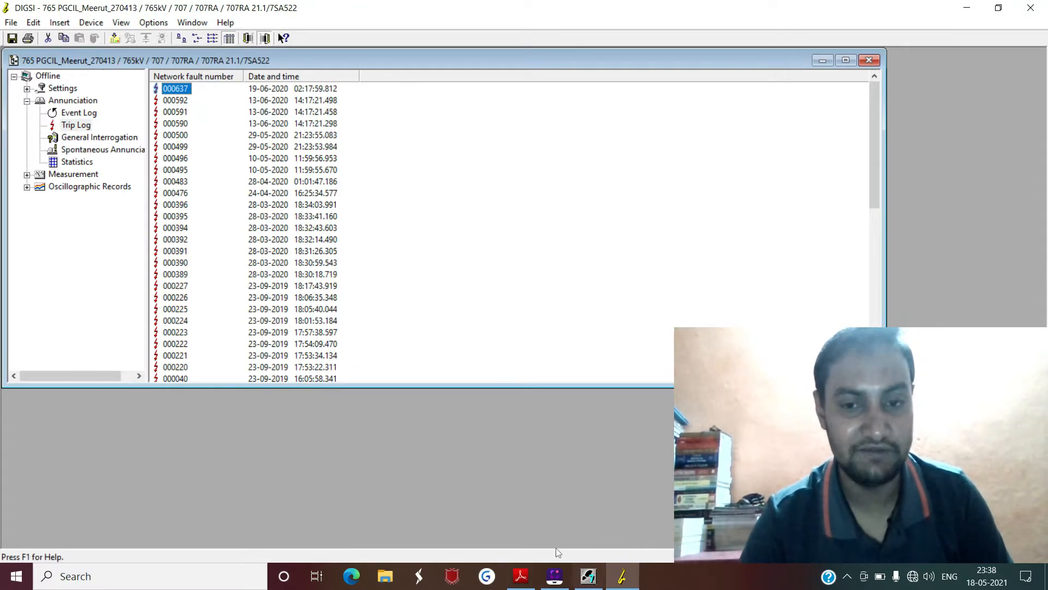
# Step: Reopen the Masking I/O configuration matrix from Settings, maximize it, and examine the Buffer T column for the Power Swing indications
pyautogui.click(623, 580)
pyautogui.click(626, 583)
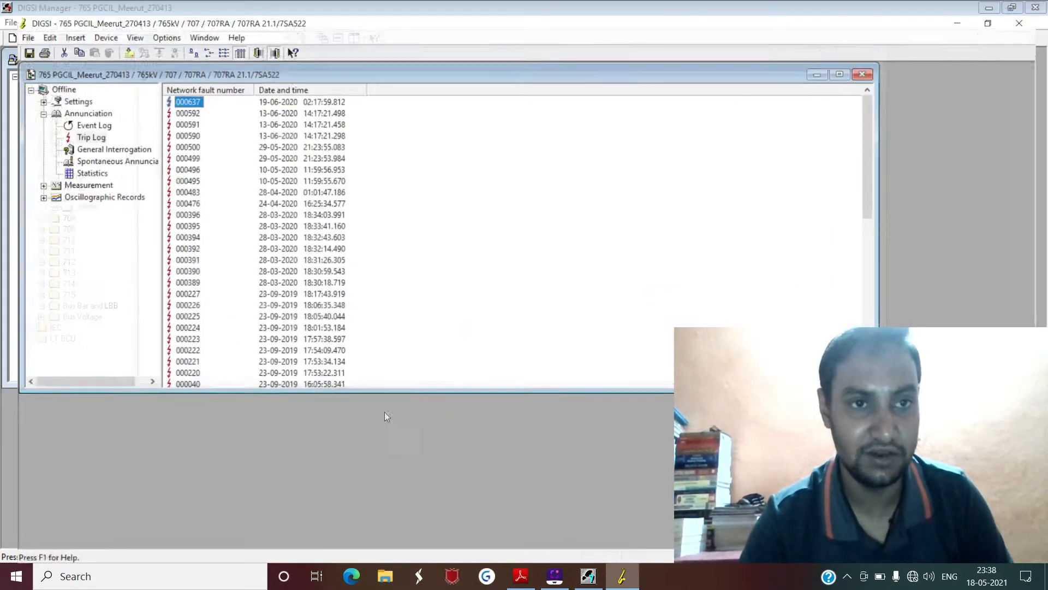
pyautogui.click(78, 90)
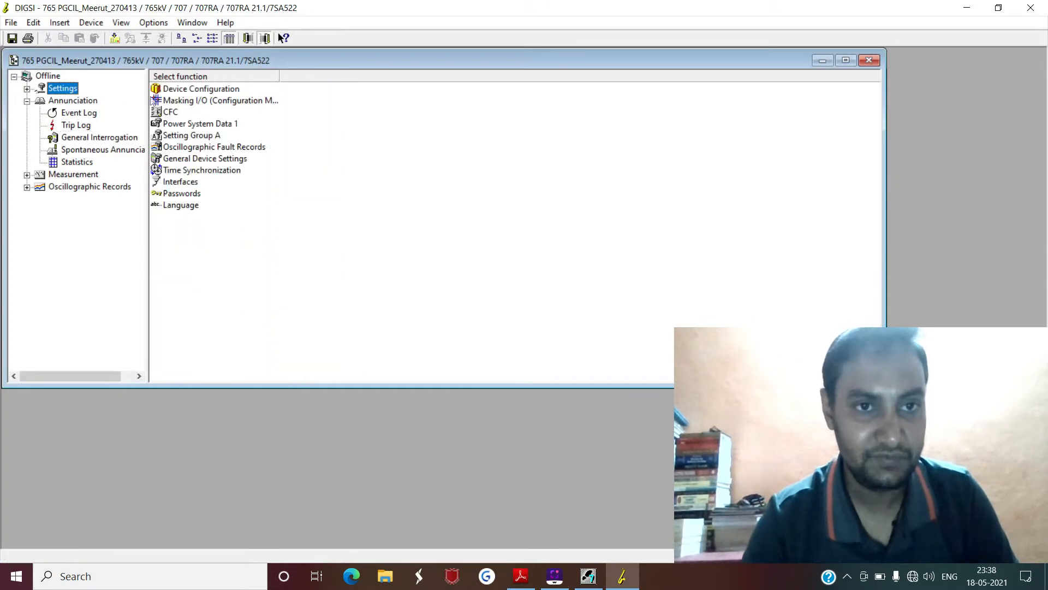
pyautogui.doubleClick(197, 100)
pyautogui.click(499, 228)
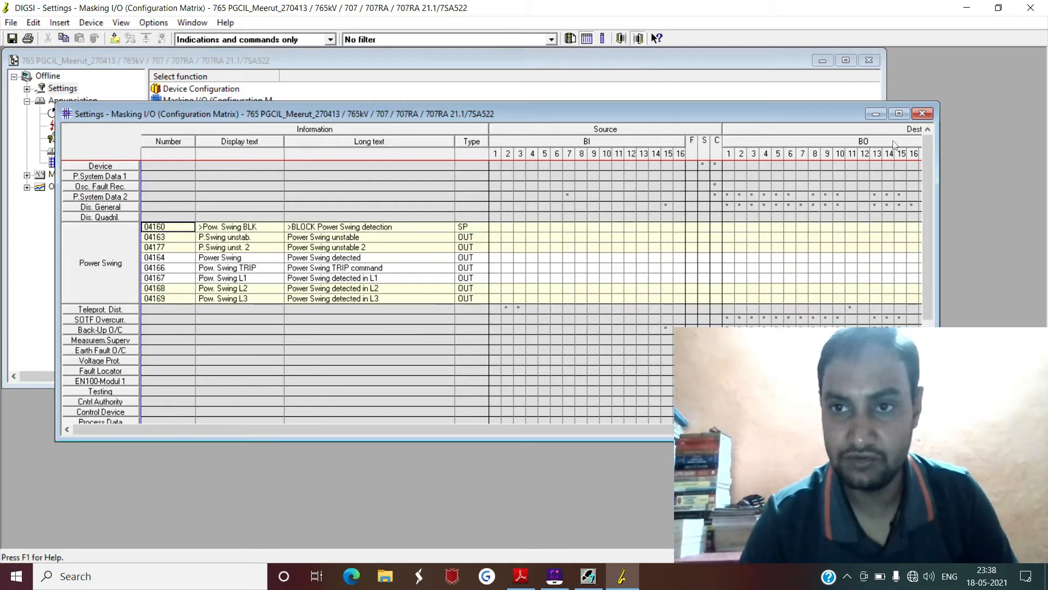
pyautogui.click(899, 113)
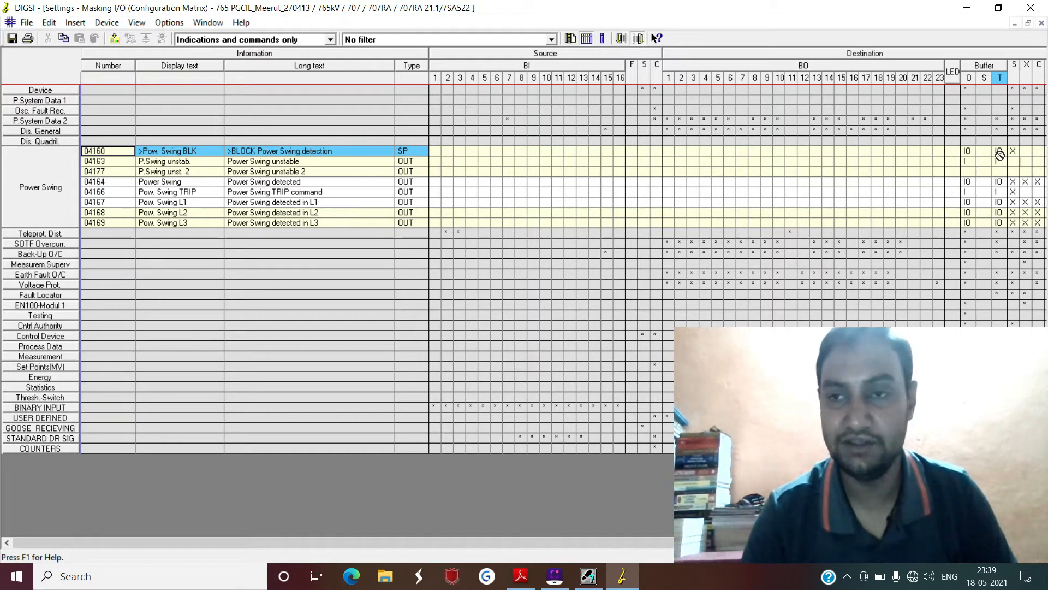
# Step: Close the matrix, reopen fault record 000637 from the Trip Log to review its Relay PICKUP OFF entry, and close the record
pyautogui.click(1041, 23)
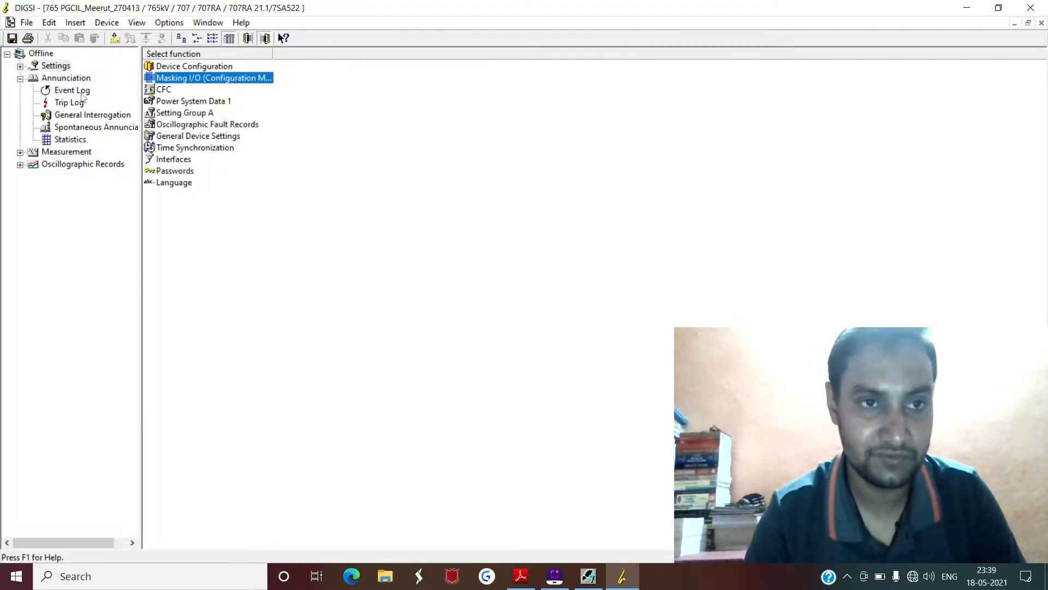
pyautogui.click(64, 103)
pyautogui.click(166, 69)
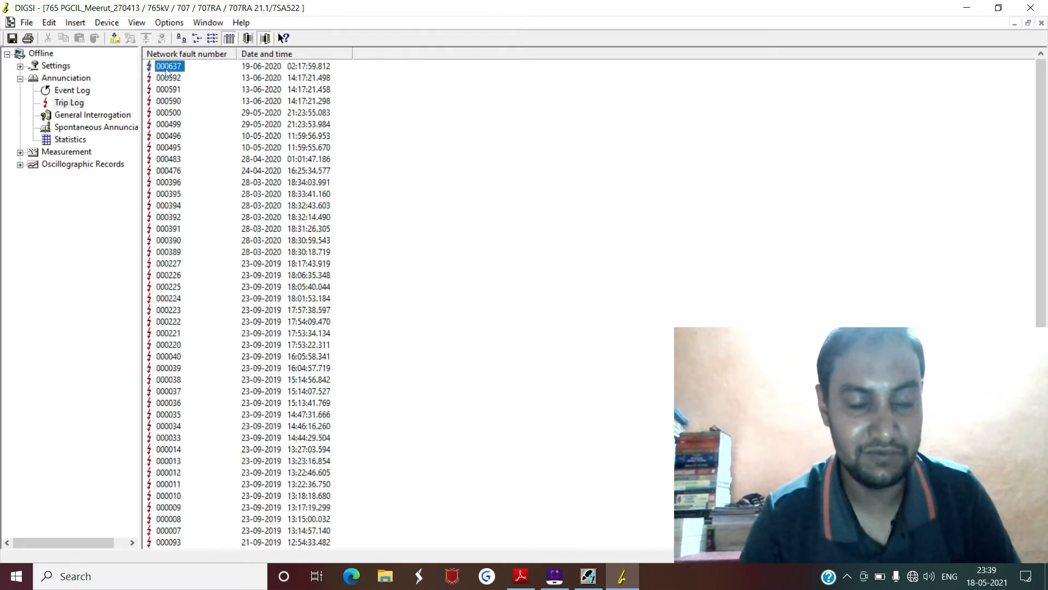
pyautogui.doubleClick(166, 70)
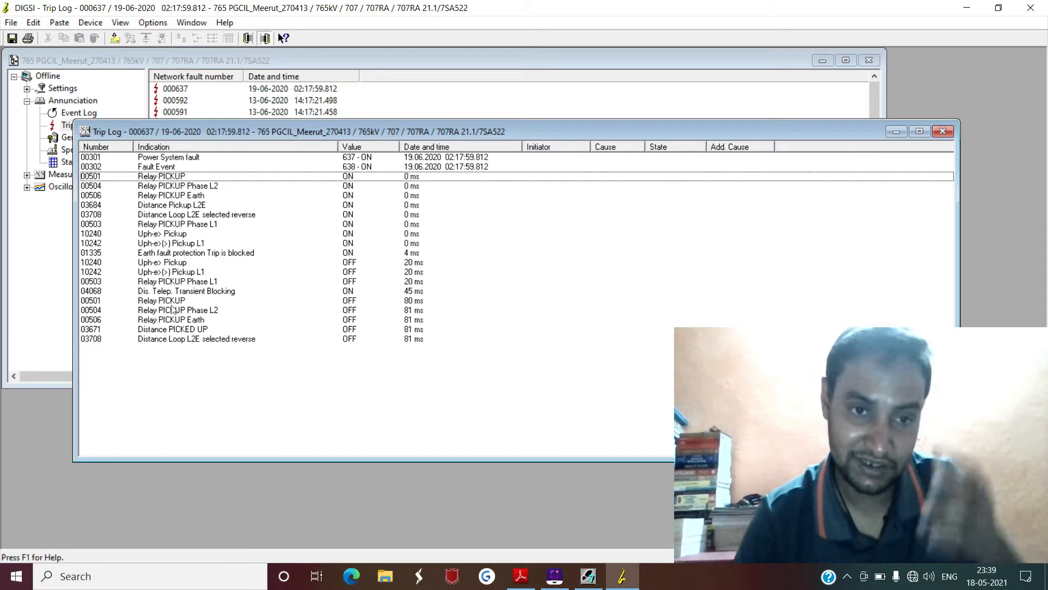
pyautogui.click(171, 303)
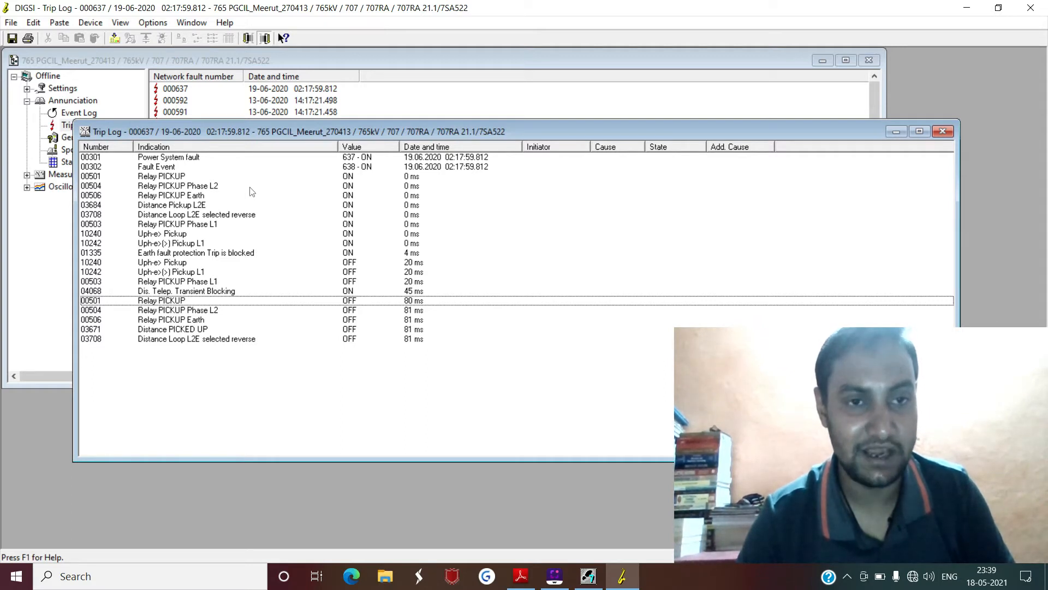
pyautogui.click(943, 132)
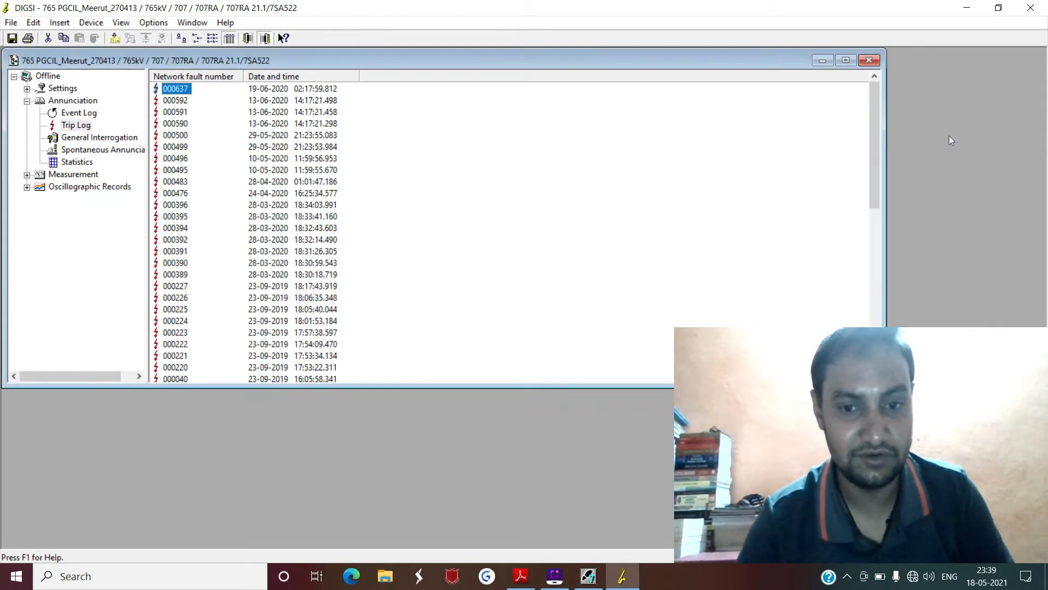
# Step: Reopen the Masking I/O matrix with Power Swing collapsed and P.System Data 2 expanded, in a maximized window
pyautogui.click(72, 88)
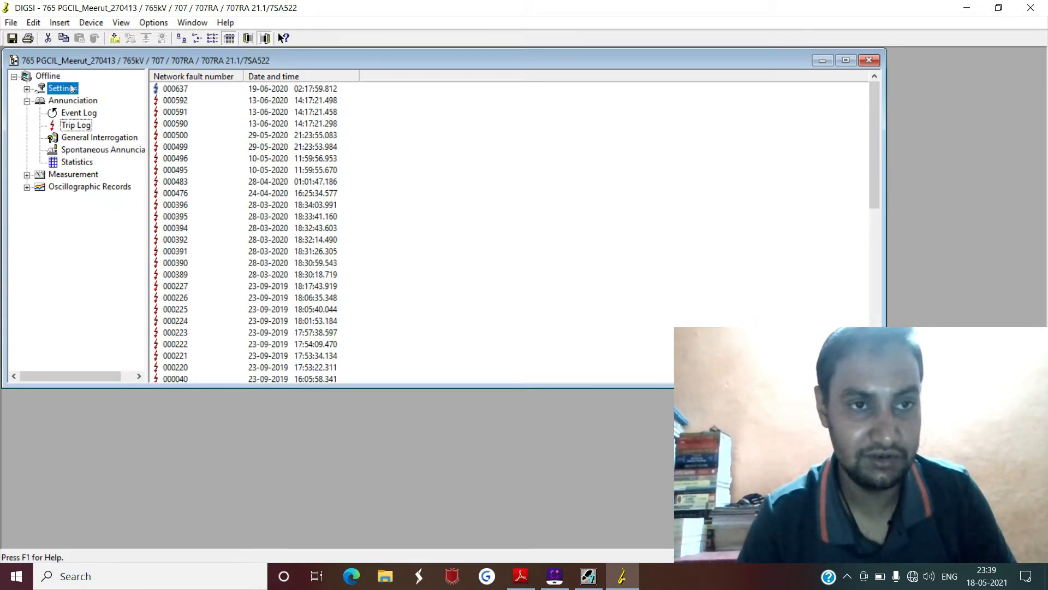
pyautogui.doubleClick(200, 103)
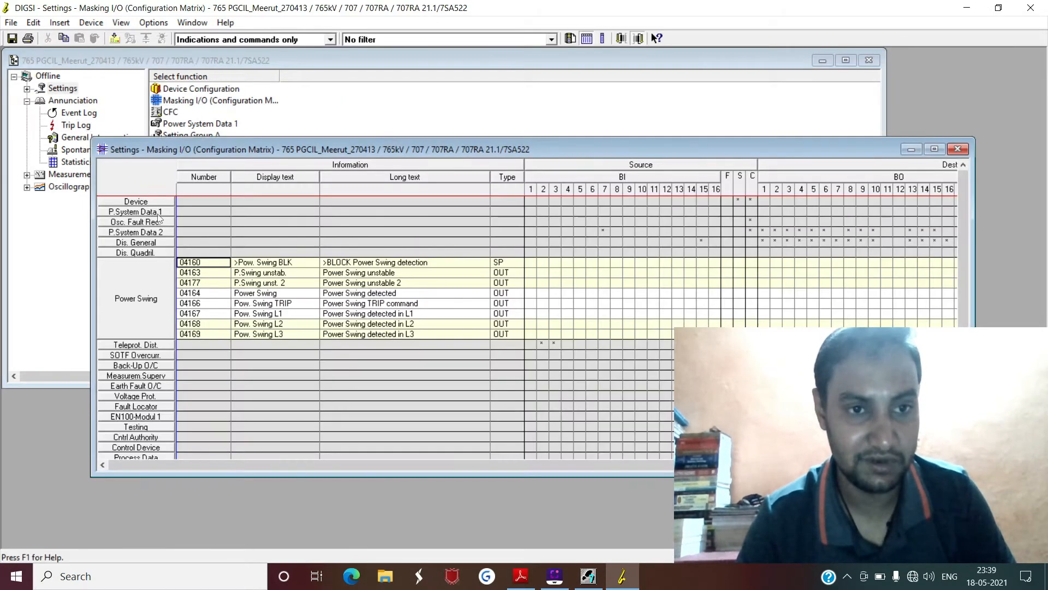
pyautogui.click(136, 298)
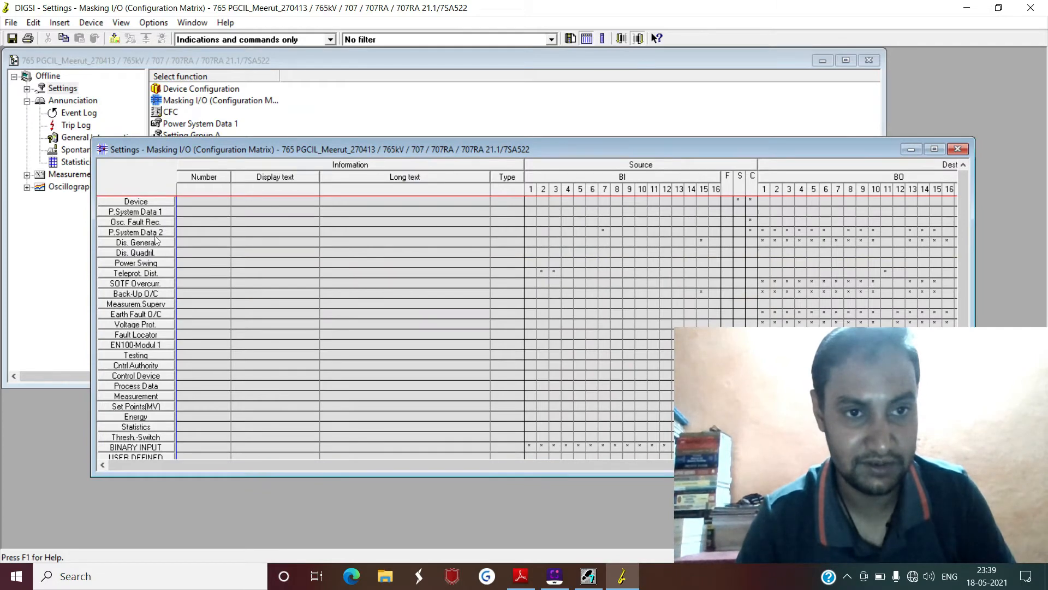
pyautogui.click(155, 235)
pyautogui.click(603, 232)
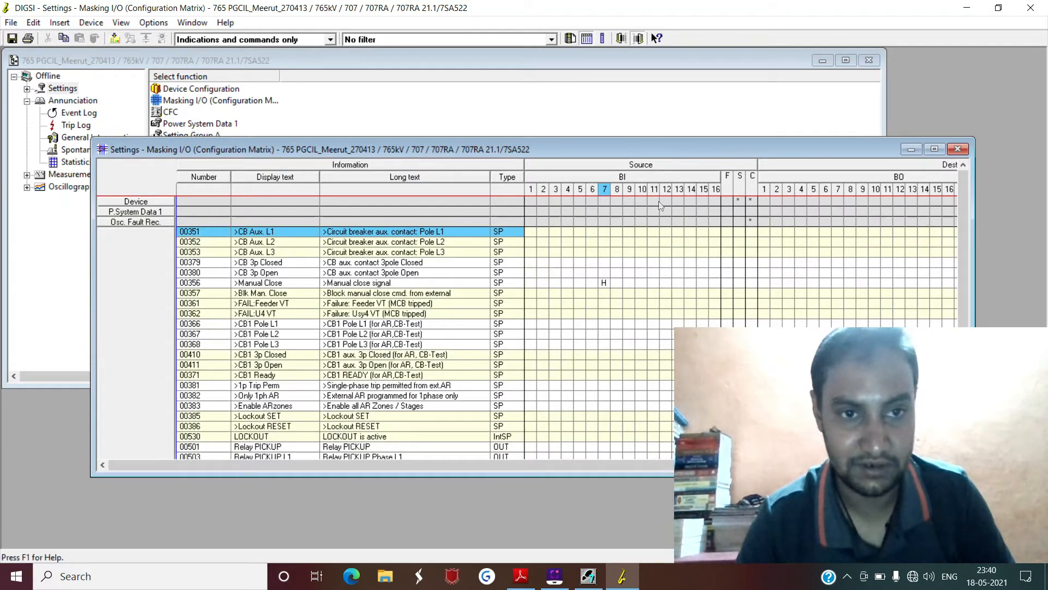
pyautogui.click(934, 149)
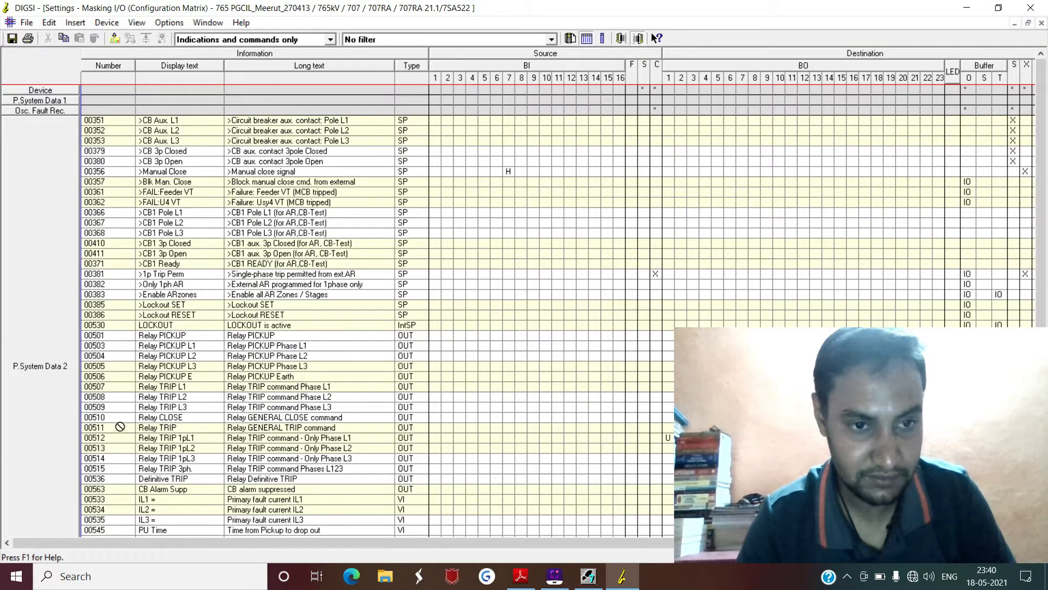
# Step: Examine the Relay PICKUP indication (00501) across the Source and Destination columns as far as Buffer T
pyautogui.click(117, 339)
pyautogui.press('Right')
pyautogui.press('Right')
pyautogui.press('Right')
pyautogui.press('Right')
pyautogui.press('Right')
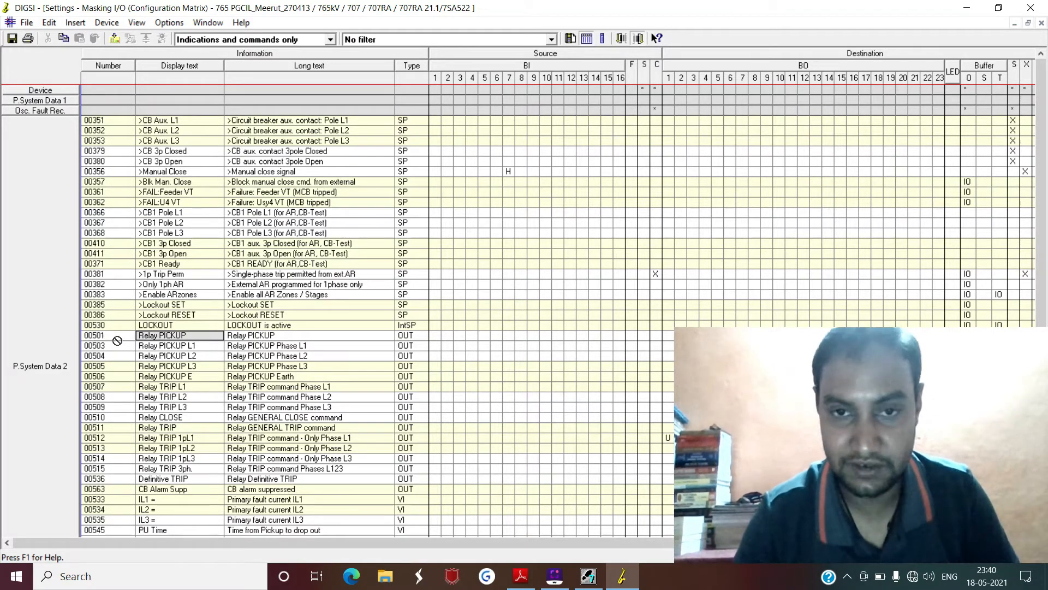
pyautogui.press('Right')
pyautogui.press('Right')
pyautogui.press('Right')
pyautogui.press('Right')
pyautogui.press('Right')
pyautogui.press('Right')
pyautogui.press('Right')
pyautogui.press('Right')
pyautogui.press('Right')
pyautogui.press('Right')
pyautogui.press('Right')
pyautogui.press('Right')
pyautogui.press('Right')
pyautogui.press('Right')
pyautogui.press('Right')
pyautogui.press('Right')
pyautogui.press('Right')
pyautogui.press('Right')
pyautogui.press('Right')
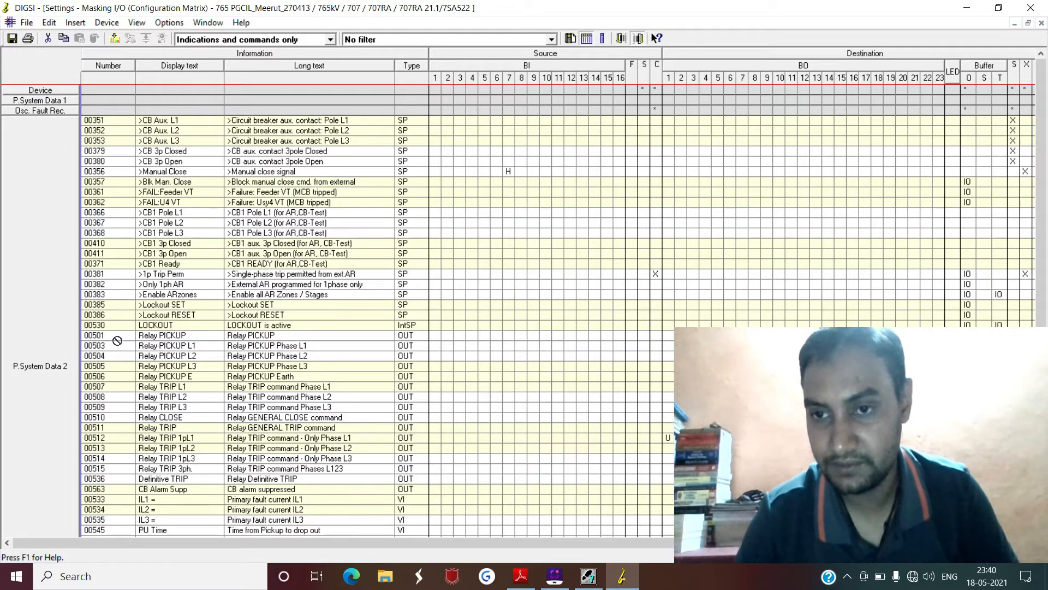
pyautogui.press('Right')
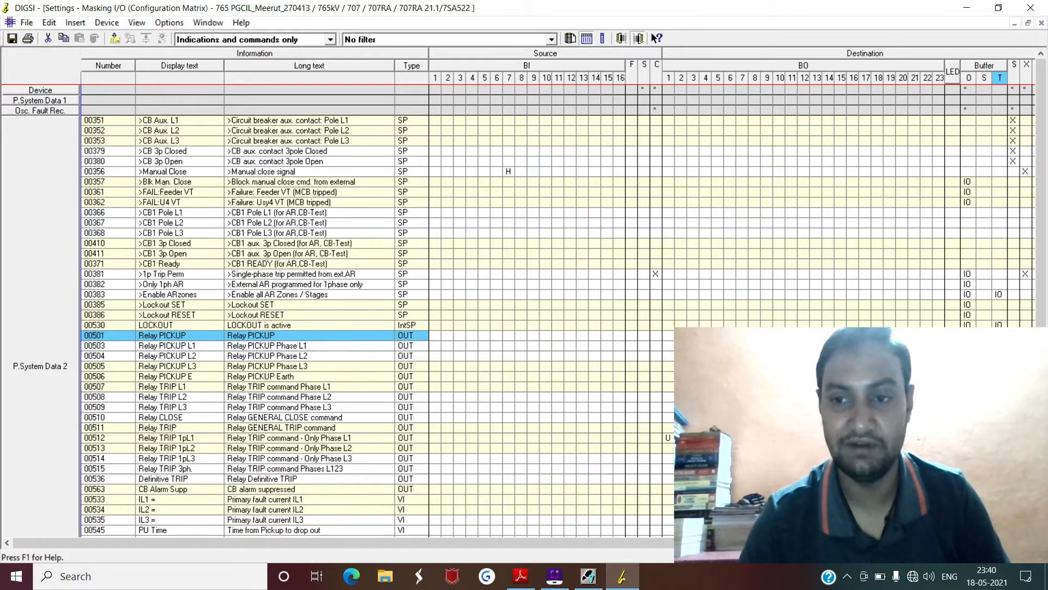
# Step: Examine the Buffer O and T settings of the other indications in the P.System Data 2 group
pyautogui.press('Down')
pyautogui.press('Down')
pyautogui.press('Down')
pyautogui.press('Down')
pyautogui.press('Down')
pyautogui.press('Down')
pyautogui.press('Down')
pyautogui.press('Down')
pyautogui.press('Down')
pyautogui.press('Down')
pyautogui.press('Down')
pyautogui.press('Down')
pyautogui.press('Down')
pyautogui.press('Down')
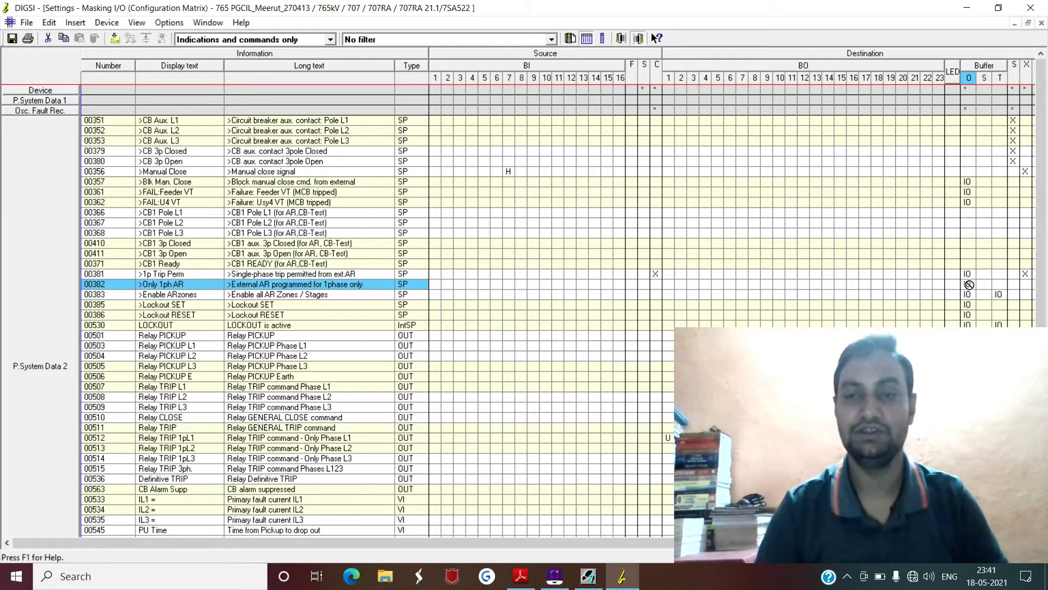
pyautogui.moveTo(970, 285); pyautogui.dragTo(945, 219)
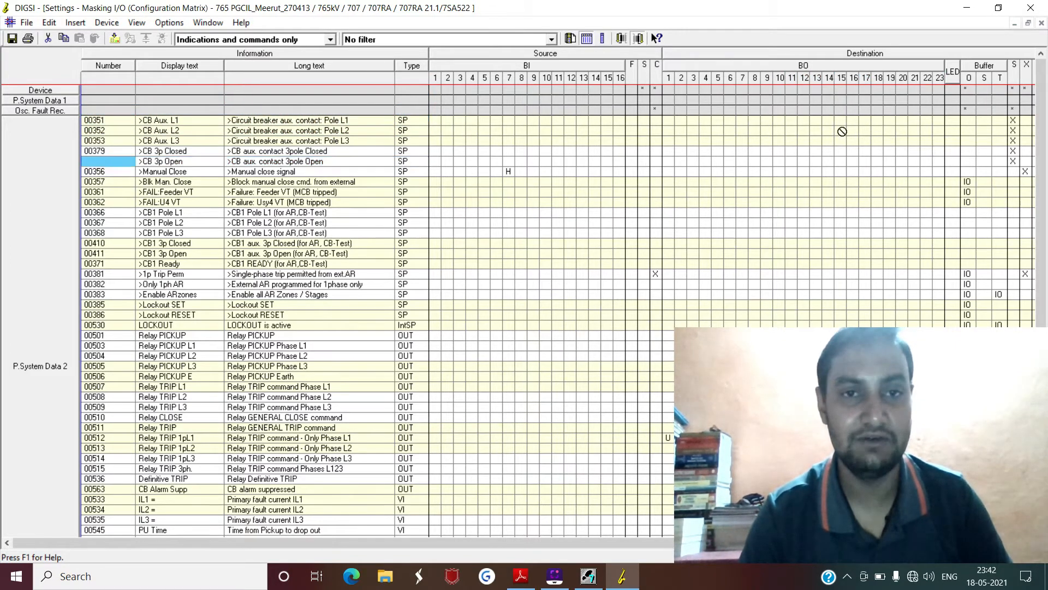
# Step: Collapse the P.System Data 2 group and the Source columns, and expand the LED destination into its individual columns
pyautogui.doubleClick(54, 218)
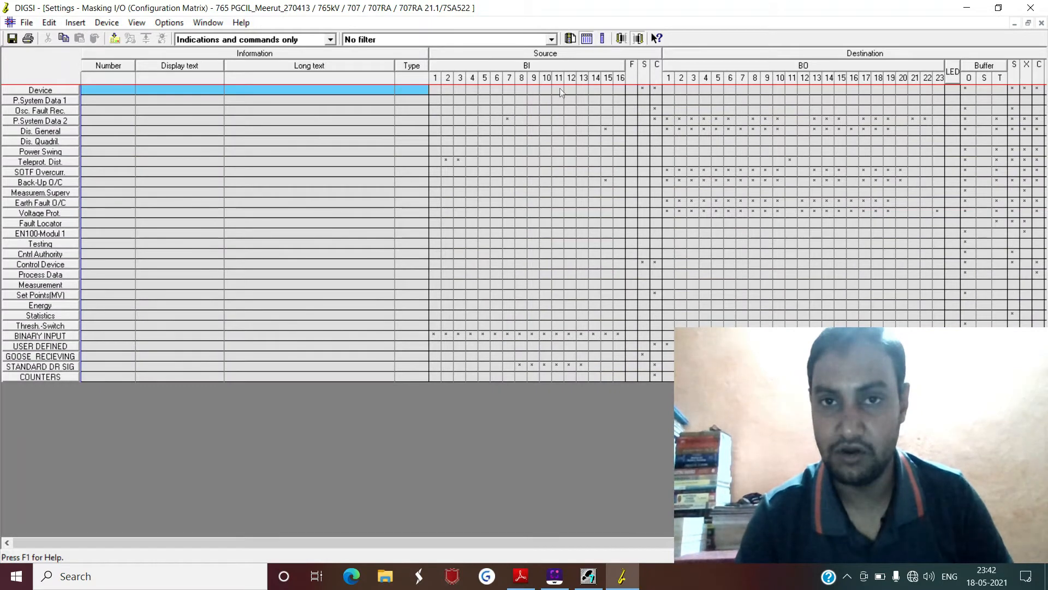
pyautogui.doubleClick(548, 60)
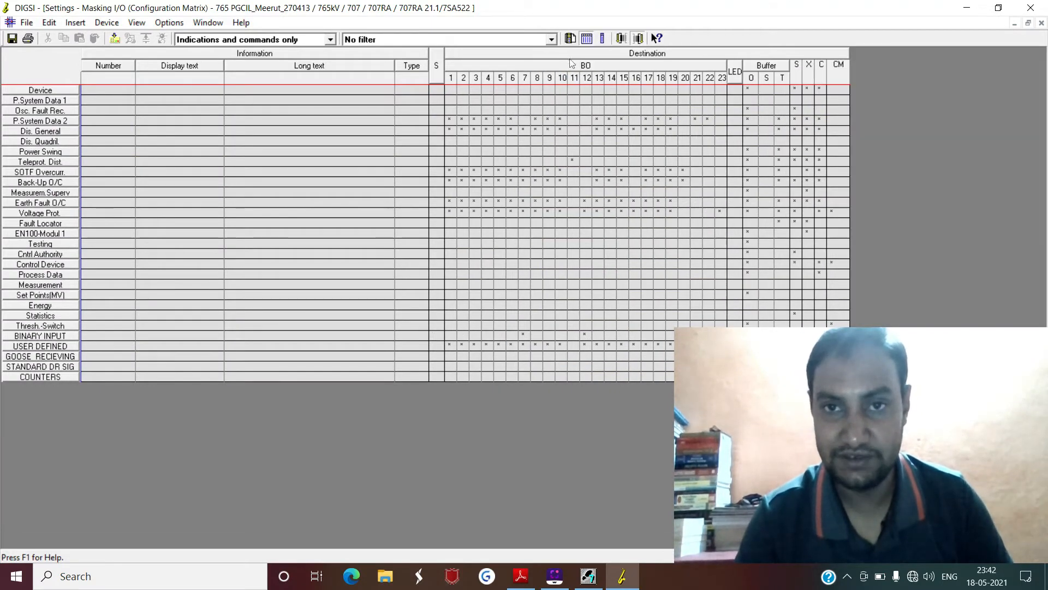
pyautogui.doubleClick(735, 71)
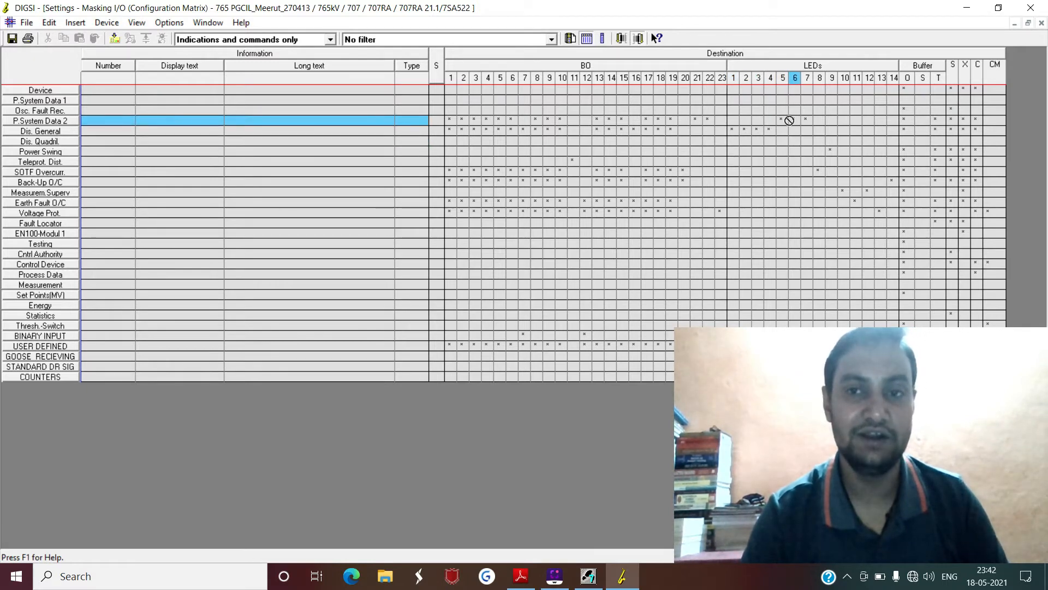
# Step: Expand the Dis. General group and filter the matrix to information configured to BI, BO, or LED
pyautogui.click(733, 129)
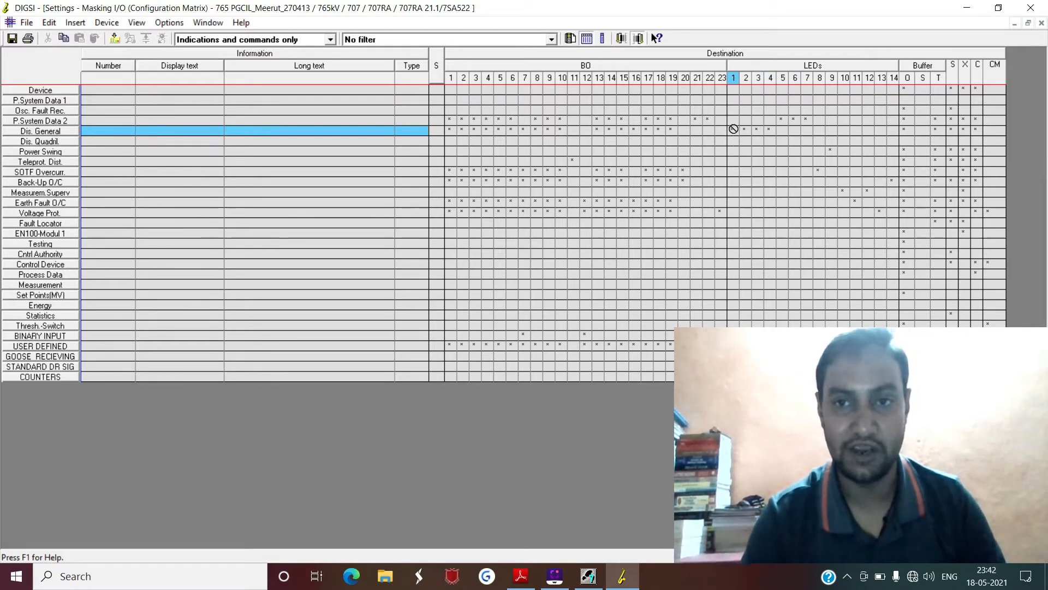
pyautogui.rightClick(733, 129)
pyautogui.click(770, 136)
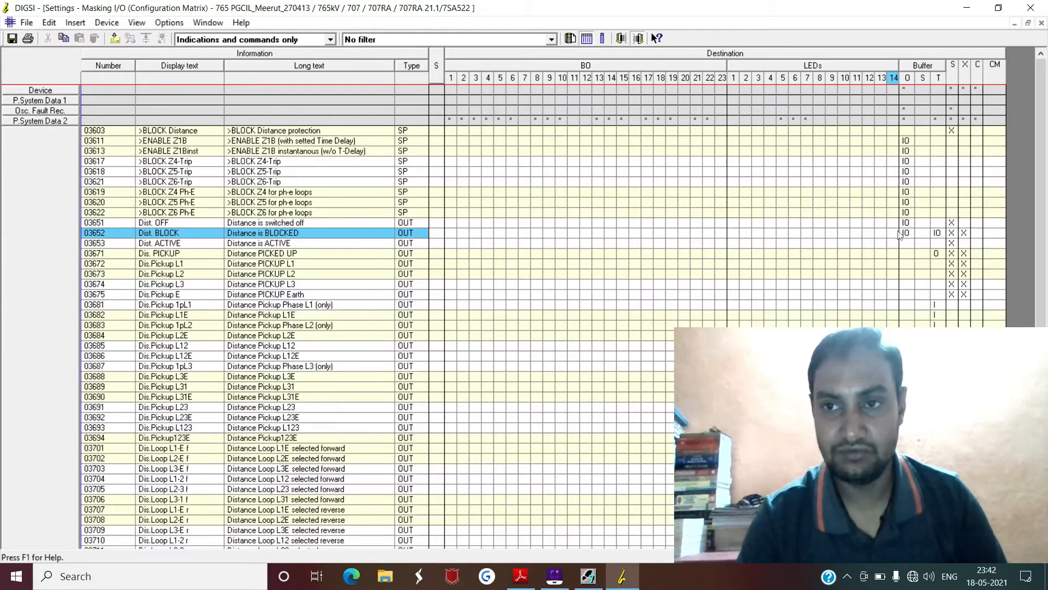
pyautogui.click(551, 39)
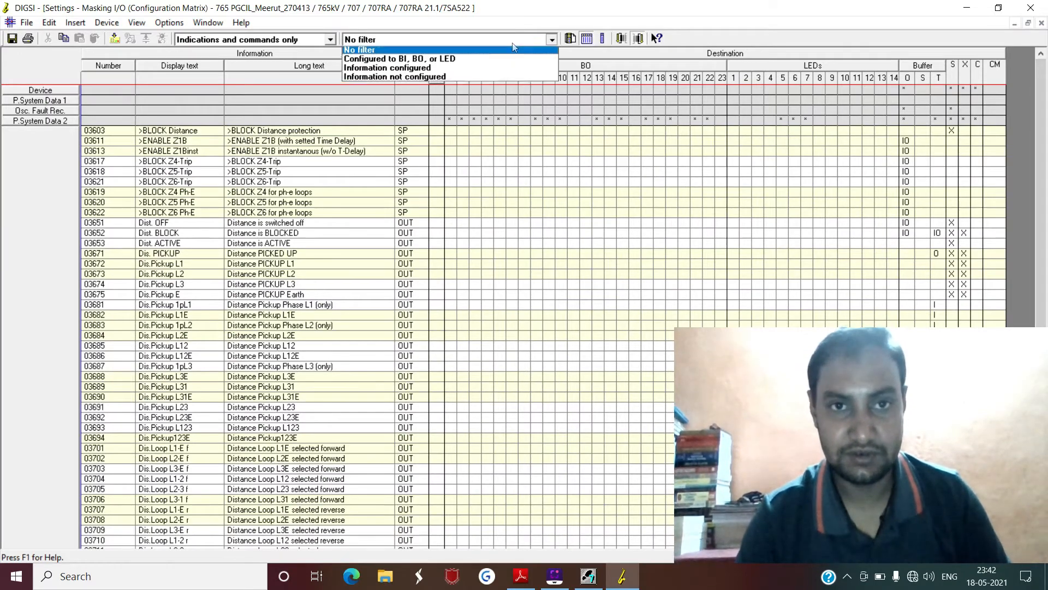
pyautogui.click(462, 61)
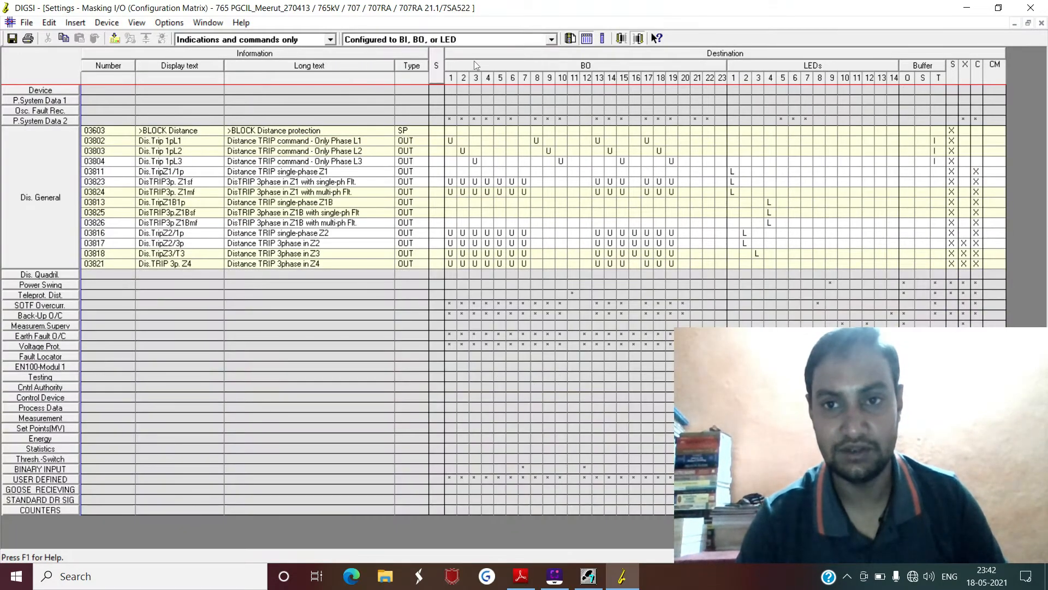
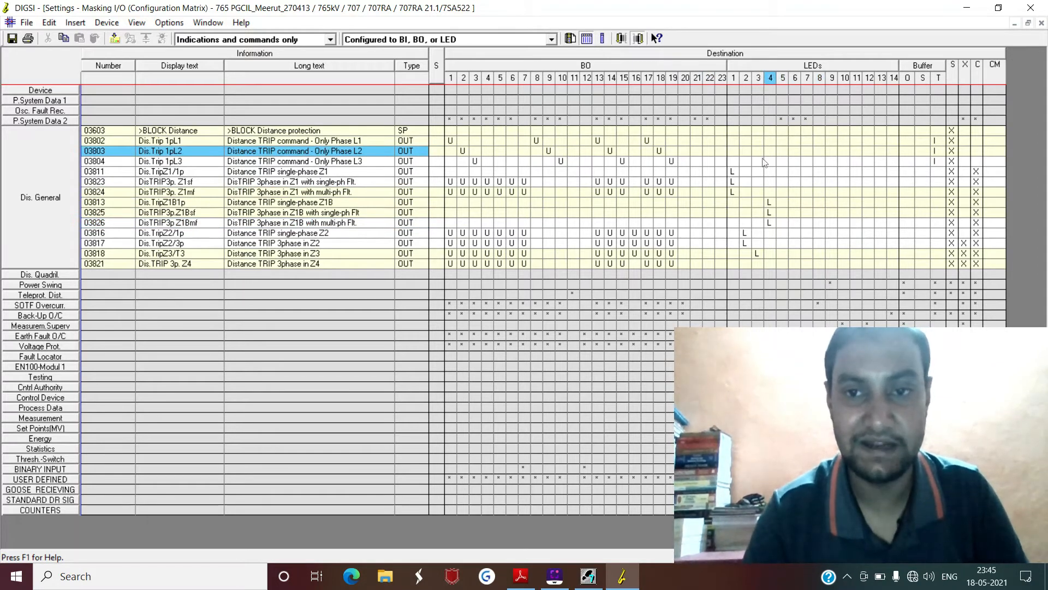
# Step: Examine the configuration choices for LED 1 on Dis.TripZ1/1p and keep it set to L (Latched)
pyautogui.click(734, 173)
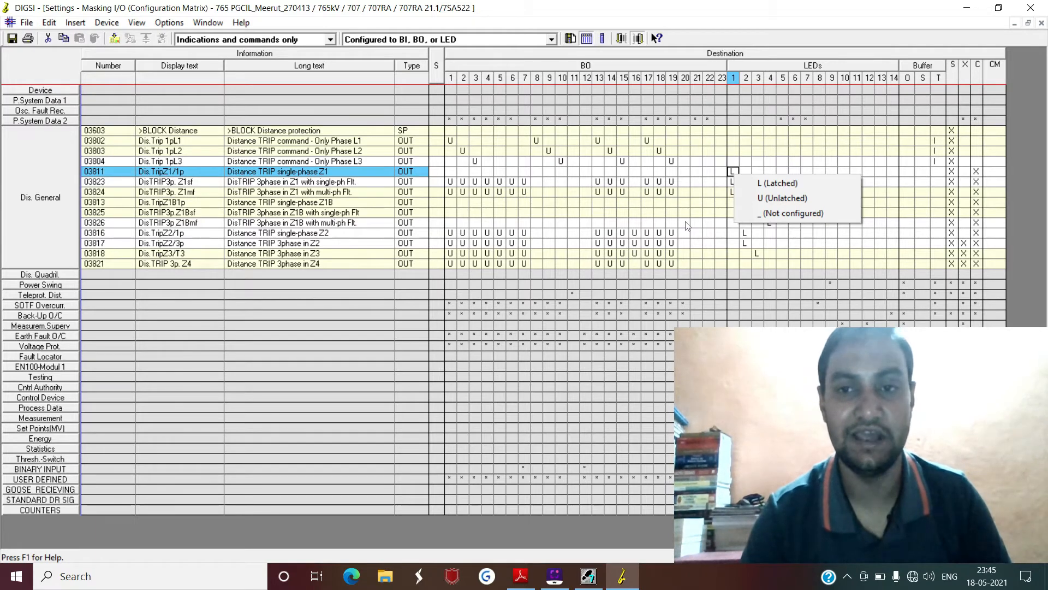
pyautogui.click(713, 176)
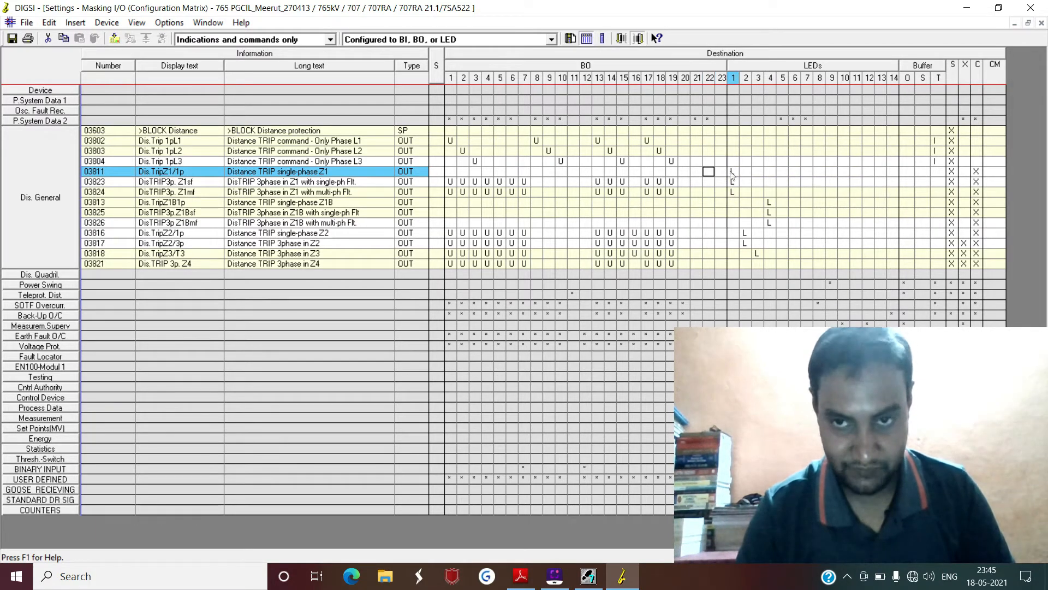
pyautogui.click(734, 173)
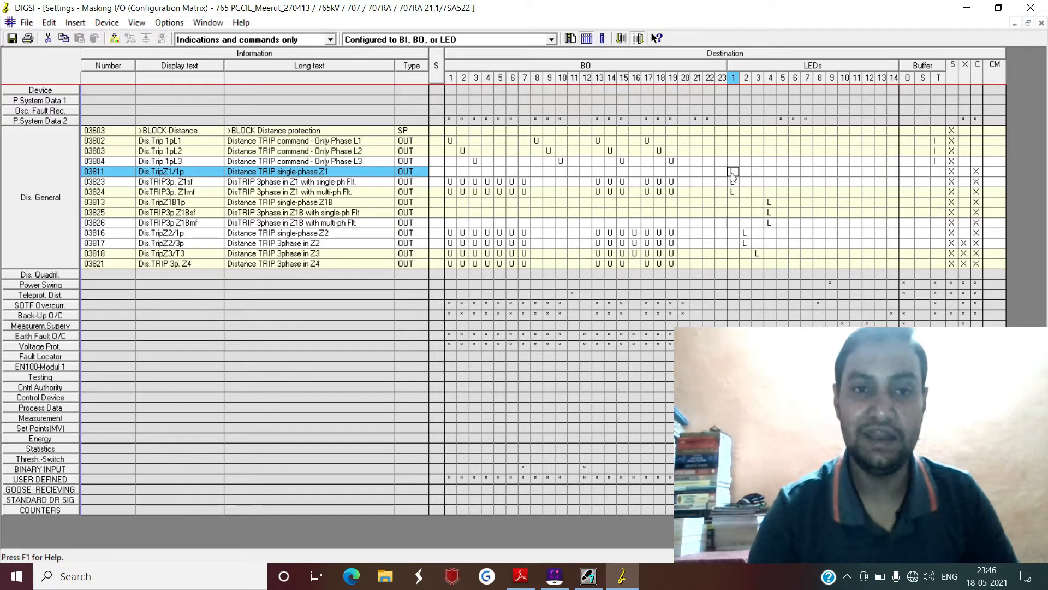
pyautogui.press('l')
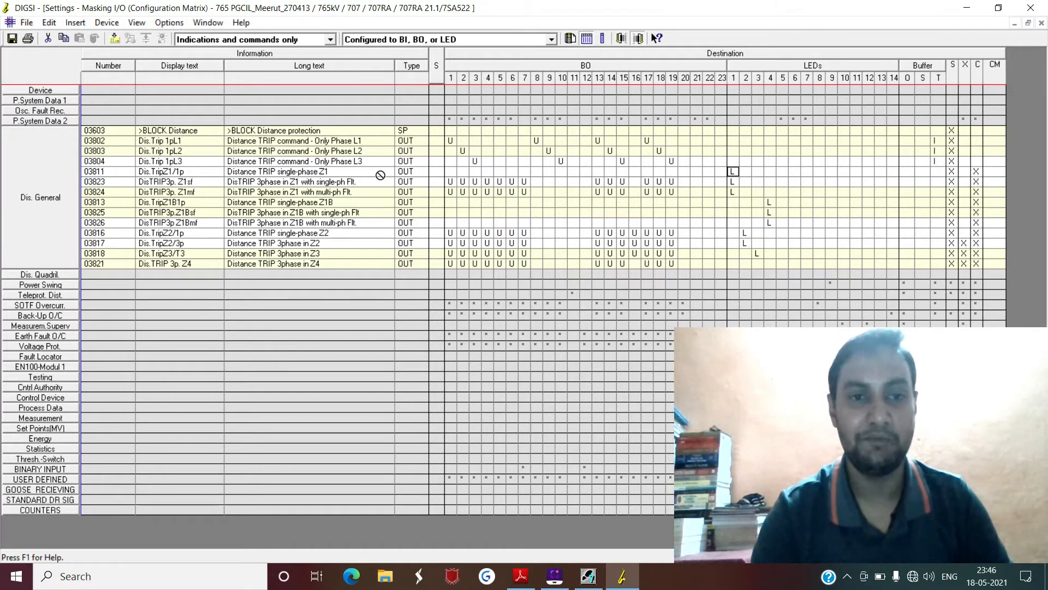
# Step: Examine the binary output and LED 1 assignments of the zone Z1 three-phase trip indications in the Dis. General group
pyautogui.click(349, 192)
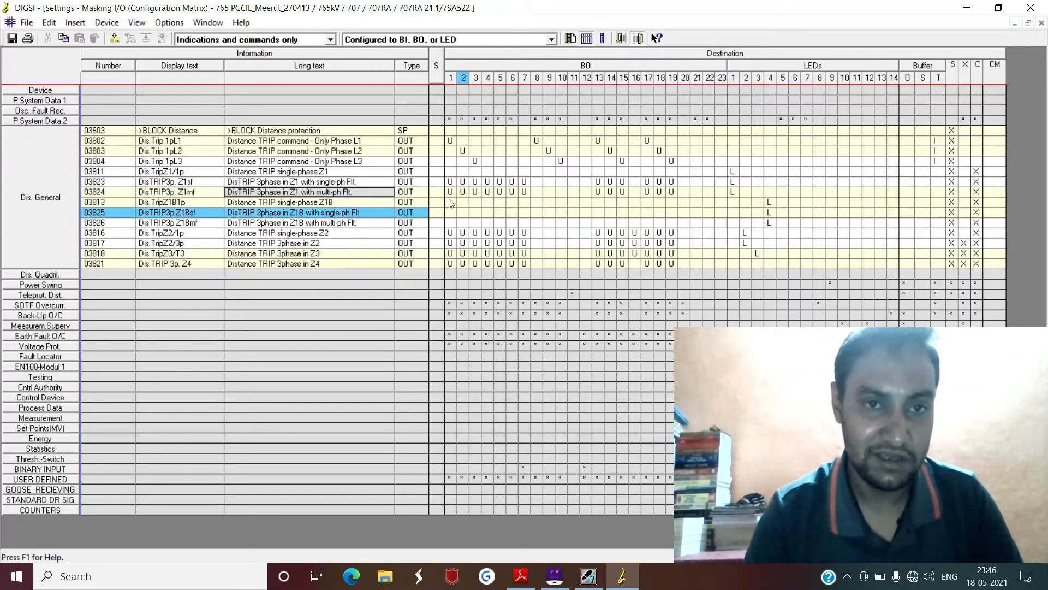
pyautogui.click(376, 182)
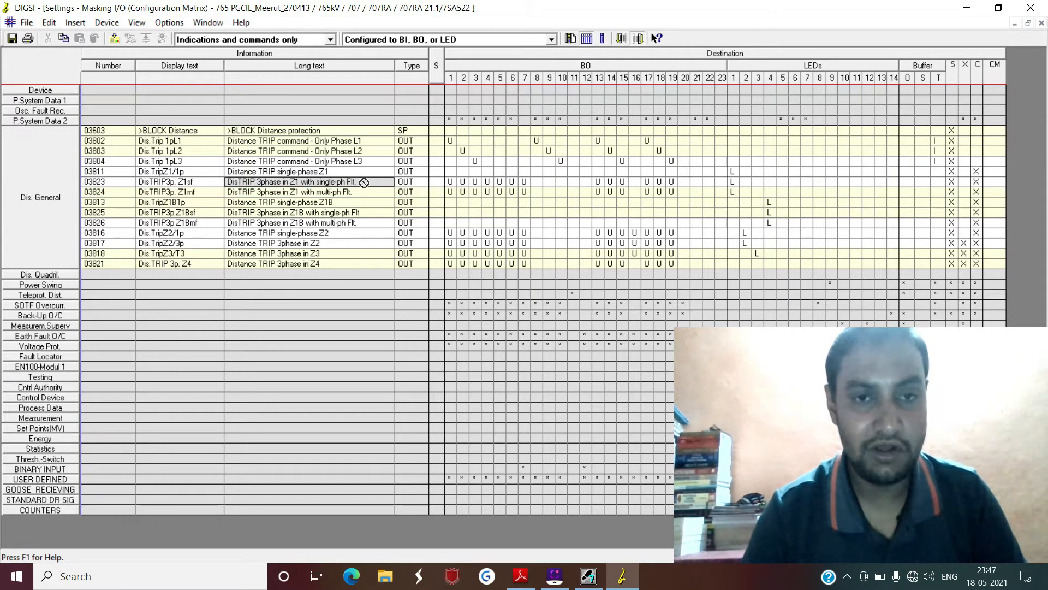
pyautogui.click(427, 180)
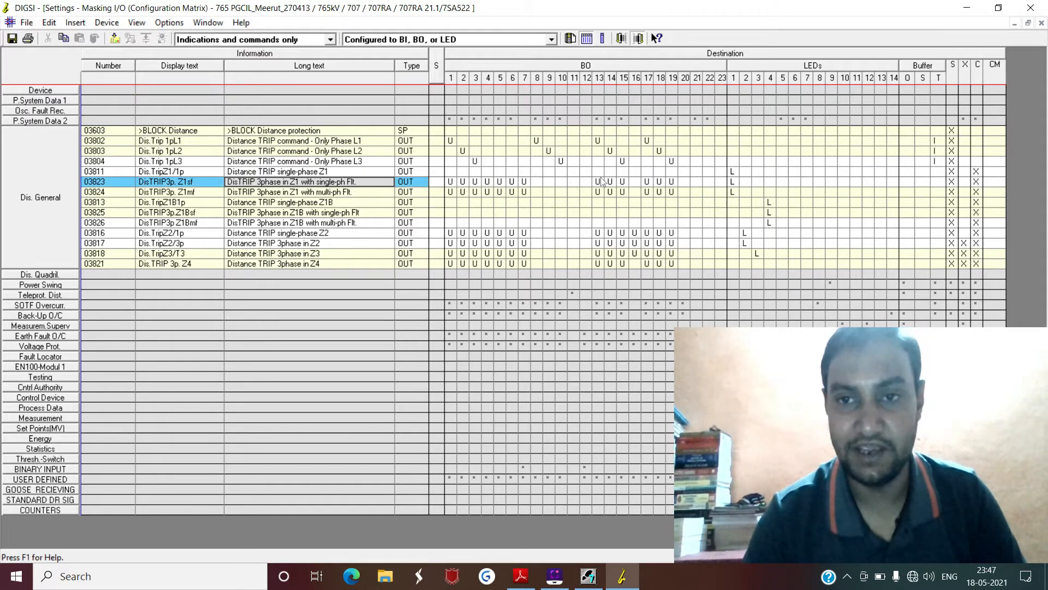
pyautogui.click(722, 191)
pyautogui.click(733, 185)
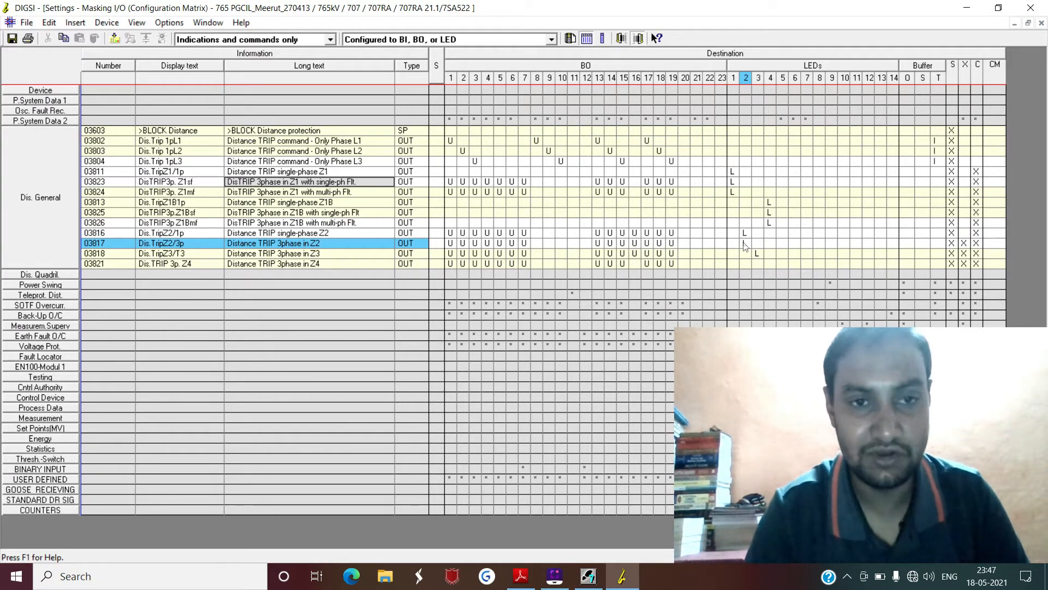
# Step: Examine the binary output and LED 2 assignments of Dis.TripZ2/1p and Dis.TripZ2/3p
pyautogui.click(744, 235)
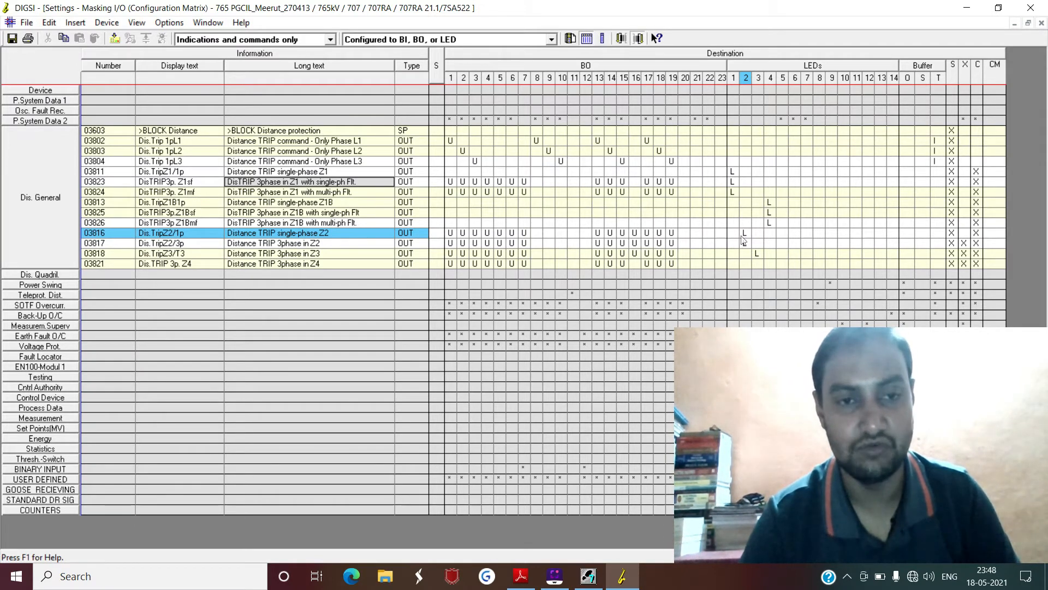
pyautogui.click(744, 245)
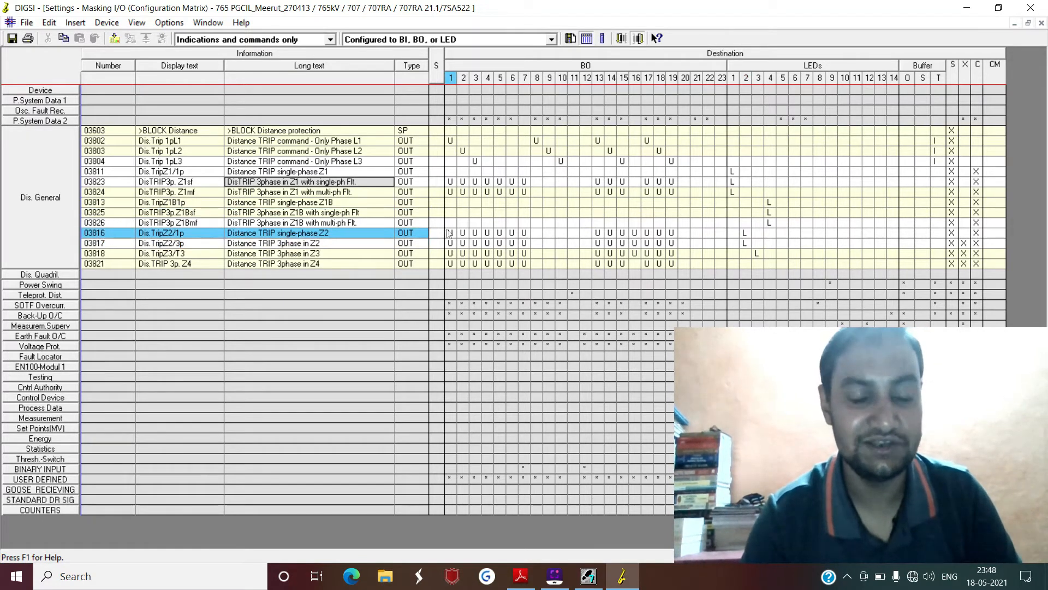
pyautogui.click(332, 242)
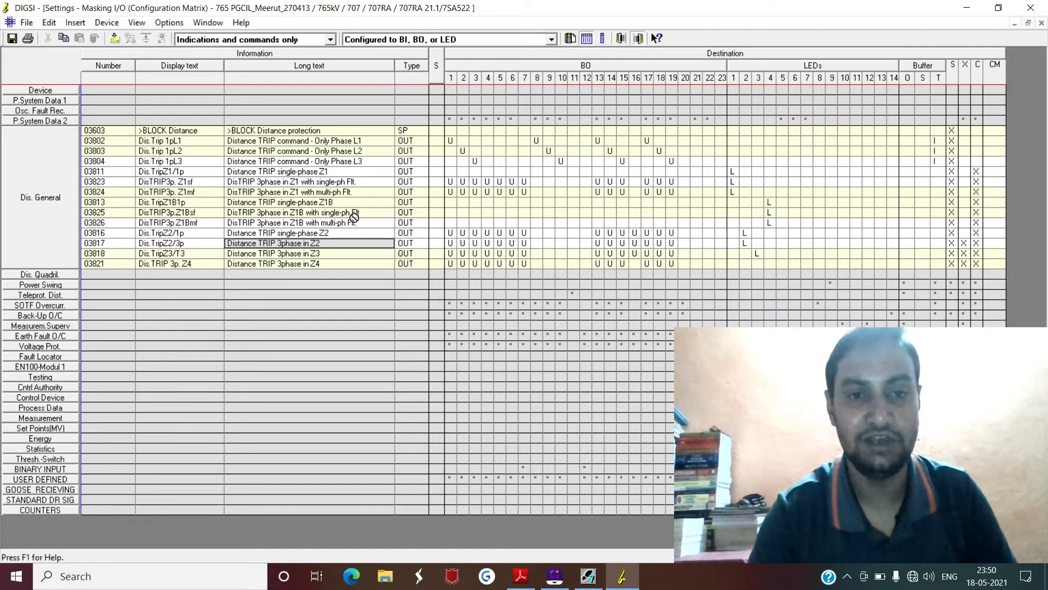
pyautogui.click(626, 213)
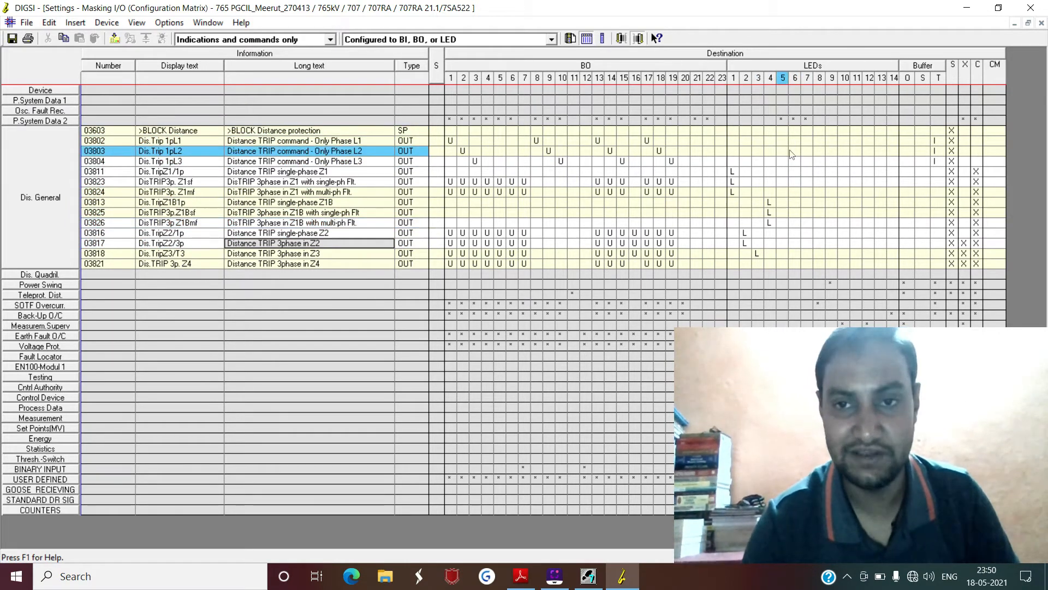
# Step: Collapse the Dis. General group, then expand P.System Data 2 and examine the LED assignments of its phase trip commands
pyautogui.click(40, 167)
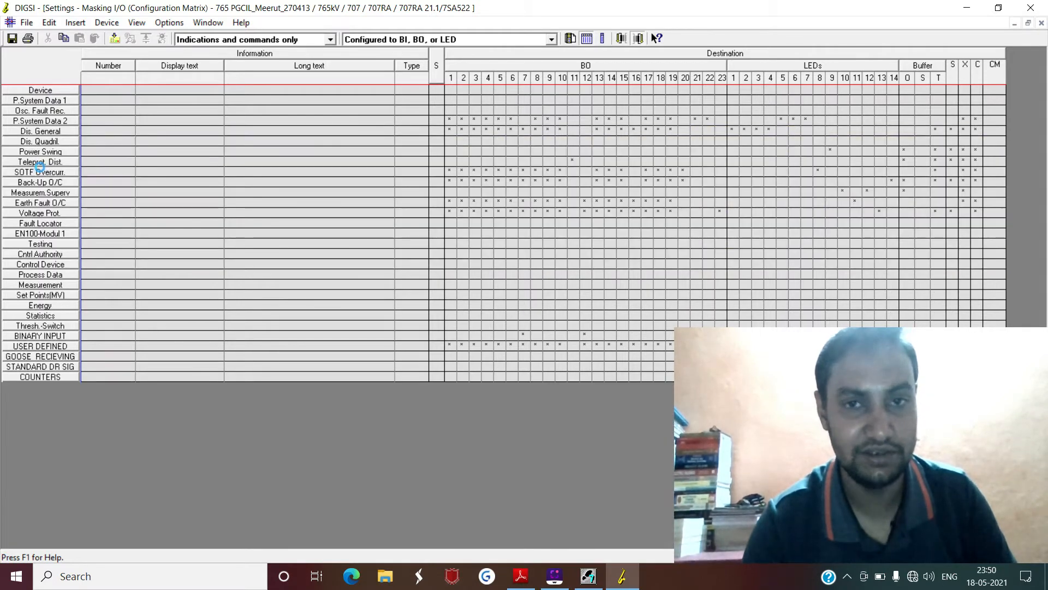
pyautogui.rightClick(782, 119)
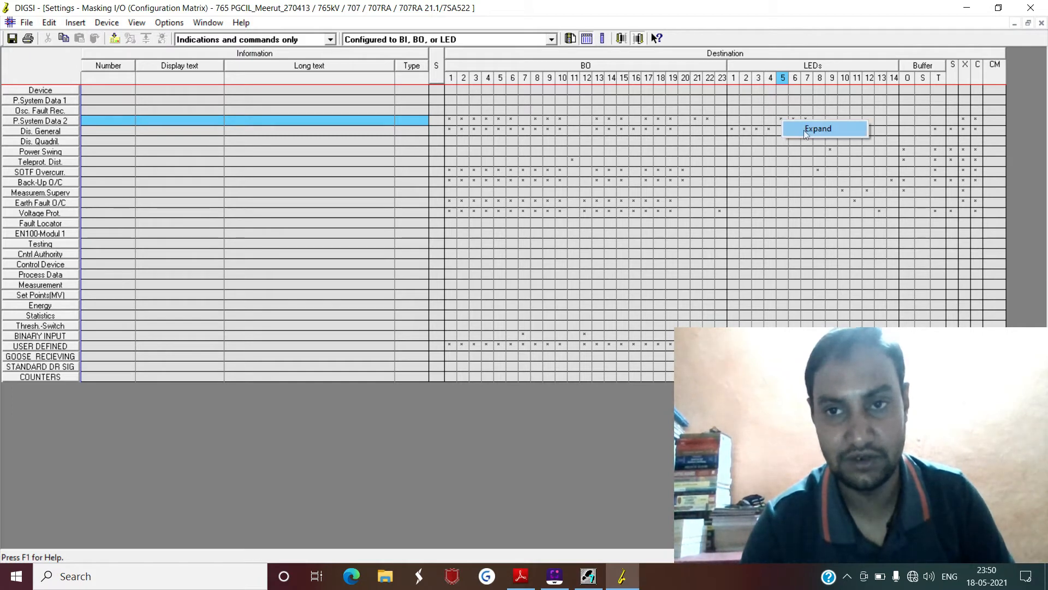
pyautogui.click(804, 130)
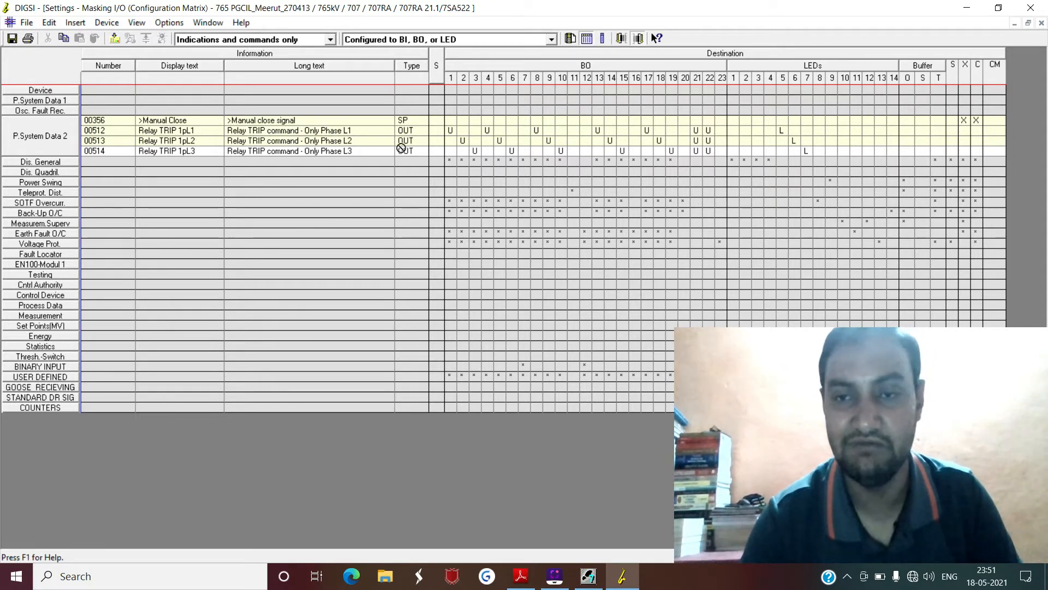
pyautogui.click(432, 148)
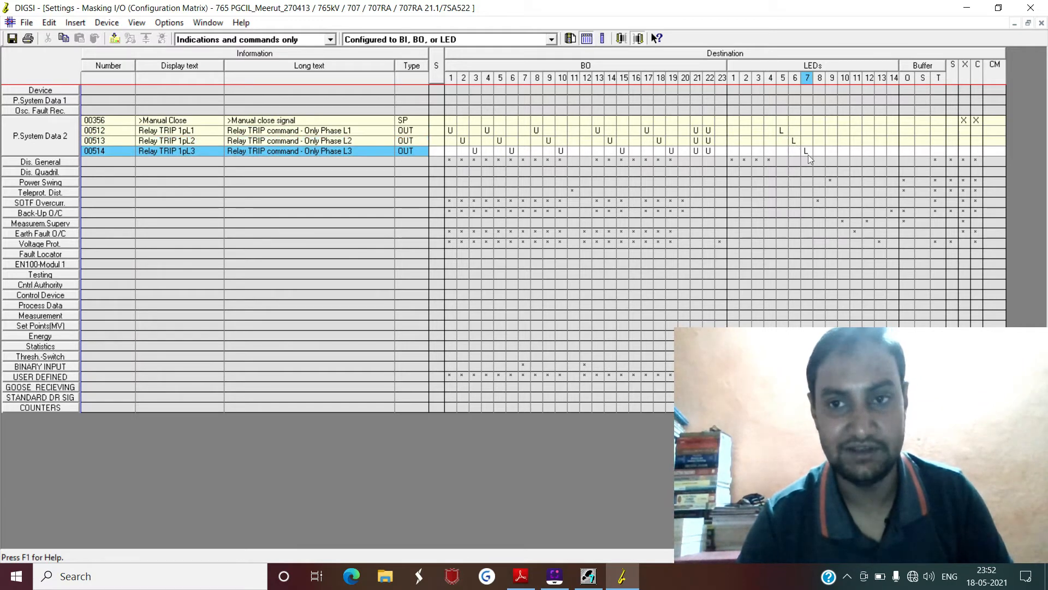
# Step: Collapse P.System Data 2, then expand SOTF Overcurr. and examine the output and LED 8 assignments of the SOTF-O/C trip command
pyautogui.click(41, 136)
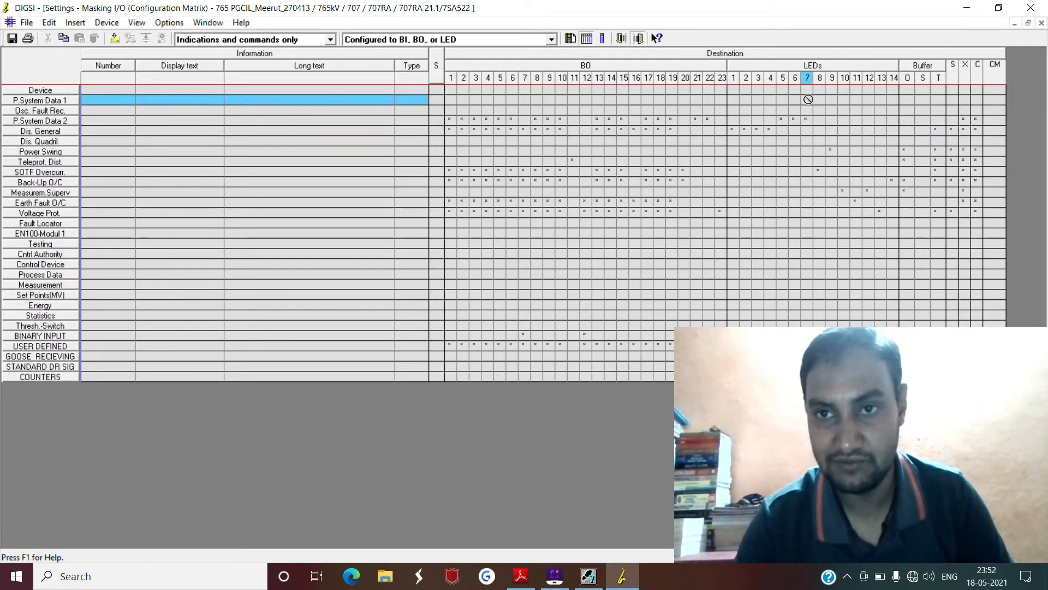
pyautogui.rightClick(823, 172)
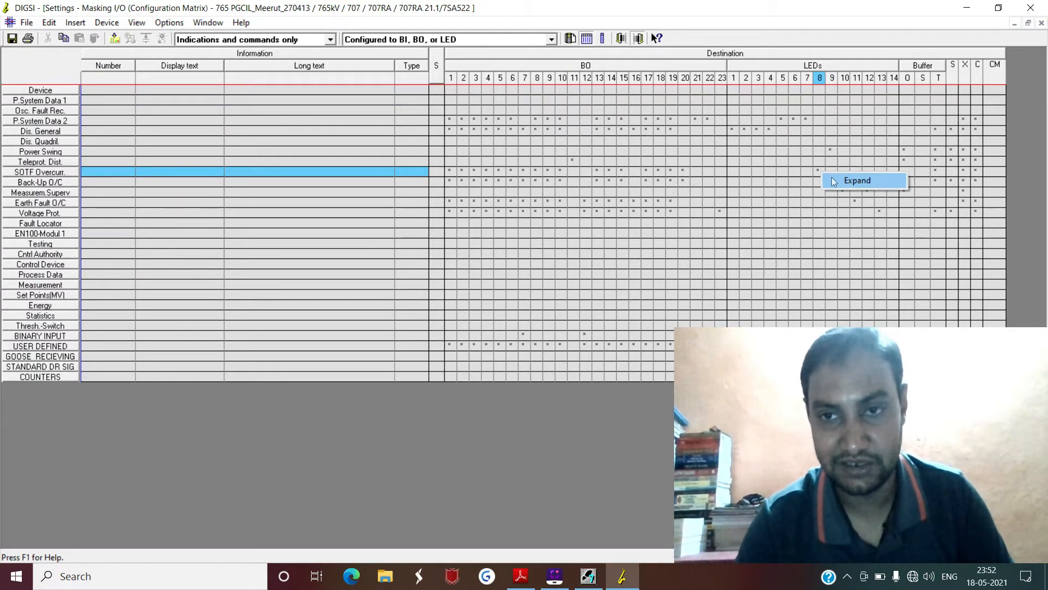
pyautogui.click(831, 178)
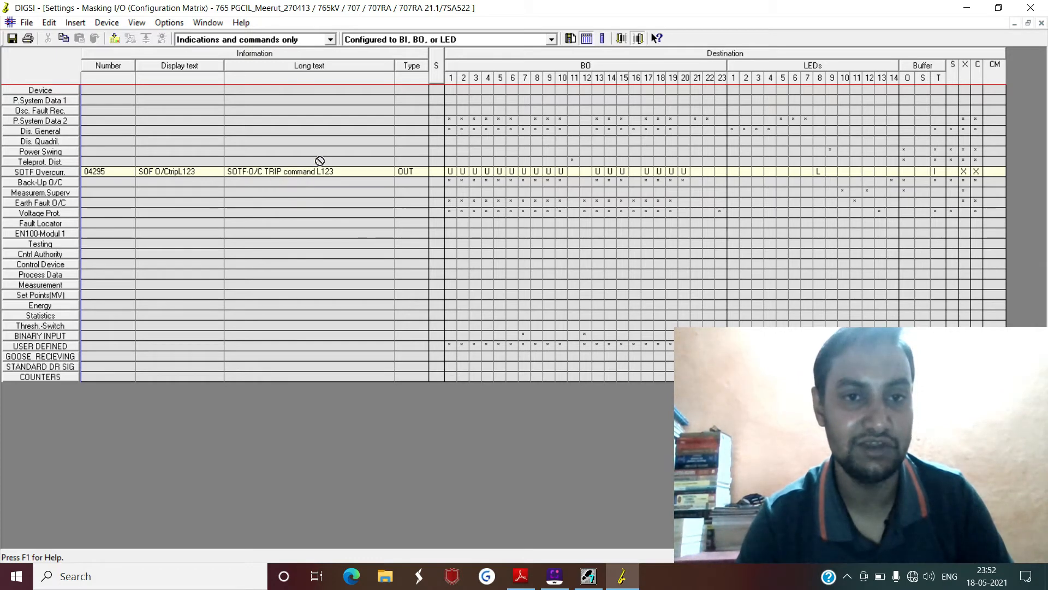
pyautogui.click(369, 173)
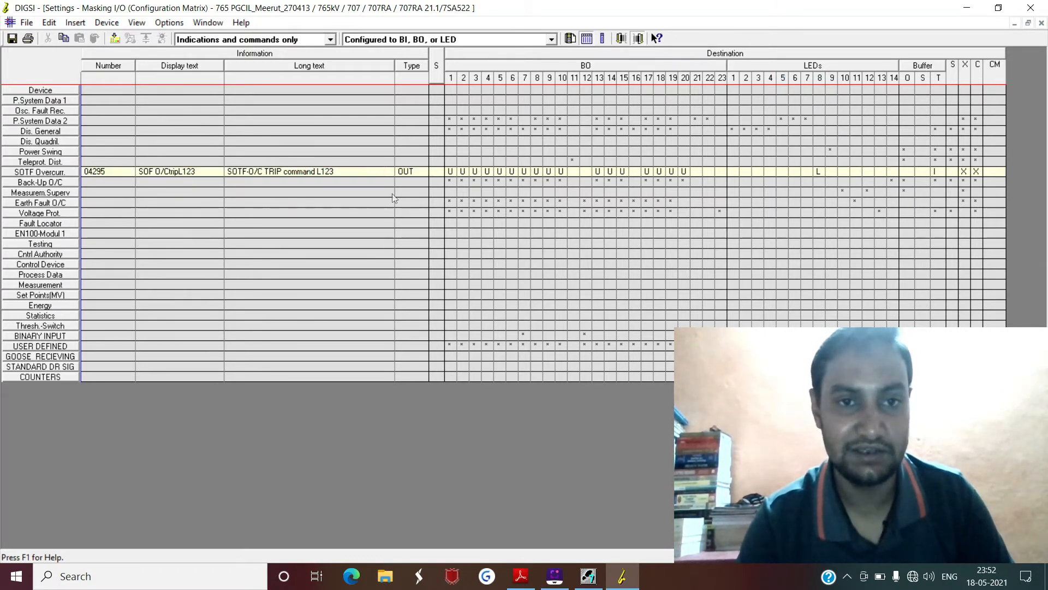
pyautogui.moveTo(375, 176); pyautogui.dragTo(917, 176)
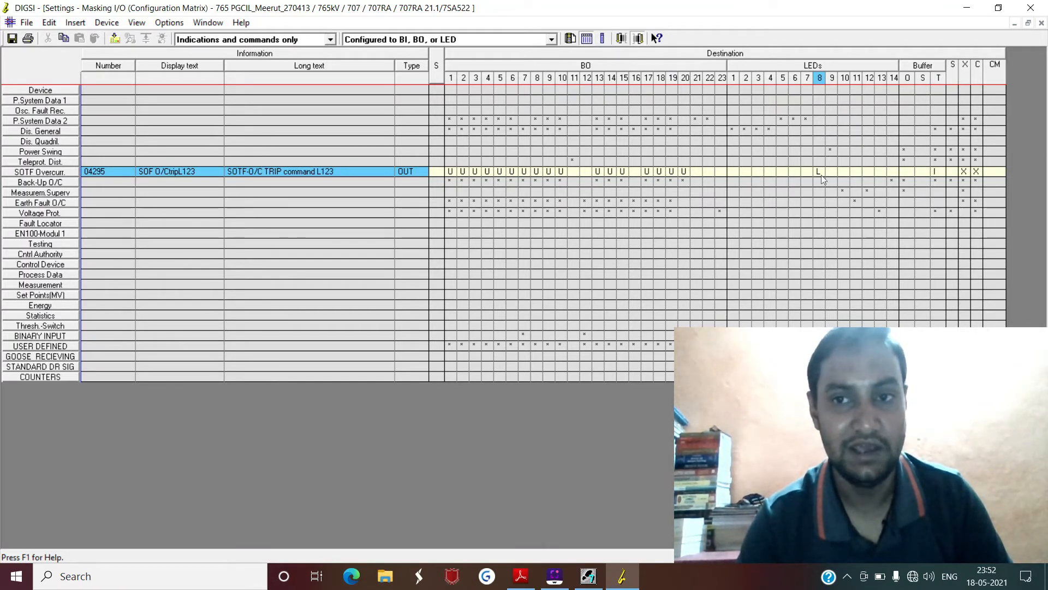
pyautogui.moveTo(820, 165); pyautogui.dragTo(205, 244)
# Step: Collapse SOTF Overcurr., then expand Voltage Prot. and examine the binary output assignments of its trip commands
pyautogui.click(64, 173)
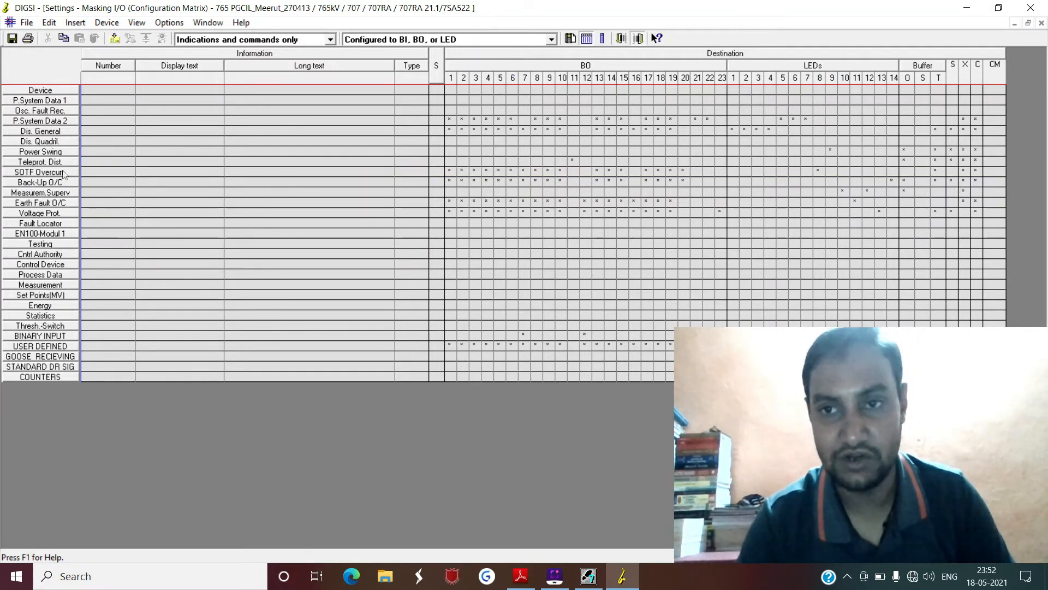
pyautogui.rightClick(878, 212)
pyautogui.click(886, 219)
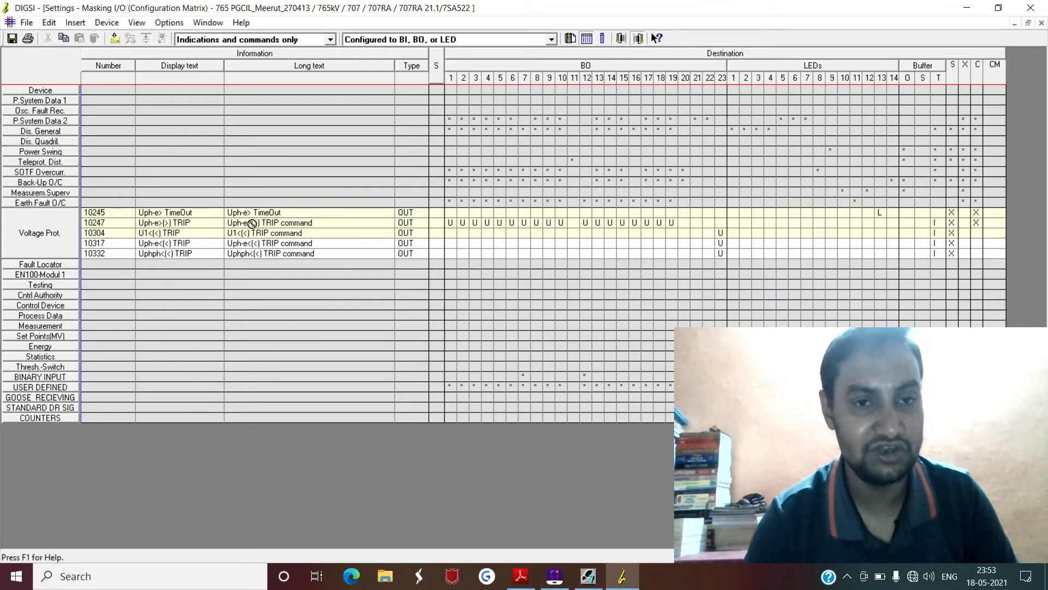
pyautogui.click(497, 256)
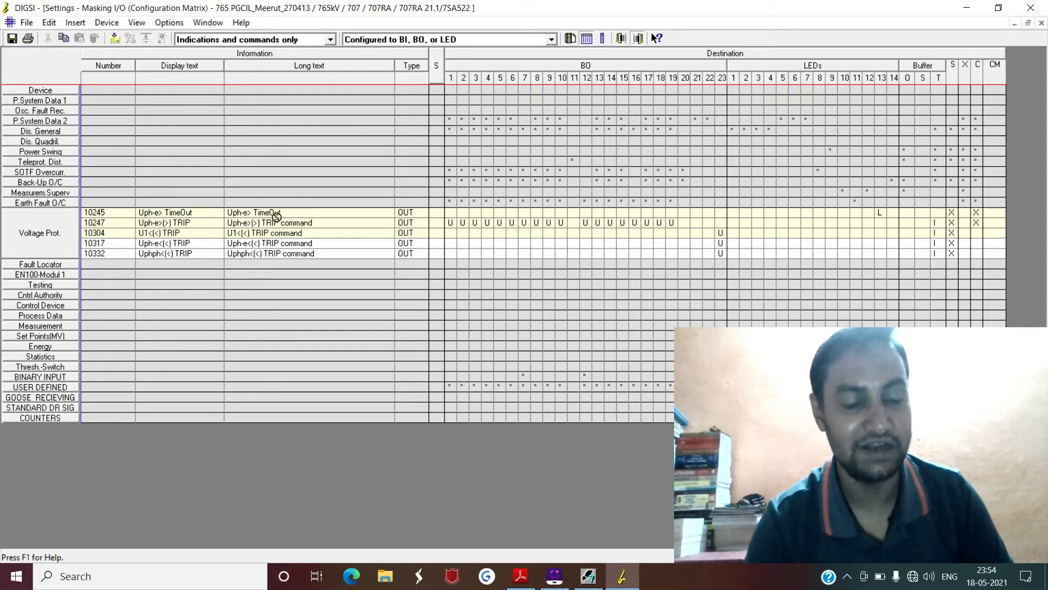
pyautogui.click(750, 226)
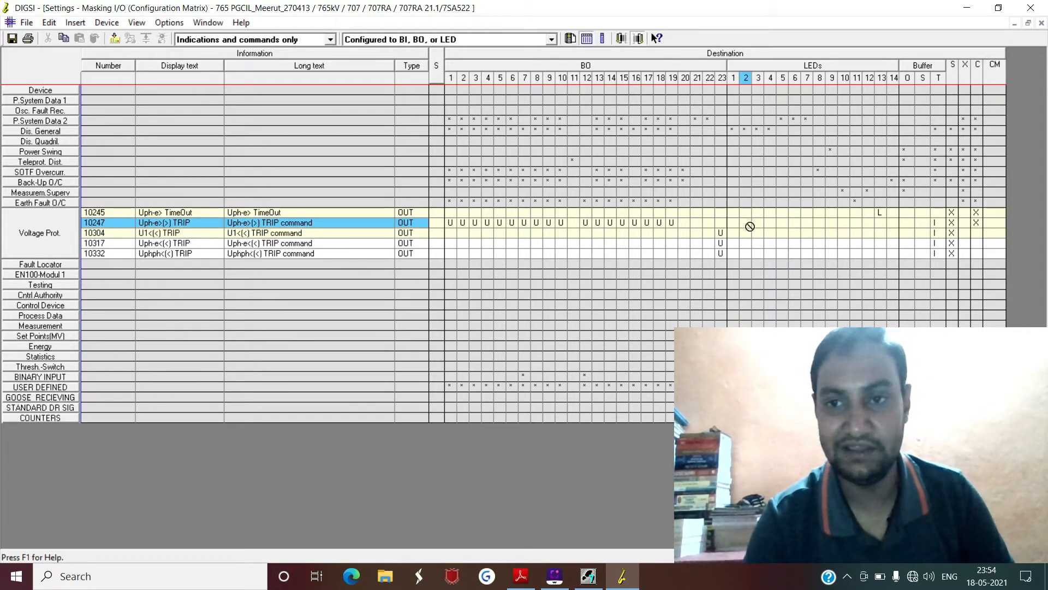
# Step: Compare LED 13 on Uph-e> TimeOut and Uph-e>(>) TRIP, and view the latter's configuration choices without changing it
pyautogui.click(880, 214)
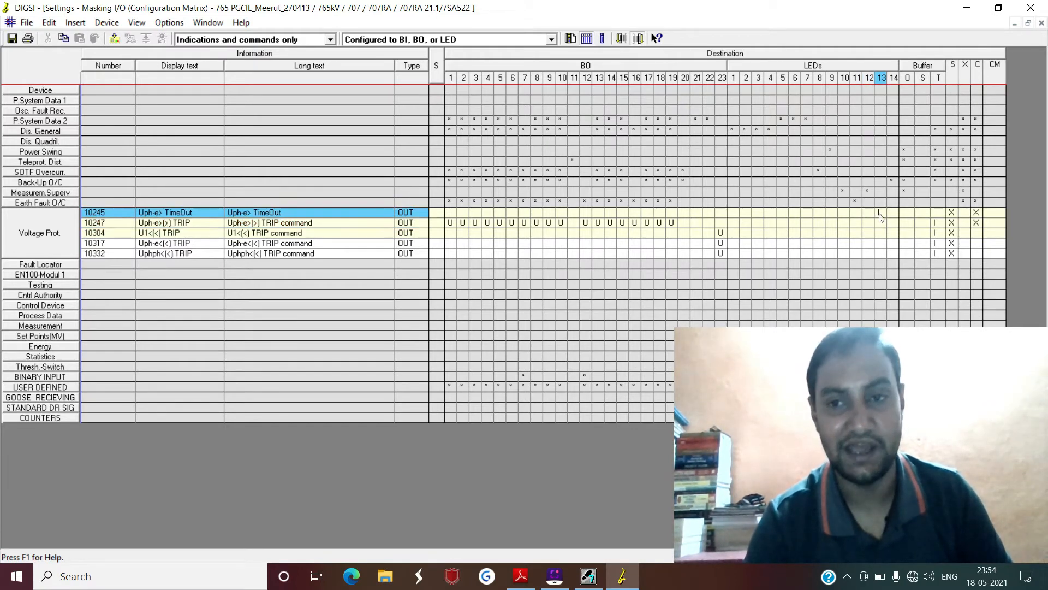
pyautogui.click(886, 254)
pyautogui.click(887, 224)
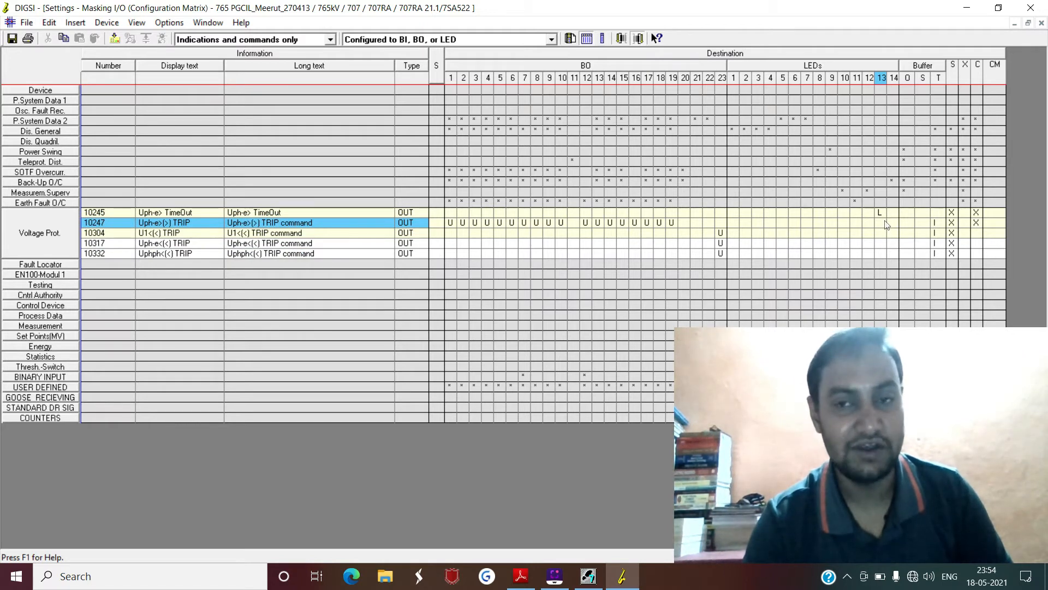
pyautogui.click(881, 214)
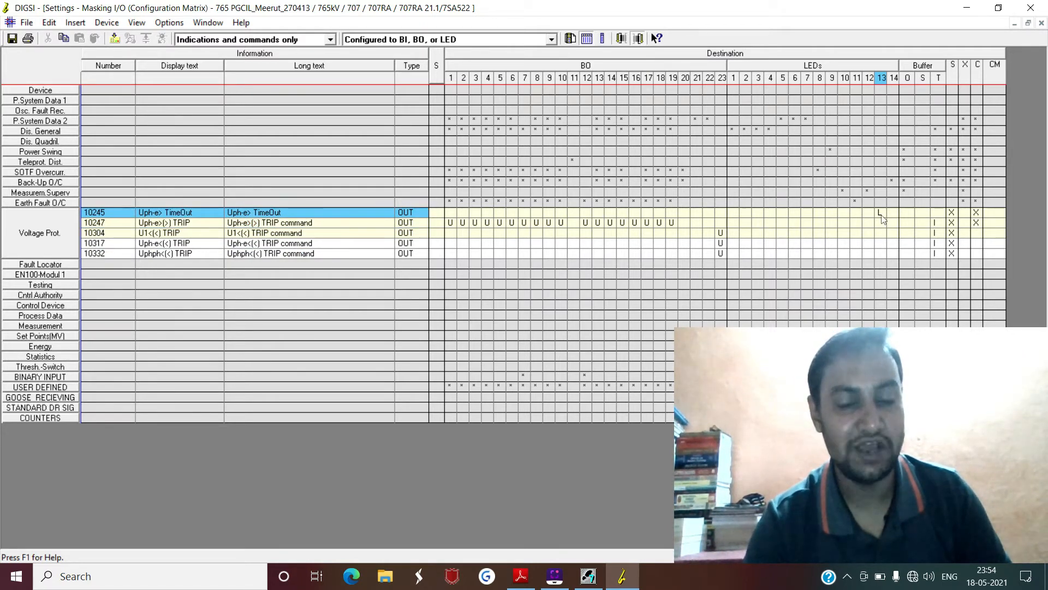
pyautogui.moveTo(883, 217)
pyautogui.mouseDown()
pyautogui.moveTo(857, 161)
pyautogui.moveTo(877, 214)
pyautogui.mouseUp()
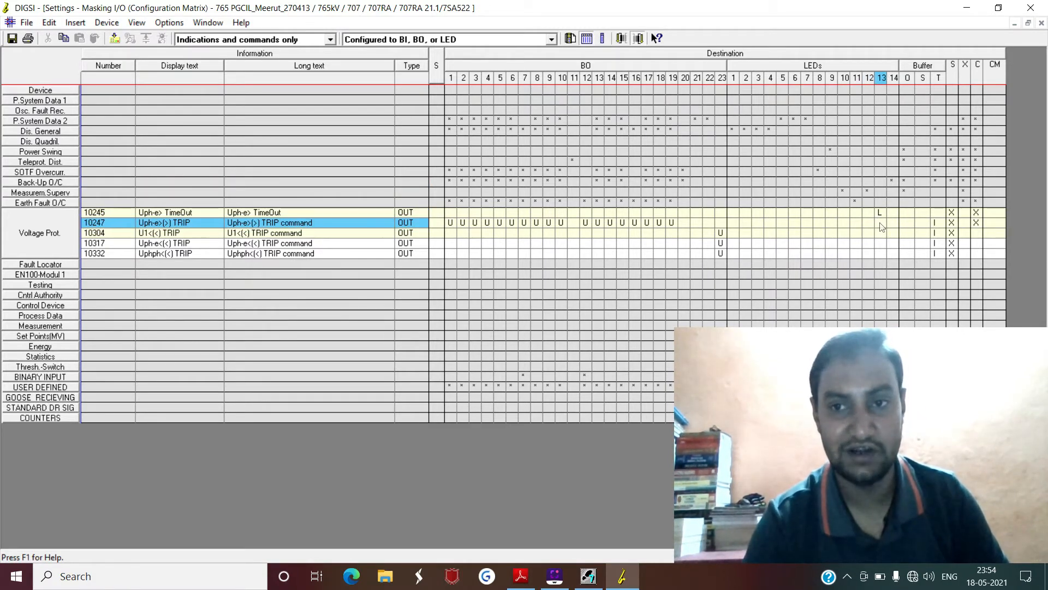
pyautogui.rightClick(880, 224)
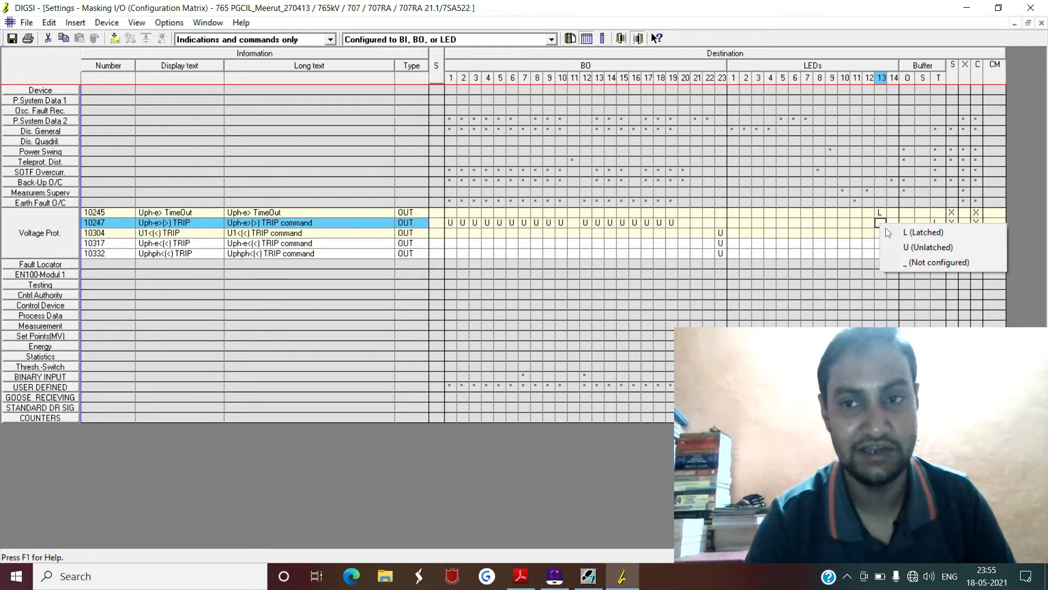
pyautogui.click(564, 278)
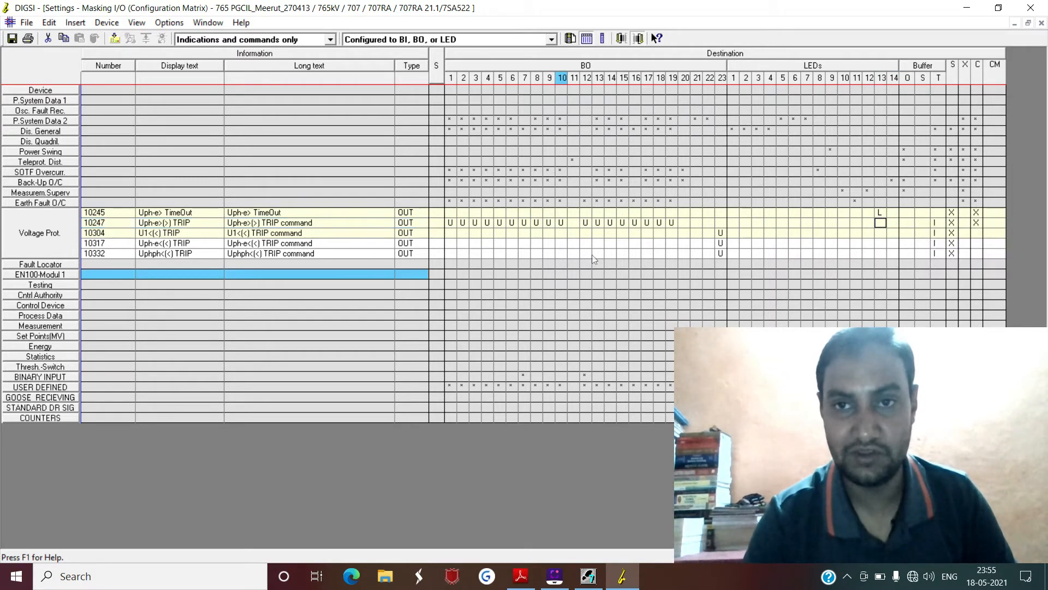
# Step: Collapse the LED and Destination columns and the Voltage Prot. group, and expand the Source columns
pyautogui.click(808, 70)
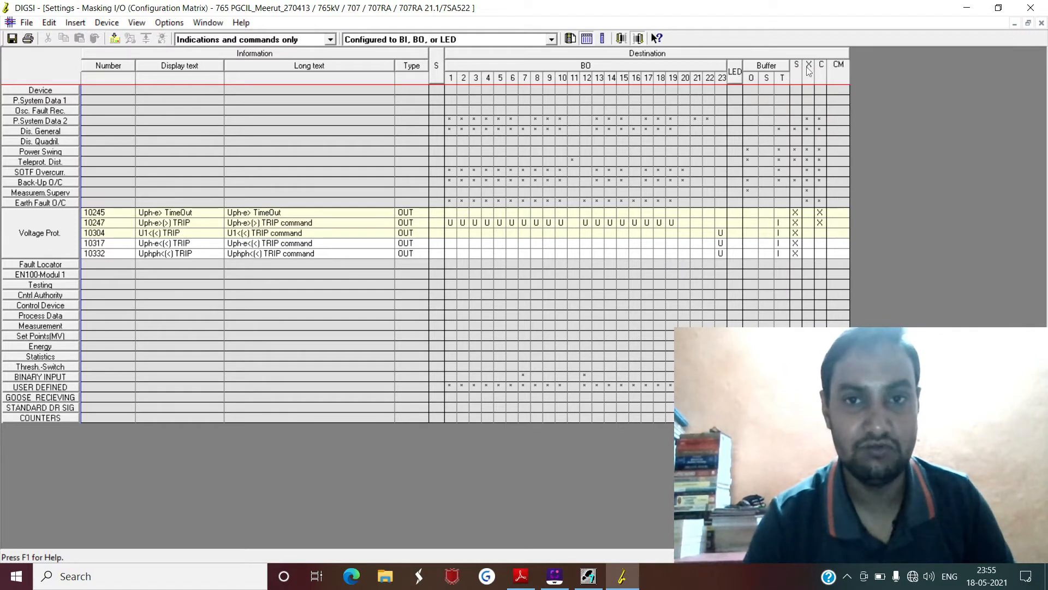
pyautogui.click(599, 58)
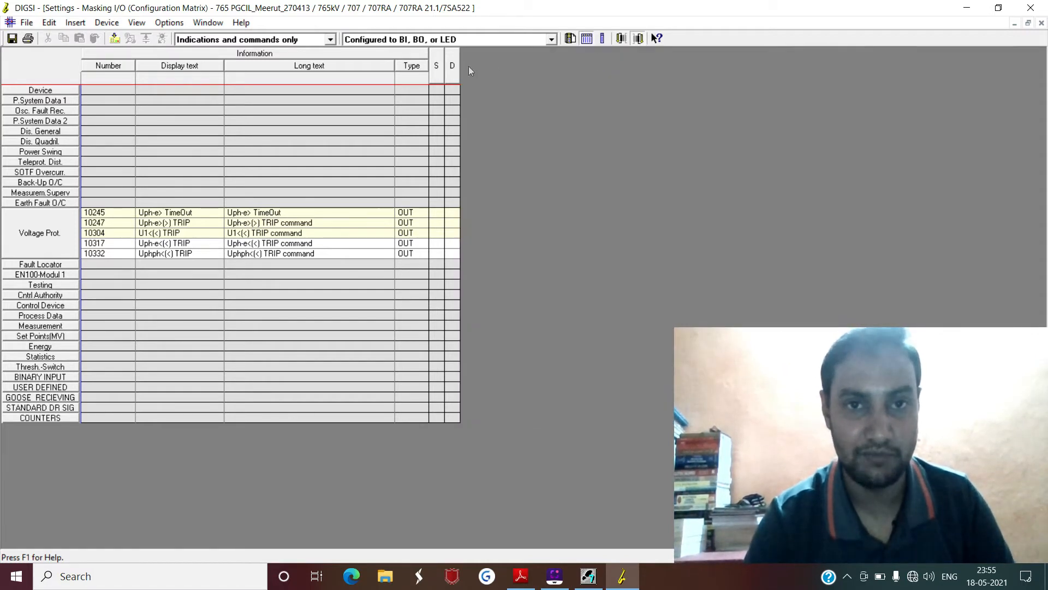
pyautogui.click(67, 235)
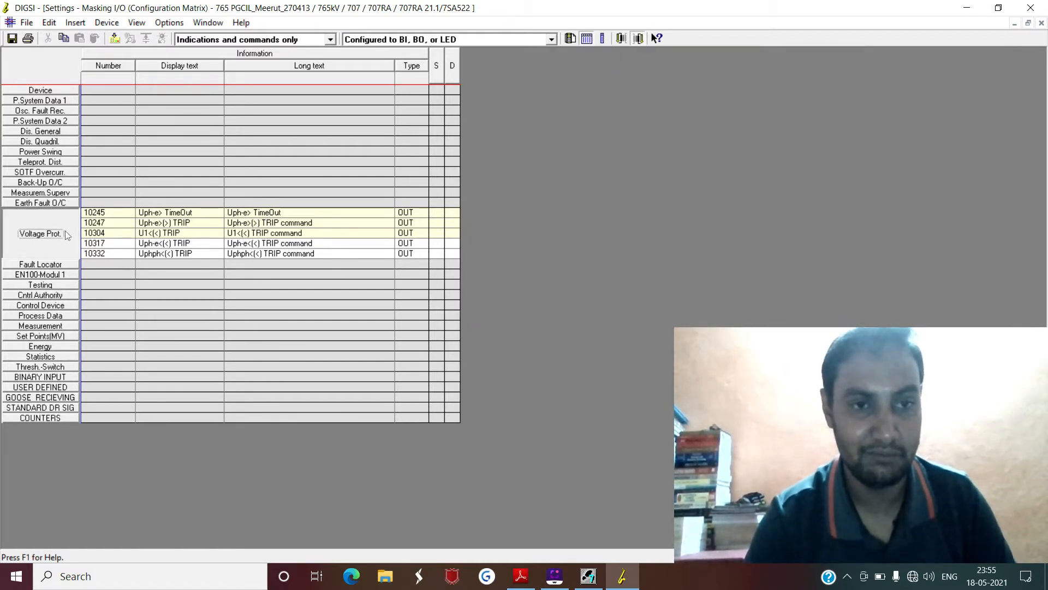
pyautogui.click(437, 71)
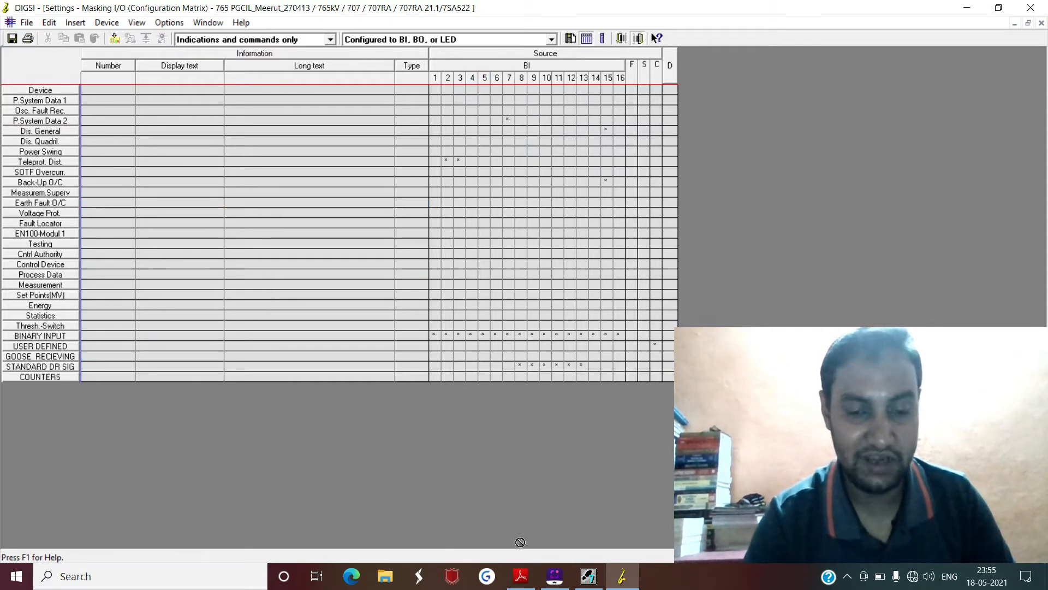
# Step: Expand the BINARY INPUT group and examine the configuration choices for BI 1 on DTSEND CH1, keeping it set to H
pyautogui.rightClick(434, 336)
pyautogui.click(438, 344)
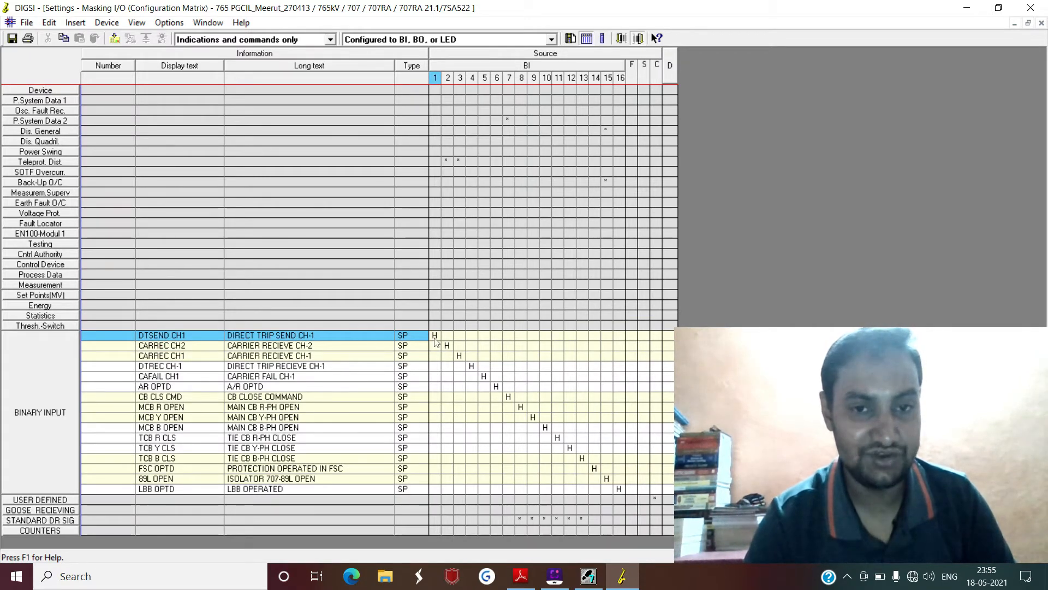
pyautogui.click(434, 338)
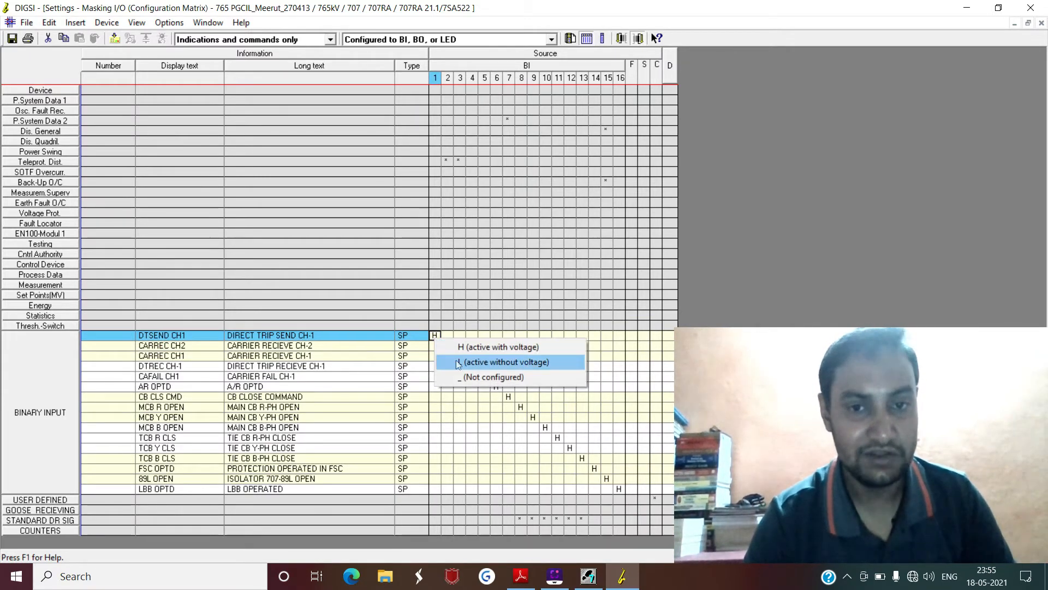
pyautogui.click(522, 326)
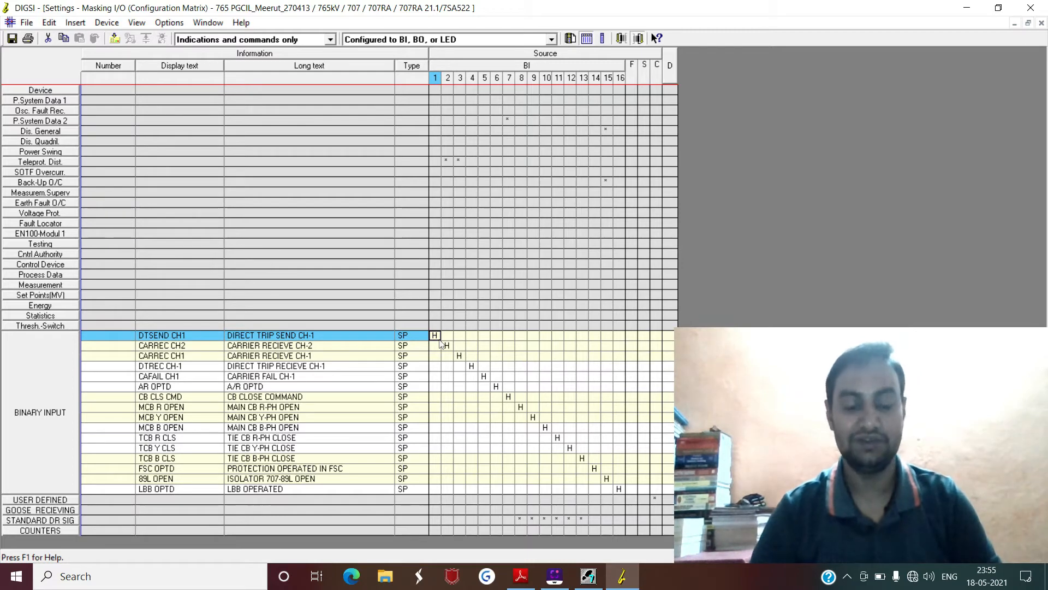
# Step: Compare the 21.1 binary input distribution drawing in Adobe Reader, enlarged to 200%, with the BINARY INPUT group in DIGSI
pyautogui.click(521, 576)
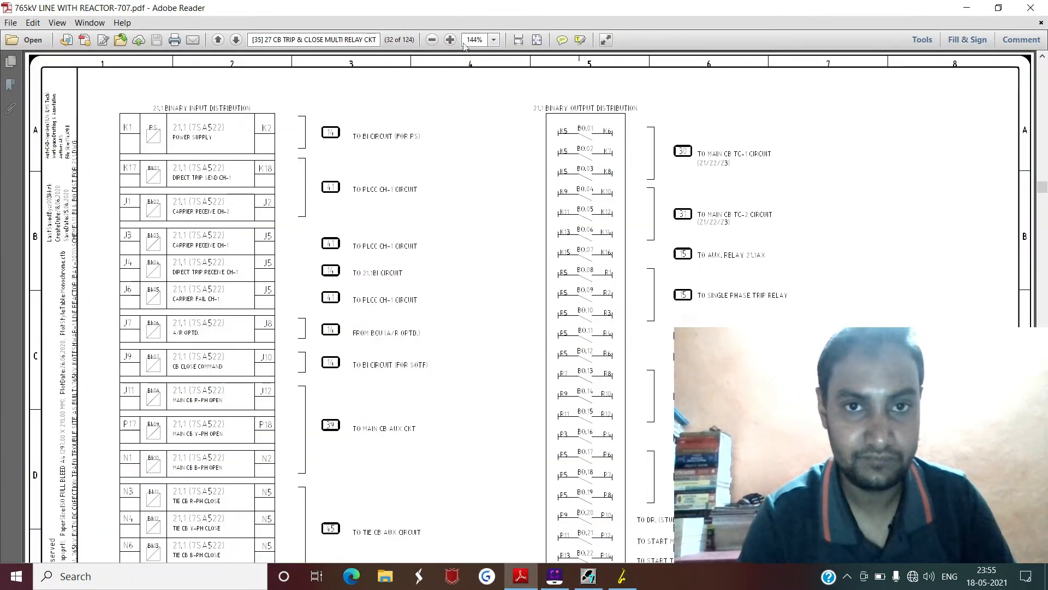
pyautogui.click(450, 40)
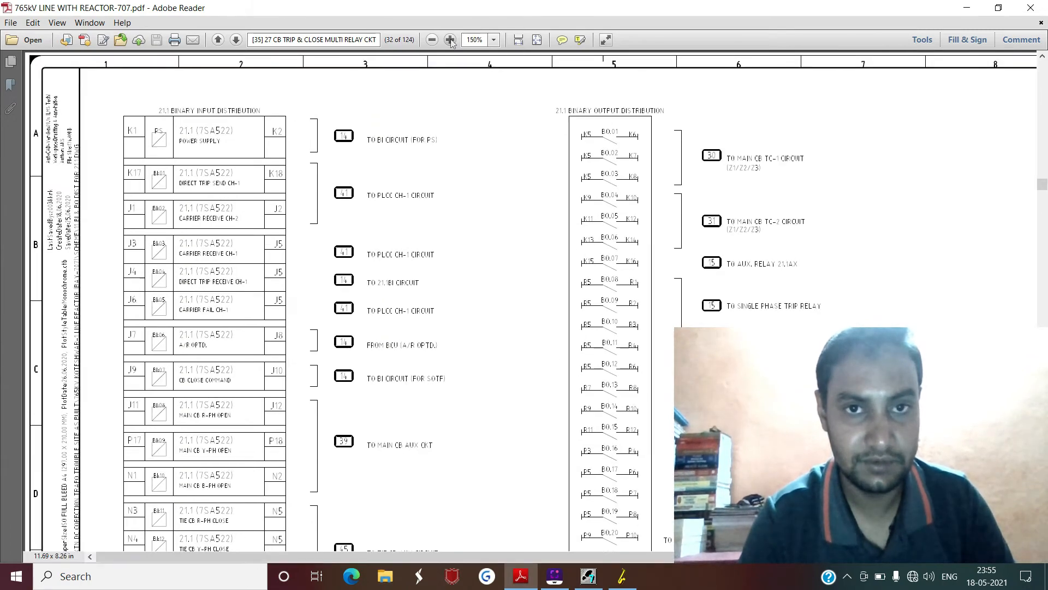
pyautogui.click(450, 40)
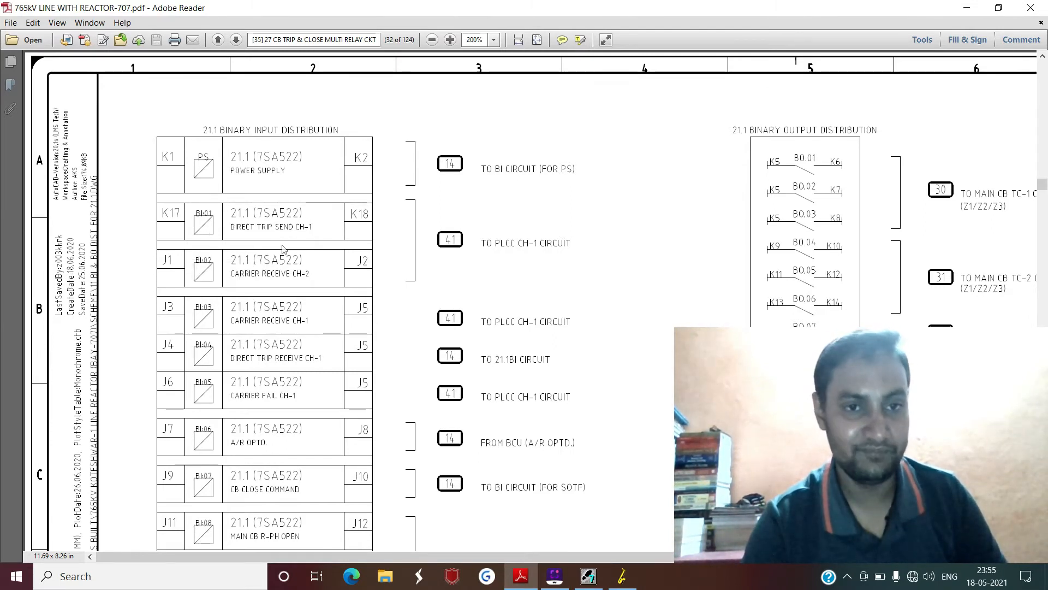
pyautogui.click(622, 576)
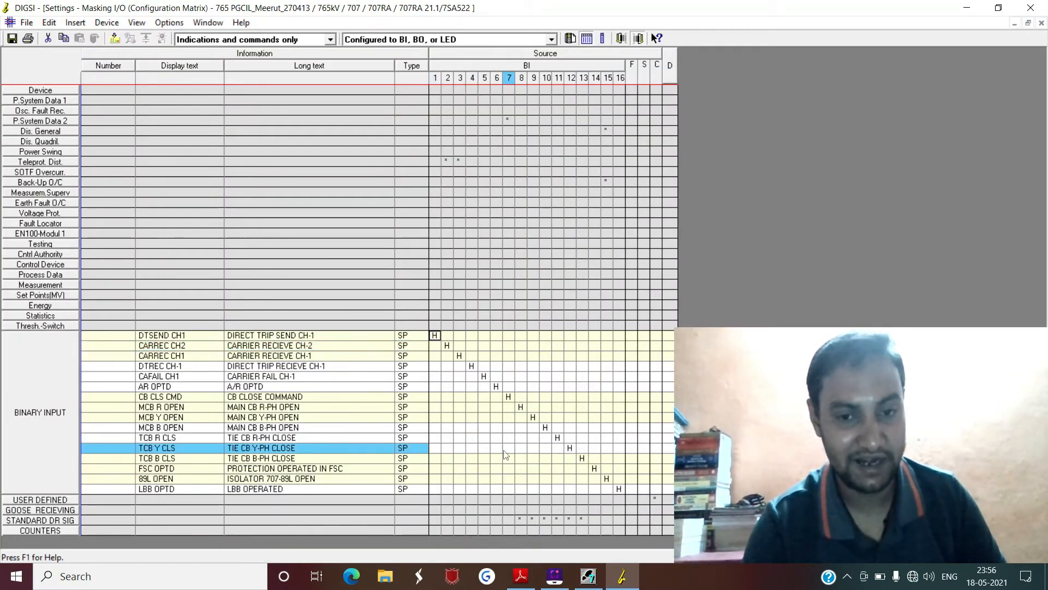
# Step: Match CARRIER RECEIVE CH-2 on BI 02 in the Adobe Reader drawing with the CARREC CH2 assignment in the DIGSI matrix
pyautogui.click(522, 576)
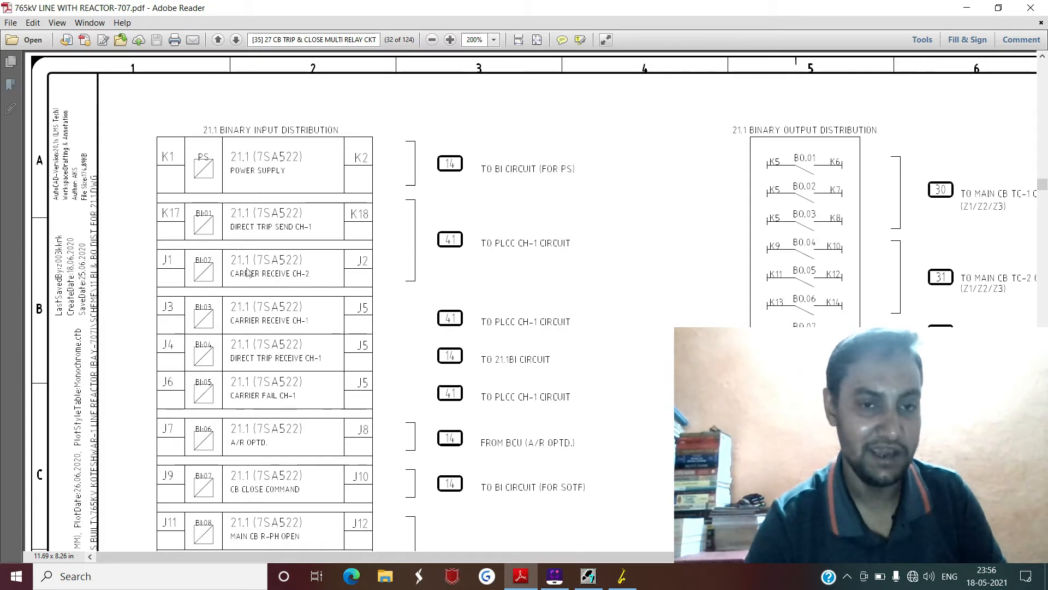
pyautogui.click(622, 576)
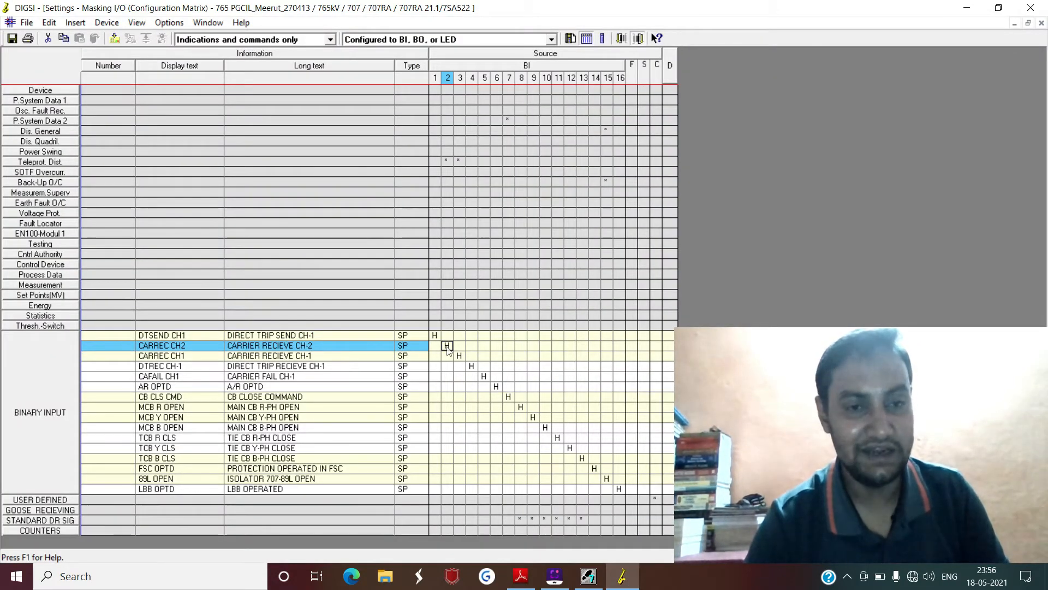
pyautogui.click(521, 576)
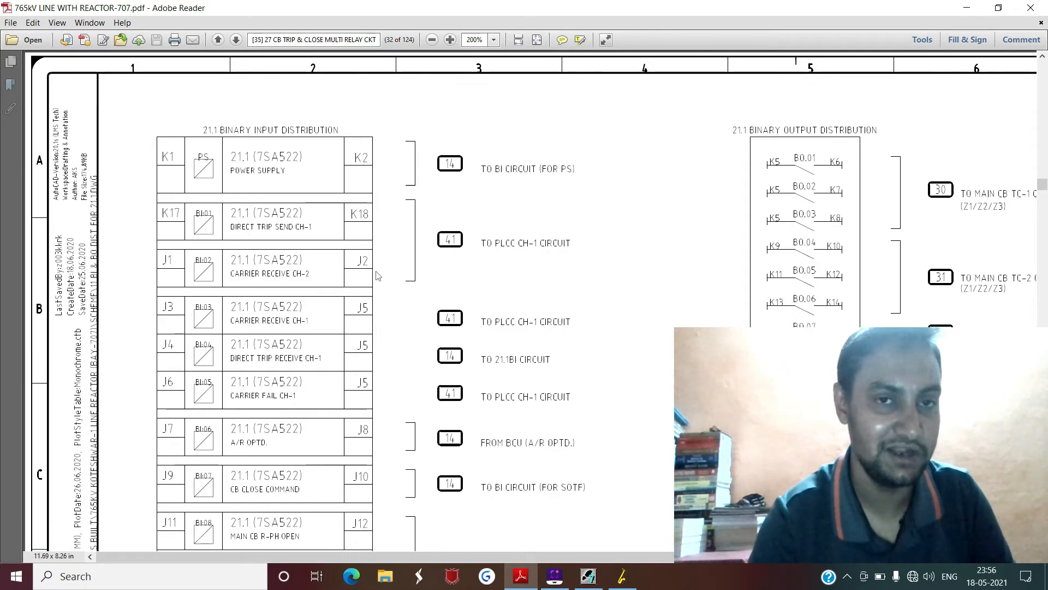
# Step: Reduce the distribution sheet to 144% and examine the remaining binary inputs down to LBB OPTD with their sheet references
pyautogui.click(431, 40)
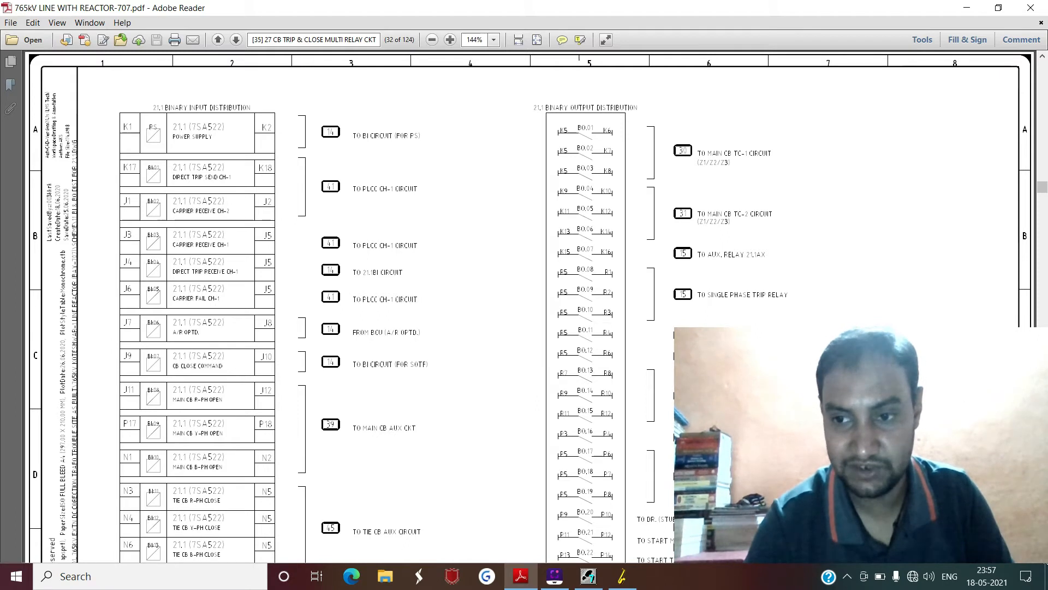
pyautogui.scroll(-7, 530, 305)
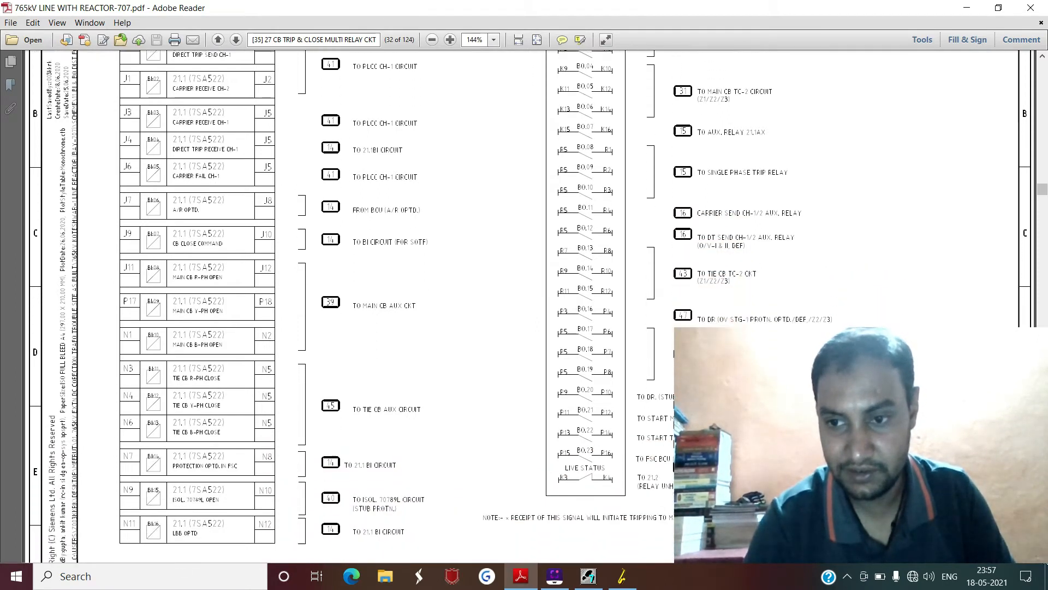
pyautogui.scroll(-1, 530, 306)
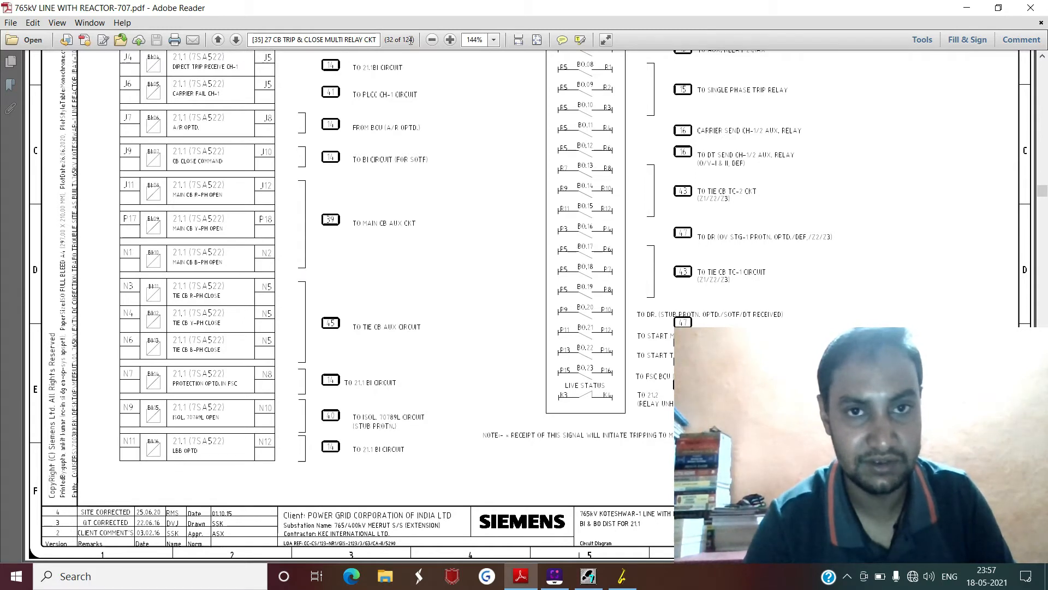
# Step: Go to page 41 of the scheme drawing and check the CB auxiliary circuit sheet
pyautogui.click(264, 39)
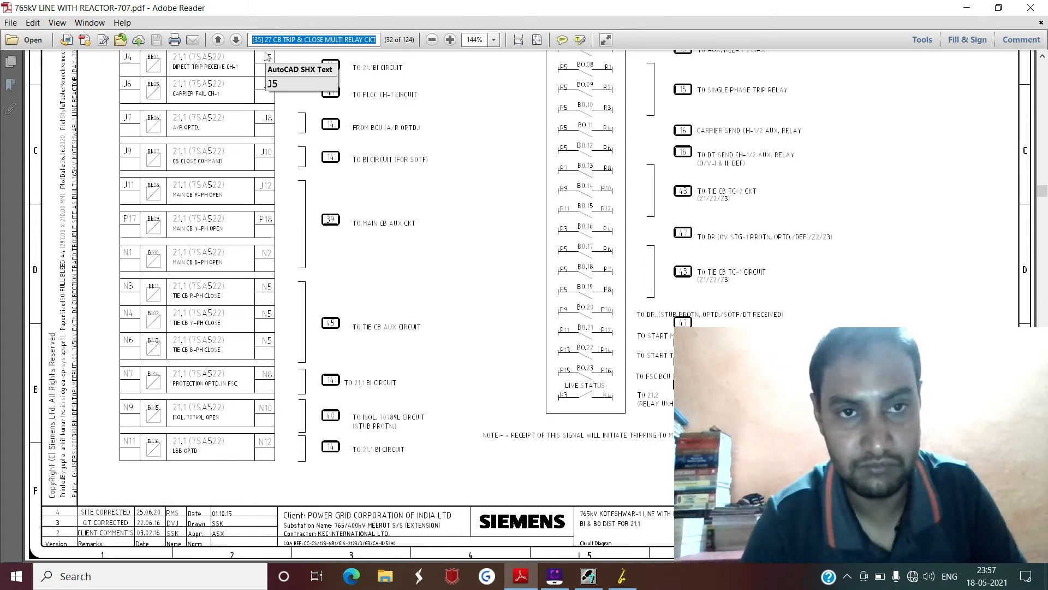
pyautogui.write('41')
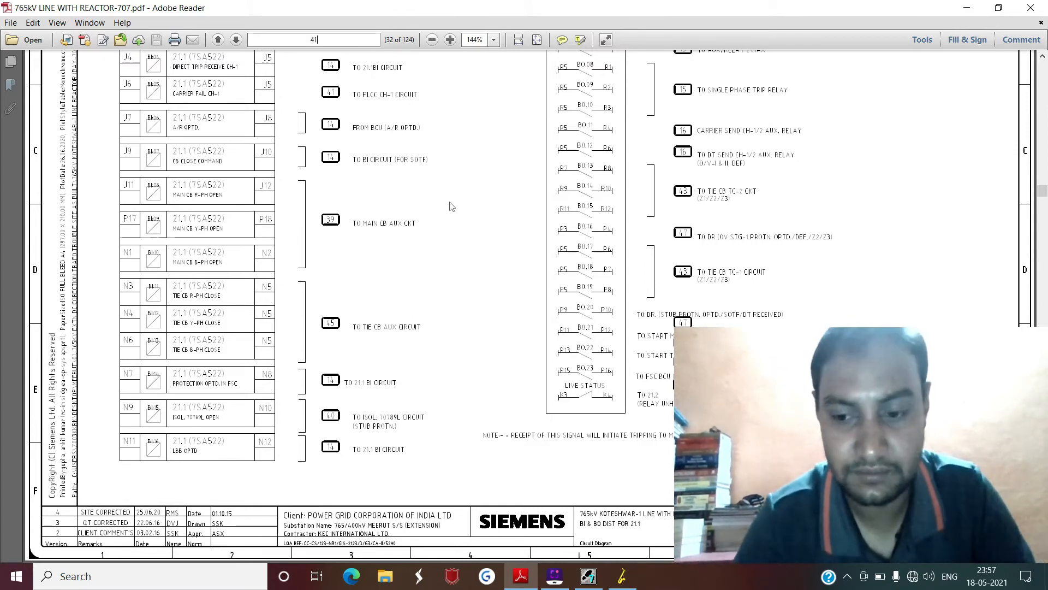
pyautogui.press('Return')
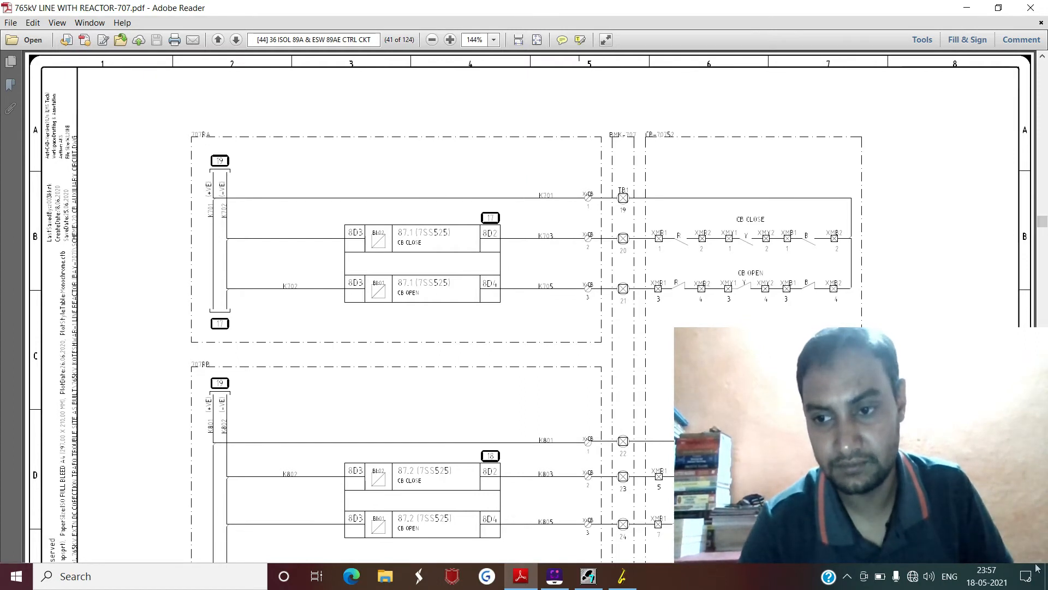
pyautogui.scroll(-6, 529, 306)
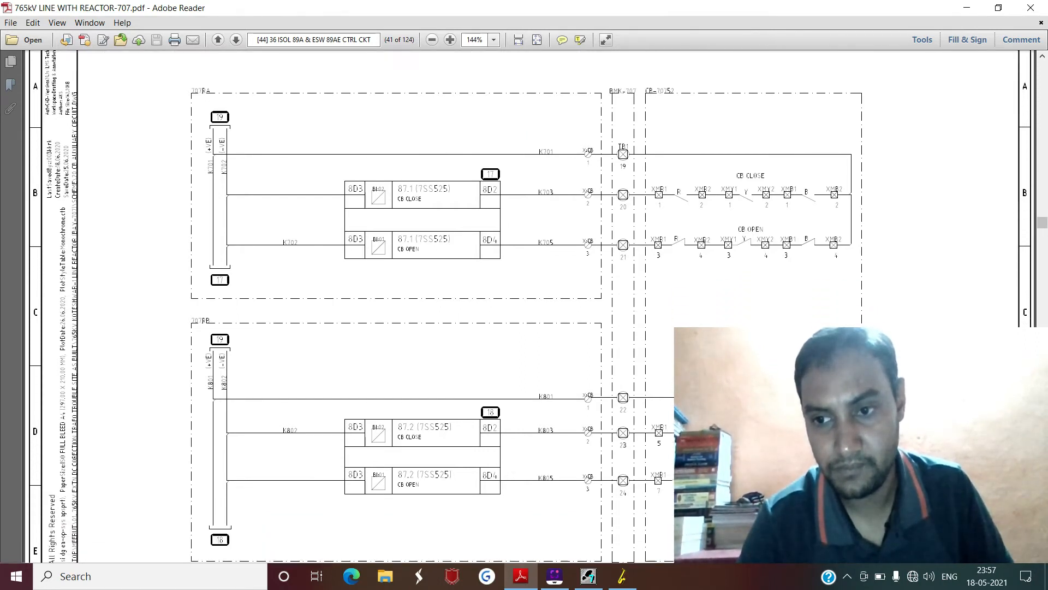
pyautogui.scroll(-1, 530, 306)
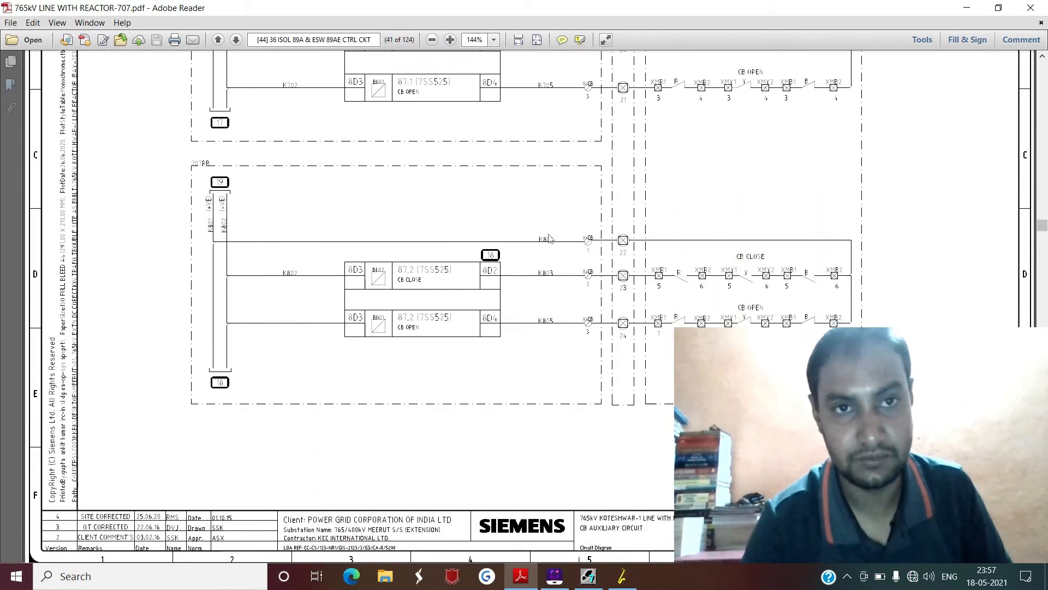
# Step: Go to page 62 of the scheme drawing and look through the following sheets to find the PLCC CH-2 circuit on page 64
pyautogui.click(310, 41)
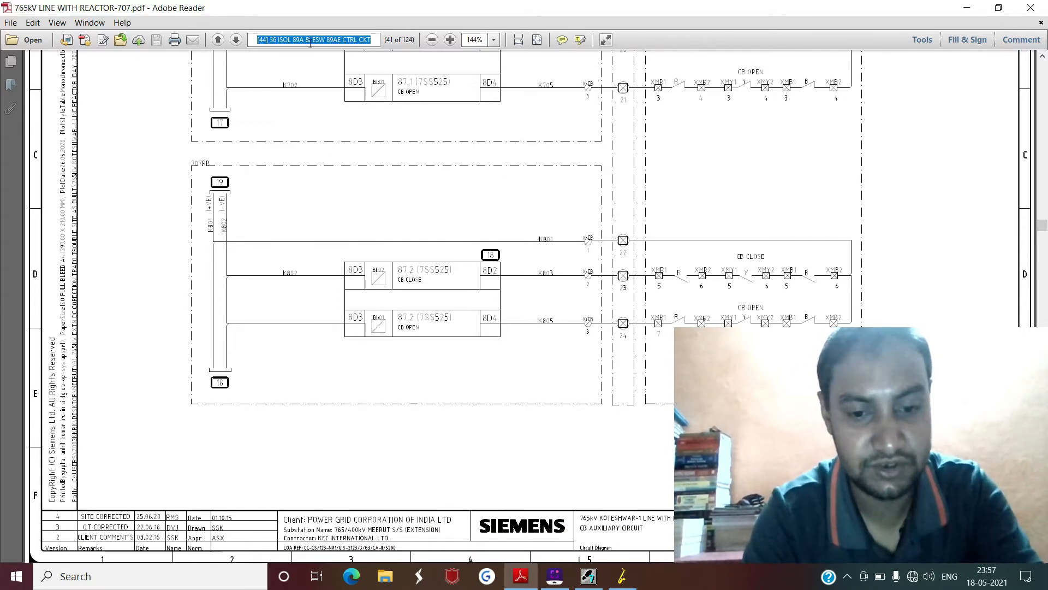
pyautogui.write('62')
pyautogui.press('Return')
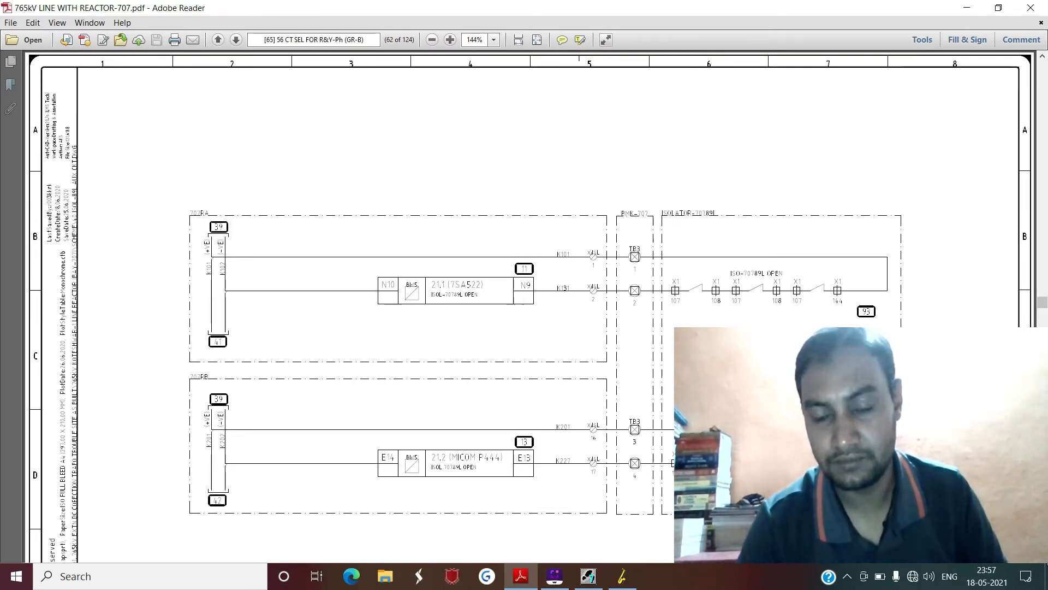
pyautogui.scroll(-5, 530, 306)
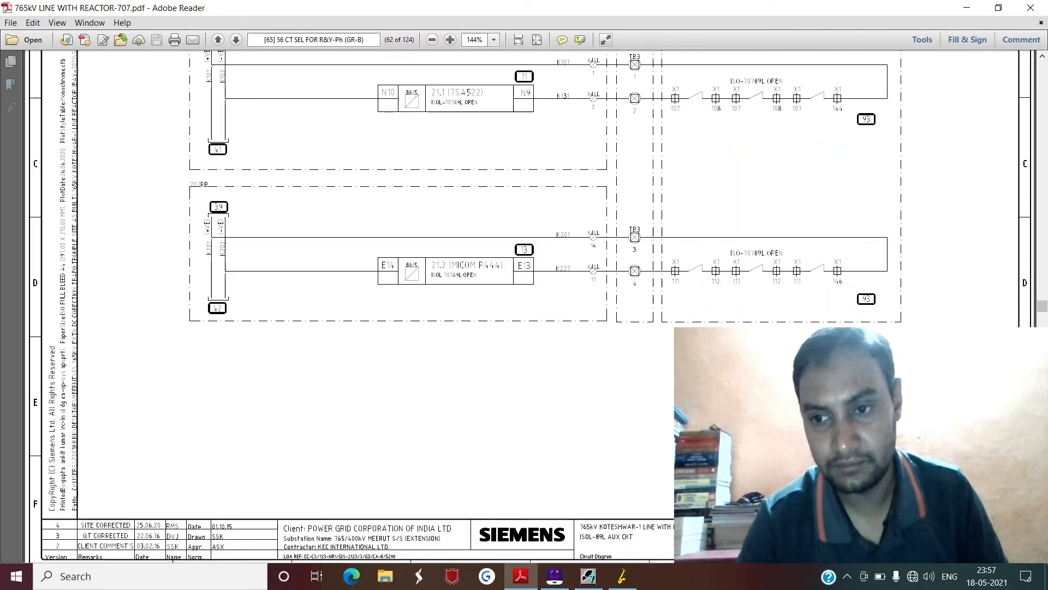
pyautogui.scroll(-5, 530, 305)
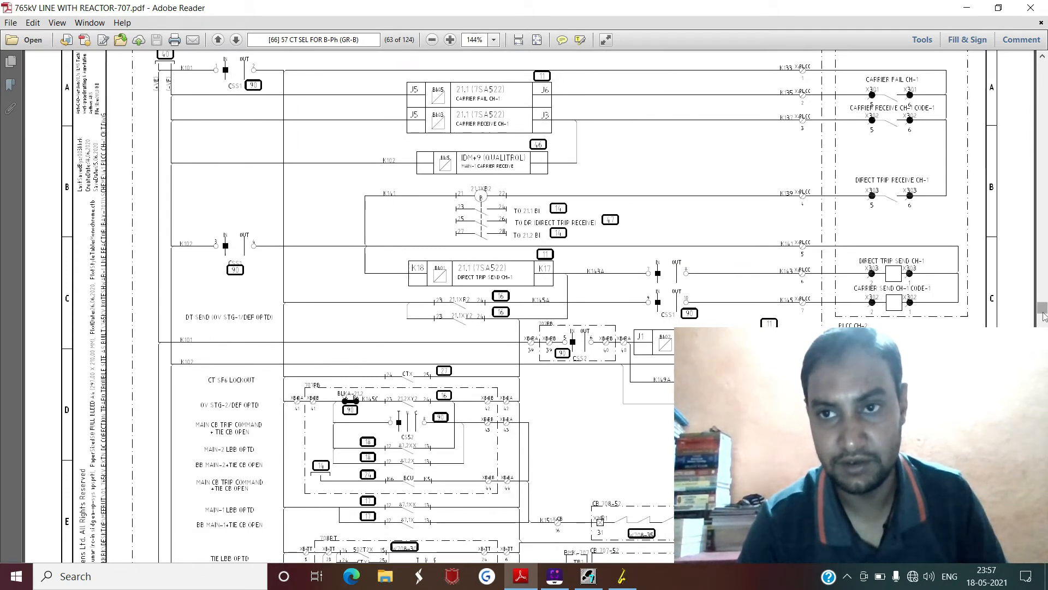
pyautogui.moveTo(1044, 316); pyautogui.dragTo(1042, 326)
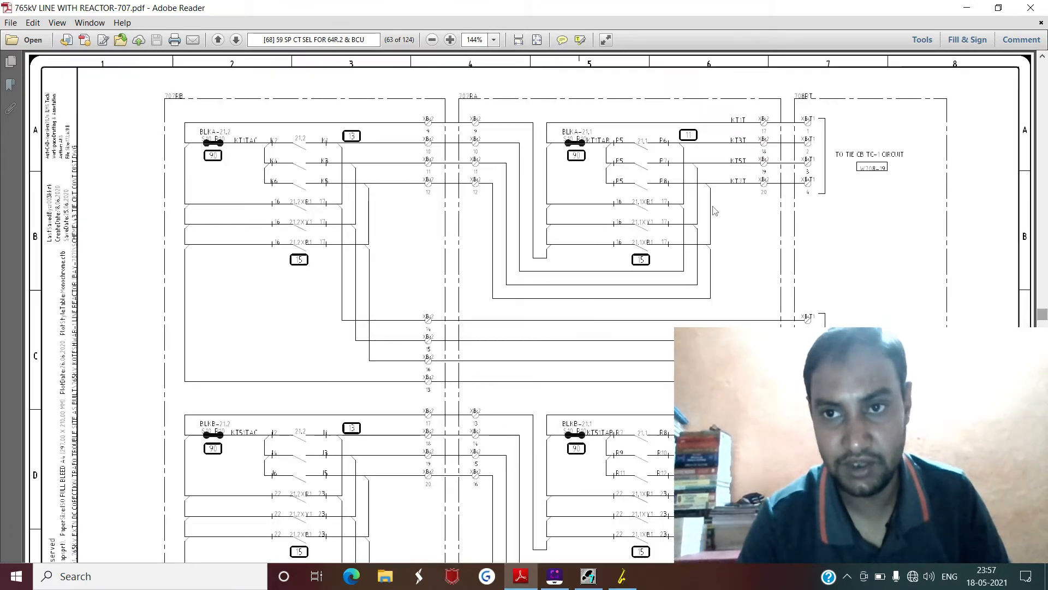
pyautogui.click(1042, 60)
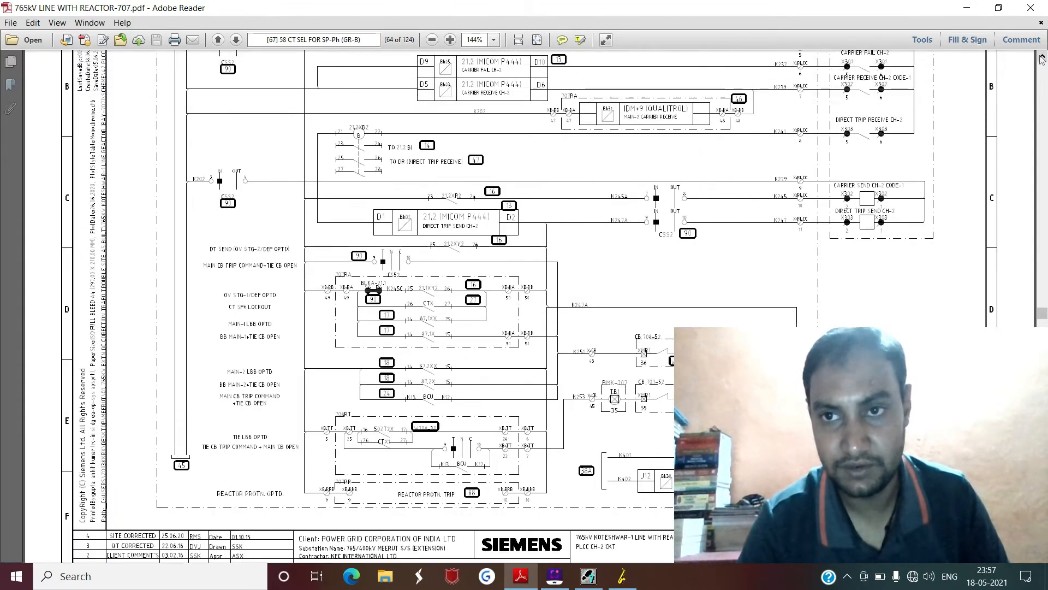
pyautogui.click(1042, 60)
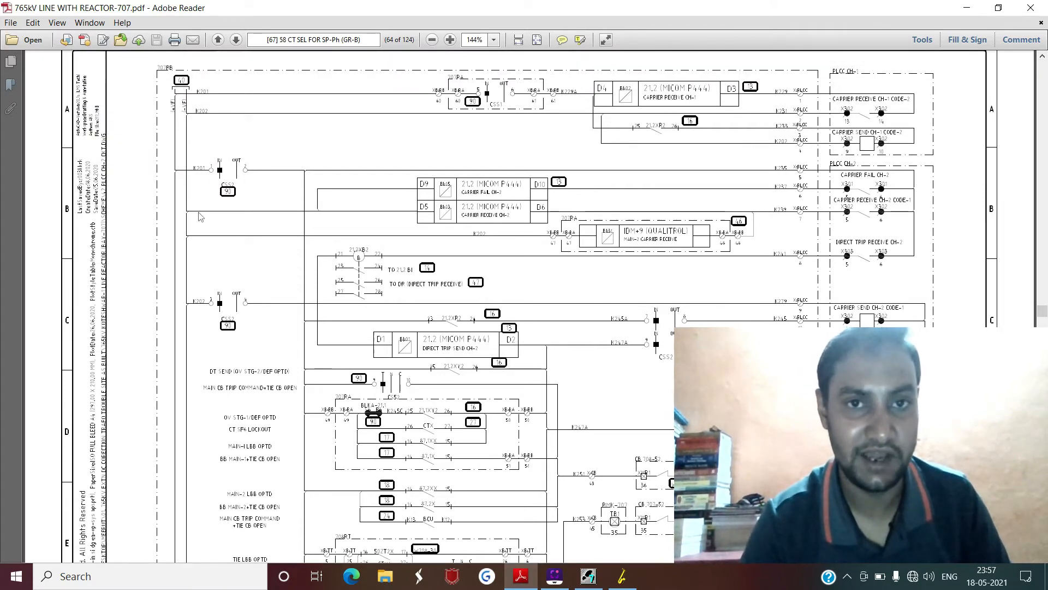
# Step: Enlarge the PLCC CH-2 circuit to 300% and examine its carrier receive, carrier fail, direct trip receive and carrier send wiring
pyautogui.click(450, 39)
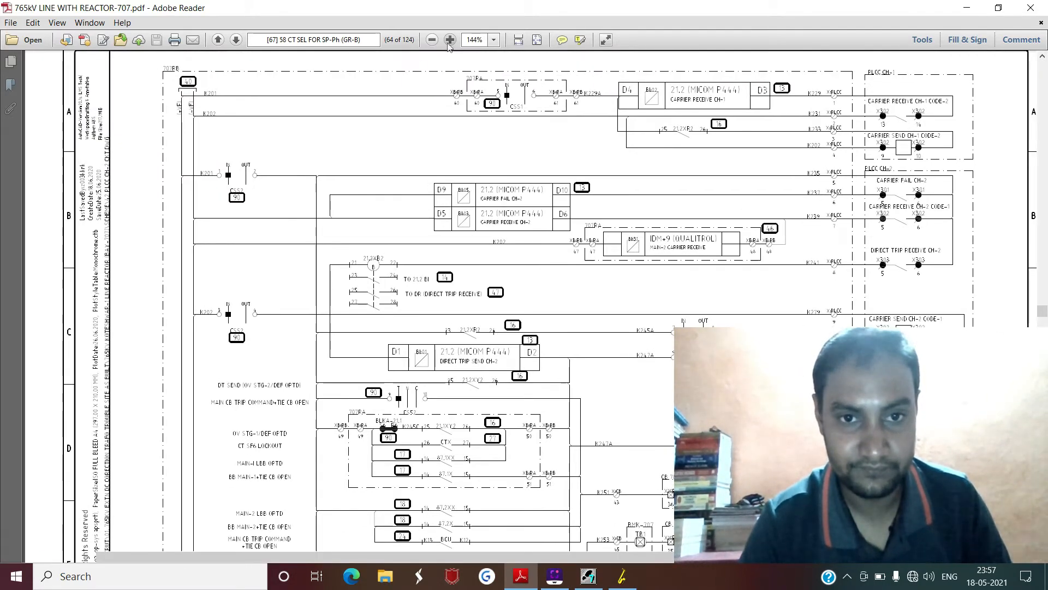
pyautogui.click(450, 40)
pyautogui.click(450, 39)
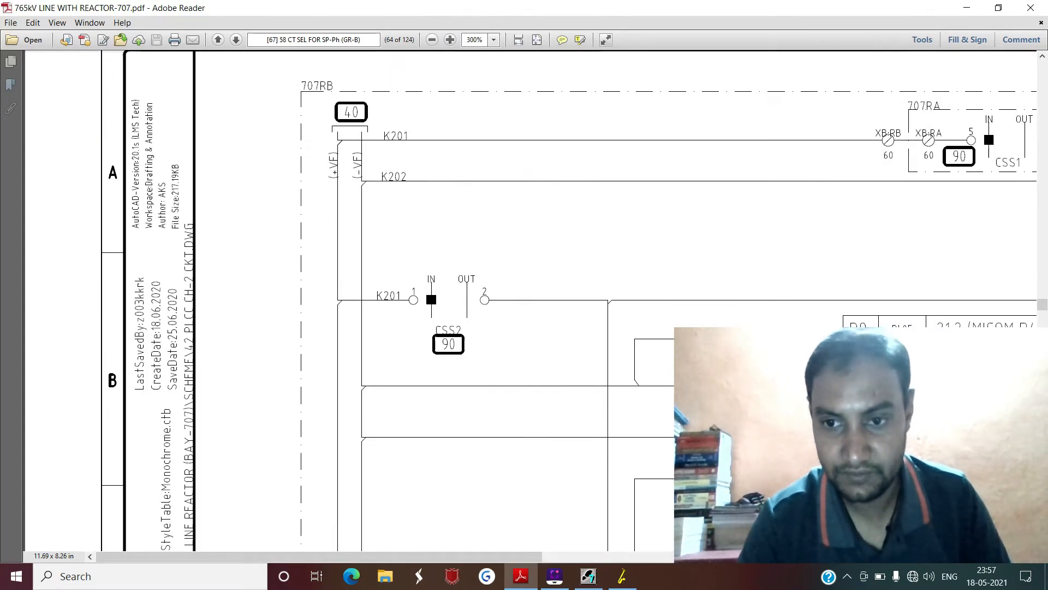
pyautogui.click(1028, 557)
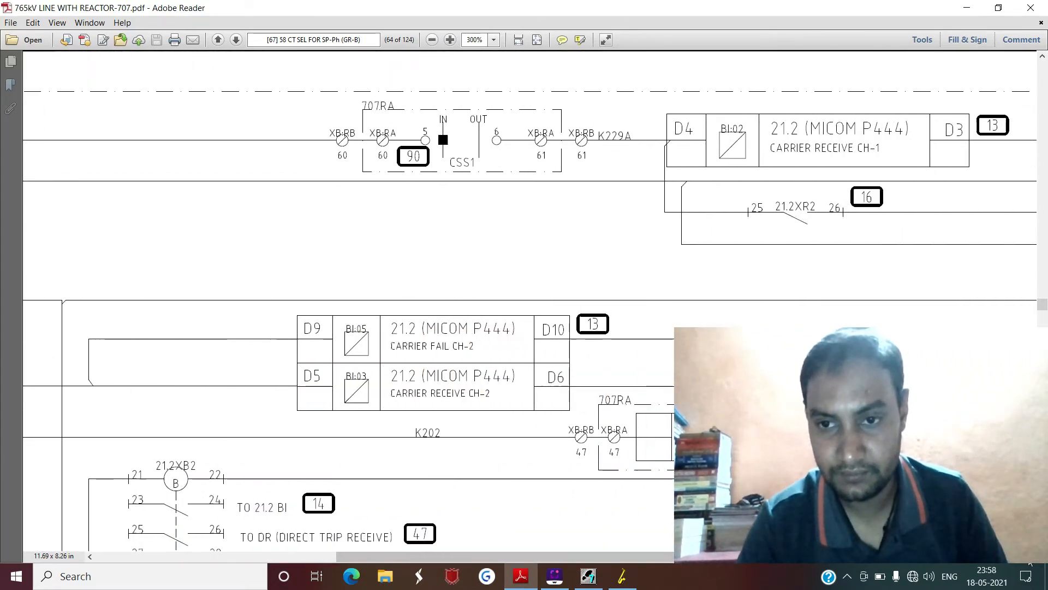
pyautogui.click(1029, 557)
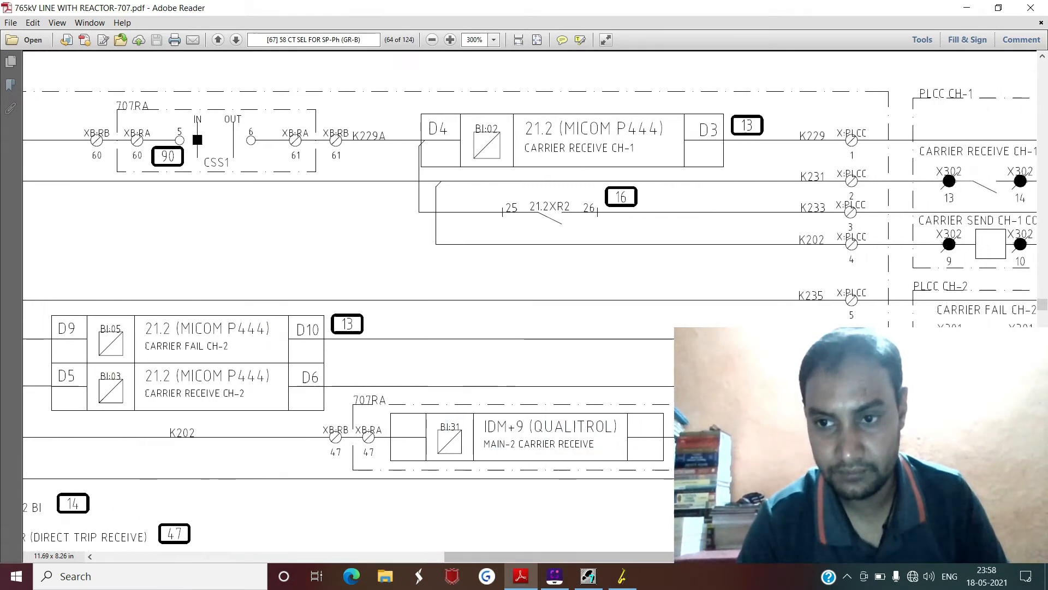
pyautogui.click(1028, 556)
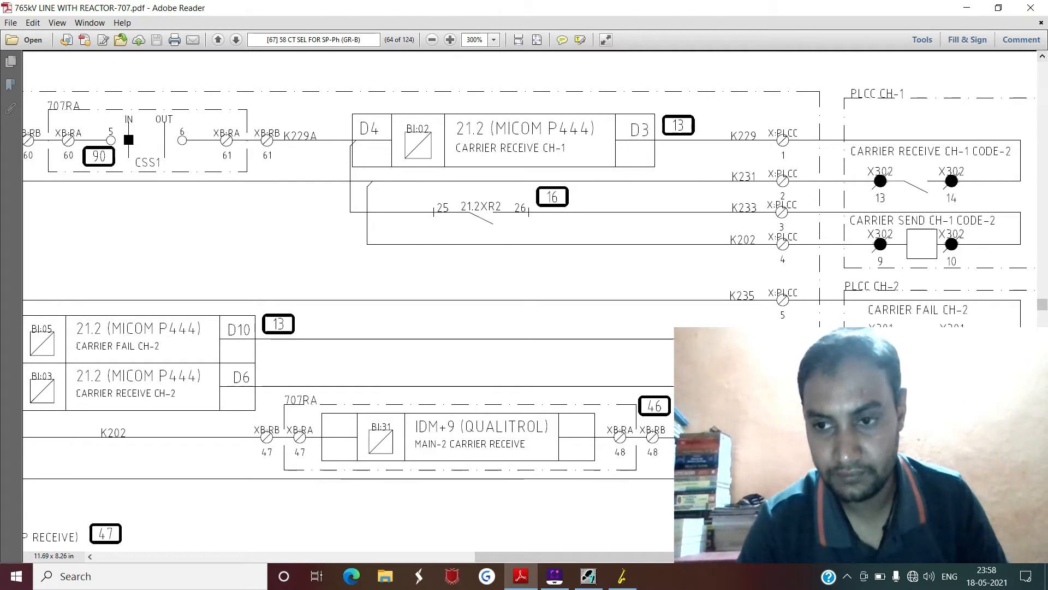
pyautogui.scroll(-2, 529, 296)
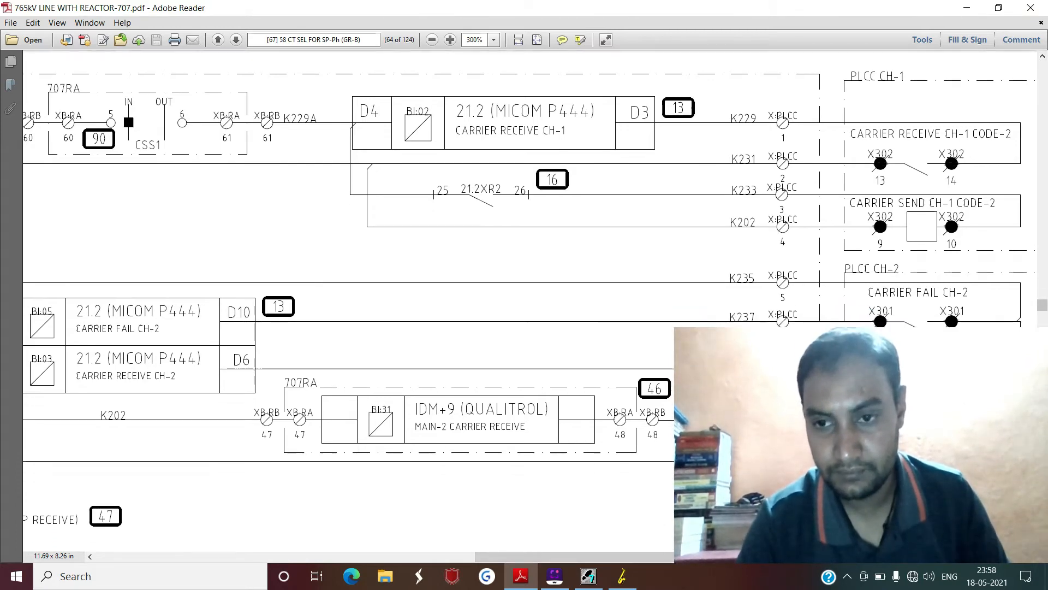
pyautogui.scroll(-8, 530, 296)
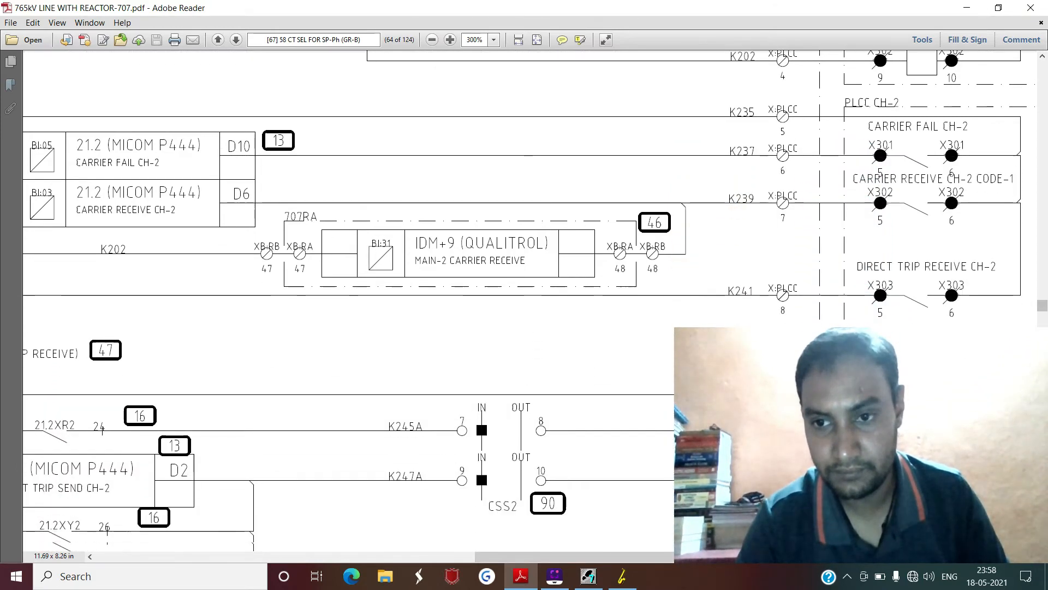
pyautogui.scroll(-2, 1006, 138)
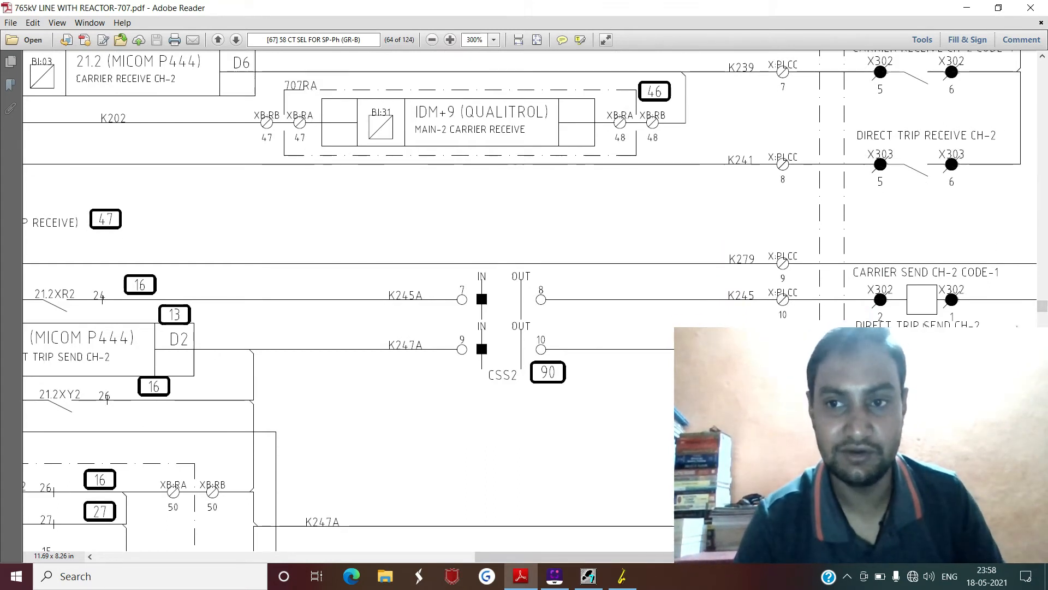
# Step: Review the carrier receive CH-2 wiring on the PLCC sheet and check it against the CARREC CH2 row in DIGSI
pyautogui.click(1043, 57)
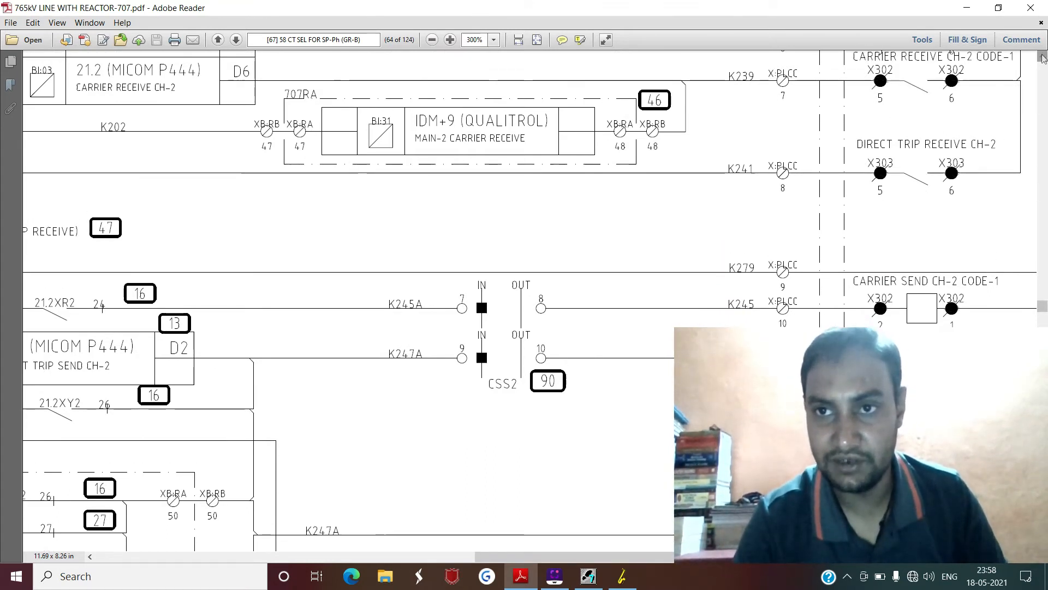
pyautogui.click(1042, 57)
pyautogui.click(1043, 58)
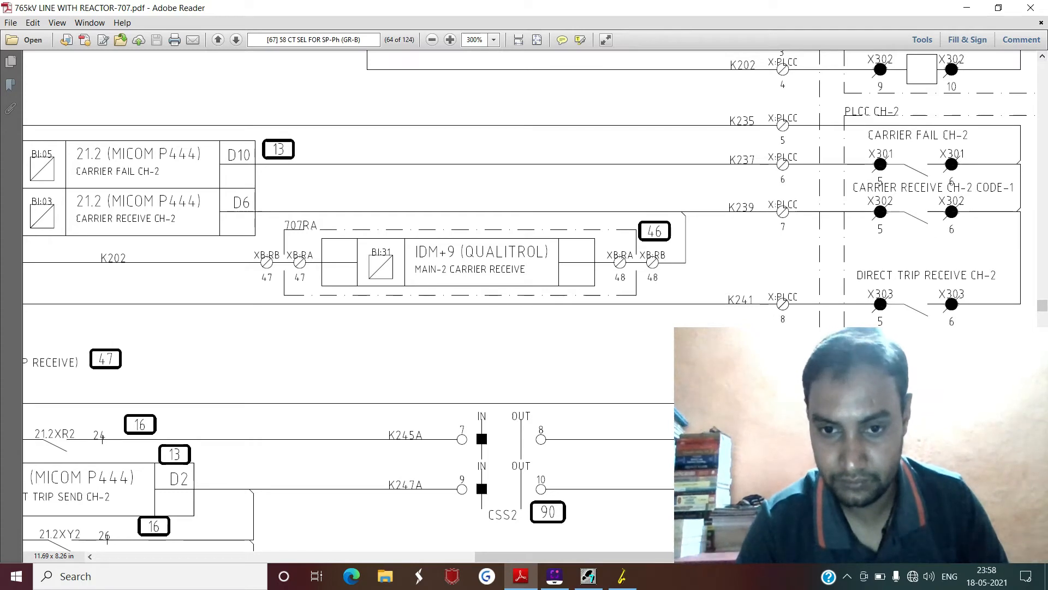
pyautogui.click(623, 578)
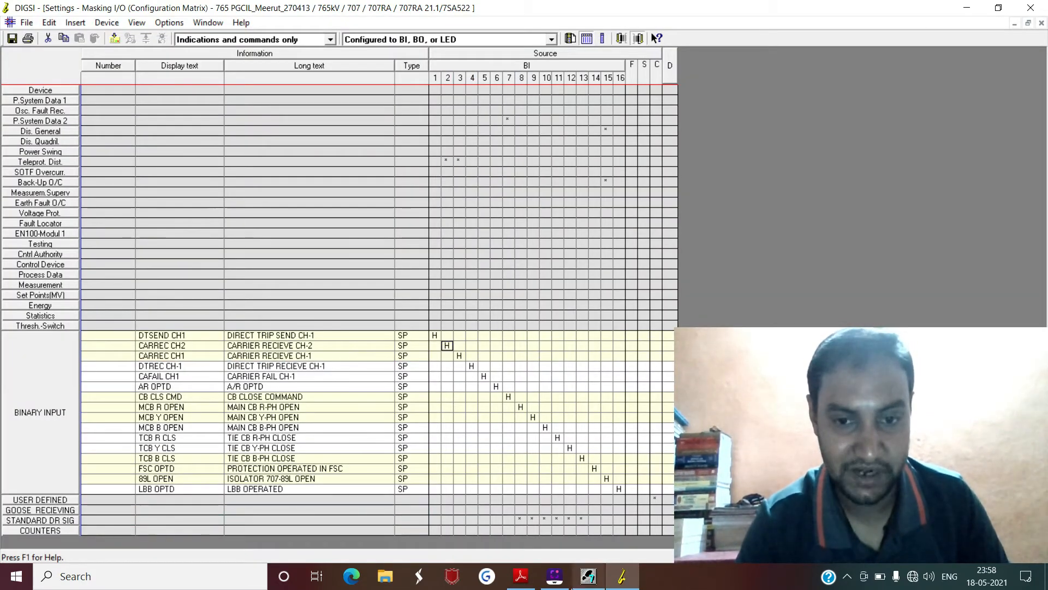
# Step: Switch to the scheme drawing in Adobe Reader and go back from the PLCC CH-2 sheet to page 63
pyautogui.click(524, 579)
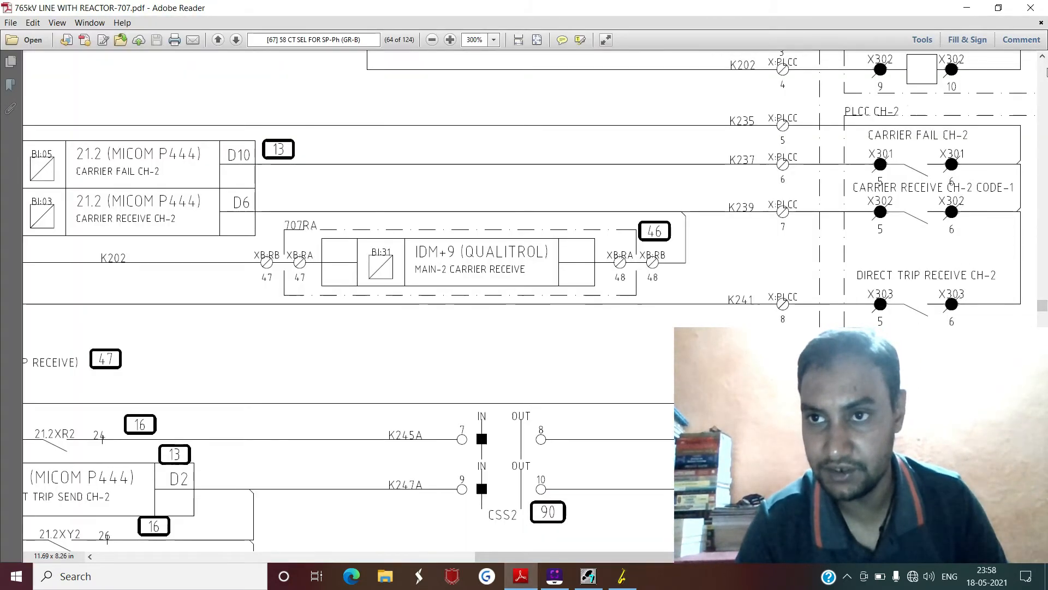
pyautogui.click(1043, 57)
pyautogui.click(1043, 56)
pyautogui.click(1043, 57)
pyautogui.click(1043, 57)
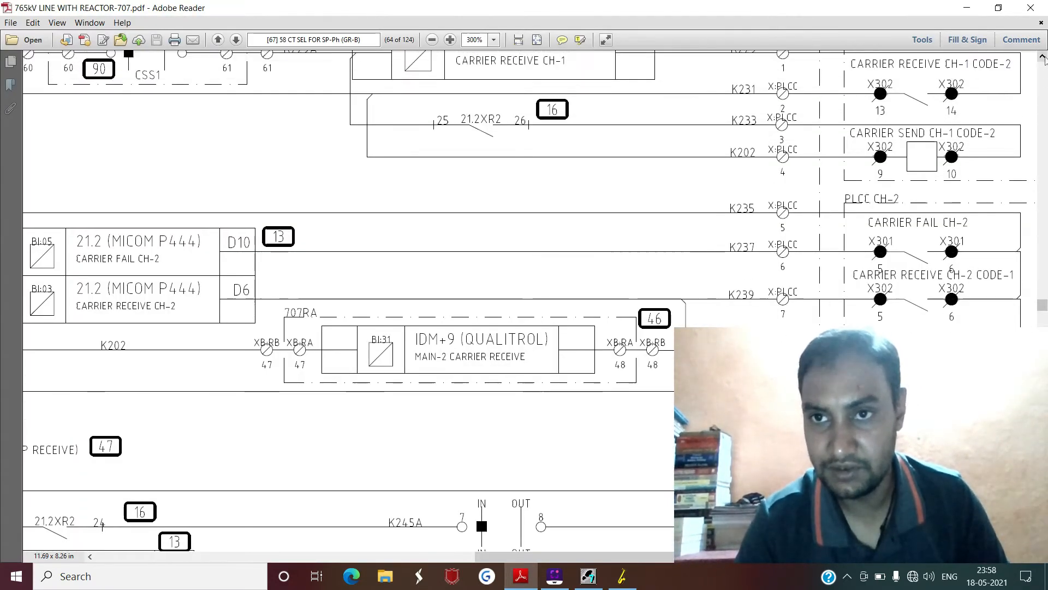
pyautogui.click(1043, 57)
pyautogui.click(1043, 57)
pyautogui.click(1043, 56)
pyautogui.click(1043, 56)
pyautogui.click(1043, 57)
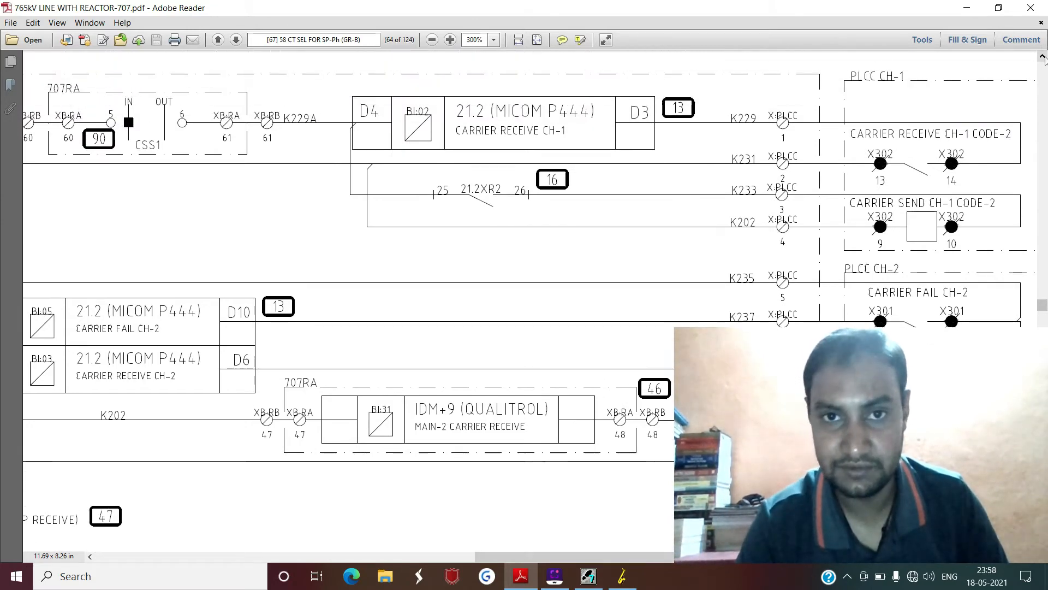
pyautogui.click(1043, 57)
pyautogui.click(1043, 56)
pyautogui.click(1043, 56)
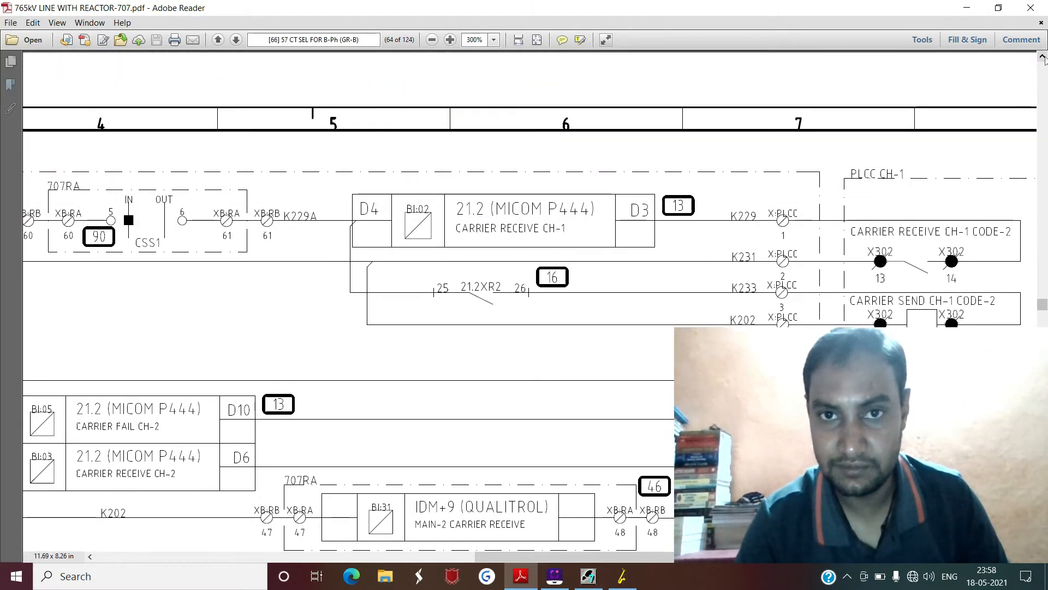
pyautogui.click(1042, 57)
pyautogui.click(1043, 57)
pyautogui.click(1043, 57)
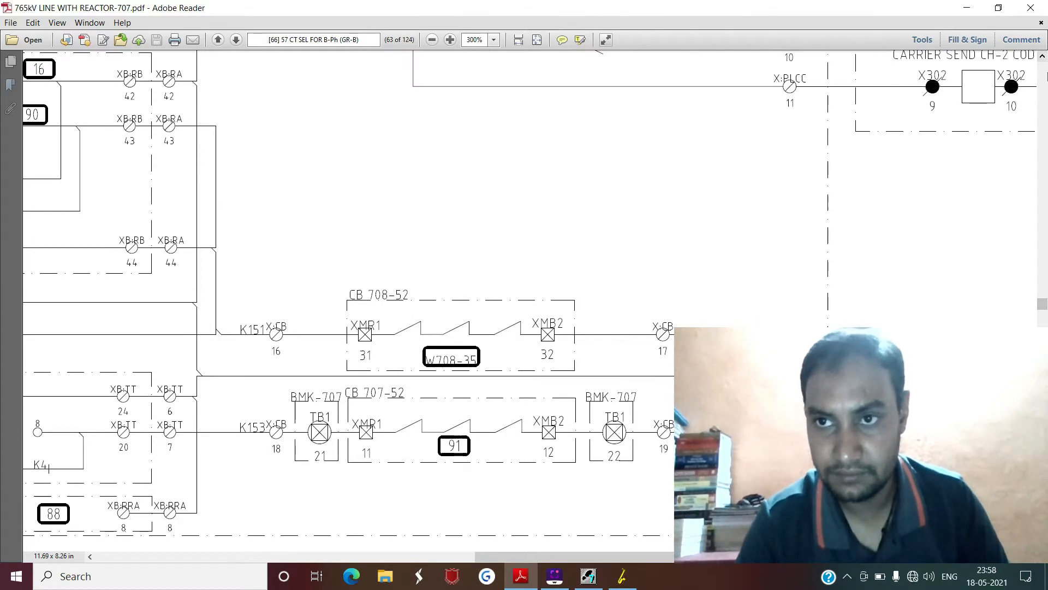
# Step: Examine the 21.1 (7SA522) carrier receive CH-2 binary input and its wiring to the PLCC CH-2 contacts on page 63
pyautogui.click(1043, 57)
pyautogui.click(1043, 57)
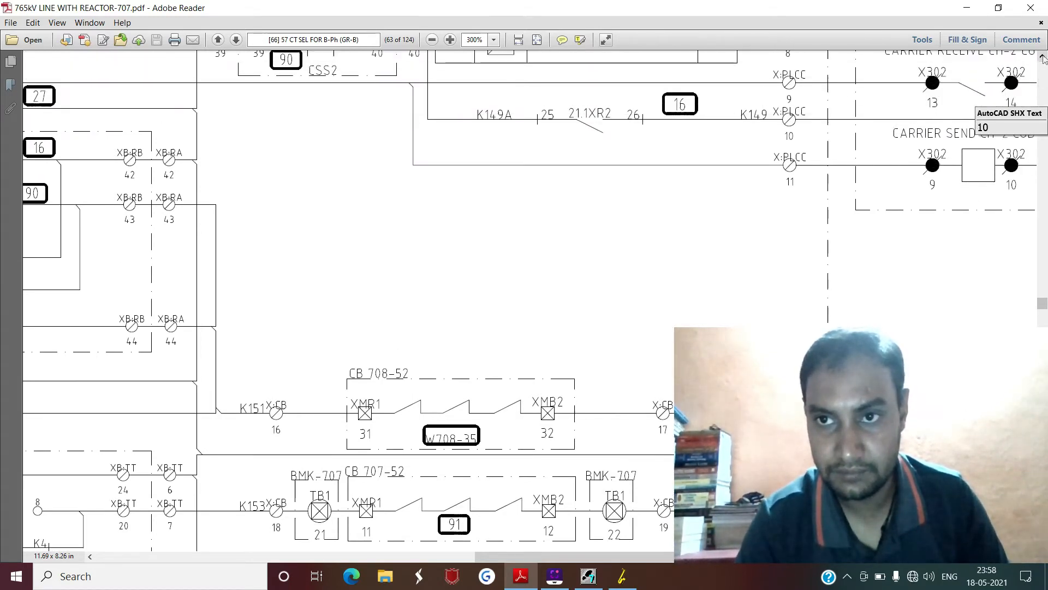
pyautogui.click(1043, 57)
pyautogui.click(1043, 57)
pyautogui.click(1042, 57)
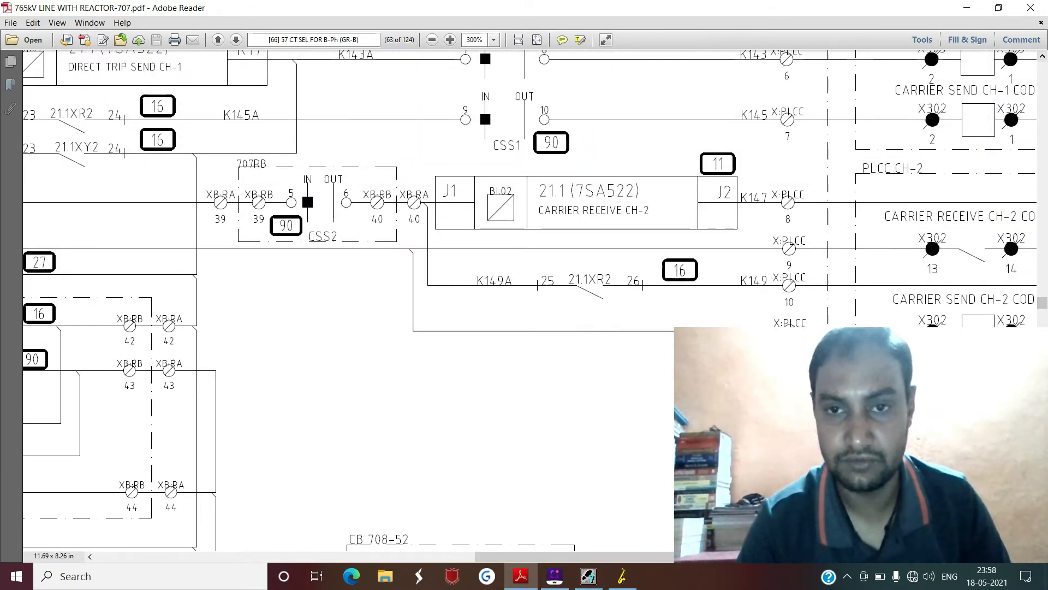
pyautogui.click(1031, 556)
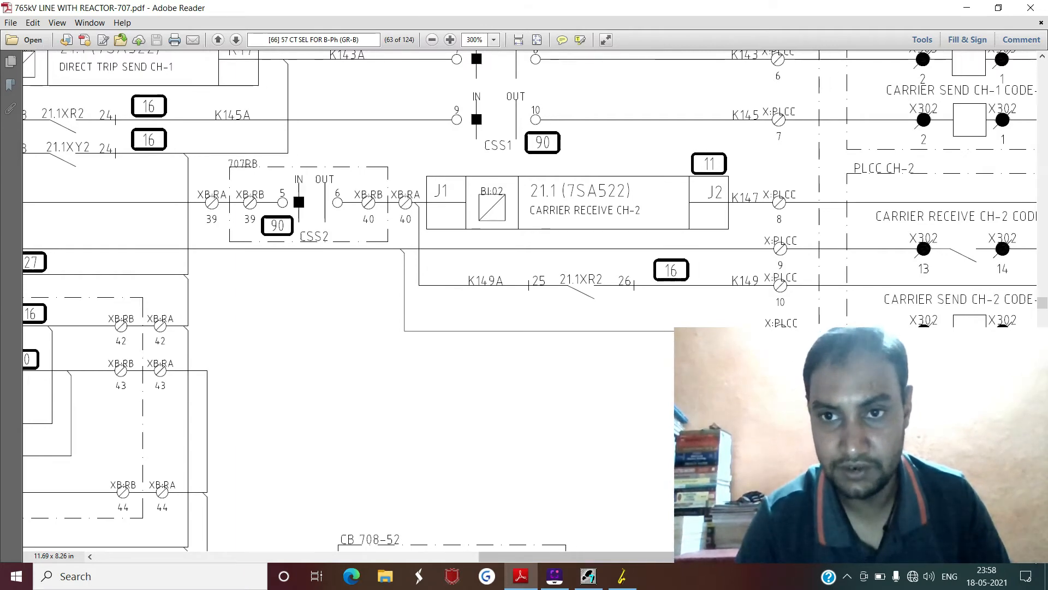
pyautogui.moveTo(720, 556); pyautogui.dragTo(801, 557)
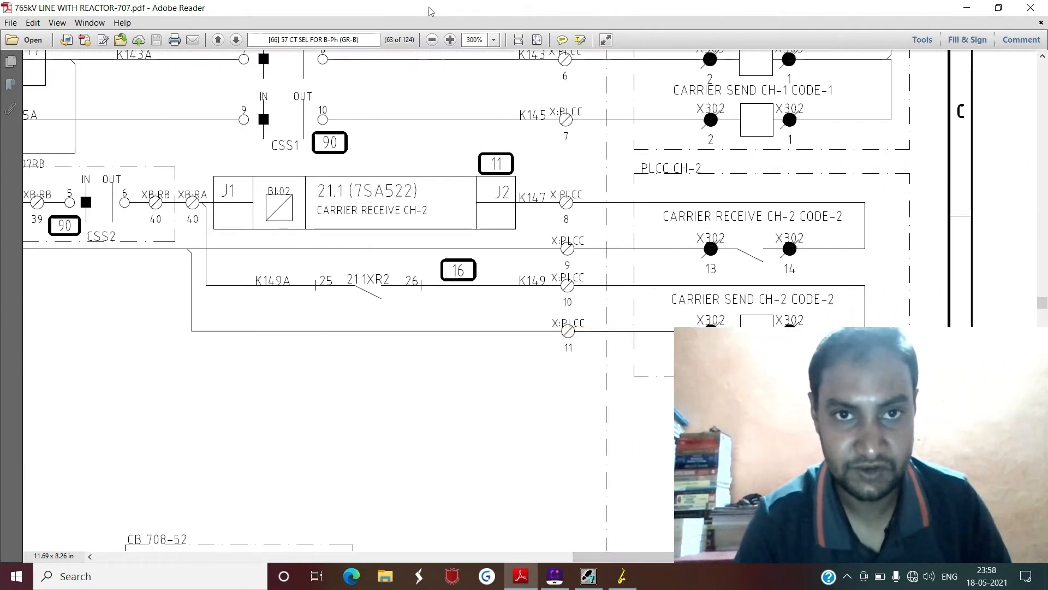
# Step: Reduce the PLCC CH-1 circuit sheet to 150%, review its carrier and direct trip wiring, and check the CARREC CH1 row in DIGSI
pyautogui.click(433, 39)
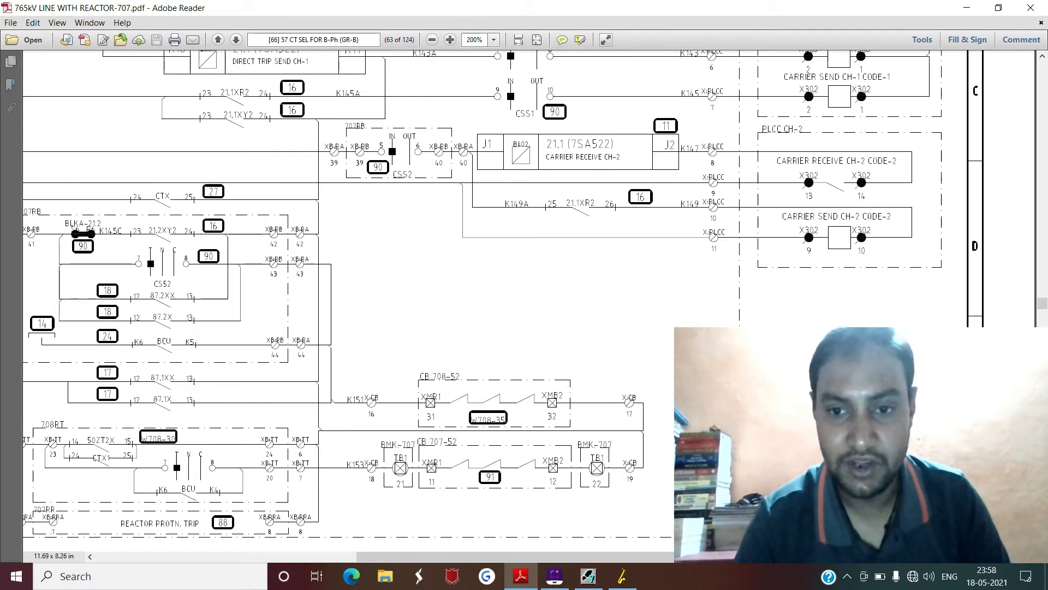
pyautogui.moveTo(627, 563); pyautogui.dragTo(427, 561)
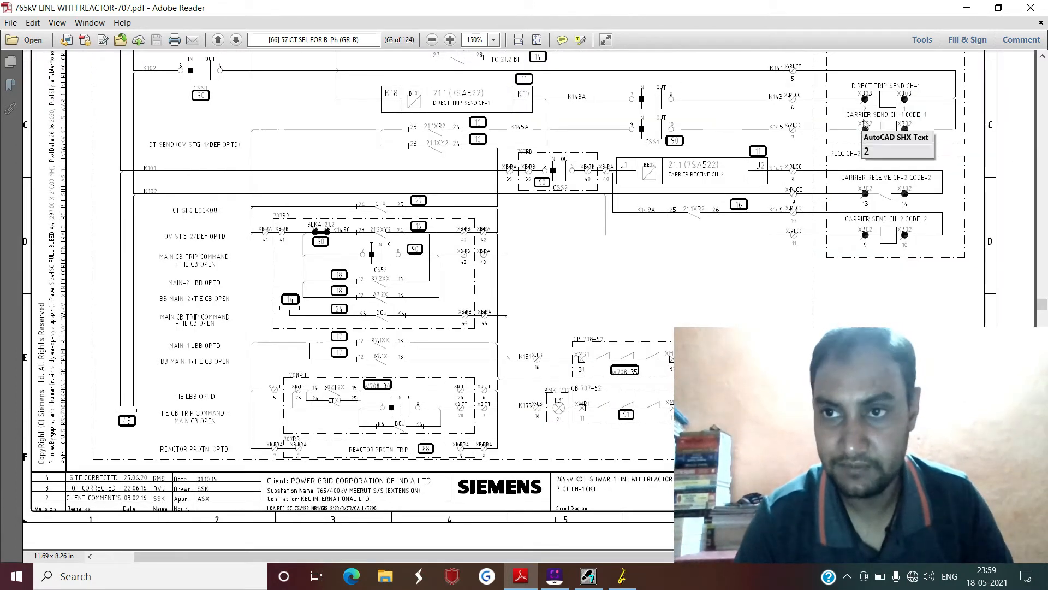
pyautogui.click(1043, 58)
pyautogui.click(1043, 59)
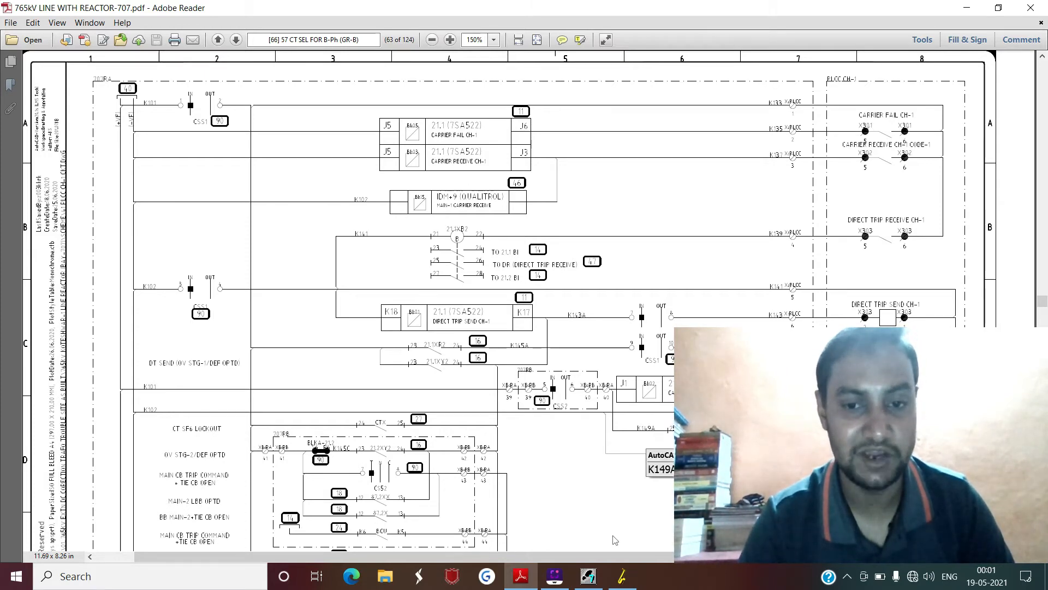
pyautogui.click(550, 526)
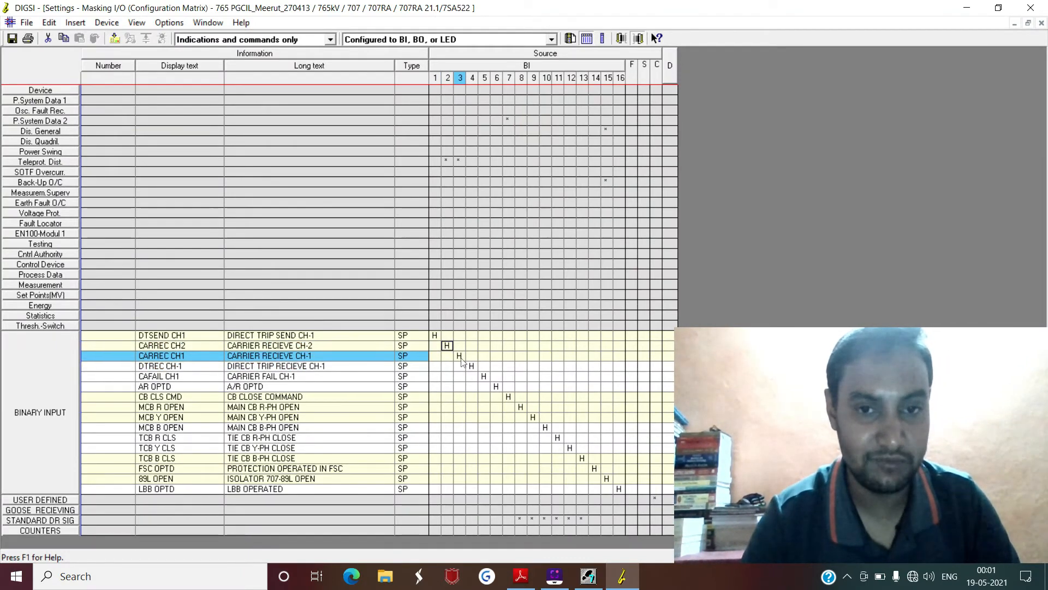
# Step: Return to the scheme drawing in Adobe Reader, go to page 32 and view the 21.1 binary input distribution at 150%
pyautogui.click(525, 585)
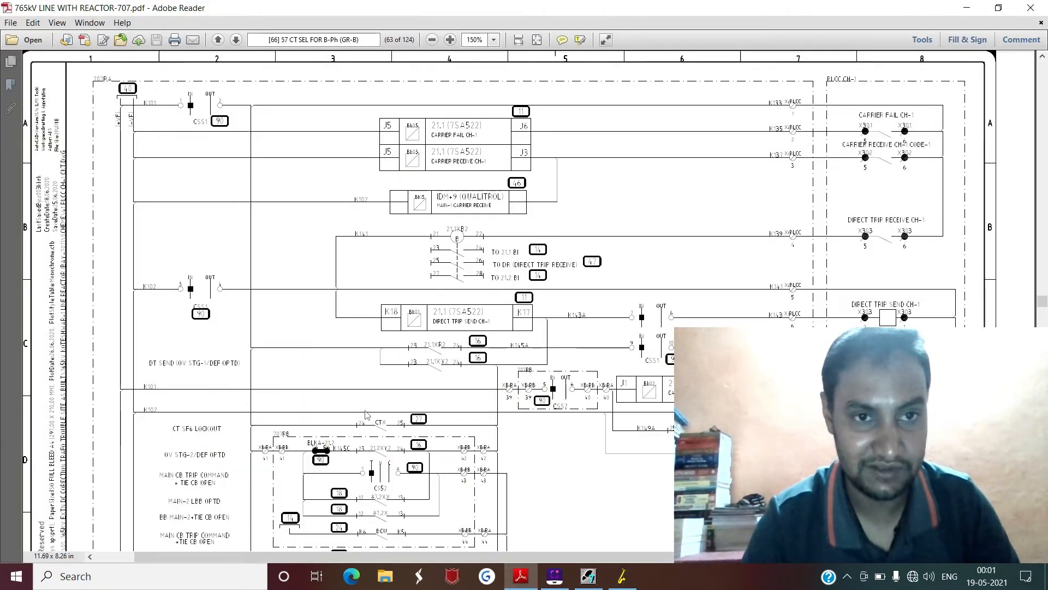
pyautogui.moveTo(1043, 302); pyautogui.dragTo(1037, 151)
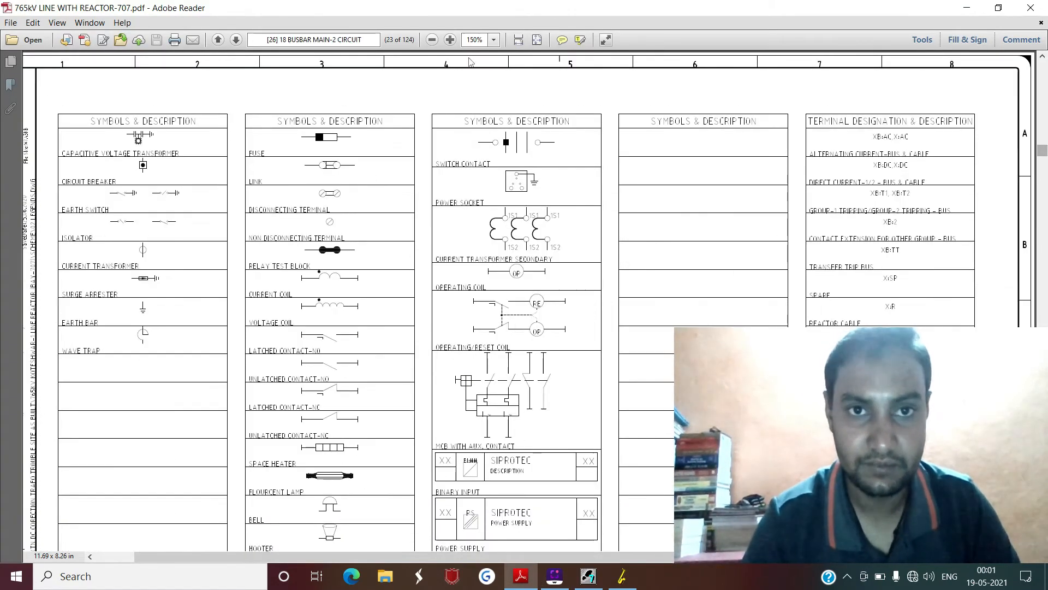
pyautogui.click(440, 42)
pyautogui.click(440, 42)
pyautogui.hotkey('ctrl', '0')
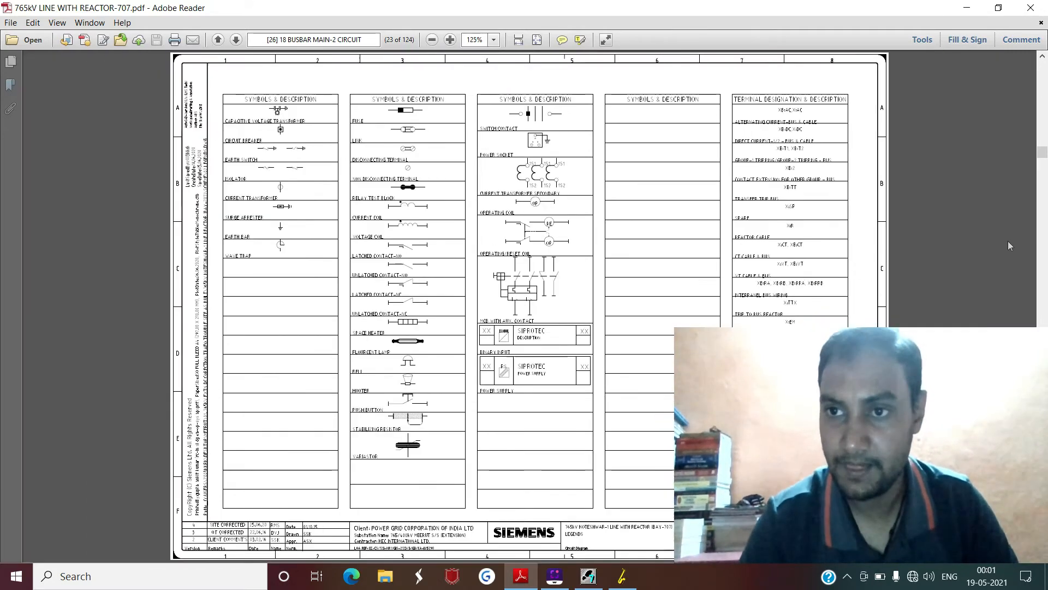
pyautogui.moveTo(1043, 155); pyautogui.dragTo(1043, 194)
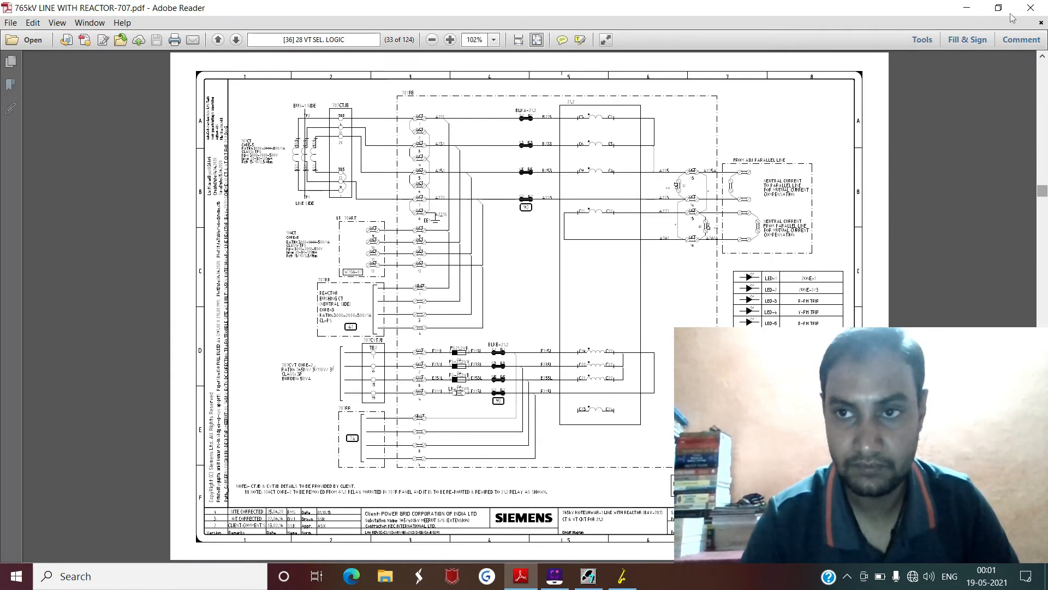
pyautogui.click(1043, 58)
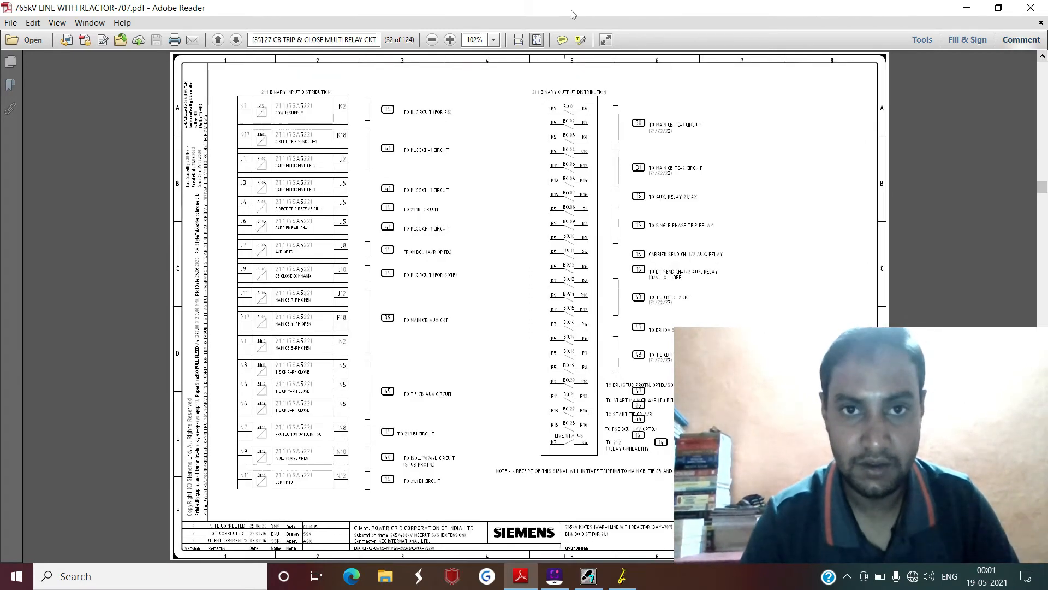
pyautogui.click(449, 41)
pyautogui.click(449, 40)
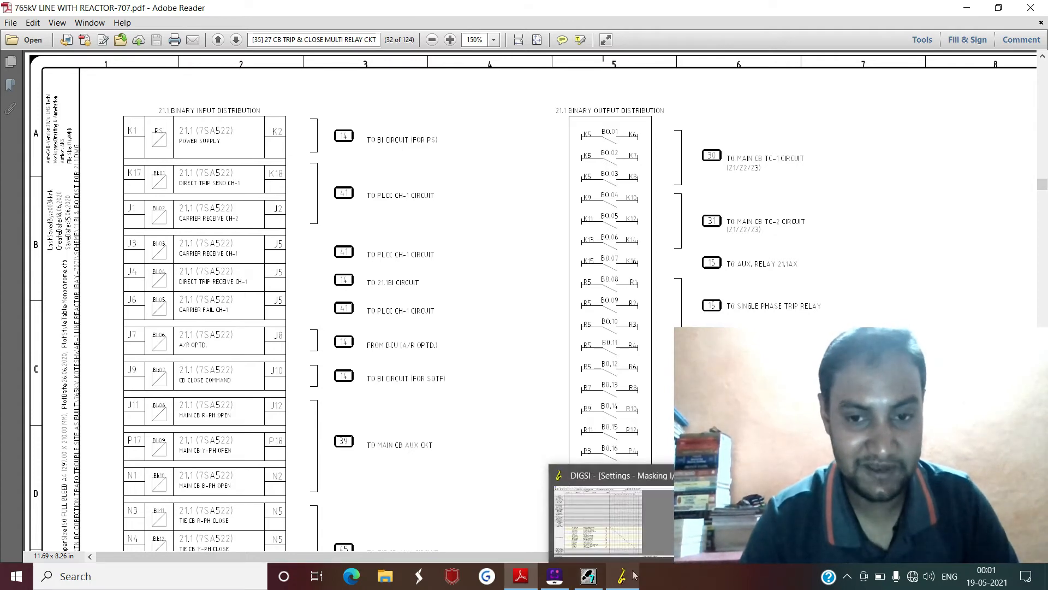
# Step: Switch to DIGSI, expand the Dis. General group to review its distance protection indications, and collapse it again
pyautogui.click(611, 508)
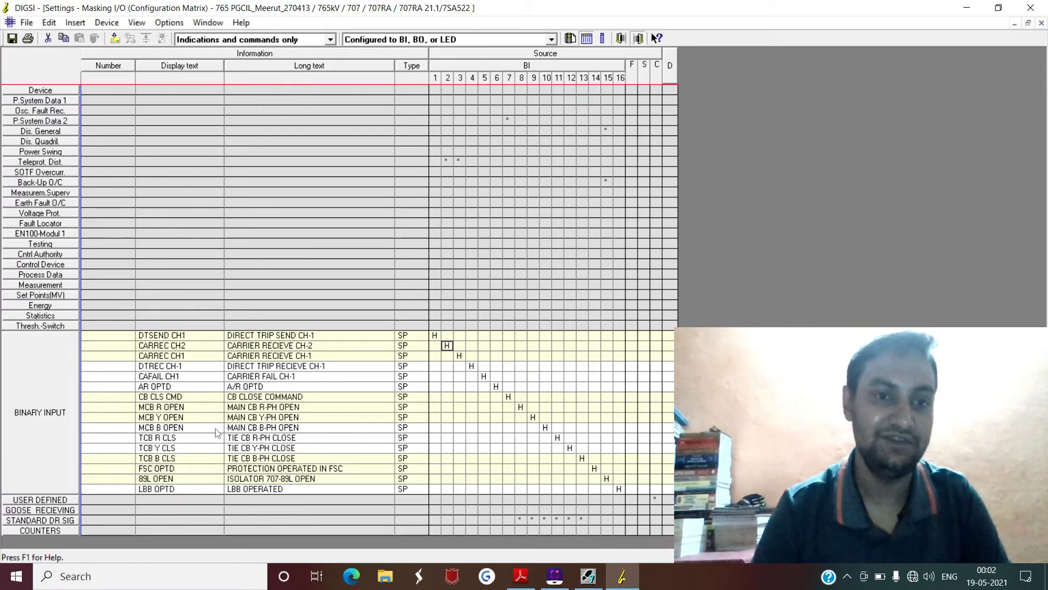
pyautogui.click(55, 143)
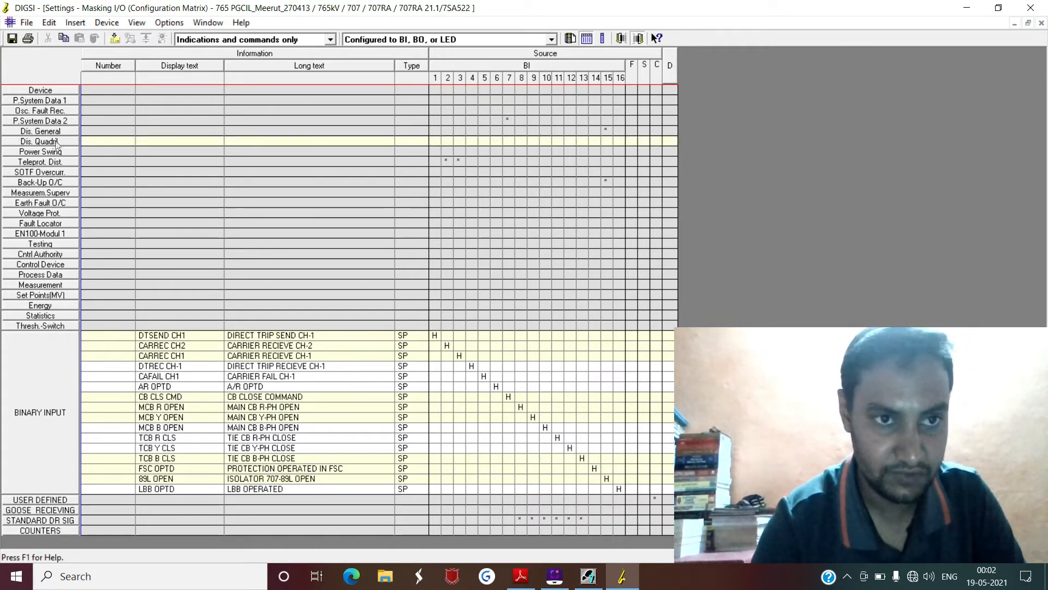
pyautogui.doubleClick(56, 132)
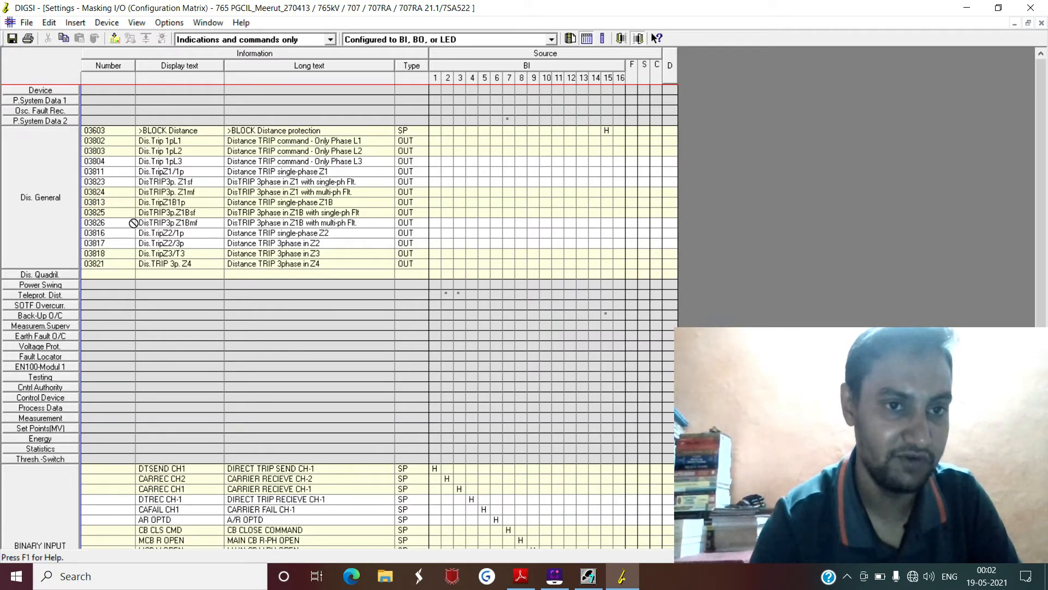
pyautogui.doubleClick(54, 174)
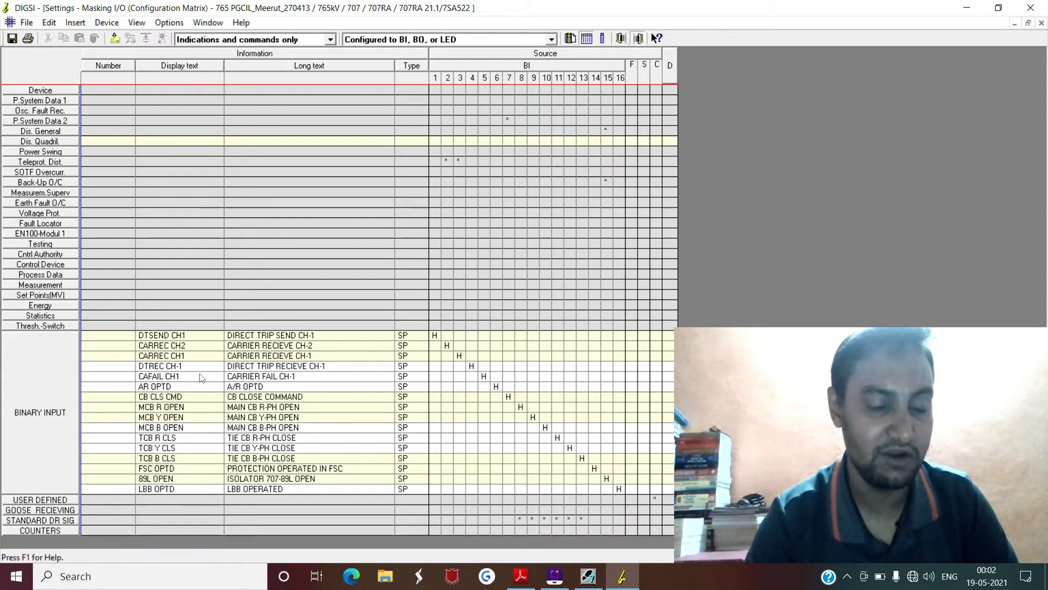
# Step: Insert an ON/OFF (SP) single point annunciation from the Information catalog into the BINARY INPUT group and move the catalog clear of the matrix
pyautogui.rightClick(193, 494)
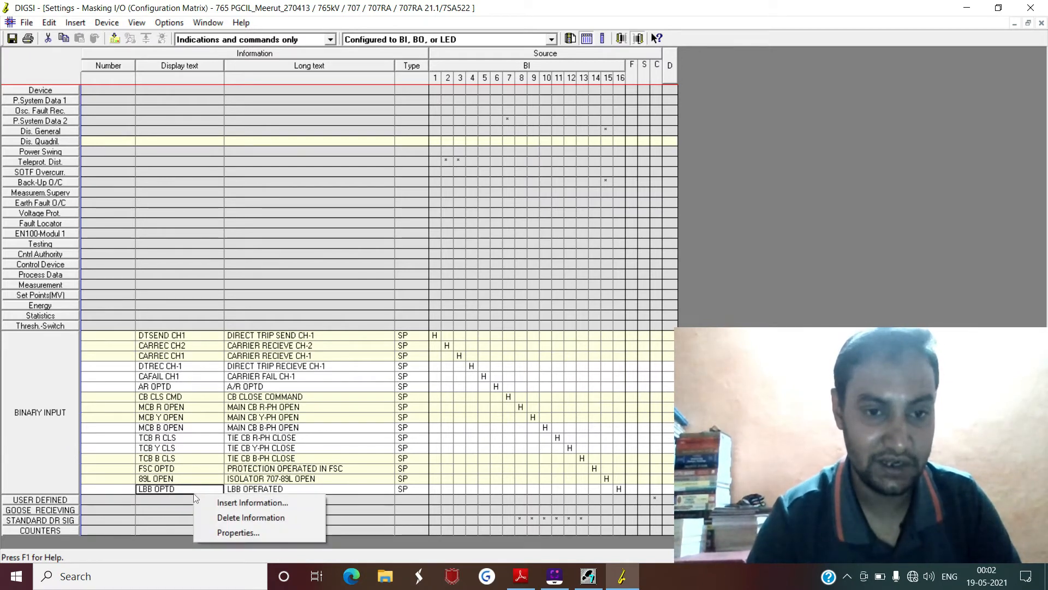
pyautogui.click(240, 507)
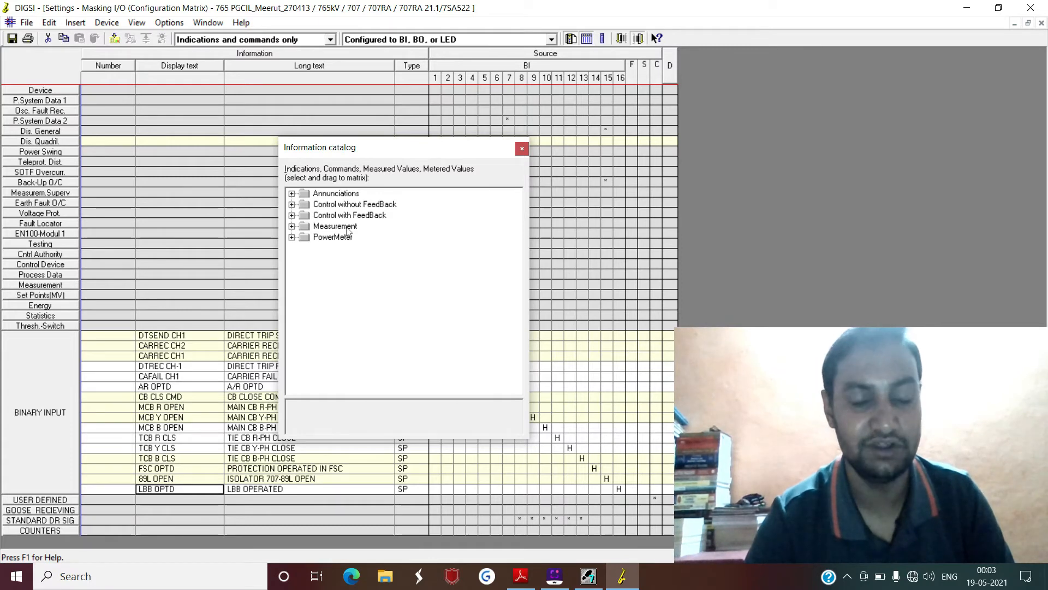
pyautogui.click(292, 195)
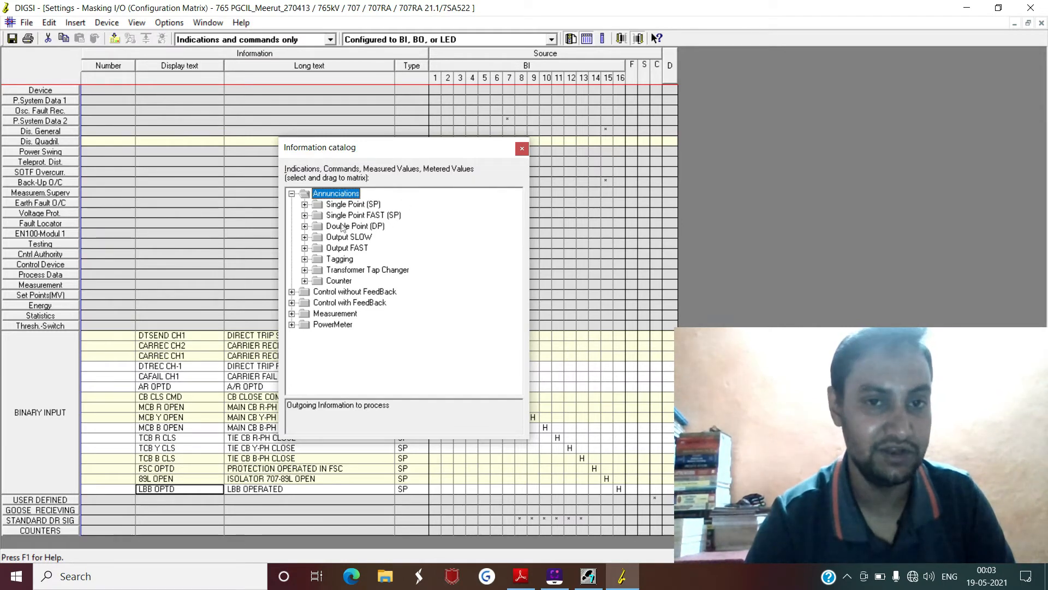
pyautogui.click(305, 204)
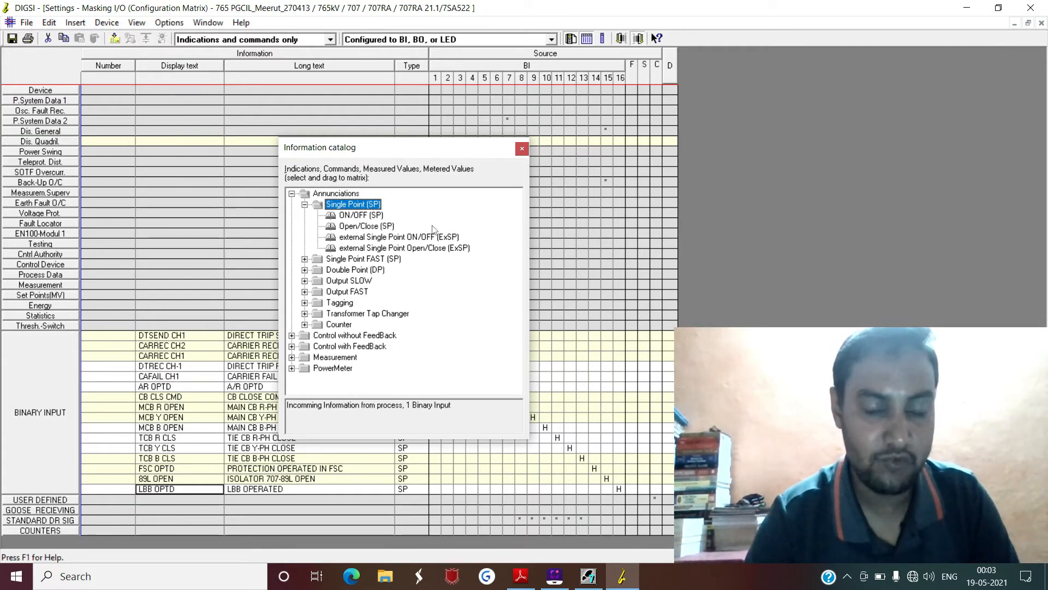
pyautogui.click(379, 218)
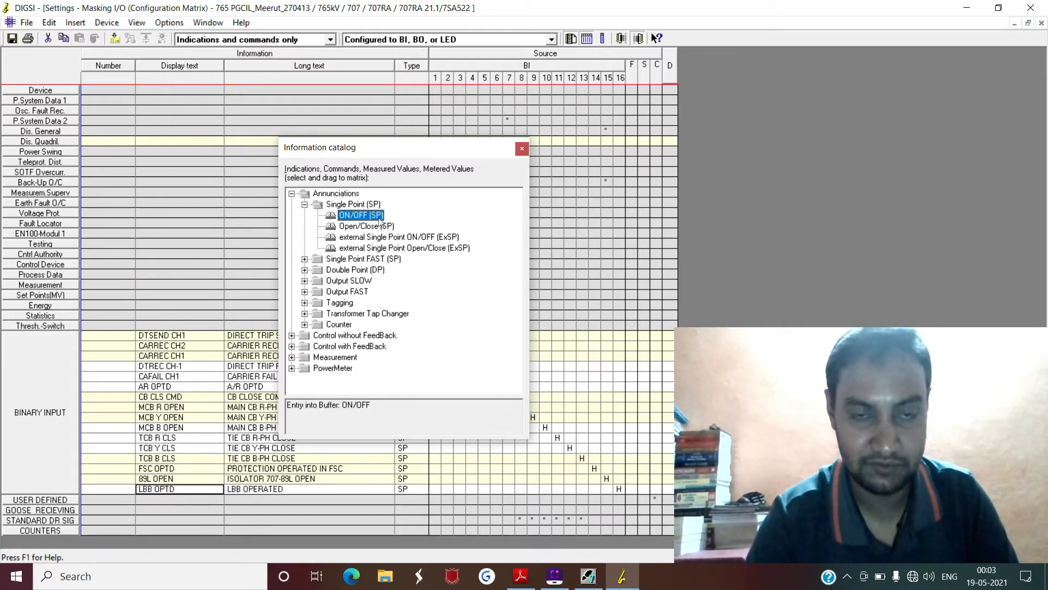
pyautogui.moveTo(380, 221); pyautogui.dragTo(191, 388)
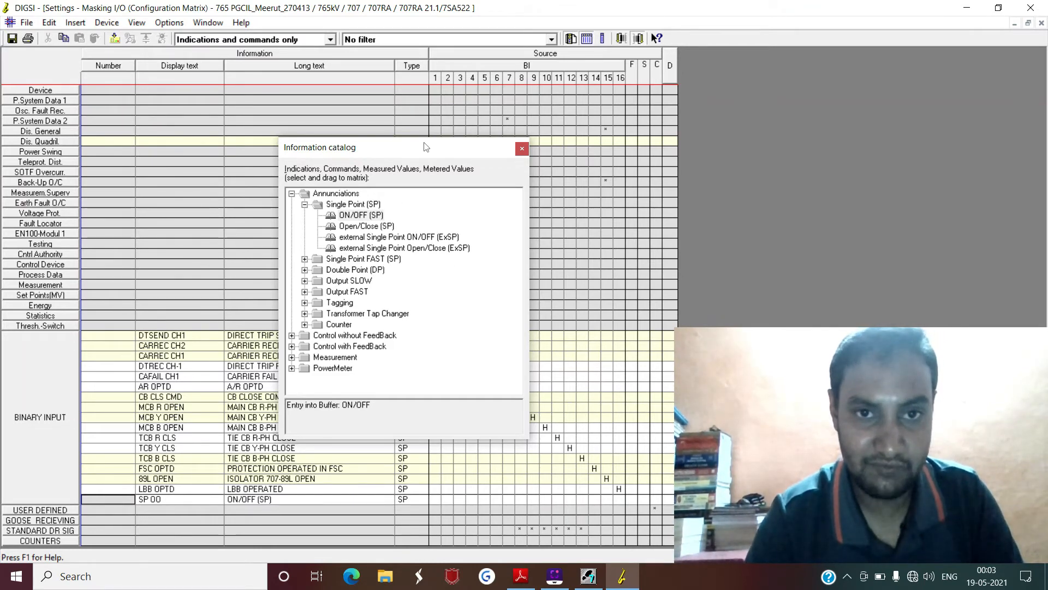
pyautogui.moveTo(853, 173); pyautogui.dragTo(974, 119)
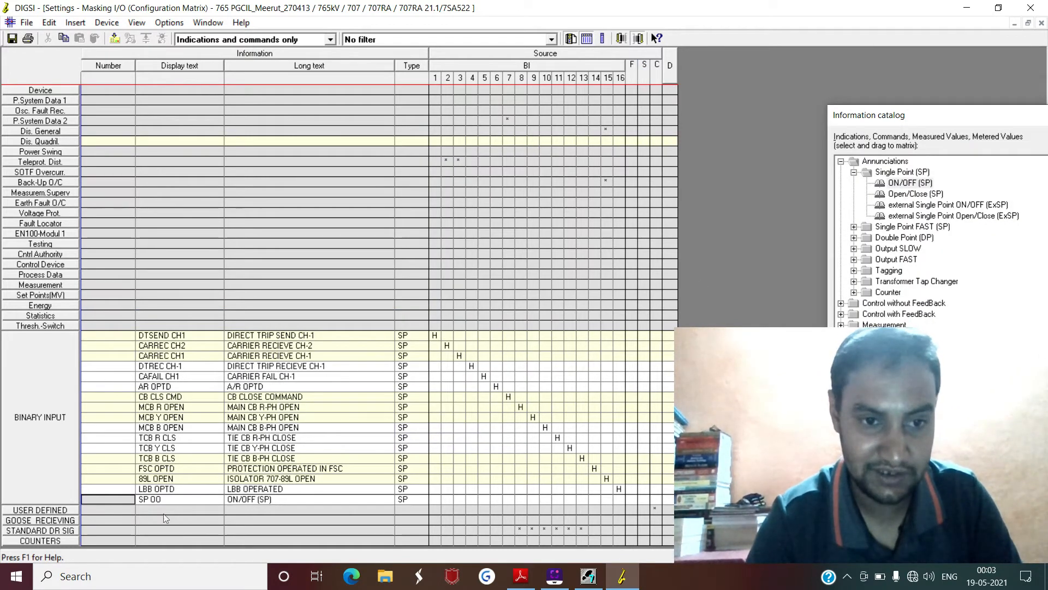
# Step: Set the display text of the new single point indication to "Test Sig"
pyautogui.click(191, 500)
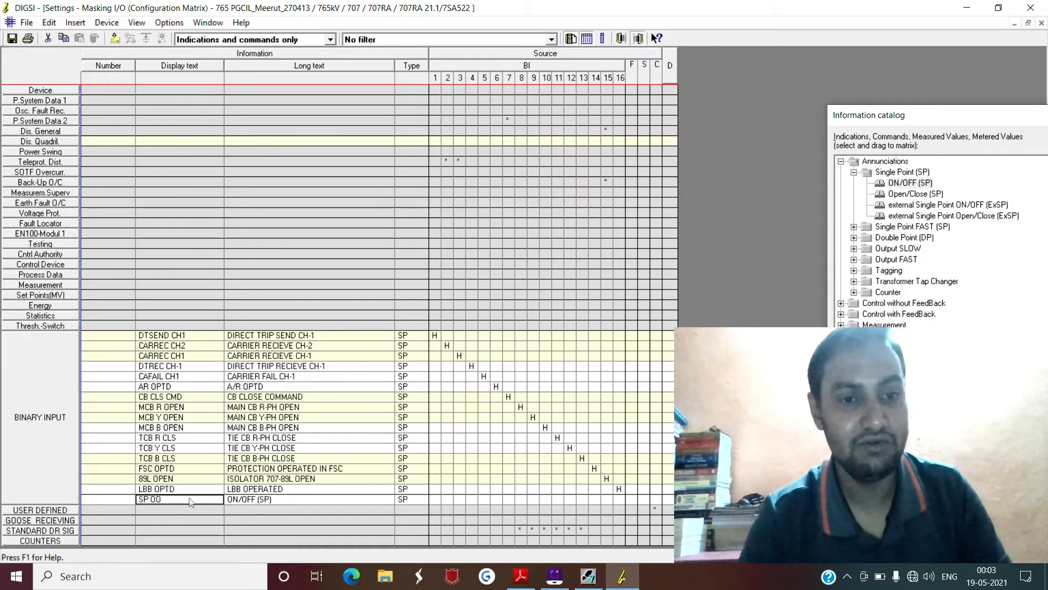
pyautogui.write('T')
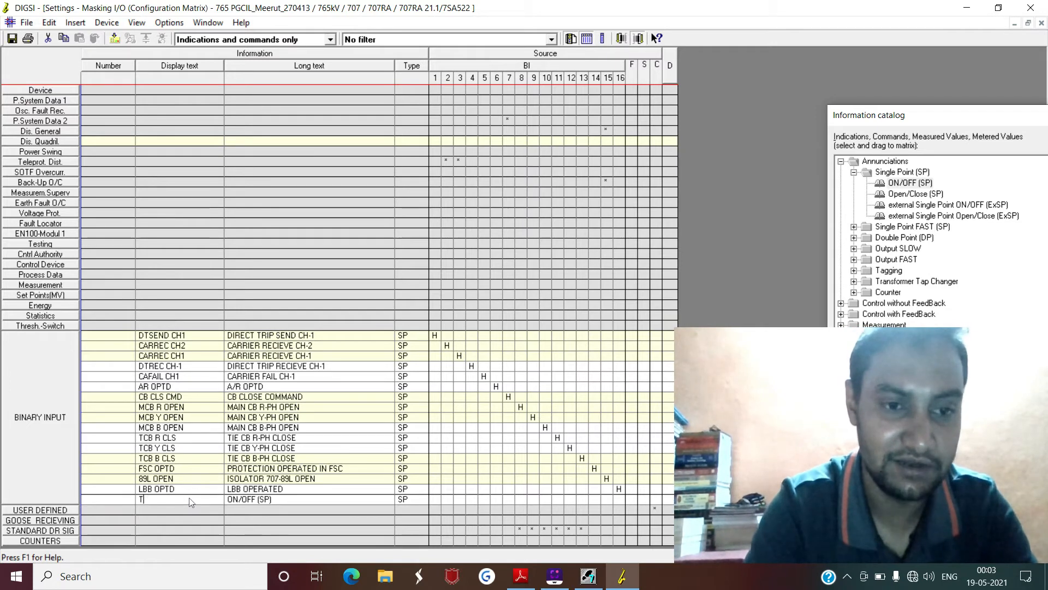
pyautogui.write('est')
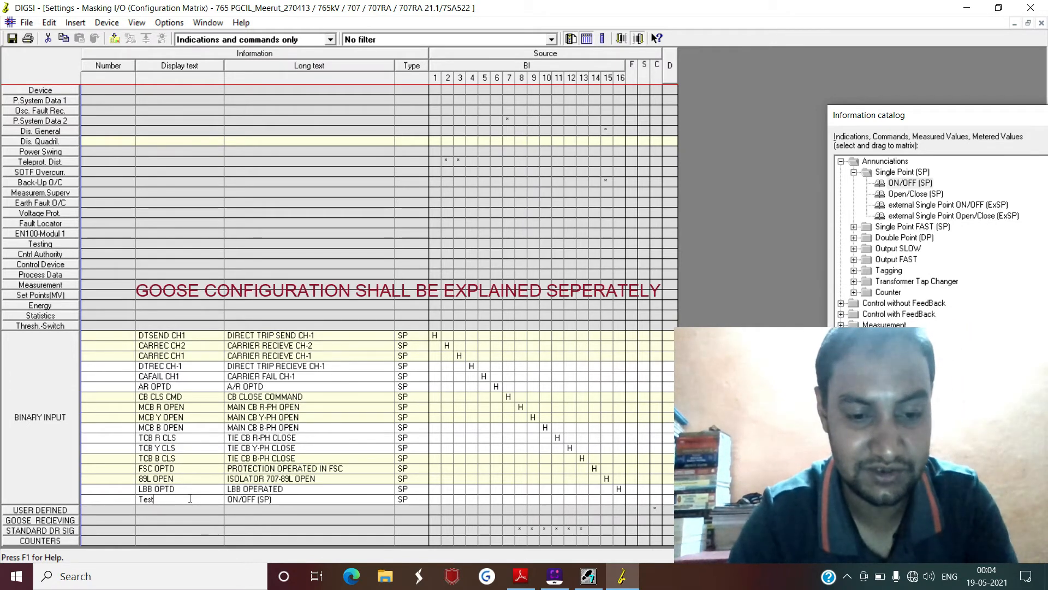
pyautogui.write(' Sig')
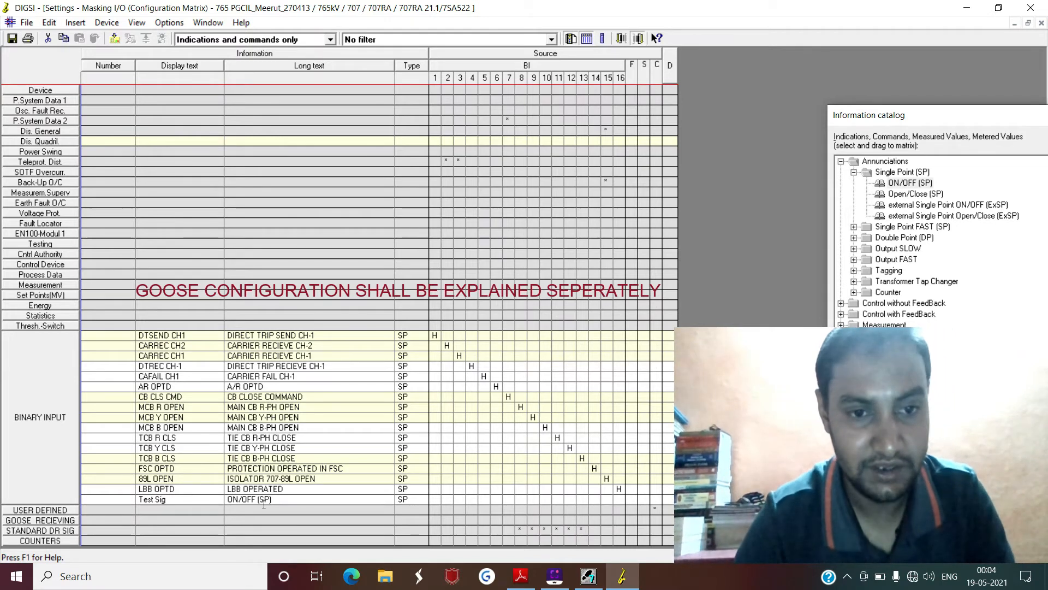
pyautogui.press('Tab')
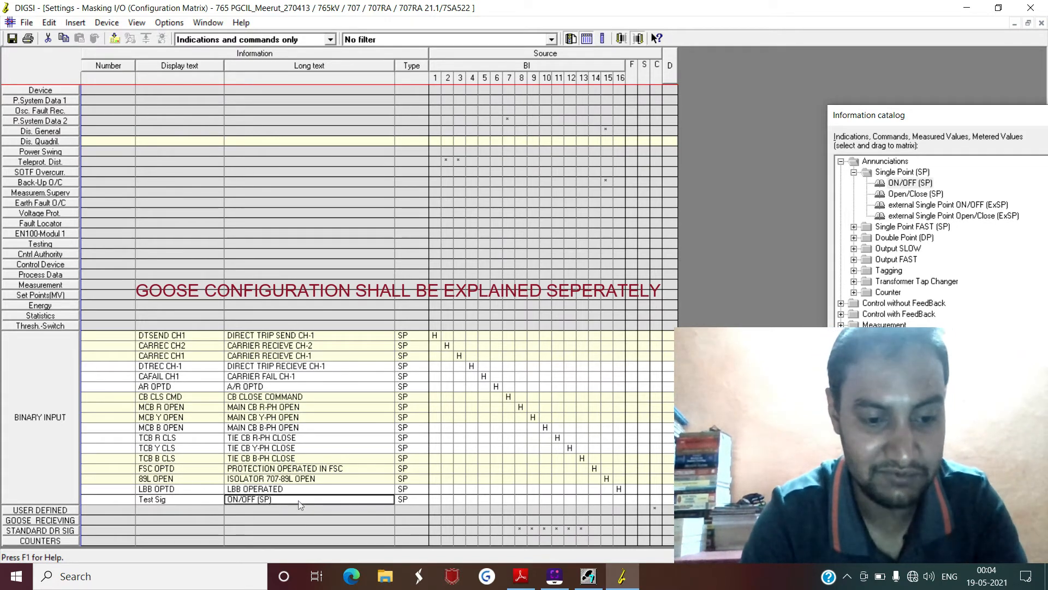
# Step: Set the long text of the Test Sig indication to "TEST SIGNAL FOR DEMO PURPOSE"
pyautogui.write('TEST S')
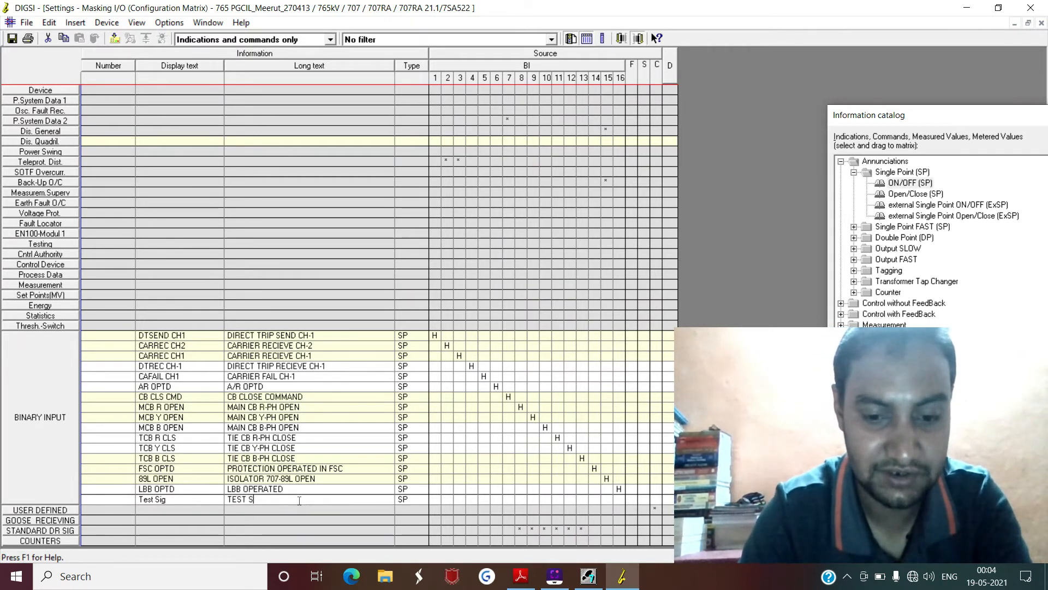
pyautogui.write('IGNAL FOR ')
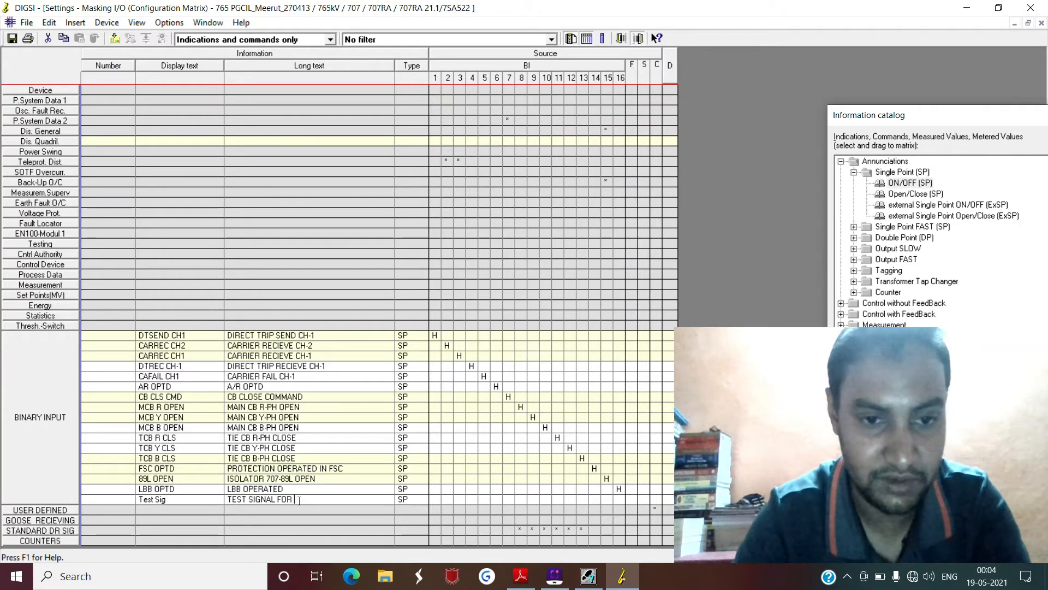
pyautogui.write('DEMO ')
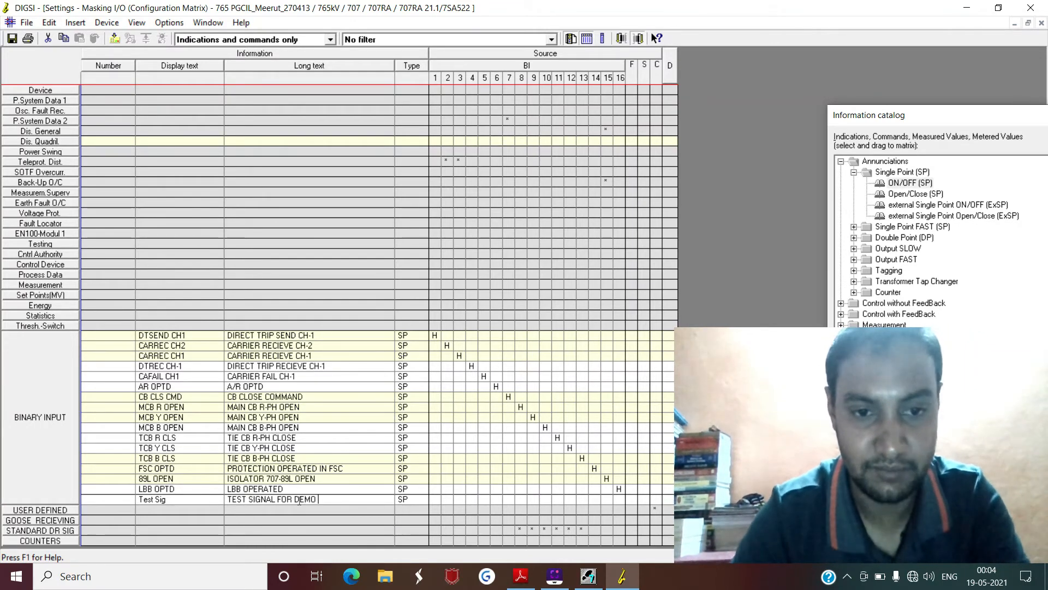
pyautogui.write('PURPOSE')
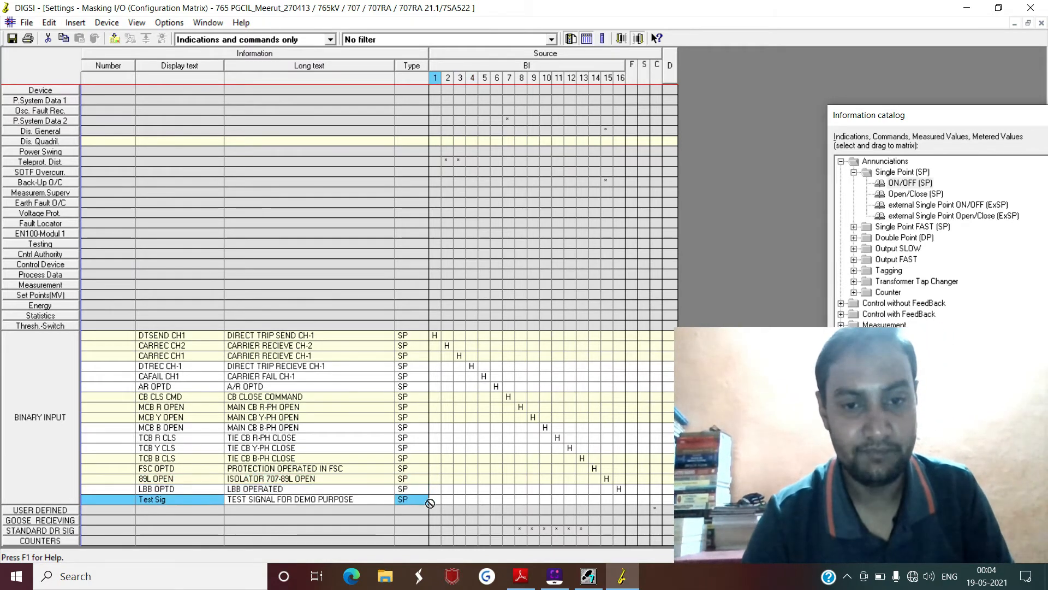
pyautogui.click(381, 482)
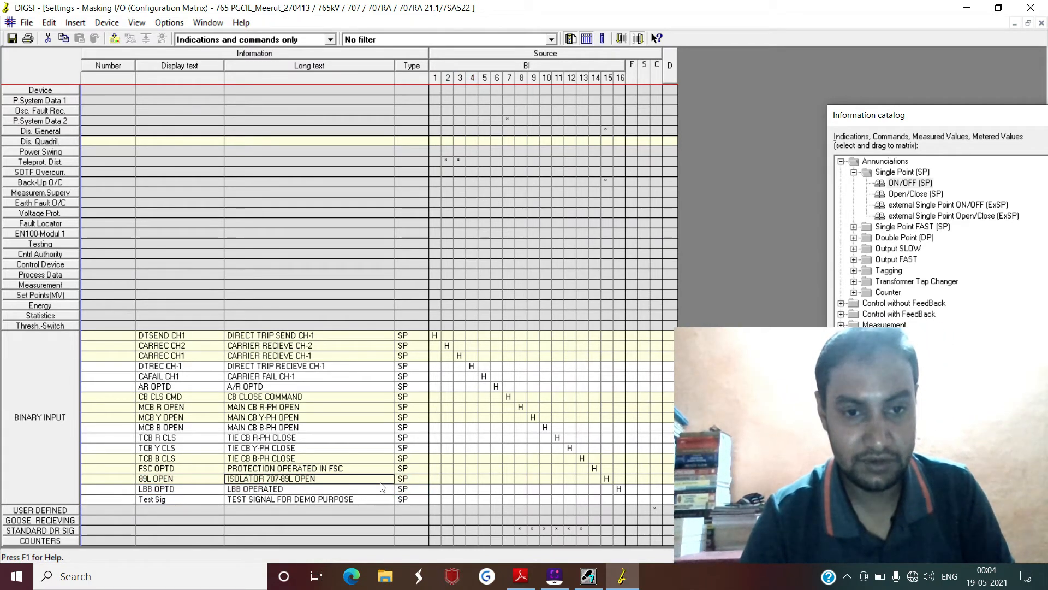
pyautogui.click(375, 503)
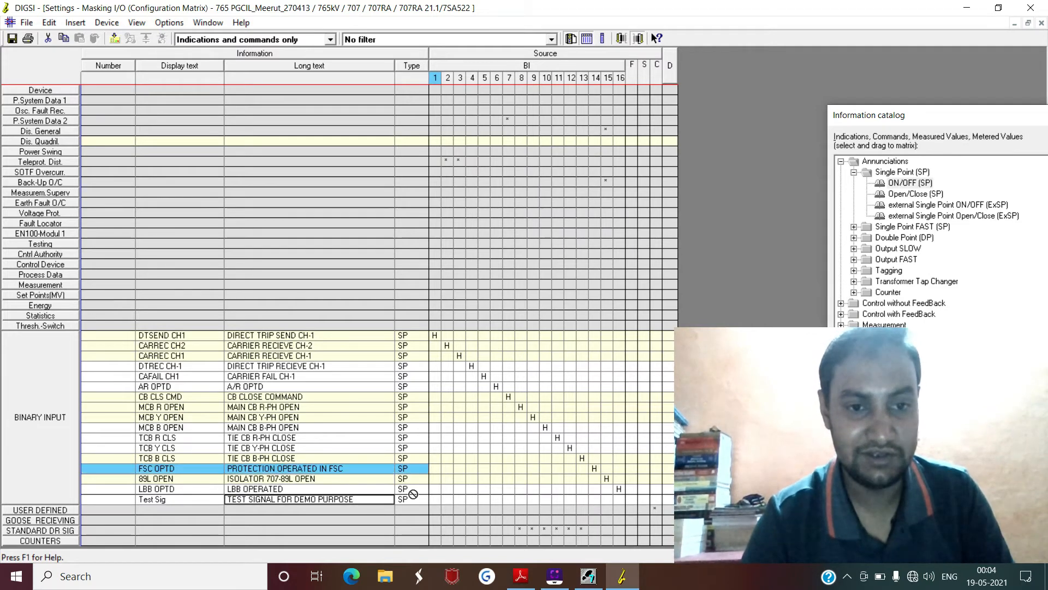
# Step: Insert an Open/Close (SP) single point annunciation from the Information catalog into the BINARY INPUT group
pyautogui.moveTo(774, 278); pyautogui.dragTo(365, 407)
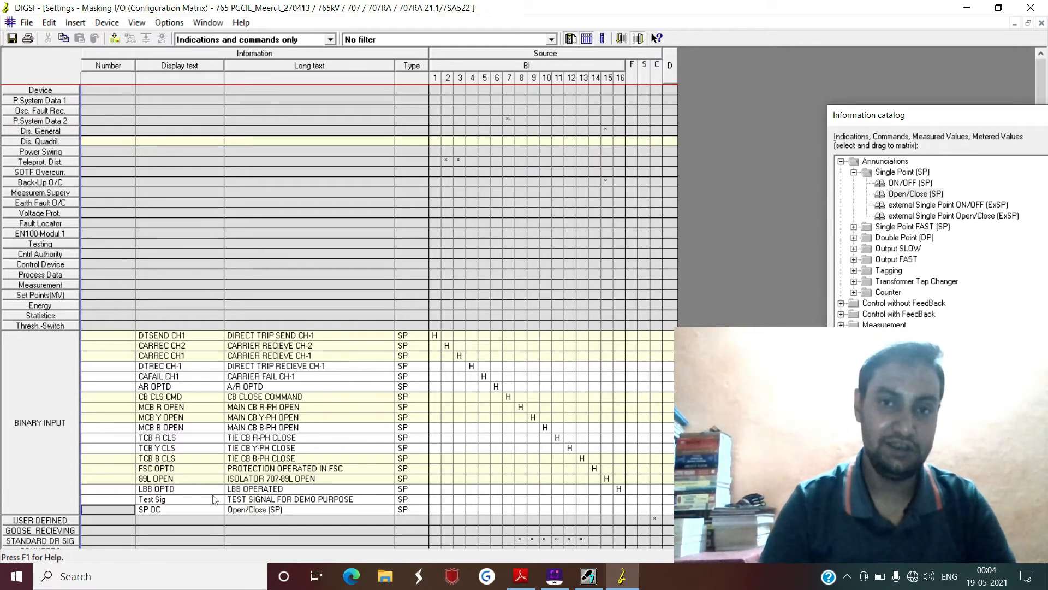
pyautogui.click(559, 367)
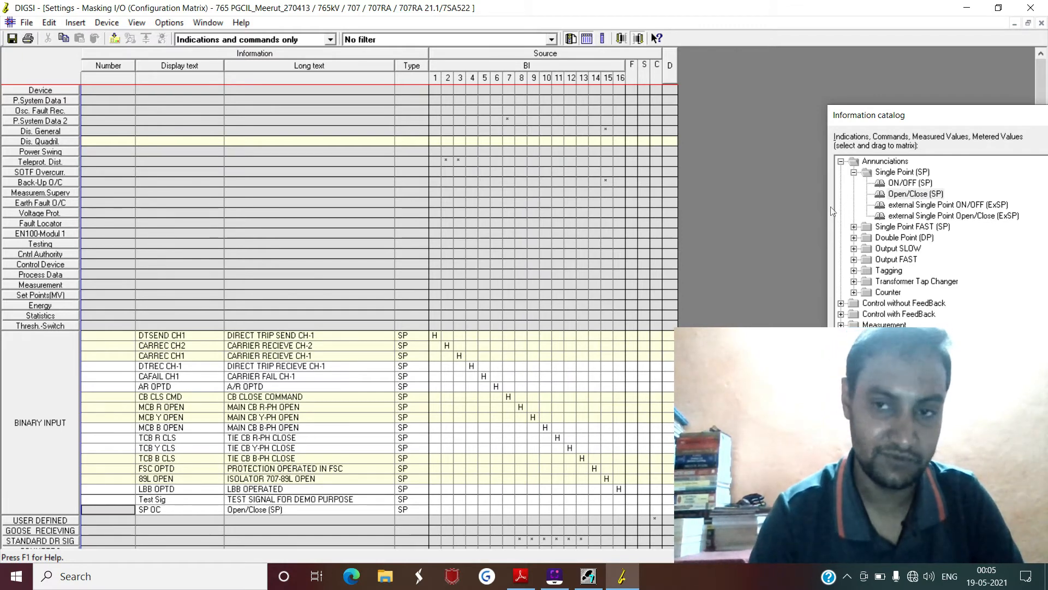
# Step: Collapse Single Point (SP) in the Information catalog, expand Double Point (DP) to review its types, and close the catalog
pyautogui.click(854, 172)
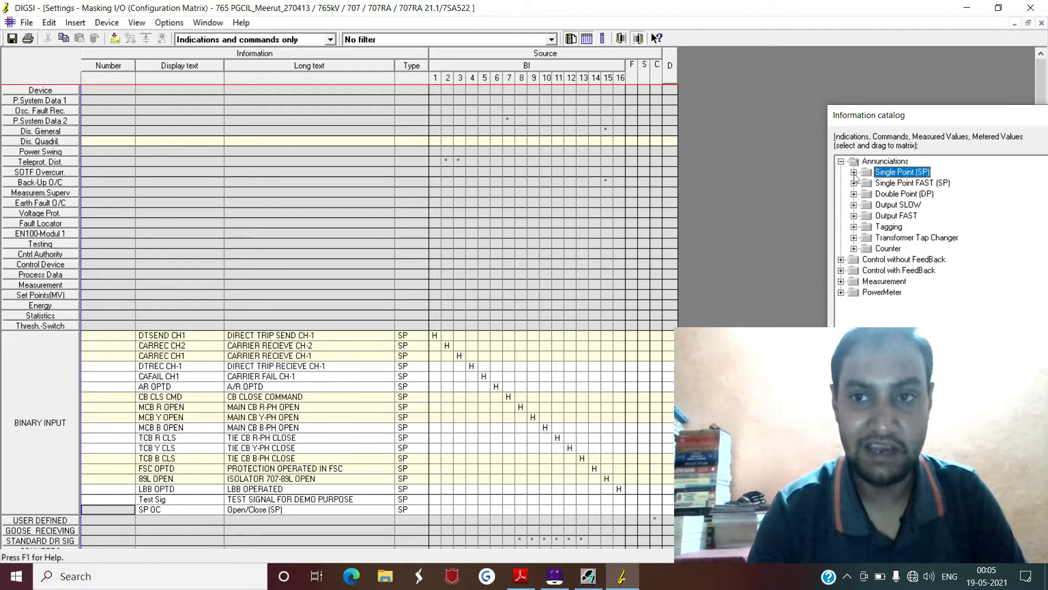
pyautogui.click(854, 195)
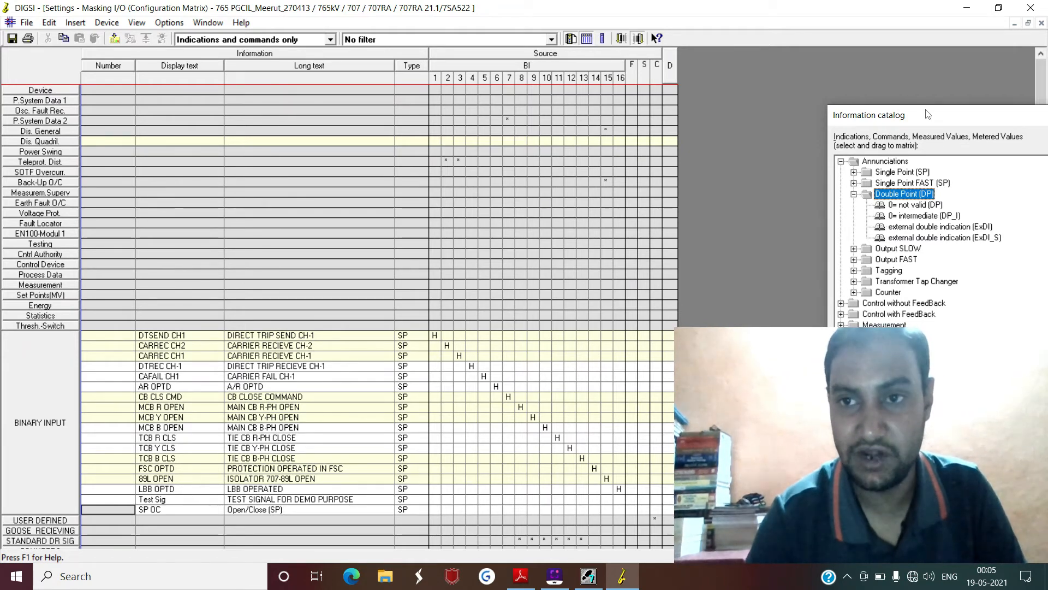
pyautogui.moveTo(924, 112); pyautogui.dragTo(757, 133)
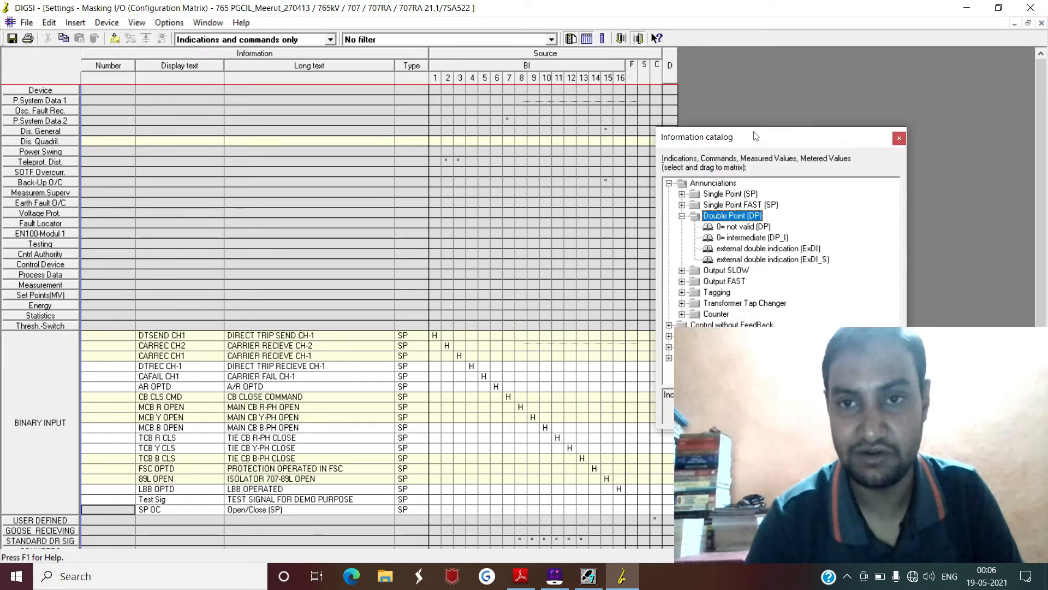
pyautogui.click(904, 139)
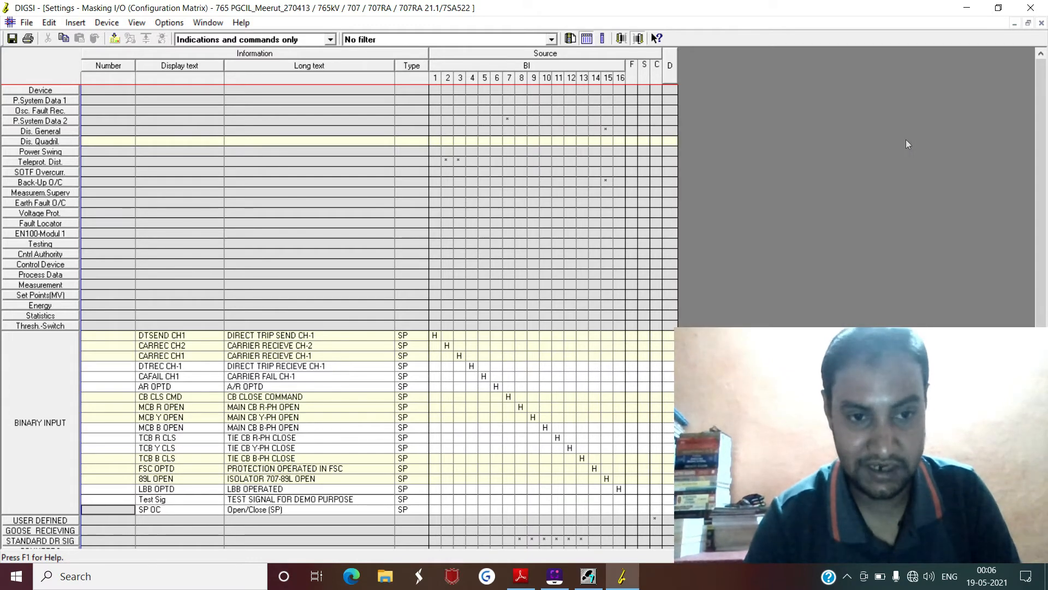
# Step: Try to delete the Test Sig information from the BINARY INPUT group, and dismiss the runtime error
pyautogui.rightClick(170, 501)
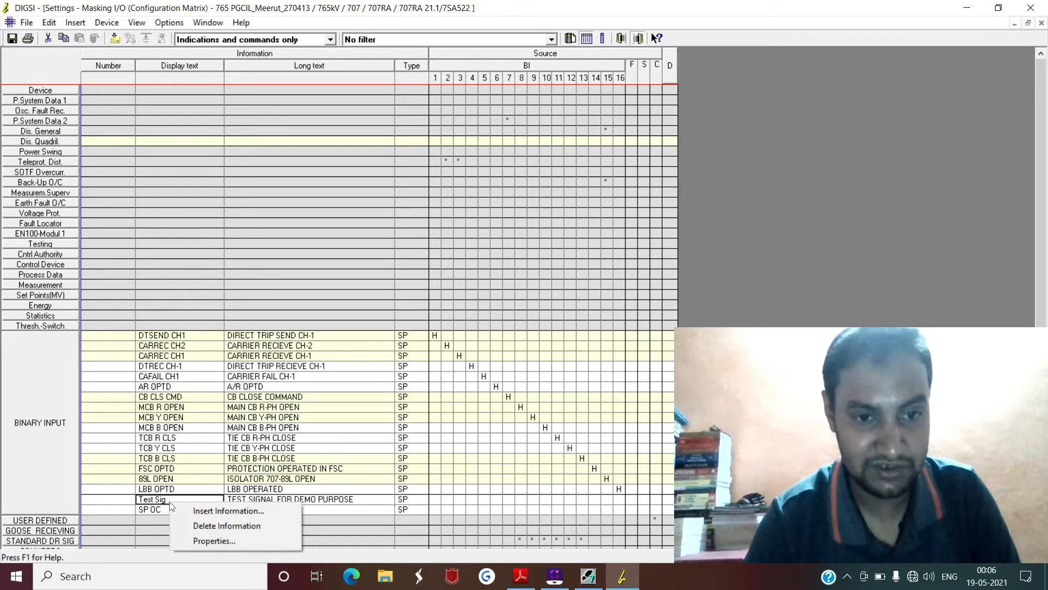
pyautogui.click(224, 527)
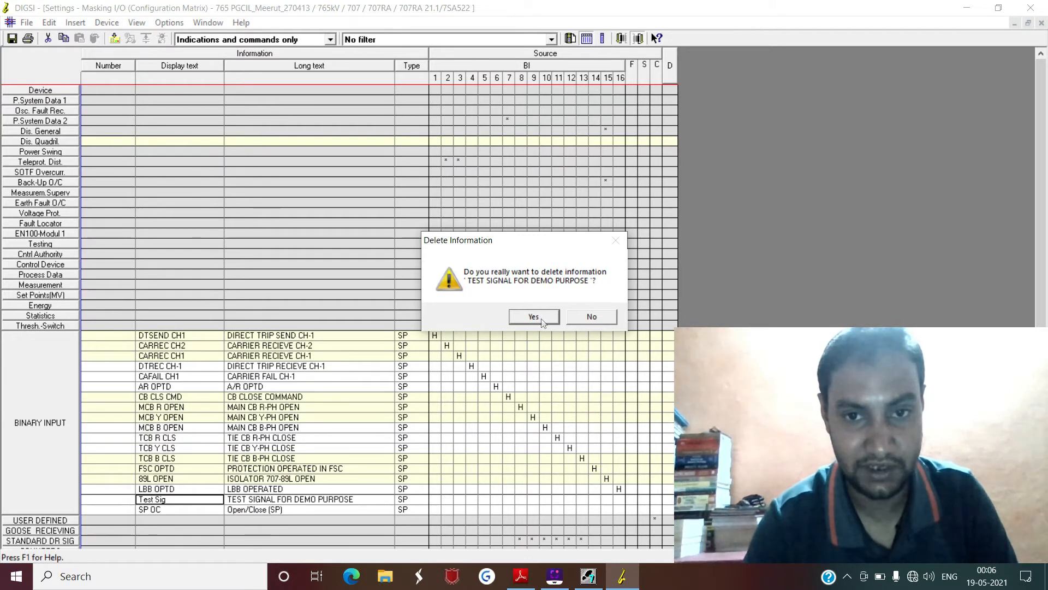
pyautogui.click(534, 317)
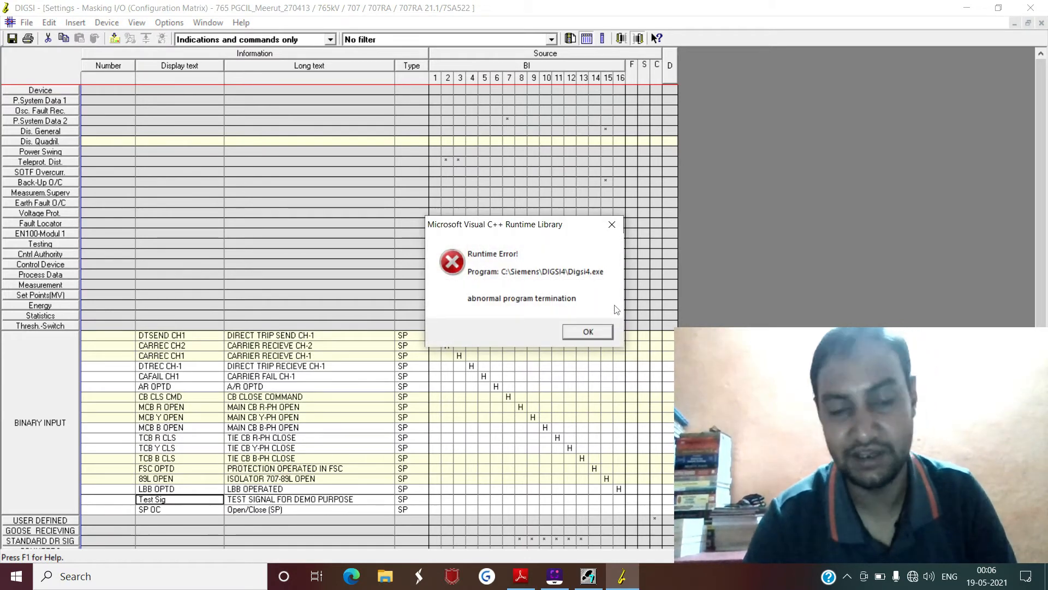
pyautogui.click(588, 332)
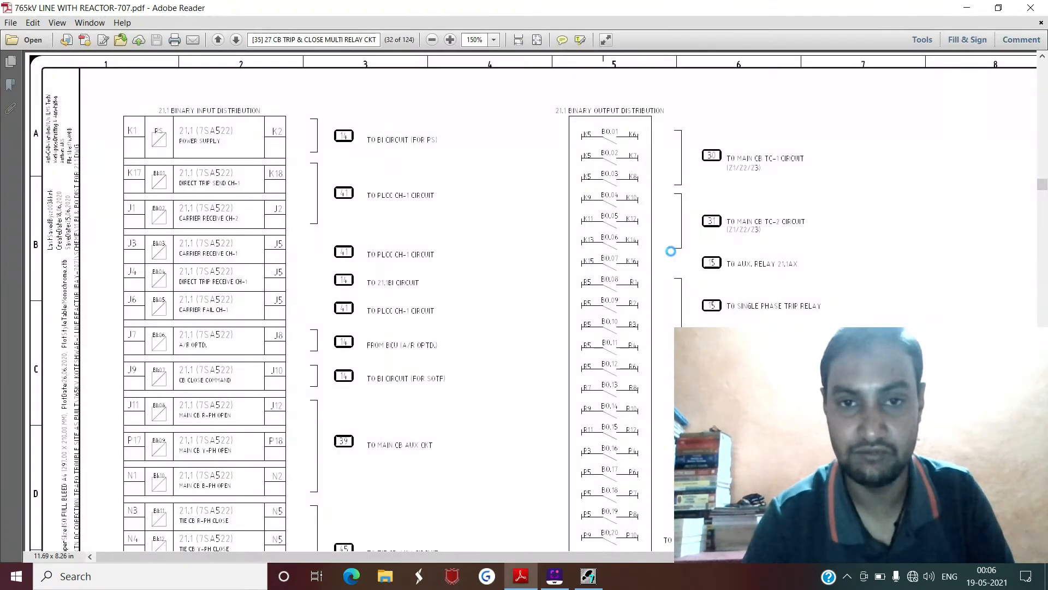
# Step: Return to the desktop and dismiss the remaining p7diiedx error so the terminated DIGSI closes completely
pyautogui.click(594, 585)
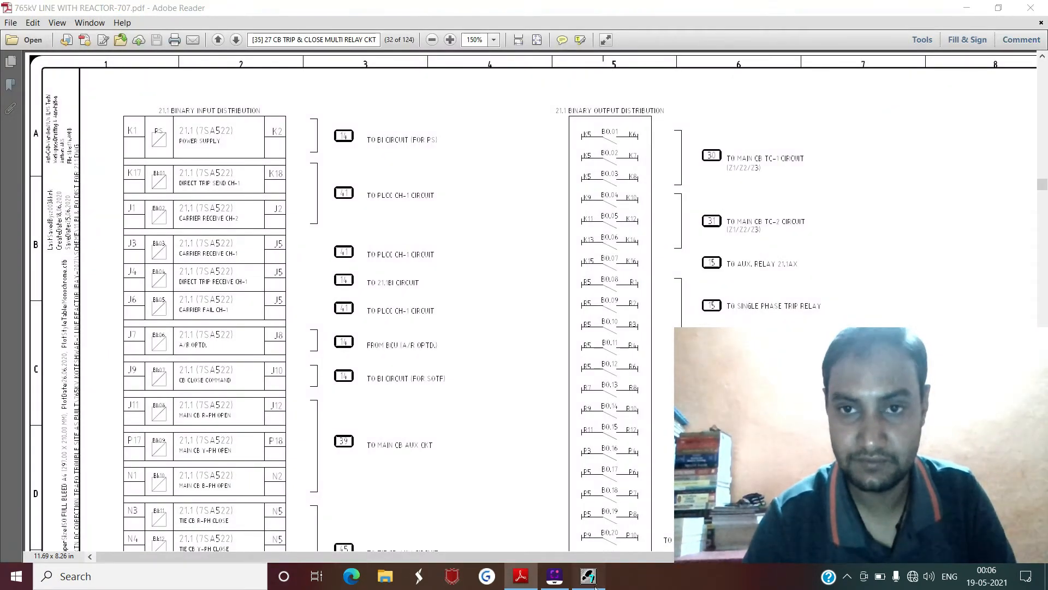
pyautogui.click(1040, 9)
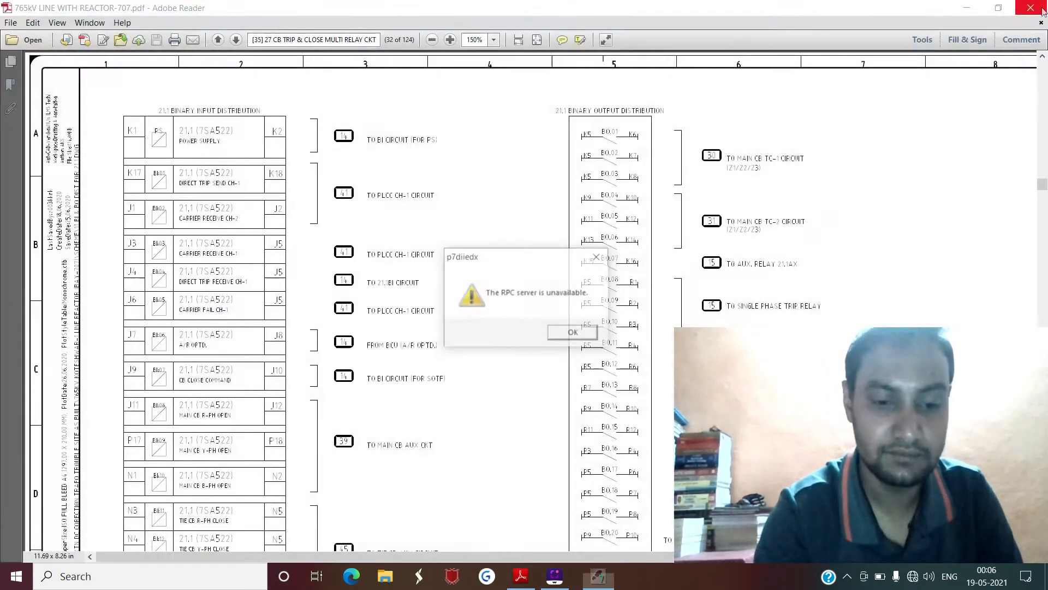
pyautogui.press('super+d')
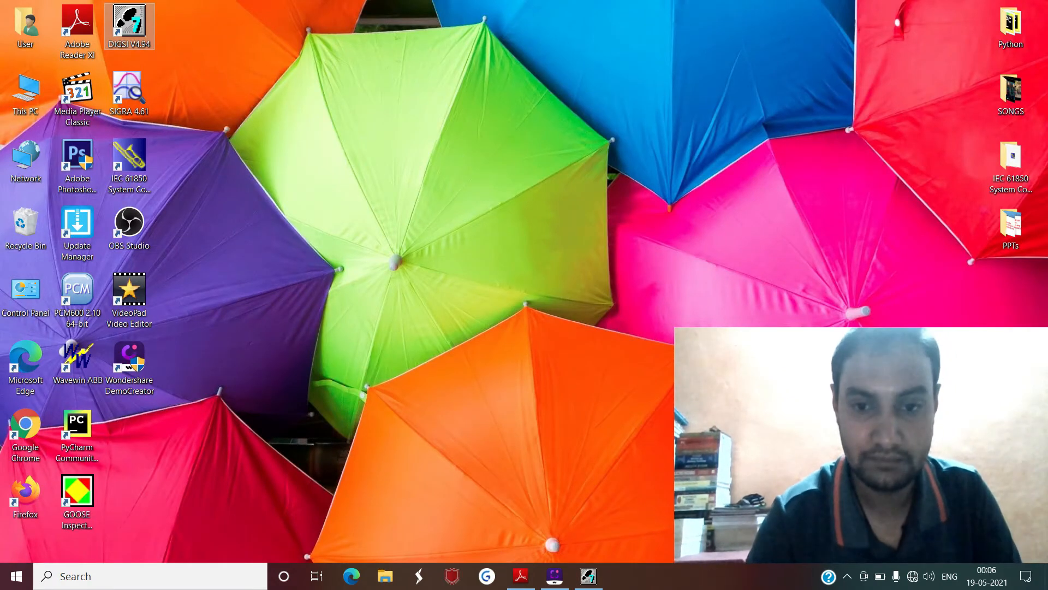
pyautogui.click(588, 576)
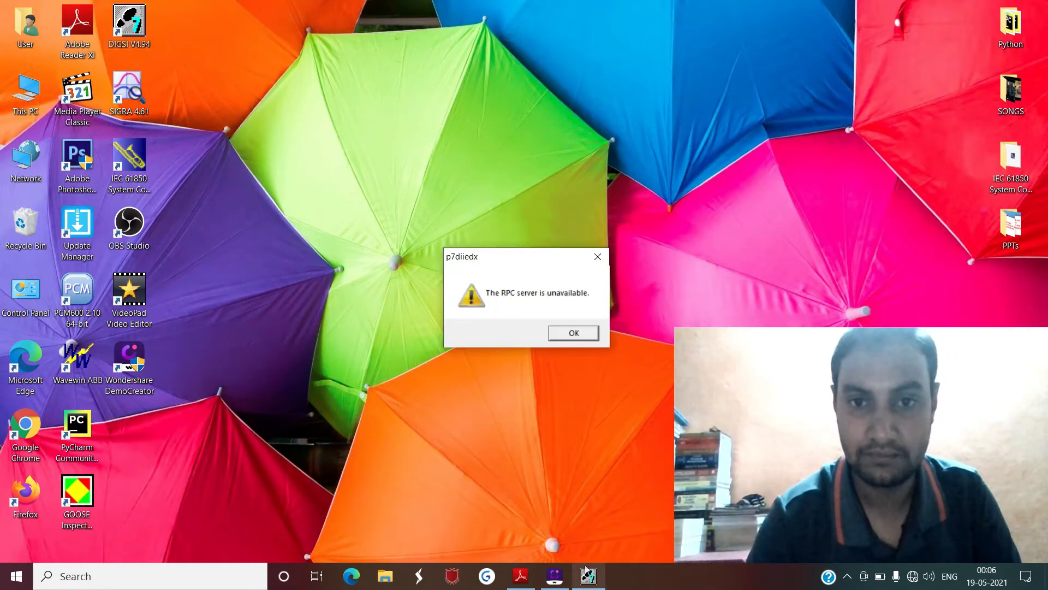
pyautogui.click(574, 333)
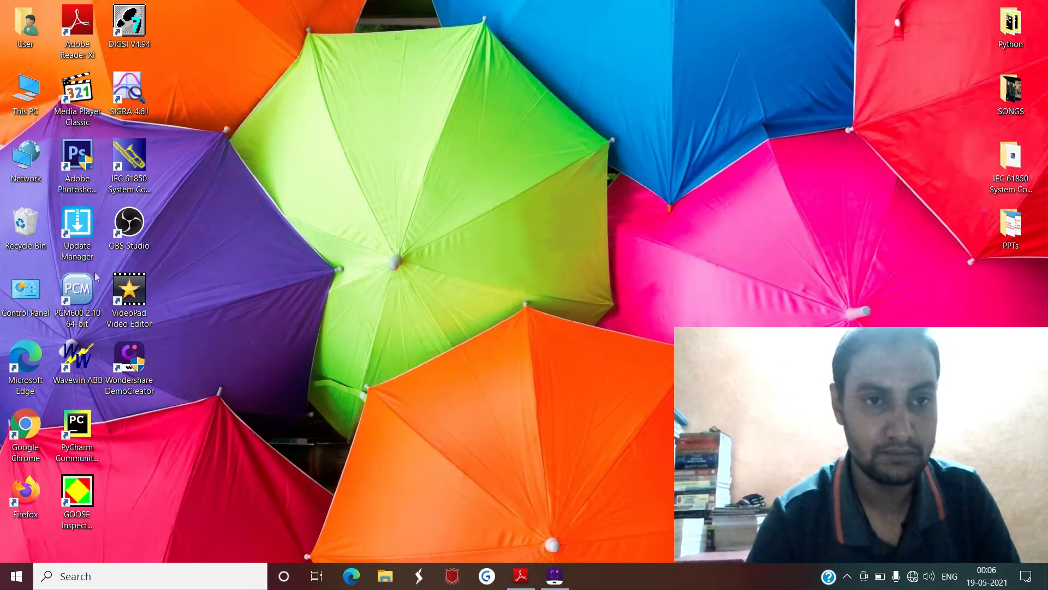
# Step: Restart DIGSI, close the conversion report, and open the device 707RA 21.1 with the Offline connection type
pyautogui.doubleClick(126, 34)
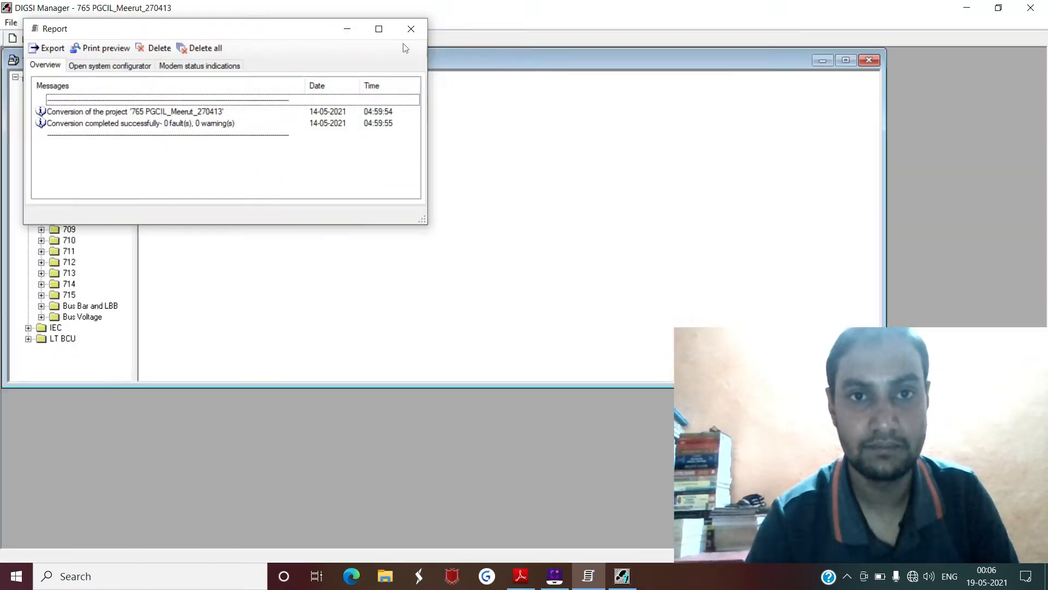
pyautogui.click(411, 28)
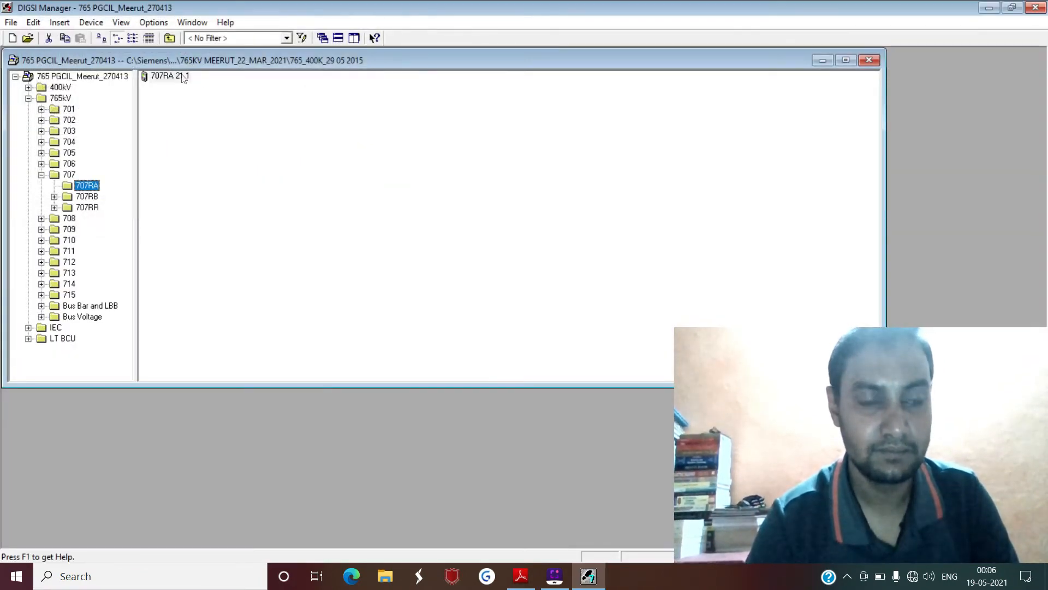
pyautogui.doubleClick(180, 77)
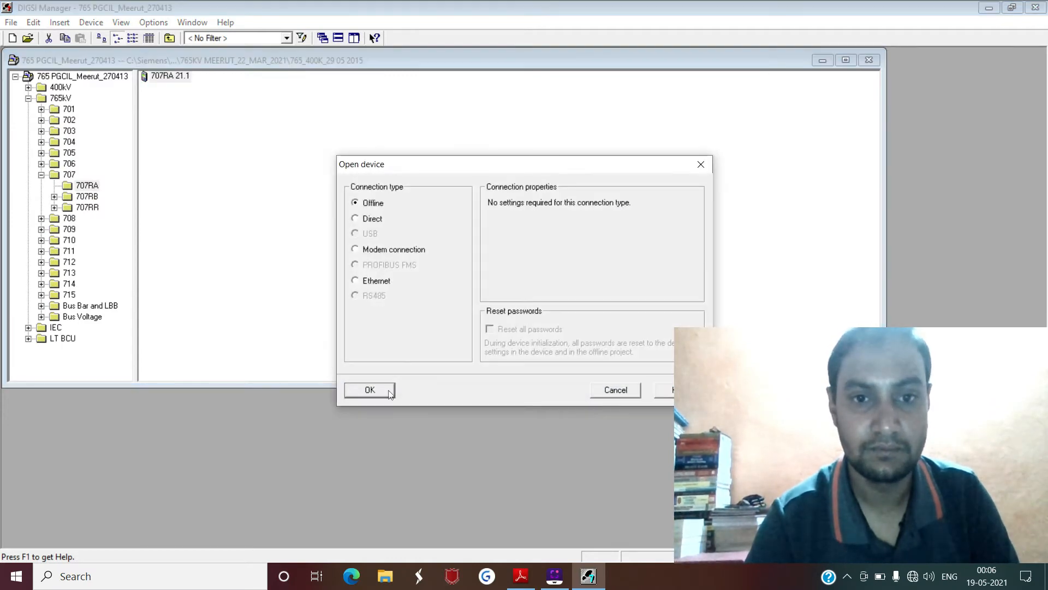
pyautogui.click(387, 391)
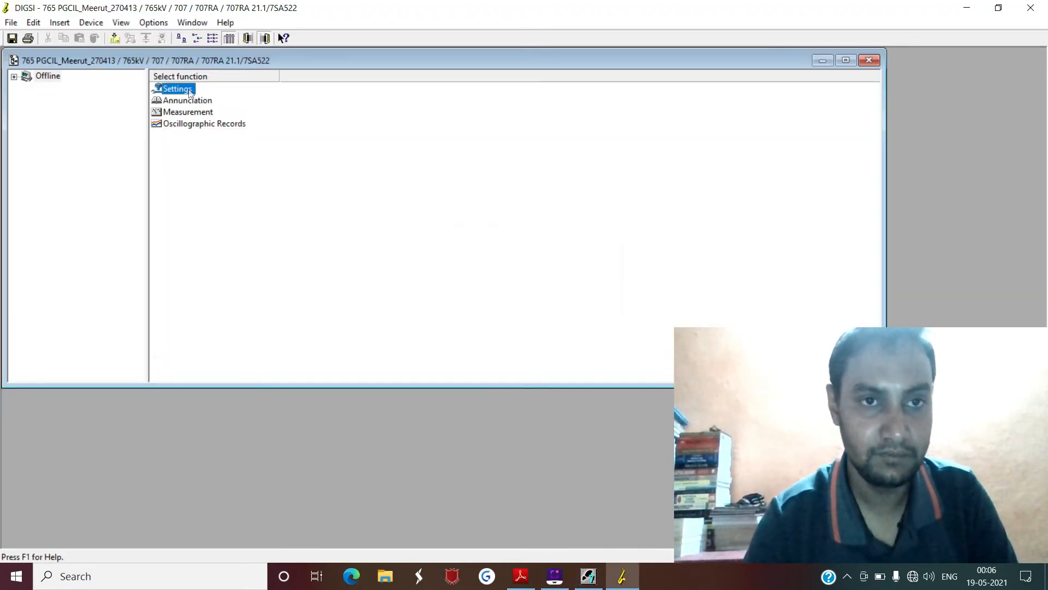
# Step: Open the device's Masking I/O configuration matrix, maximize it, and expand the BINARY INPUT group
pyautogui.doubleClick(189, 92)
pyautogui.doubleClick(190, 101)
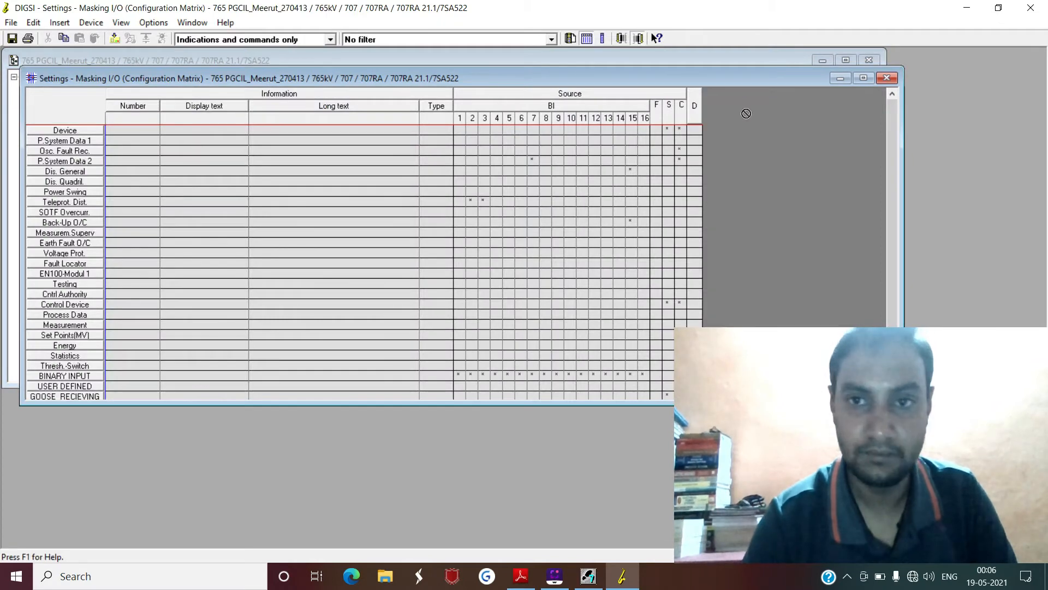
pyautogui.click(864, 79)
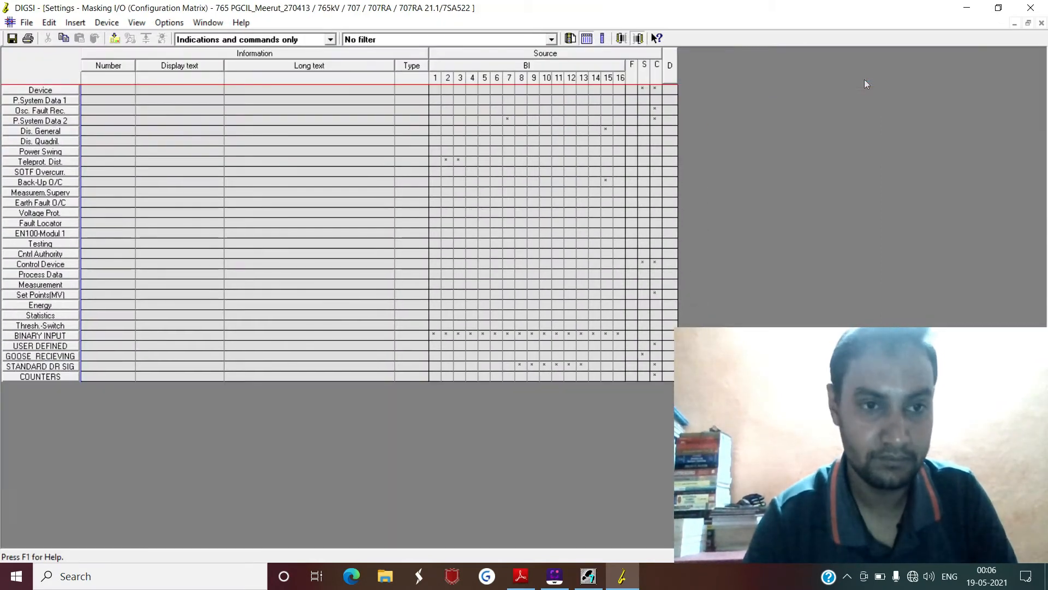
pyautogui.click(34, 337)
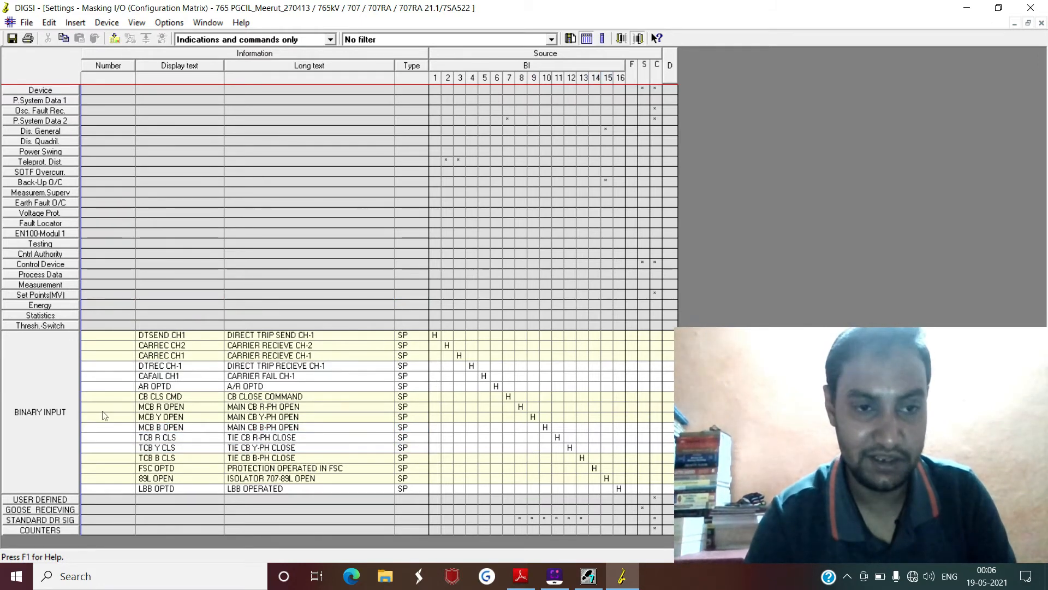
# Step: Collapse and re-expand the BINARY INPUT group, and expand the Teleprot. Dist. group to compare the assignments of binary input 2
pyautogui.doubleClick(61, 370)
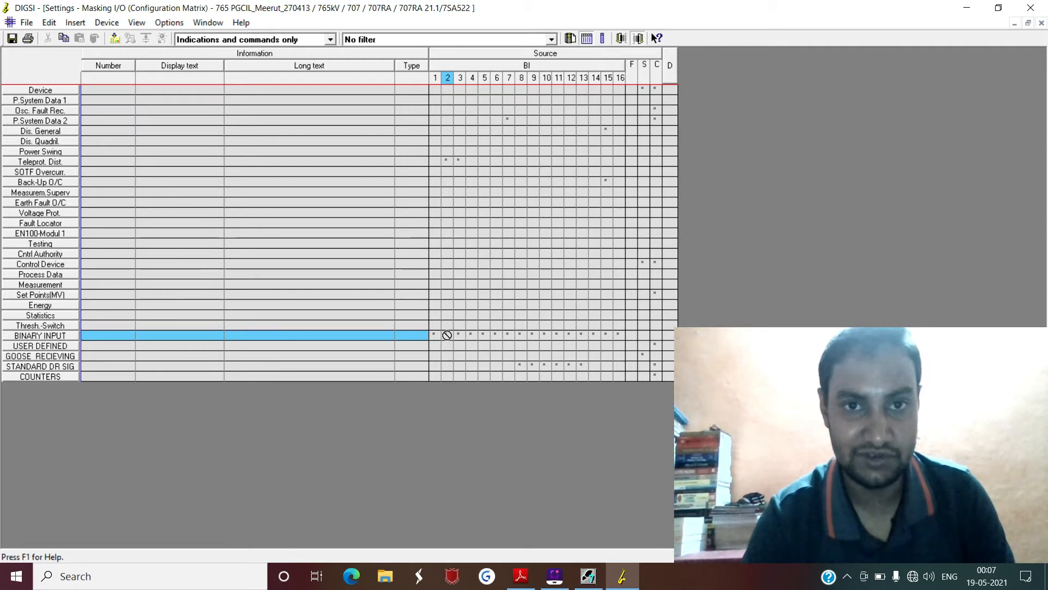
pyautogui.rightClick(446, 335)
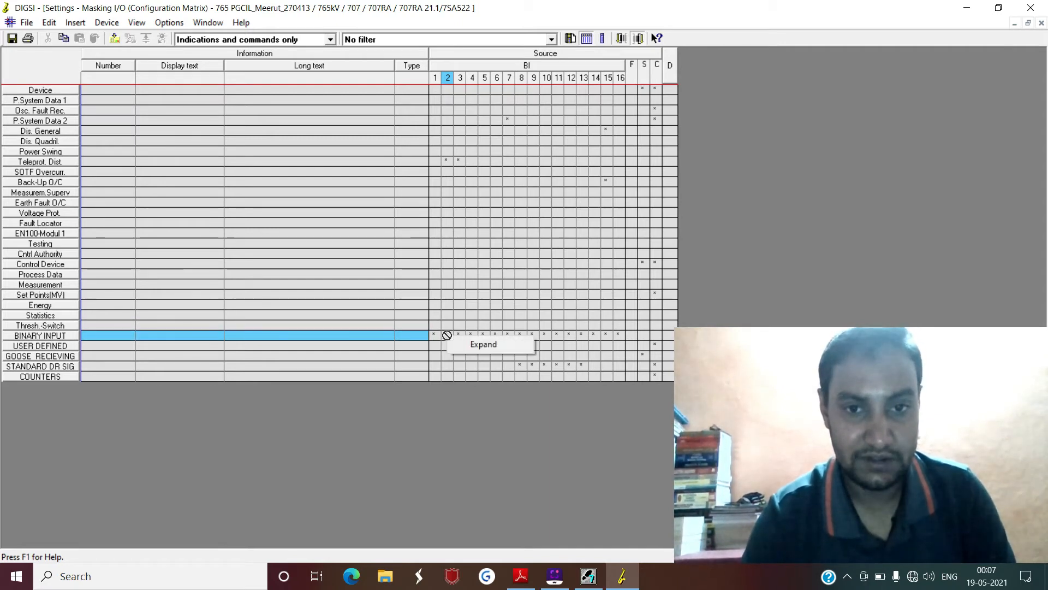
pyautogui.click(459, 345)
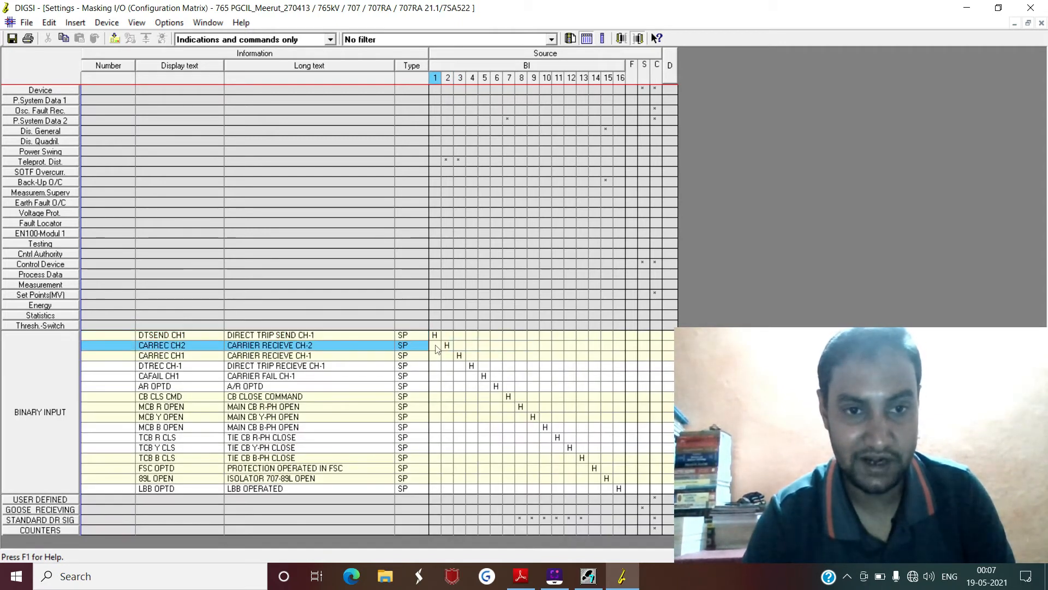
pyautogui.moveTo(447, 345); pyautogui.dragTo(446, 166)
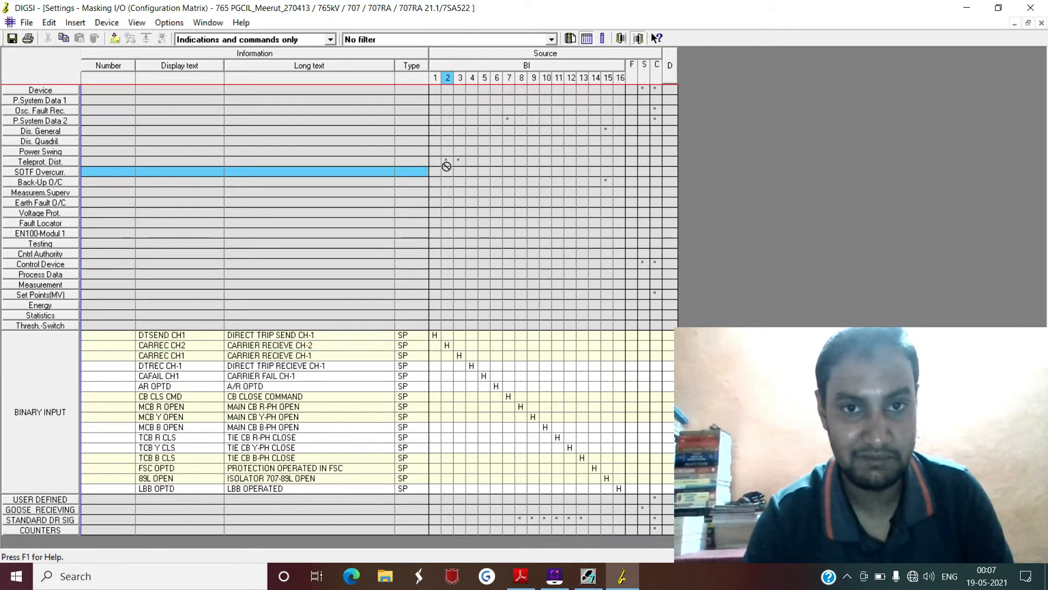
pyautogui.rightClick(447, 162)
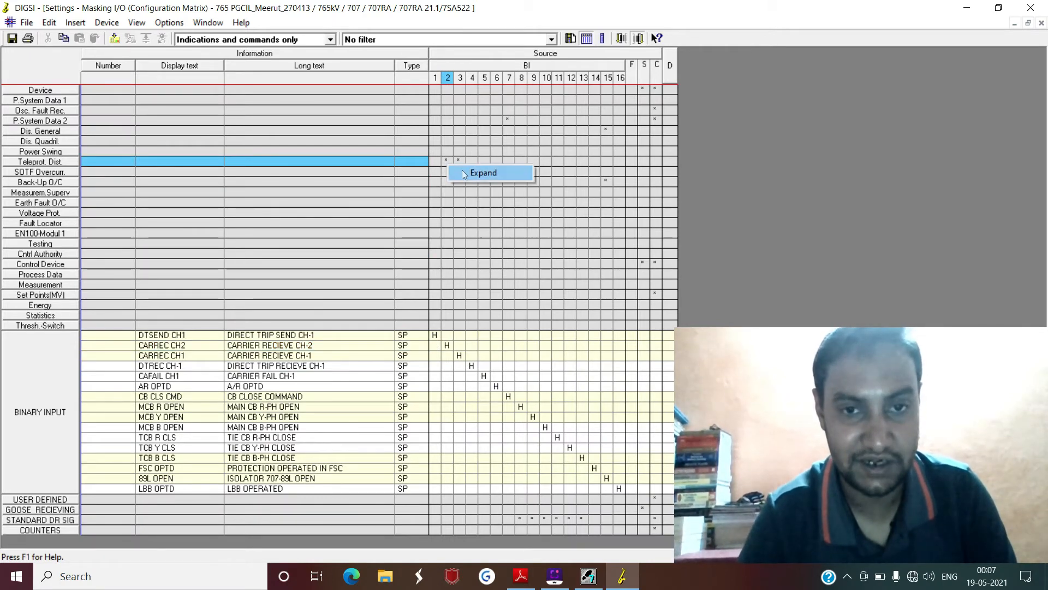
pyautogui.click(483, 173)
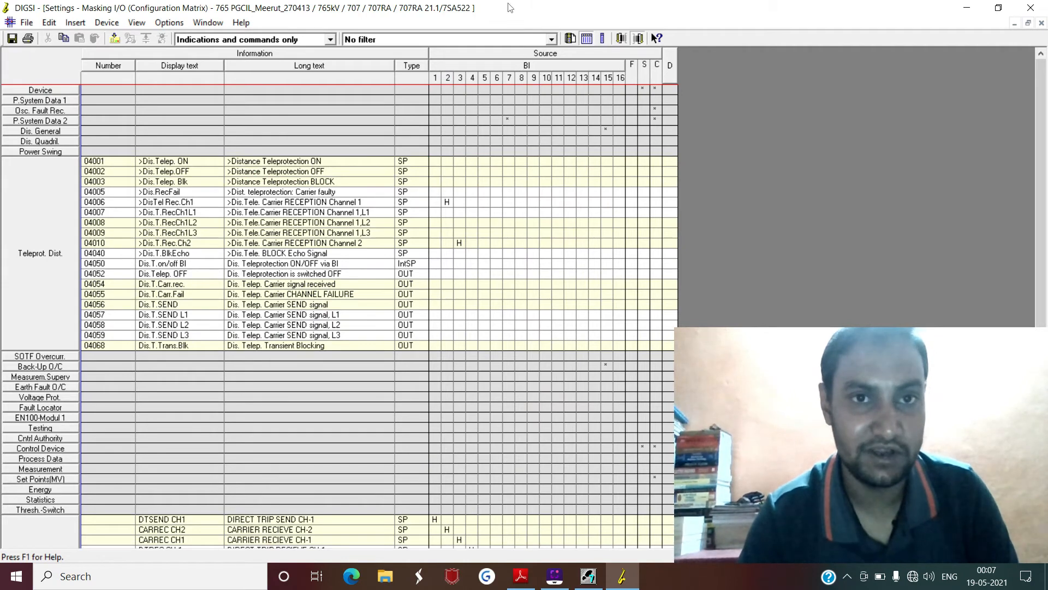
# Step: Filter the matrix to information configured to BI, BO, or LED, and inspect CARREC CH2's assignment to binary input 2
pyautogui.click(474, 41)
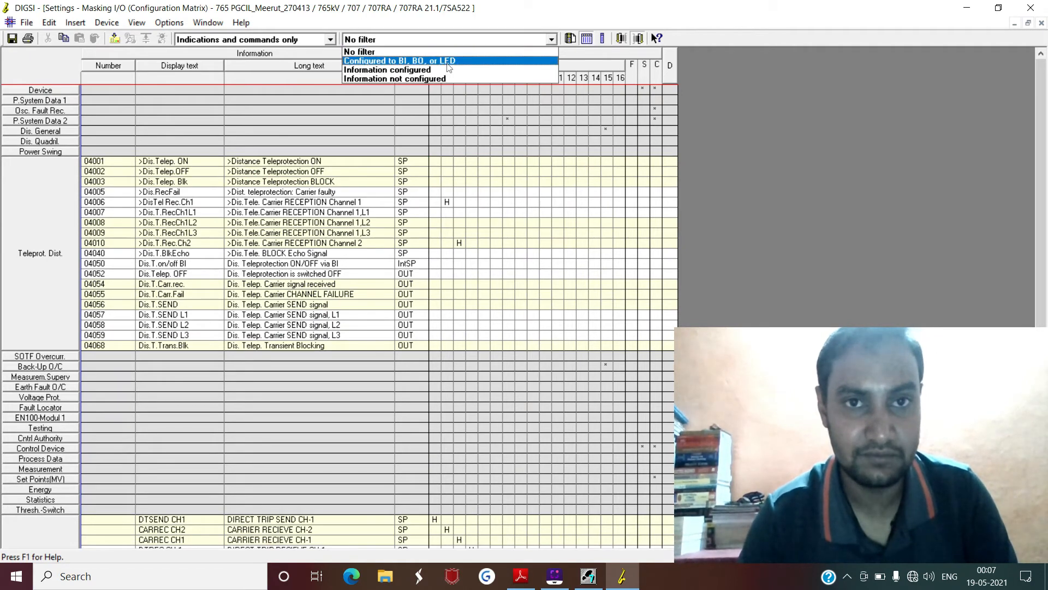
pyautogui.click(447, 66)
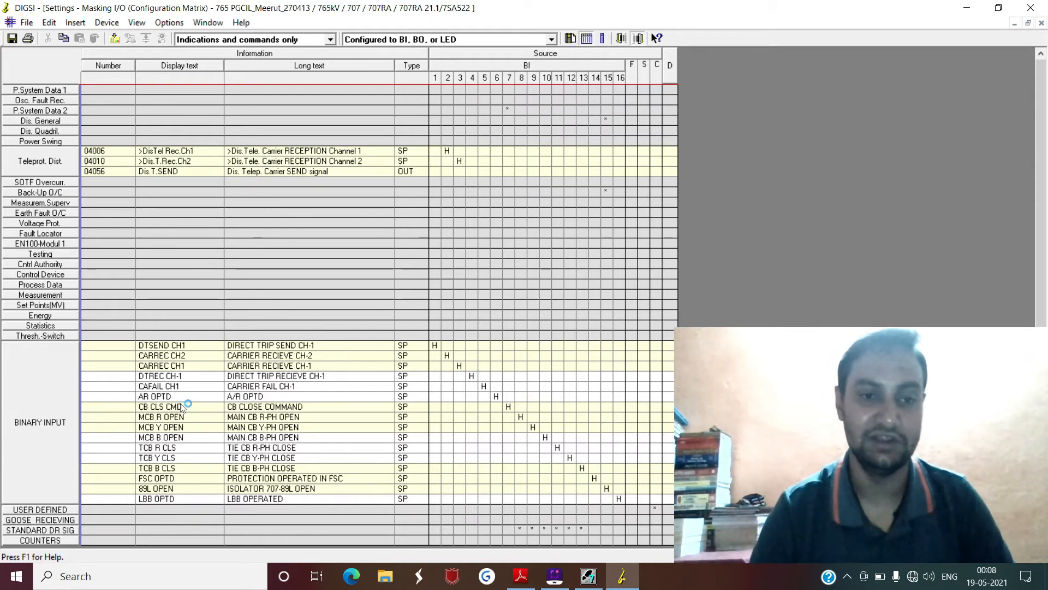
pyautogui.click(445, 355)
pyautogui.click(447, 356)
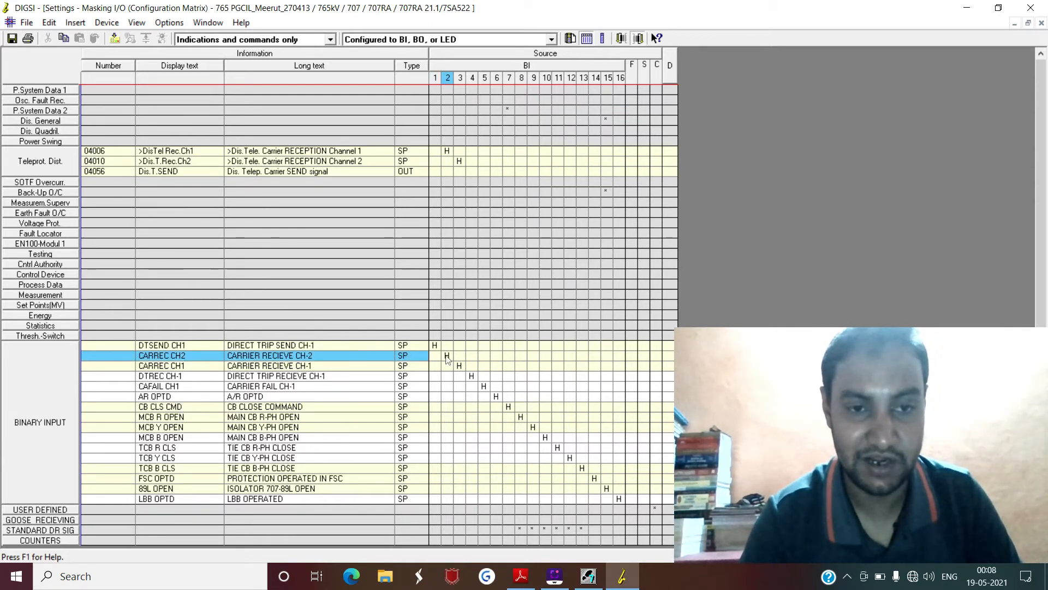
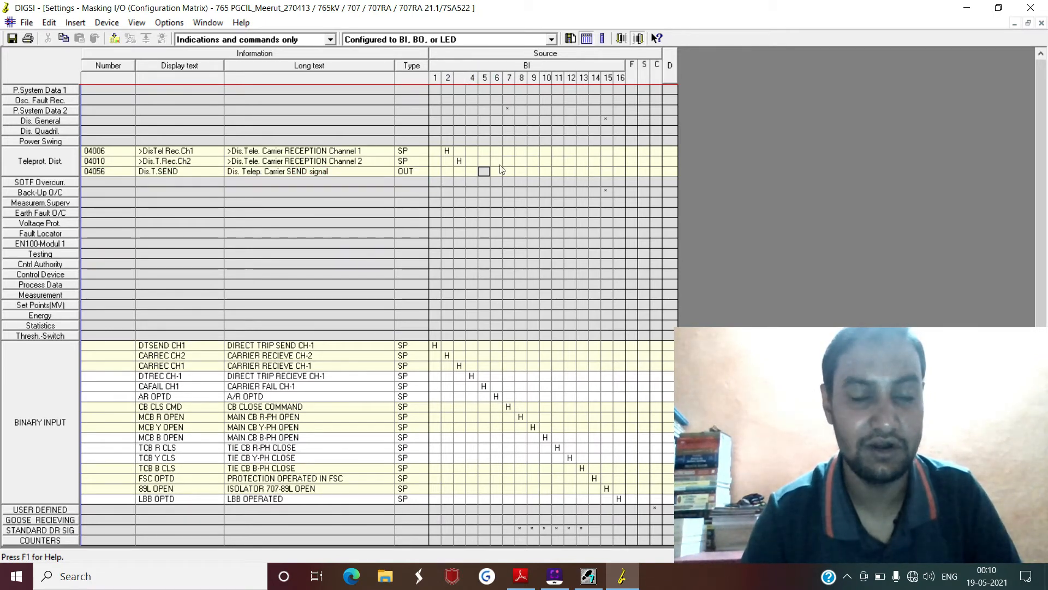
# Step: Collapse Teleprot. Dist. and compare binary input 7's Manual Close assignment in P.System Data 2 with the wiring drawing in Adobe Reader
pyautogui.doubleClick(46, 162)
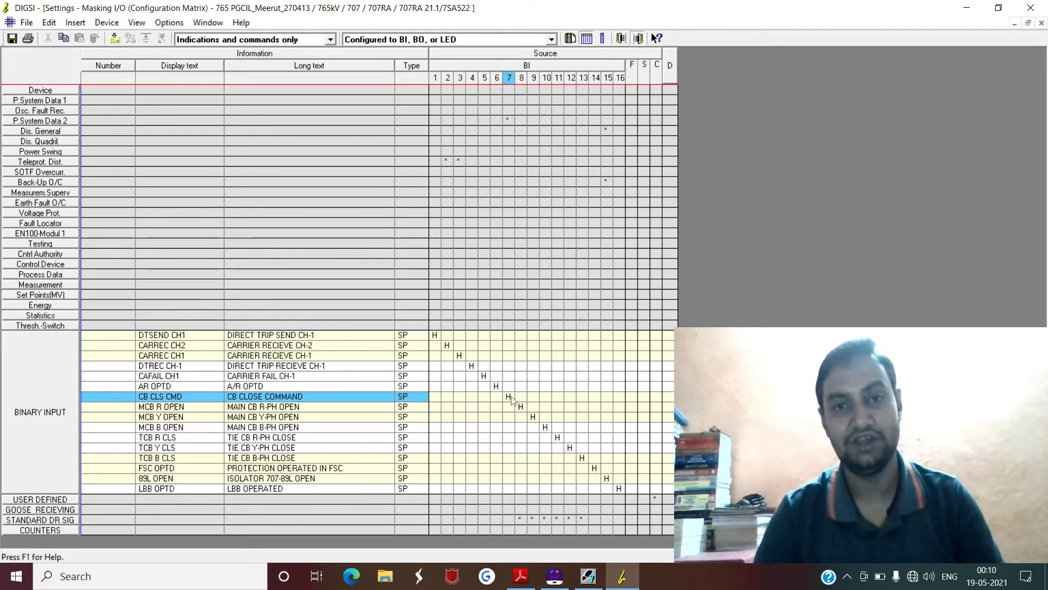
pyautogui.moveTo(512, 399); pyautogui.dragTo(512, 123)
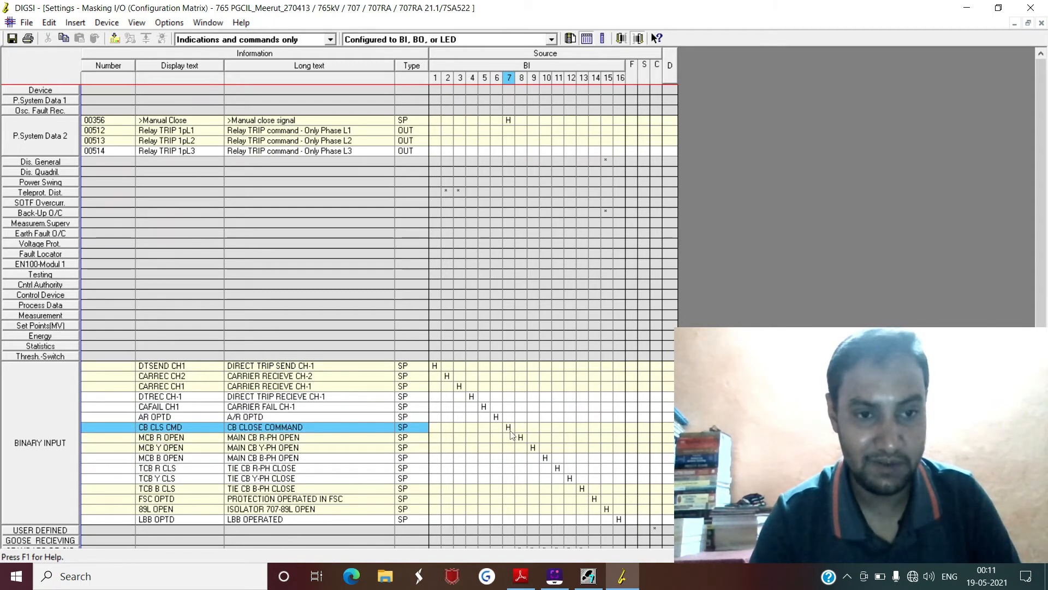
pyautogui.click(521, 578)
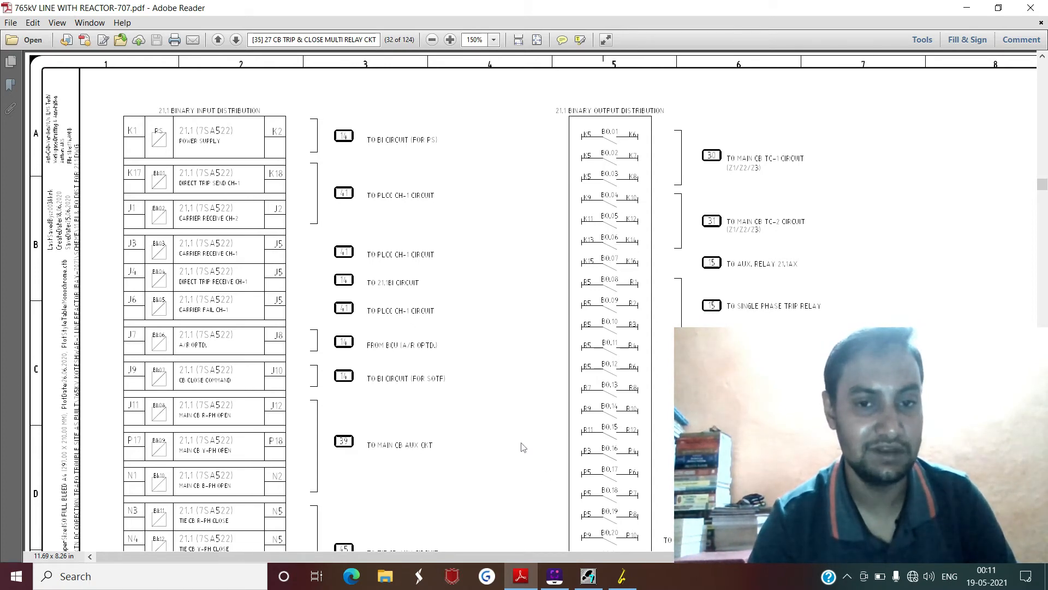
pyautogui.click(622, 576)
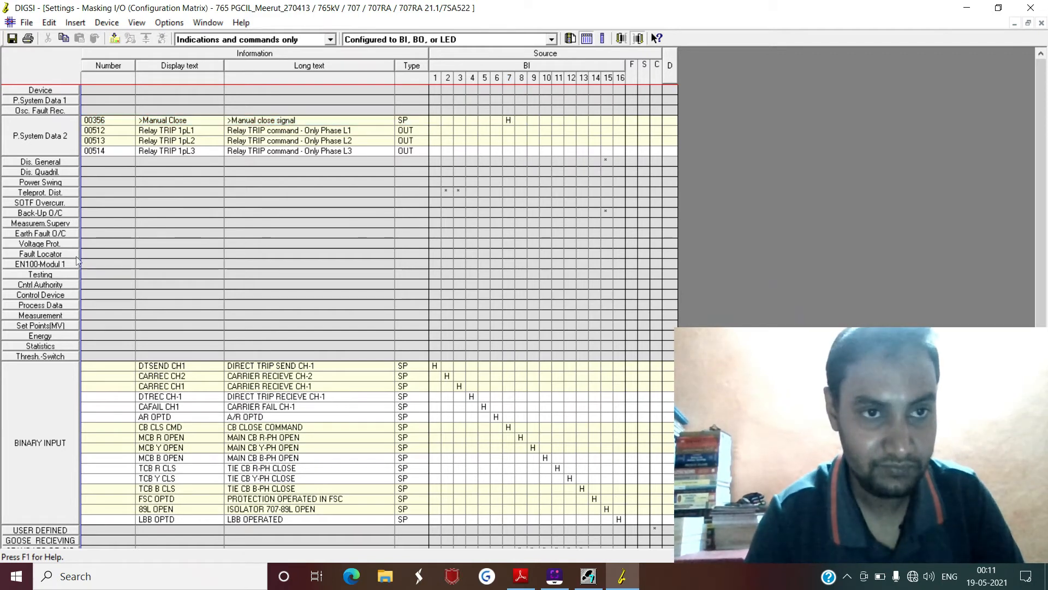
pyautogui.click(66, 142)
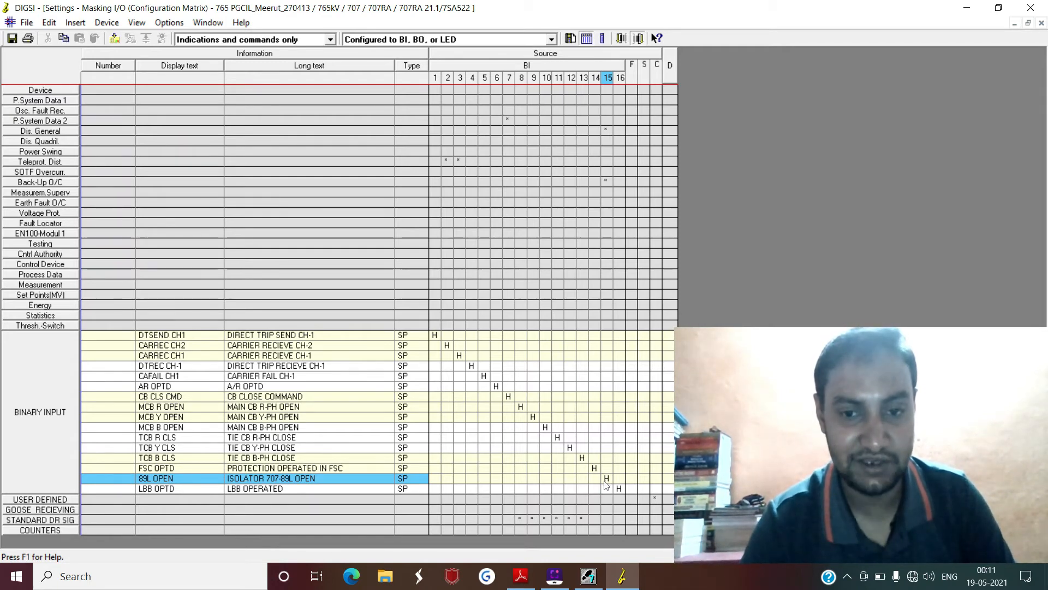
# Step: Check the isolator 707-89L binary input 15 in the Adobe Reader drawing's 21.1 binary input distribution, and return to DIGSI
pyautogui.click(518, 576)
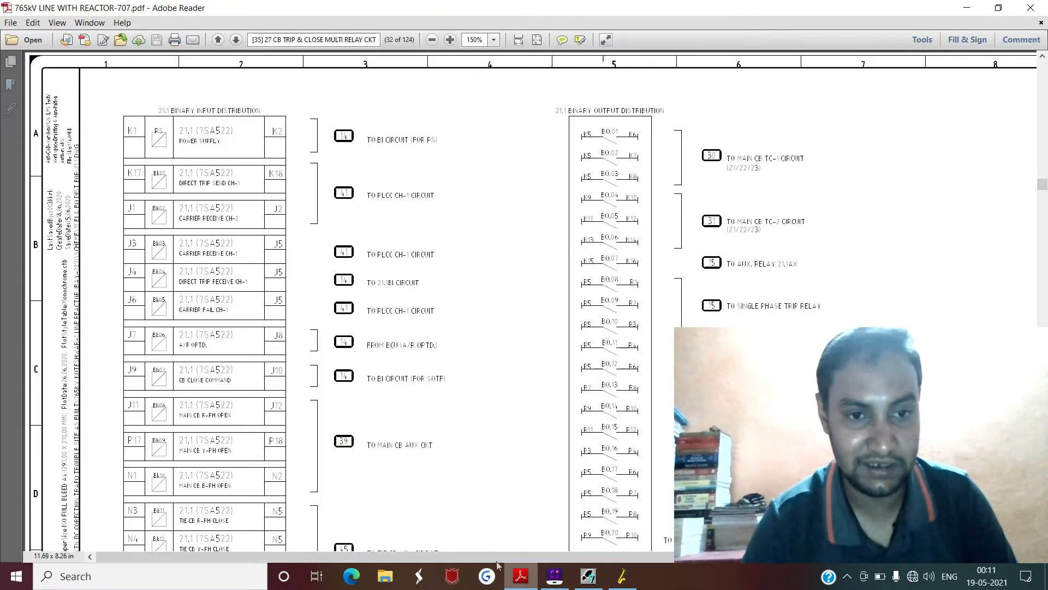
pyautogui.scroll(-3, 530, 300)
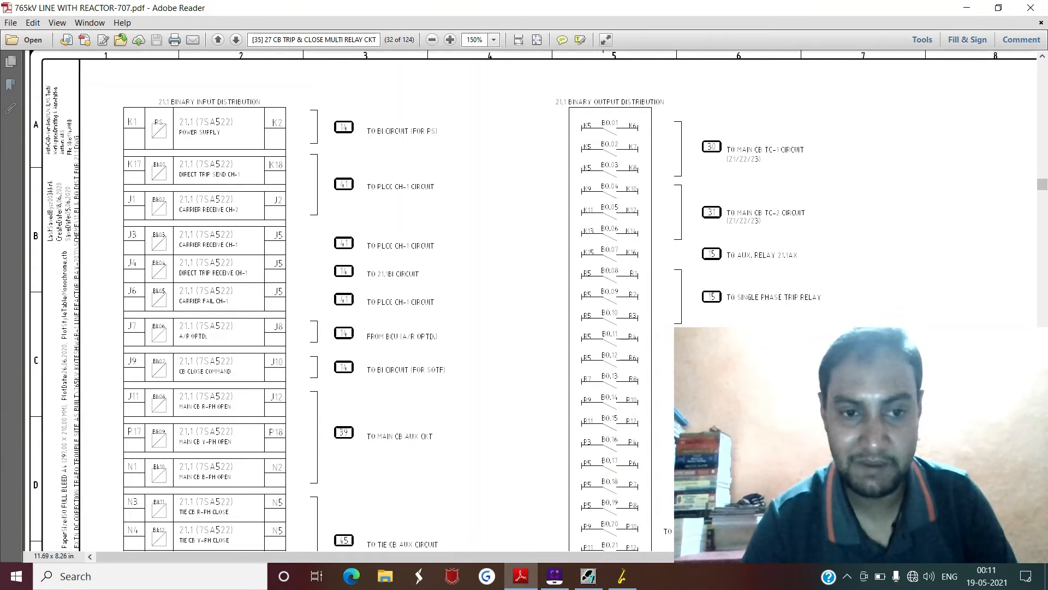
pyautogui.scroll(-5, 183, 505)
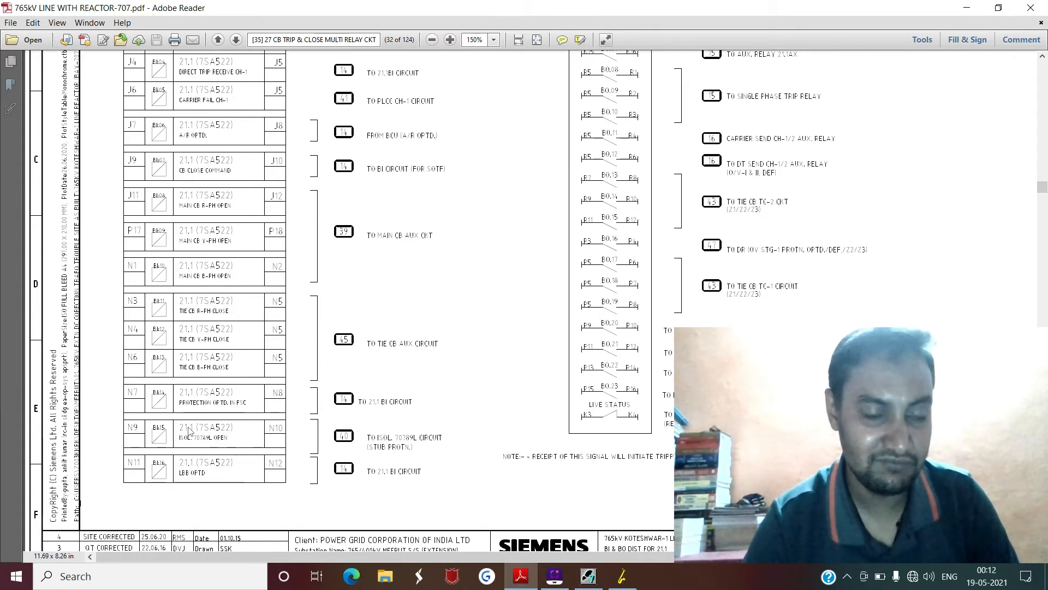
pyautogui.click(611, 583)
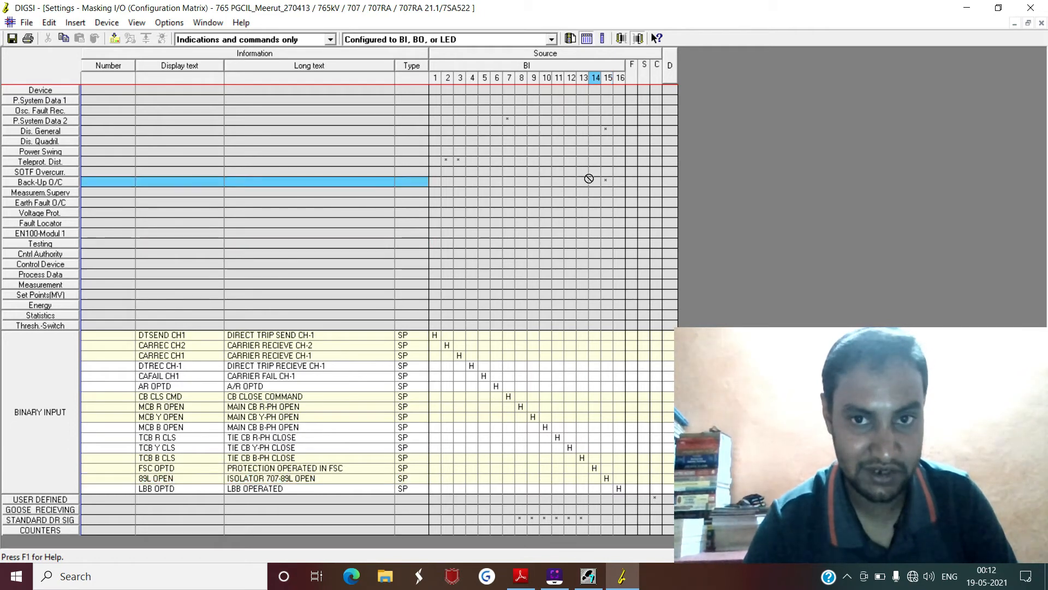
# Step: Expand the Back-Up O/C group to examine which signal uses binary input 15, and collapse the group again
pyautogui.rightClick(610, 183)
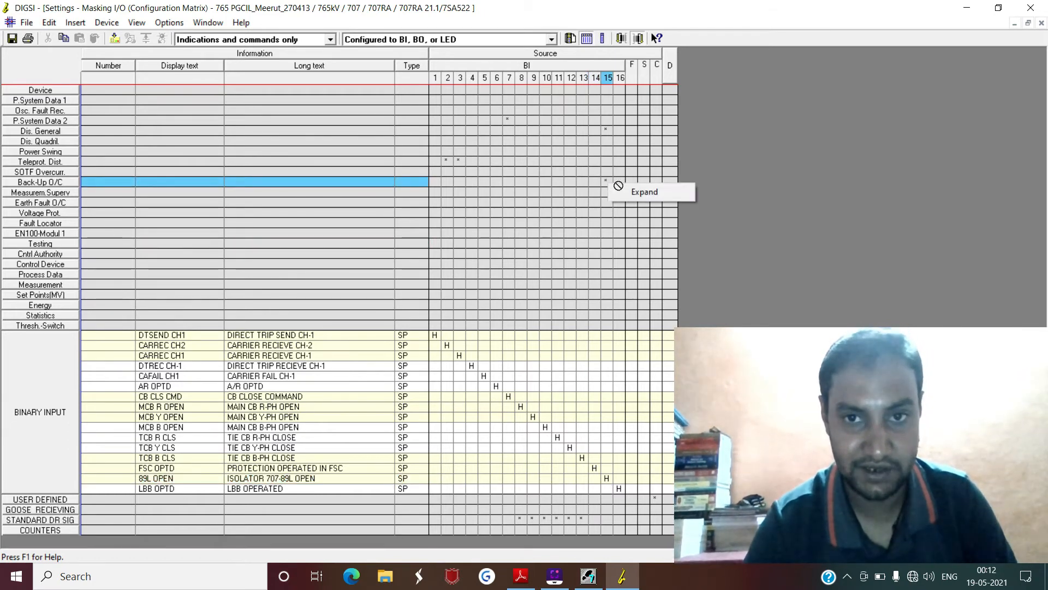
pyautogui.click(617, 188)
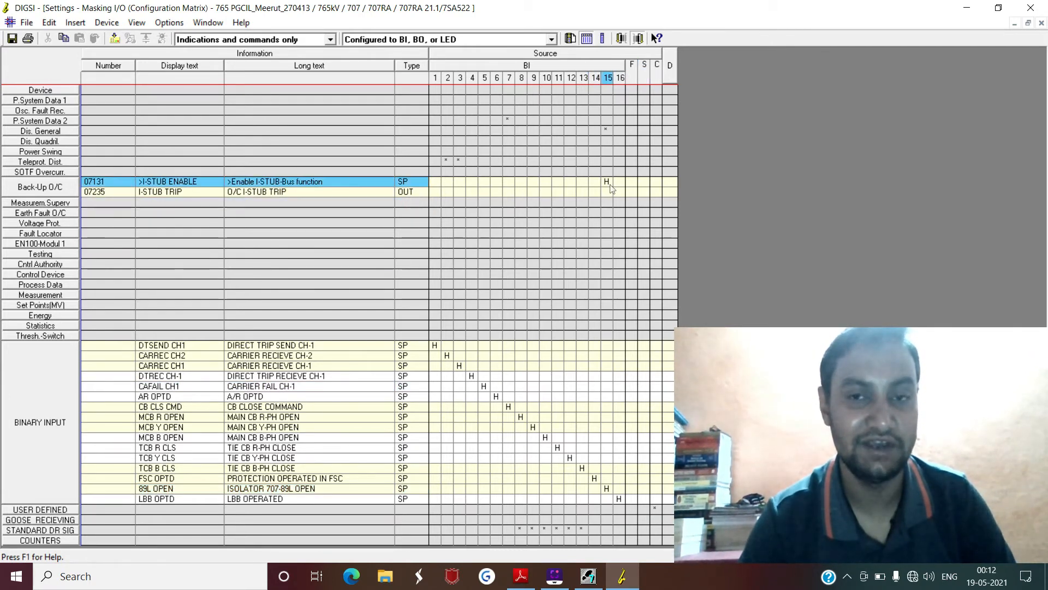
pyautogui.click(77, 188)
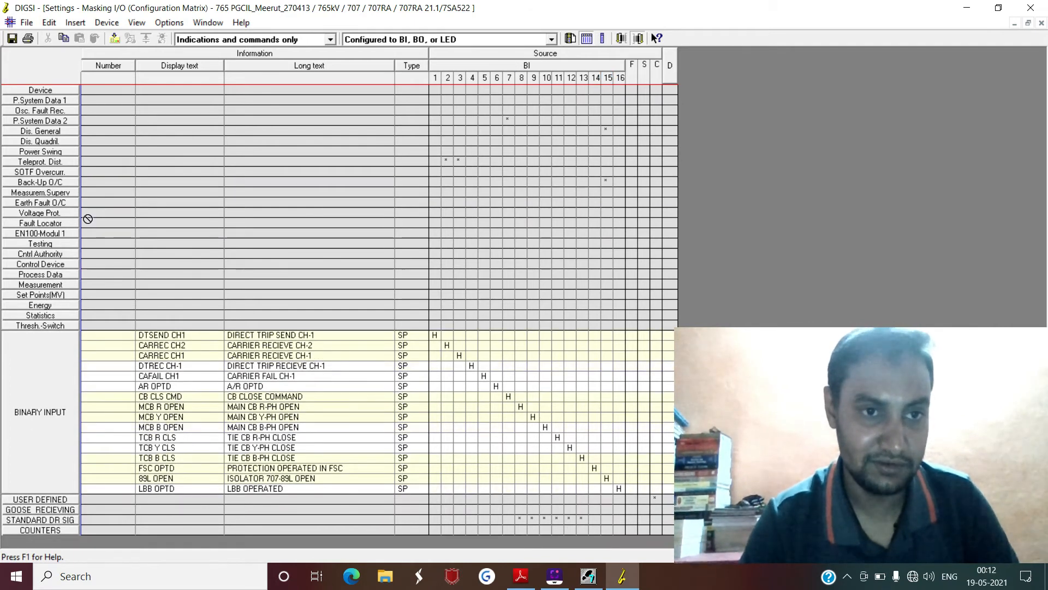
# Step: Collapse the BINARY INPUT group, switch the detailed columns from BI to BO, and expand the P.System Data 2 group
pyautogui.click(52, 353)
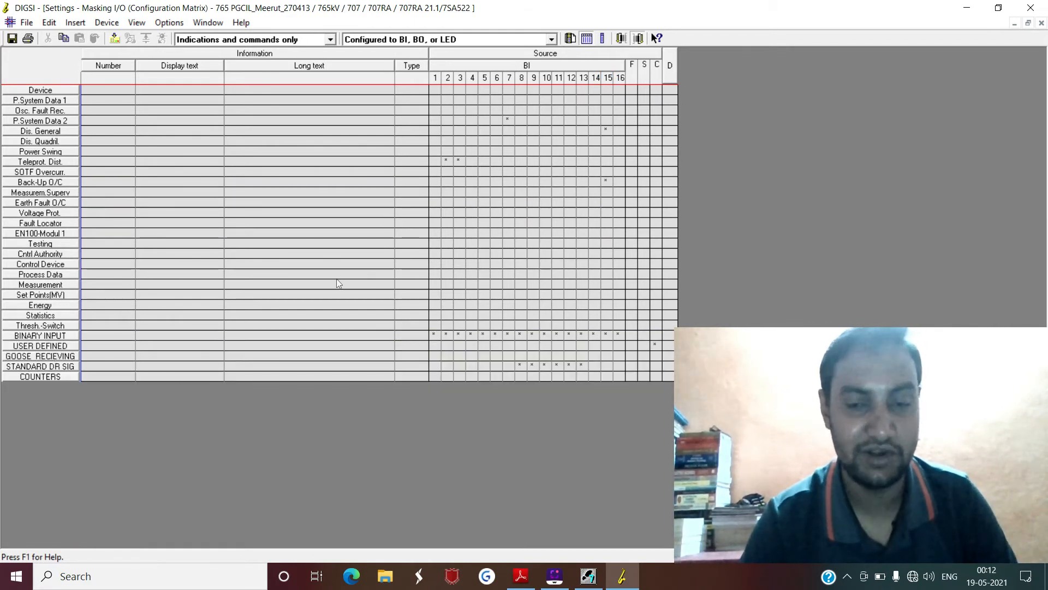
pyautogui.click(579, 63)
pyautogui.click(493, 67)
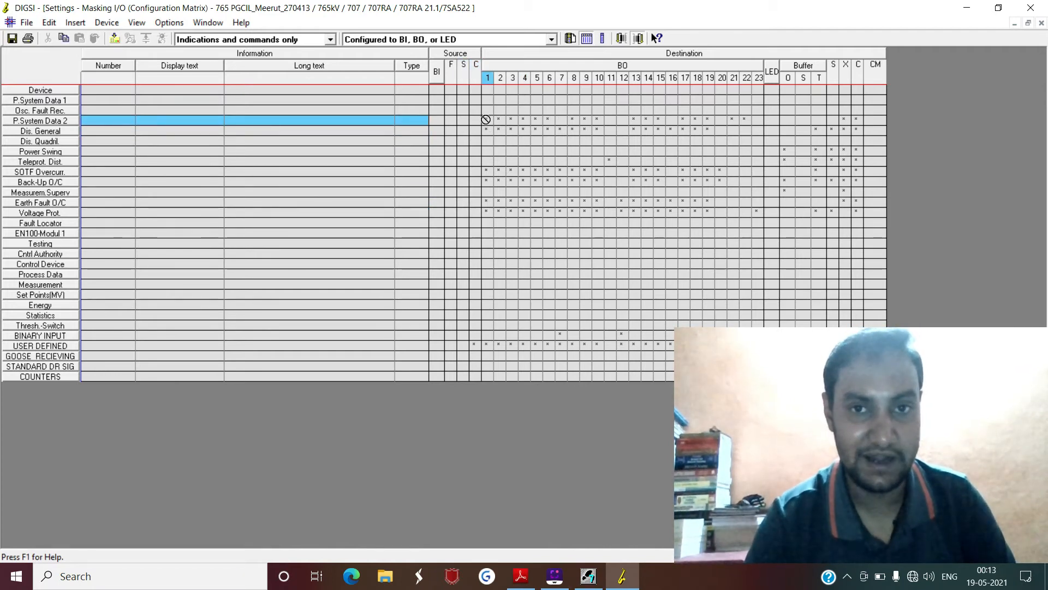
pyautogui.rightClick(487, 121)
pyautogui.click(498, 129)
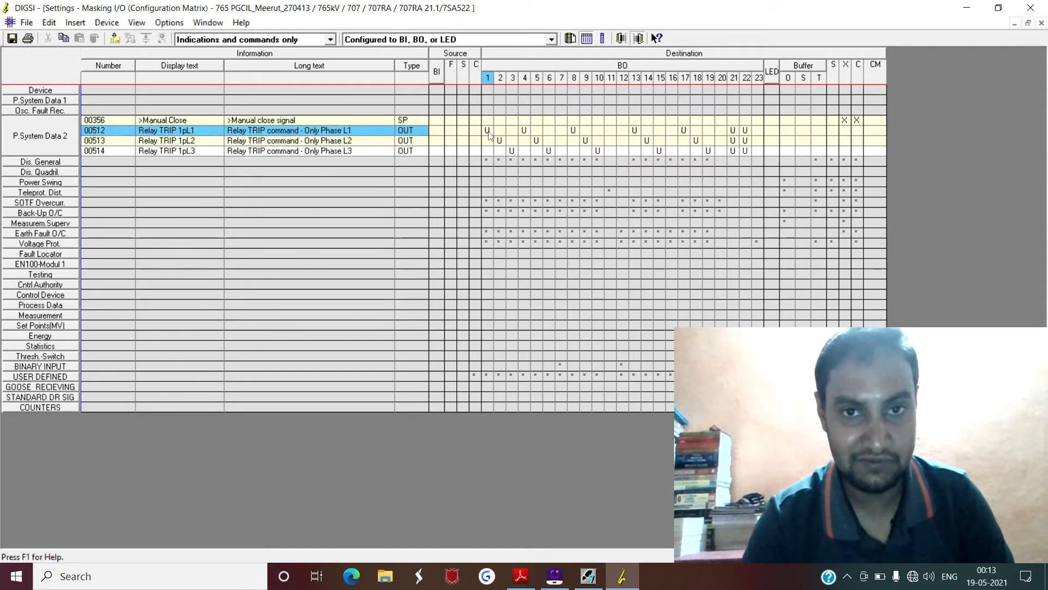
# Step: Review the 21.1 binary output distribution for the main CB trip circuits in the Adobe Reader drawing, and return to DIGSI
pyautogui.click(529, 578)
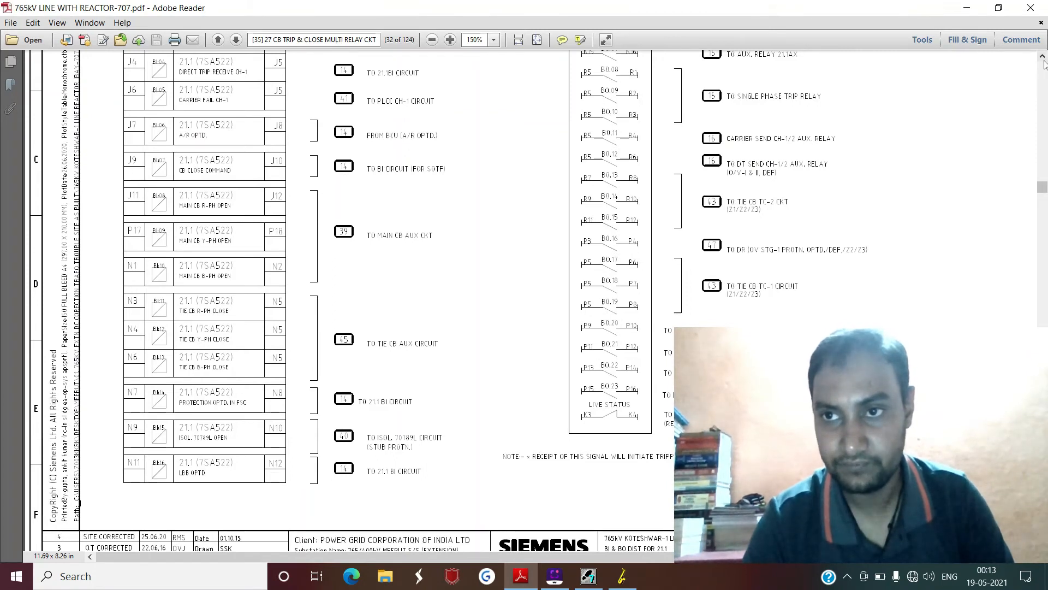
pyautogui.scroll(3, 1045, 64)
pyautogui.scroll(4, 1045, 63)
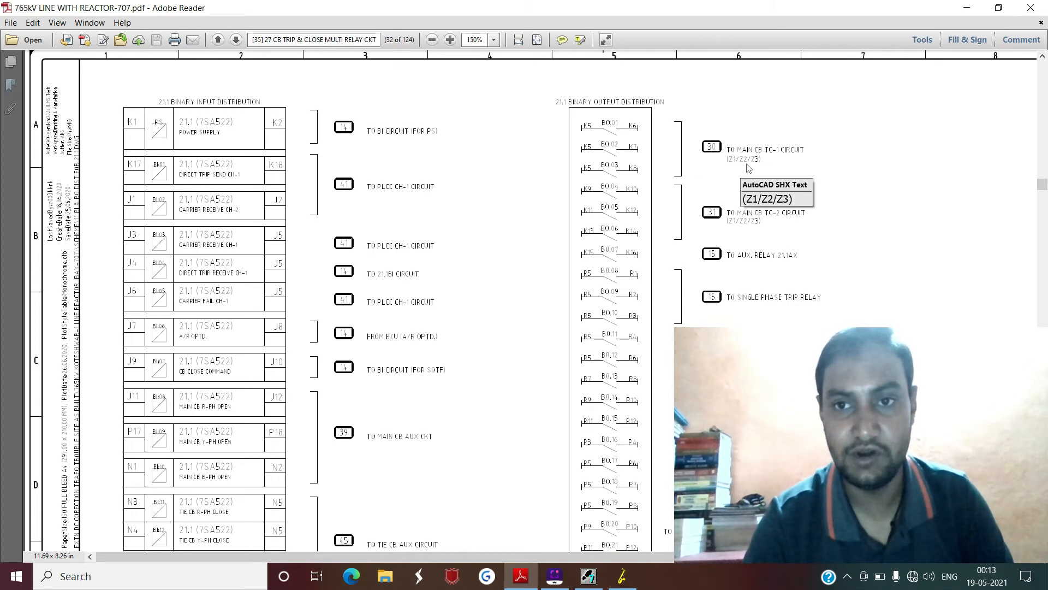
pyautogui.click(624, 576)
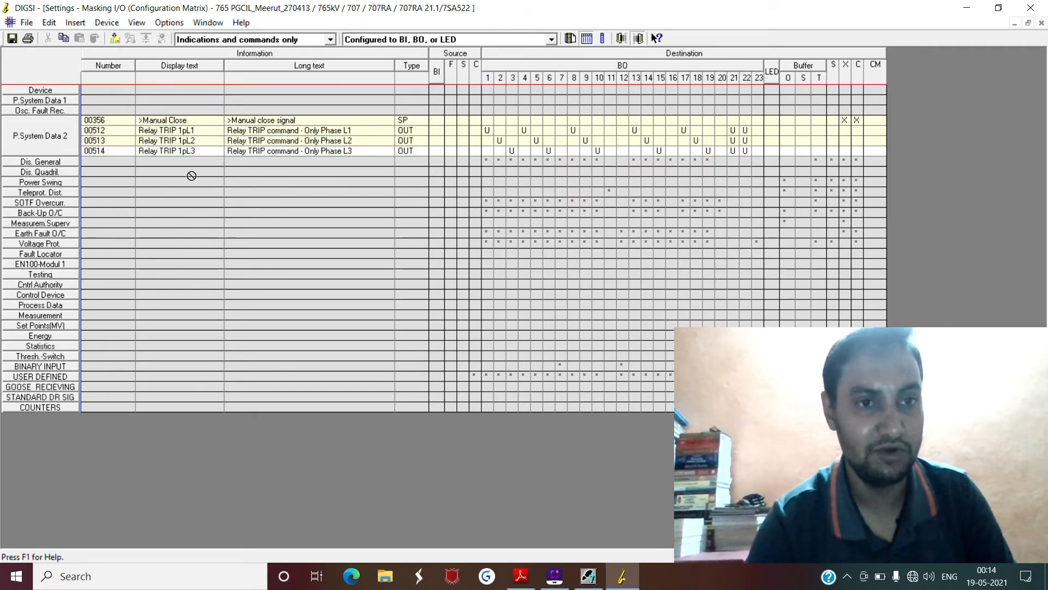
# Step: Expand the Dis. General, SOTF Overcurr., Back-Up O/C, Earth Fault O/C and Voltage Prot. groups to display their binary output assignments
pyautogui.click(71, 163)
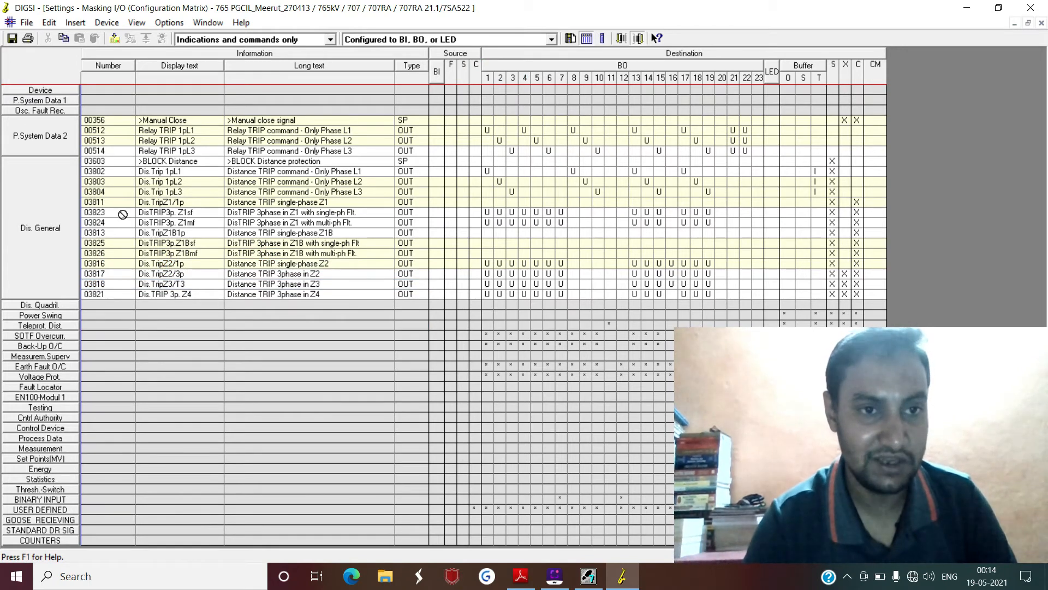
pyautogui.click(64, 342)
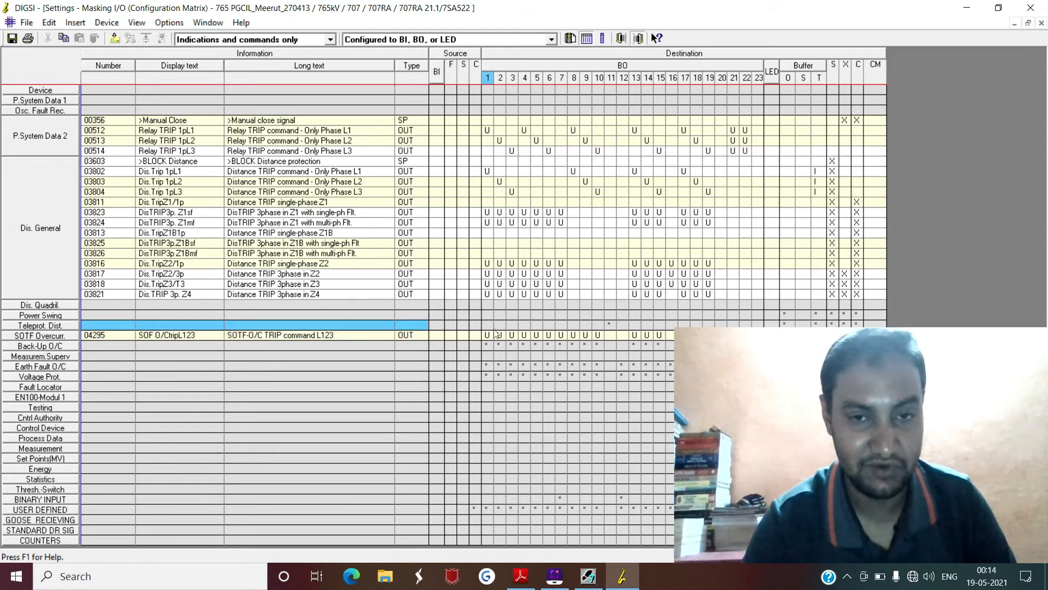
pyautogui.click(53, 345)
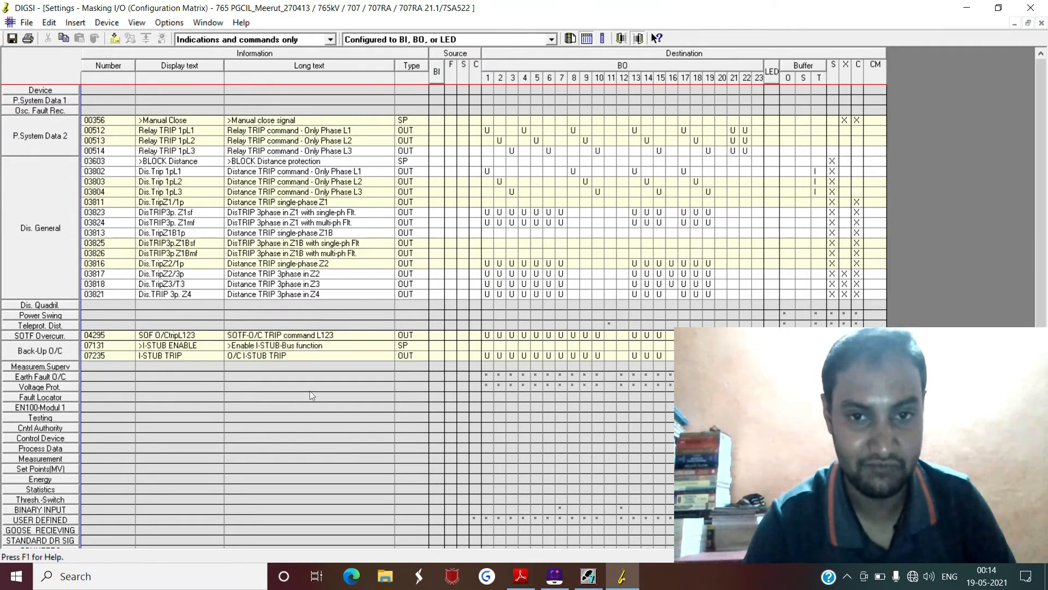
pyautogui.click(62, 377)
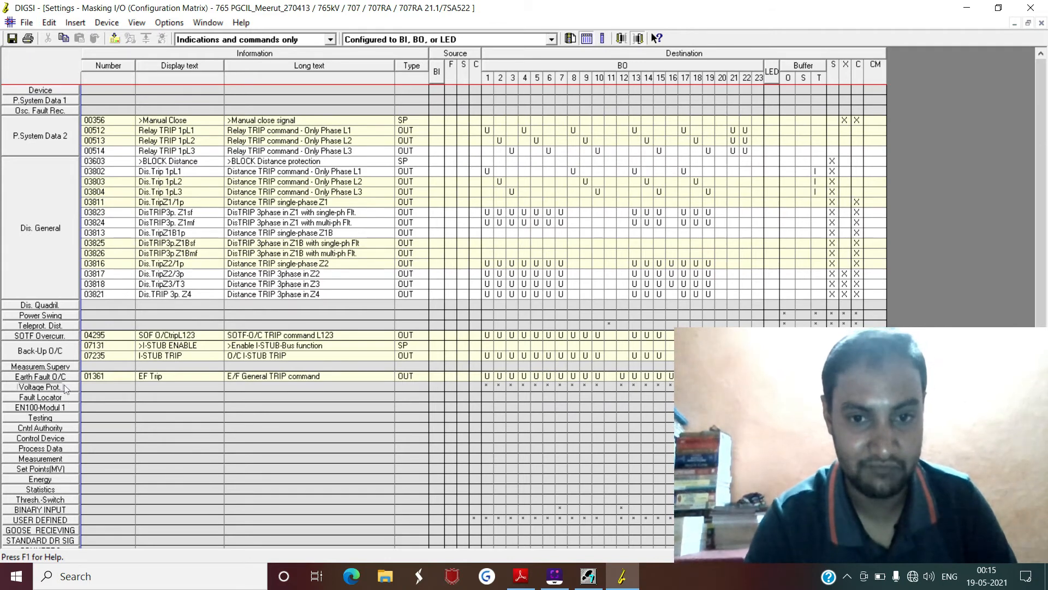
pyautogui.click(64, 386)
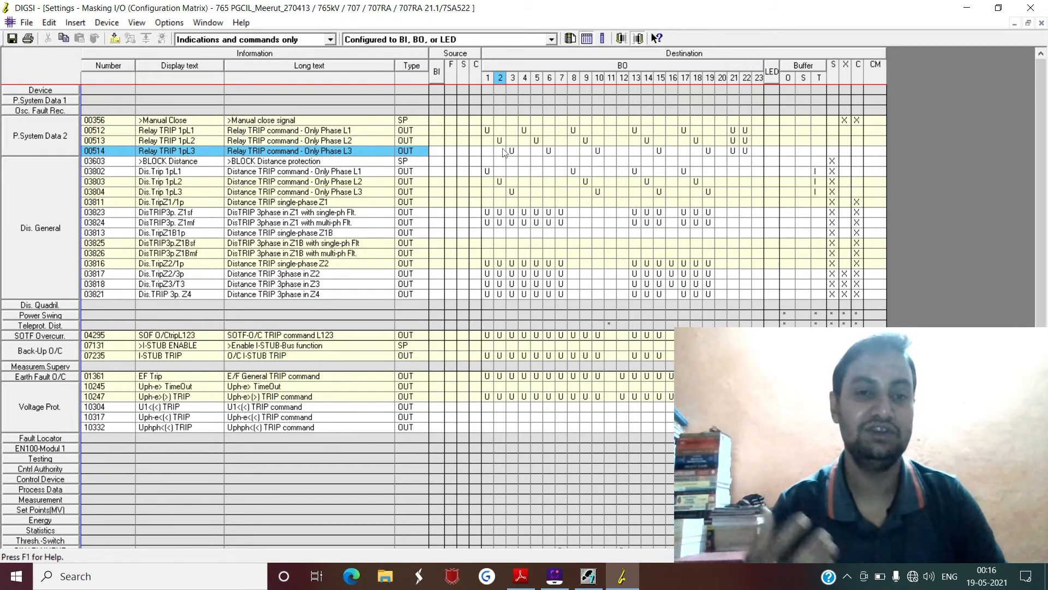
# Step: Check the main CB TC-2 circuit's binary outputs in the Adobe Reader drawing, and return to the DIGSI matrix
pyautogui.click(484, 107)
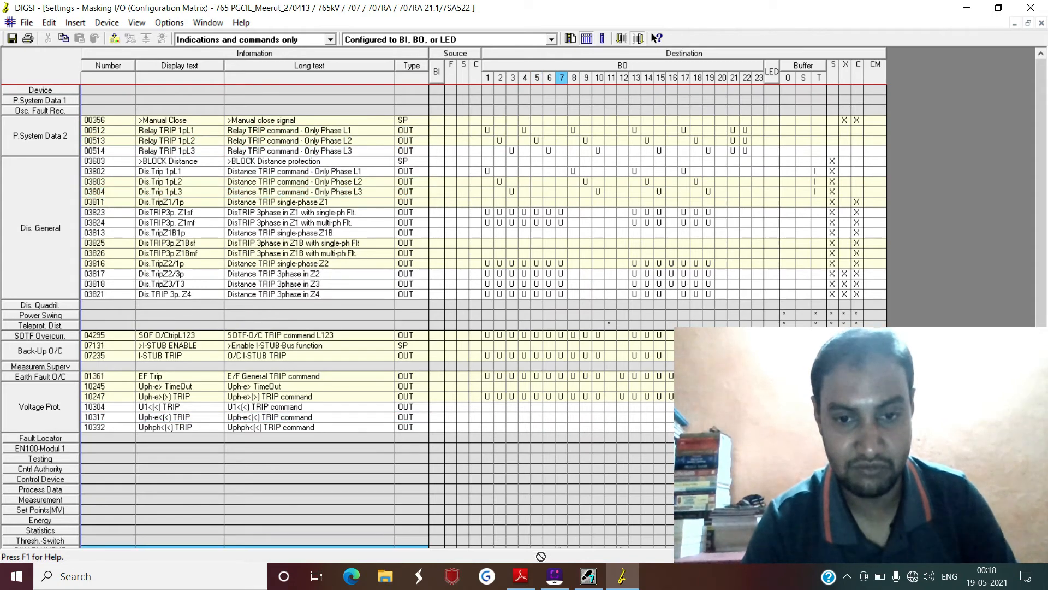
pyautogui.click(520, 576)
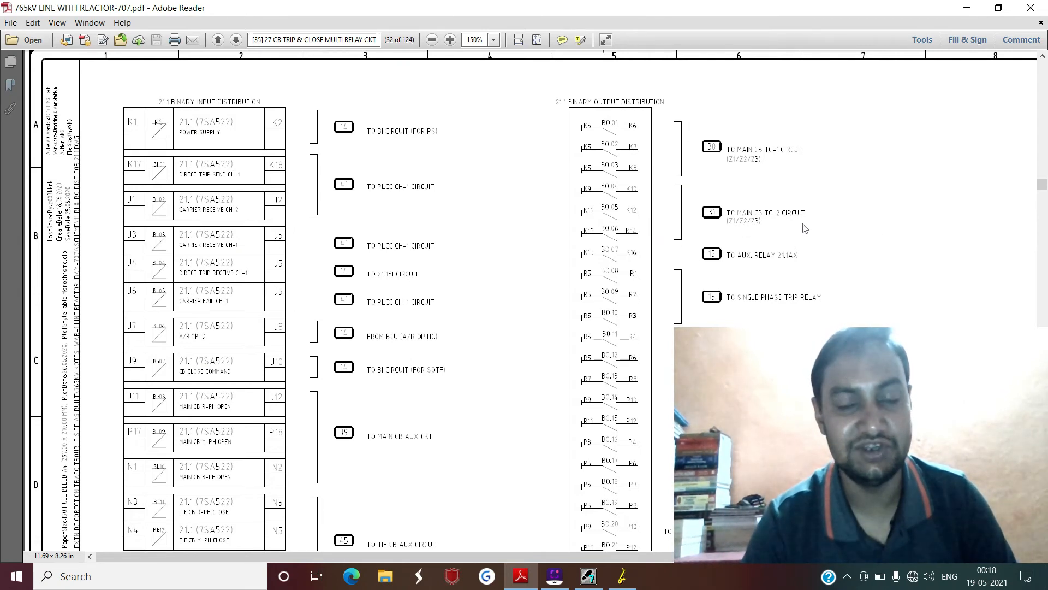
pyautogui.click(617, 579)
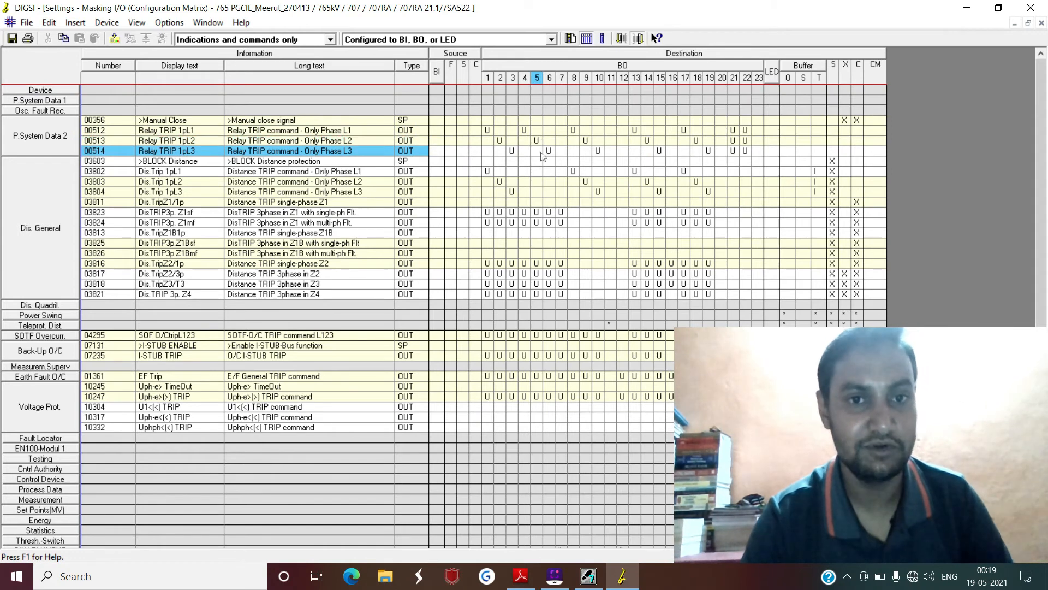
# Step: Clear the Relay TRIP 1pL1, 1pL2 and 1pL3 assignments from binary outputs 4, 5 and 6 respectively
pyautogui.click(548, 151)
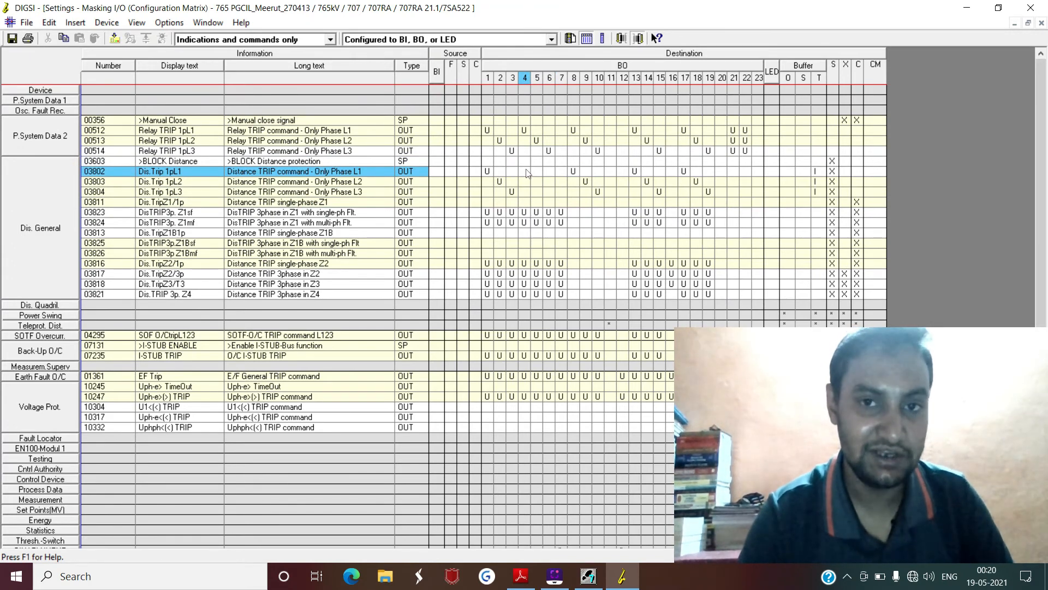
pyautogui.click(524, 131)
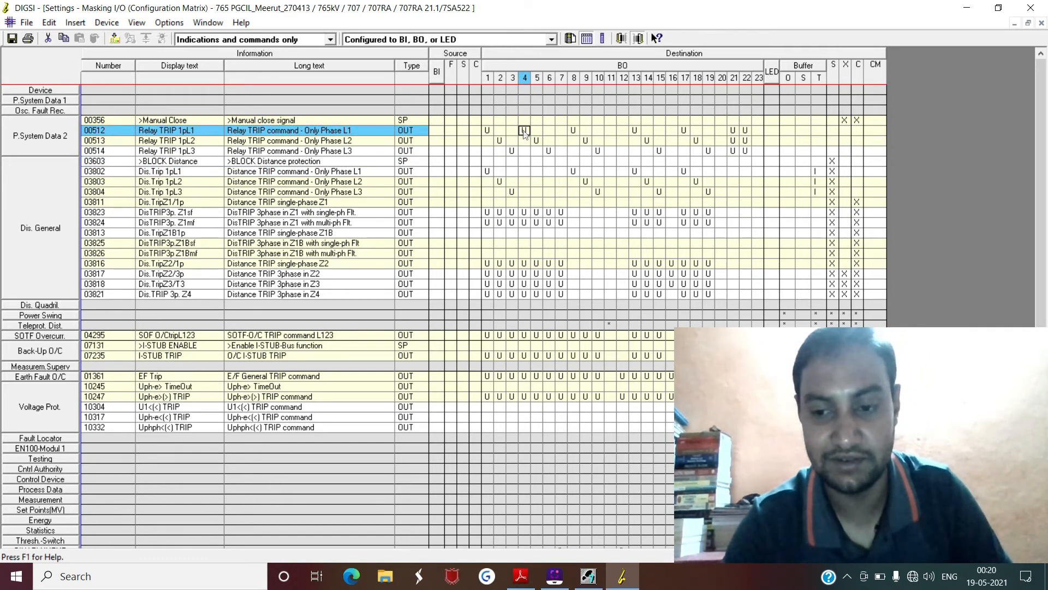
pyautogui.press('BackSpace')
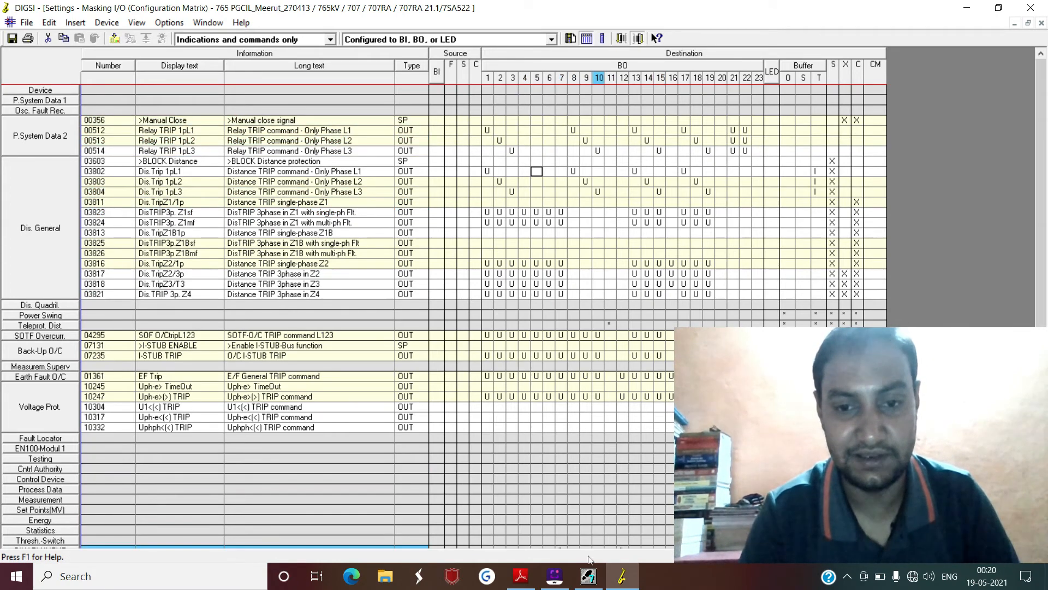
# Step: Review the 21.1 binary output distribution in the Adobe Reader drawing and find the sheet with the aux. relay 21.1AX and single-phase trip relays
pyautogui.click(522, 581)
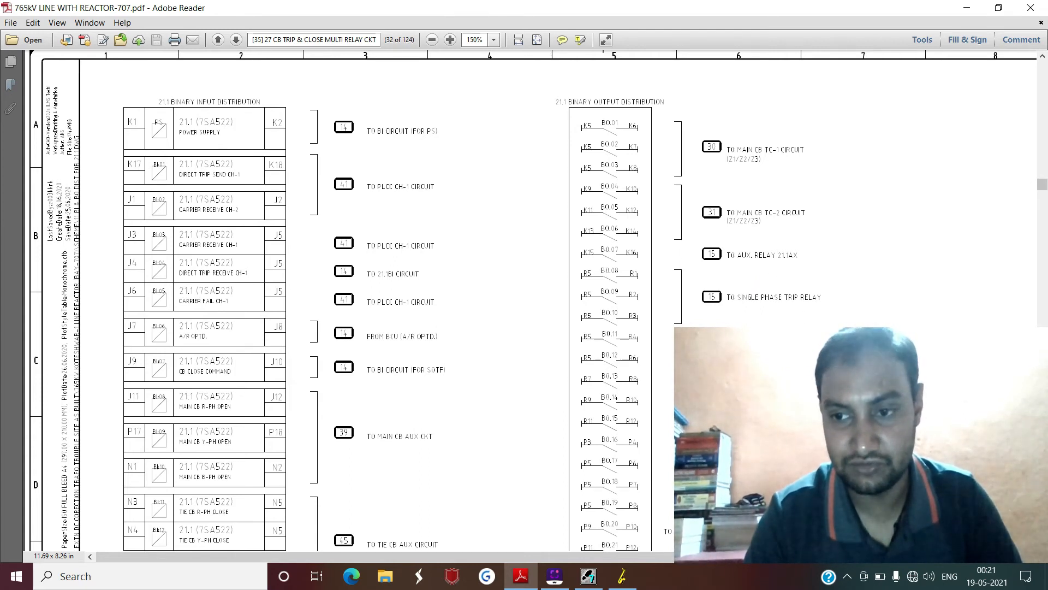
pyautogui.scroll(-4, 349, 301)
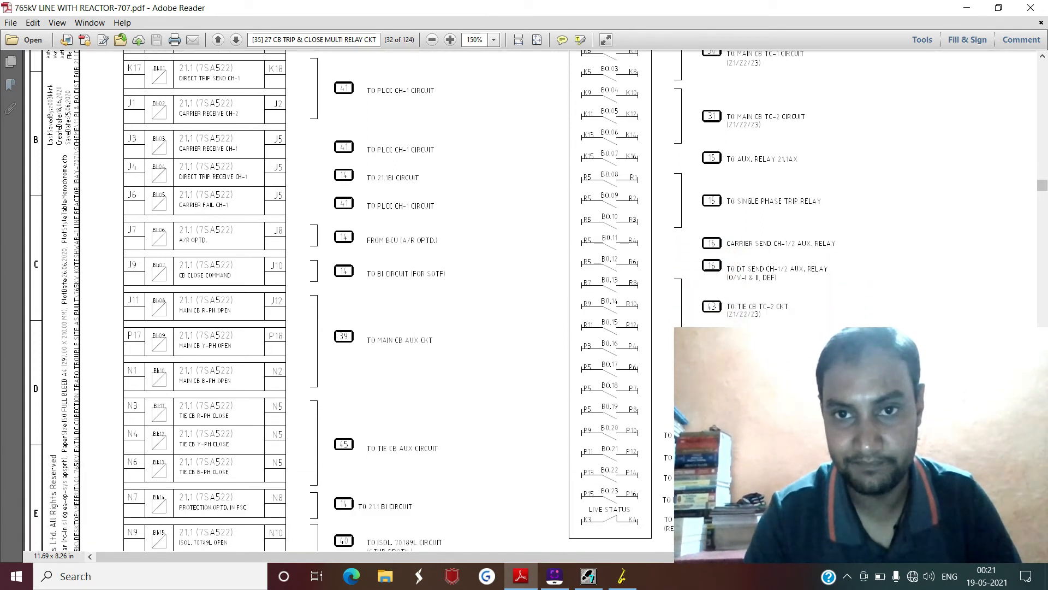
pyautogui.scroll(-10, 349, 301)
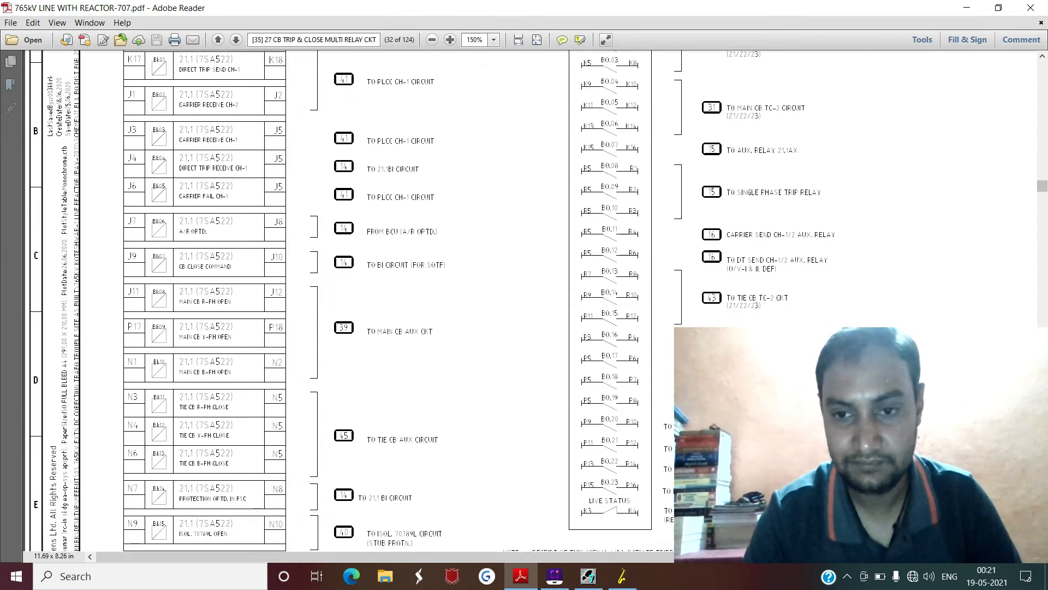
pyautogui.scroll(-1, 350, 300)
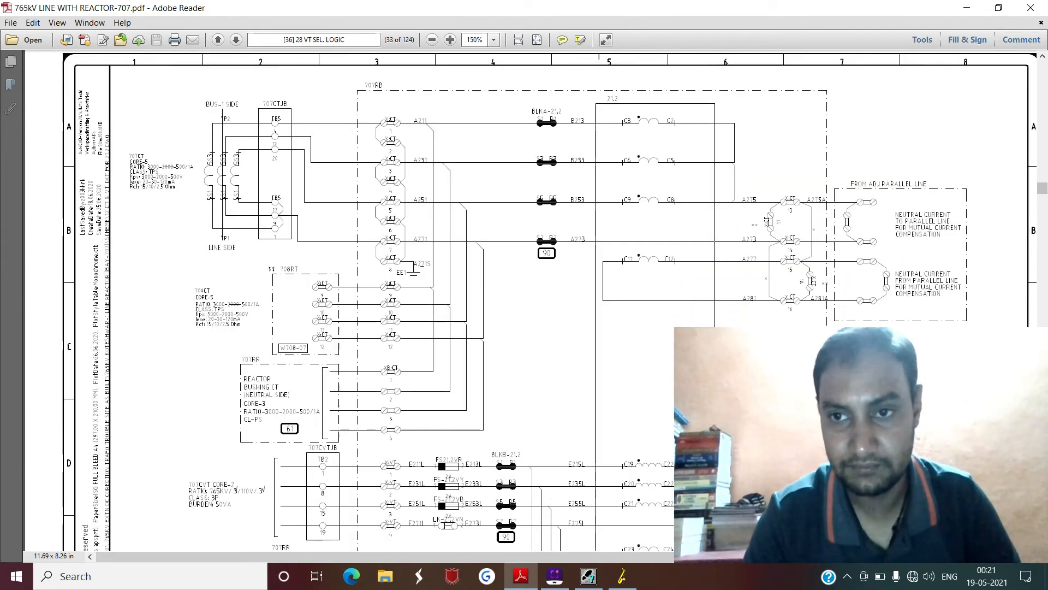
pyautogui.moveTo(983, 557); pyautogui.dragTo(1021, 566)
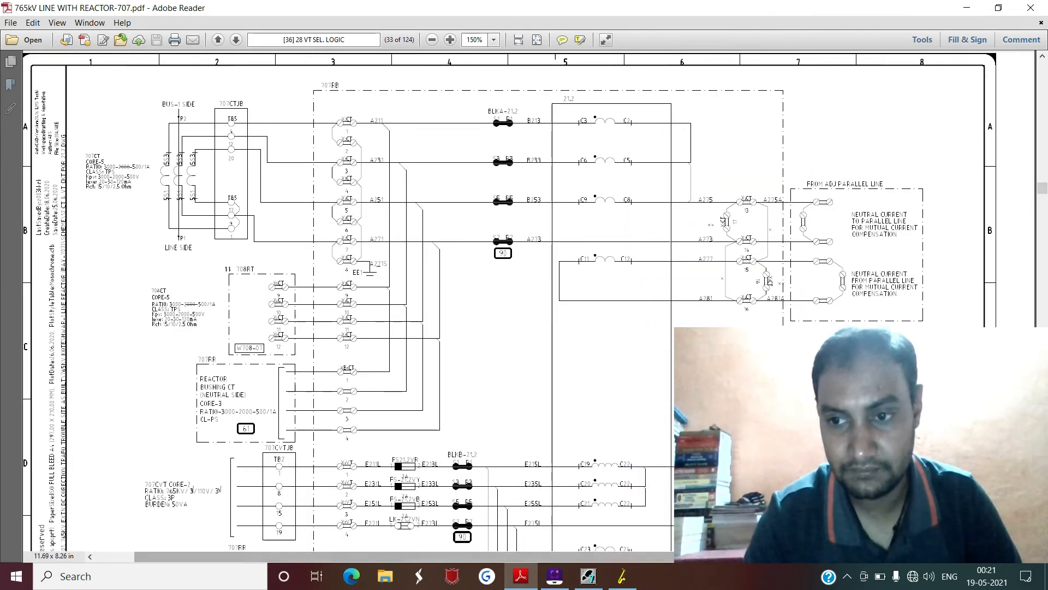
pyautogui.click(432, 40)
pyautogui.click(432, 40)
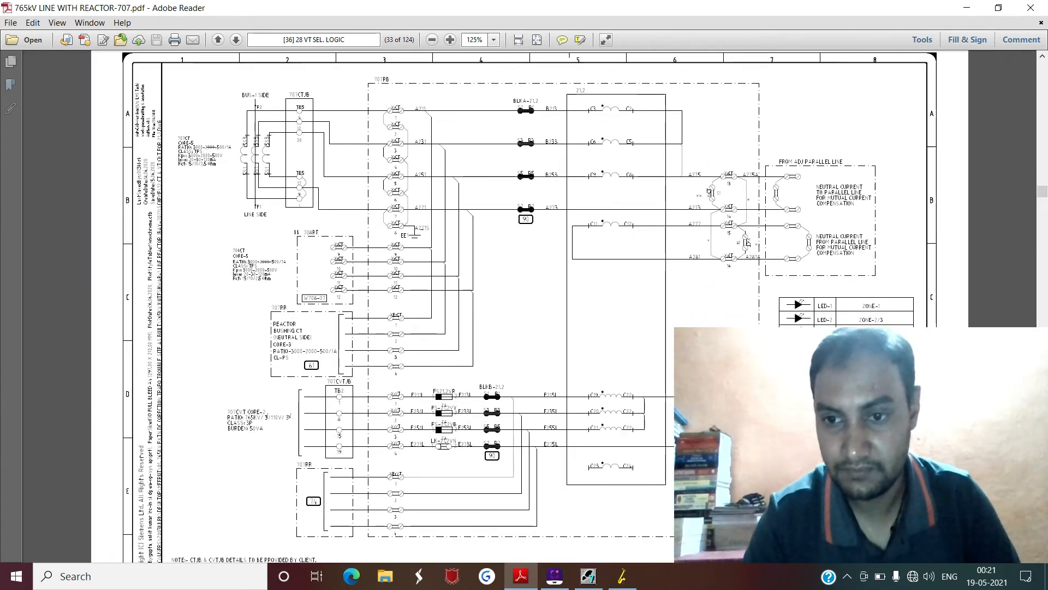
pyautogui.scroll(-3, 1038, 568)
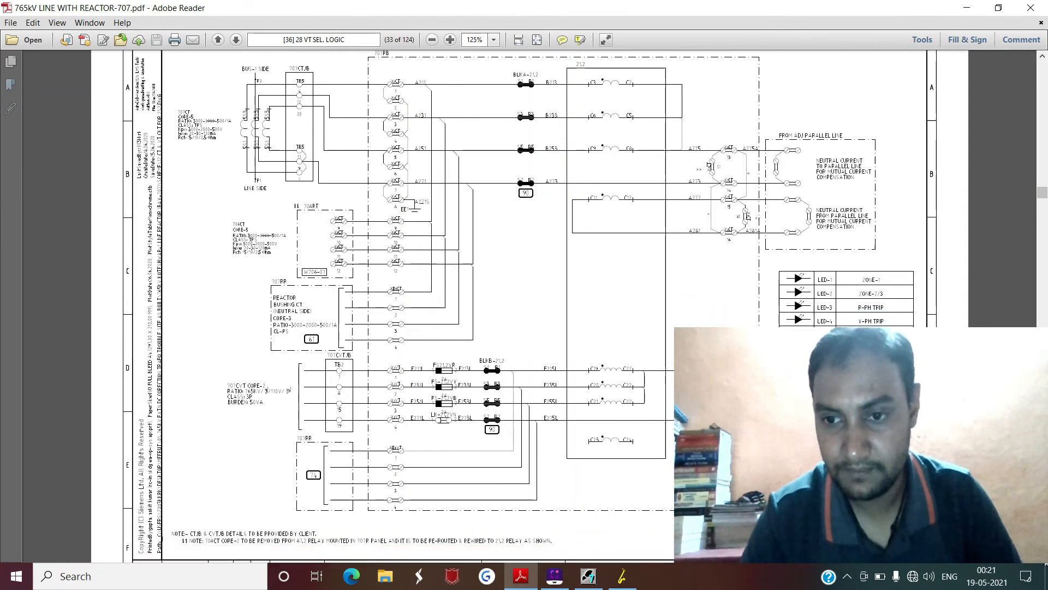
pyautogui.scroll(-8, 1042, 557)
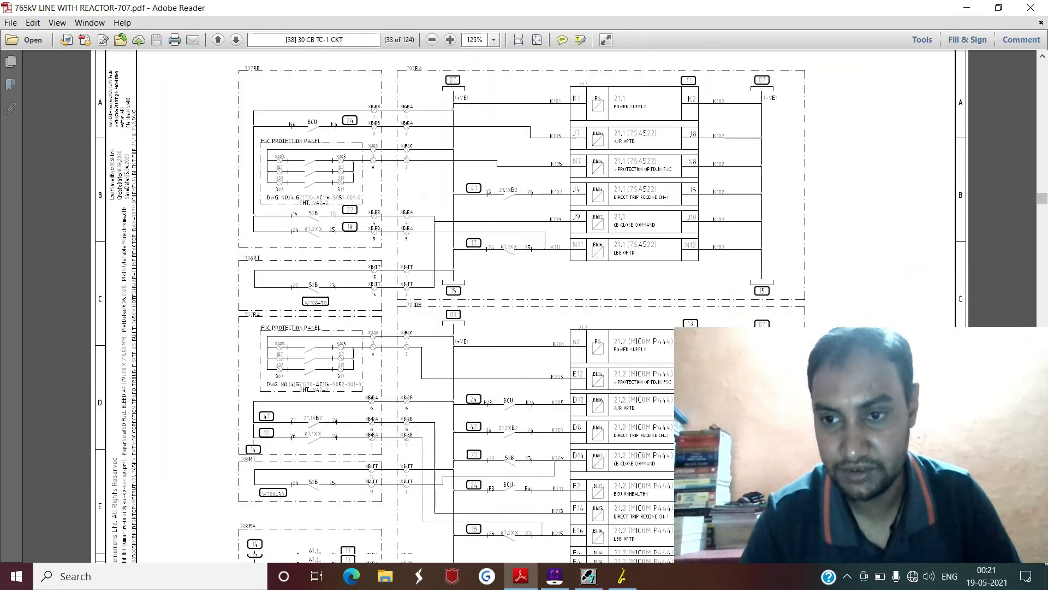
pyautogui.scroll(-10, 491, 273)
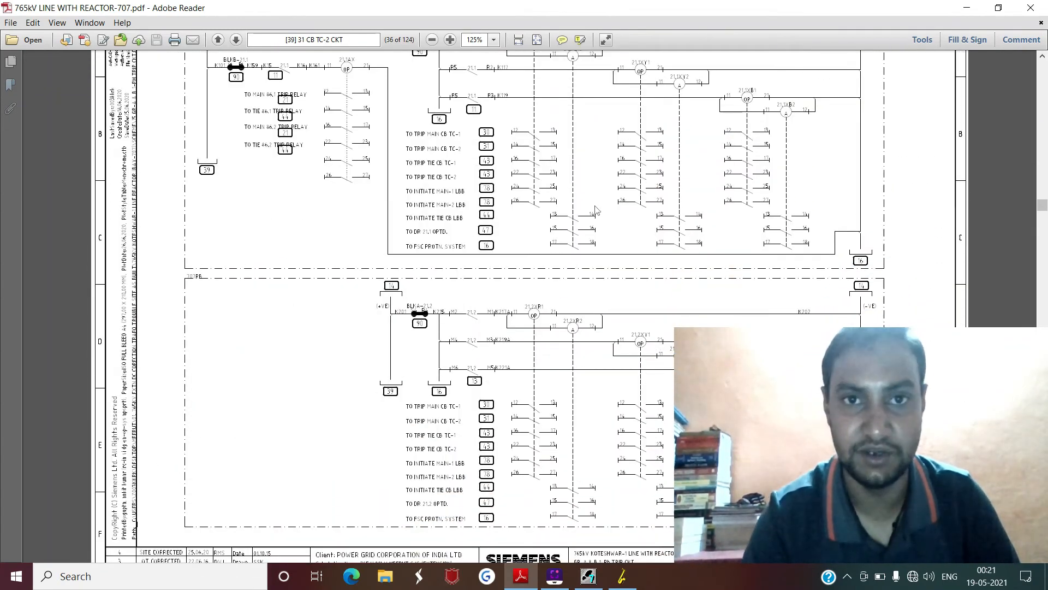
# Step: Examine the 21.1AX and 21.1XR1, XY1 and XB1 trip relay circuits and contacts on the 707RA drawing, and return to DIGSI
pyautogui.click(450, 40)
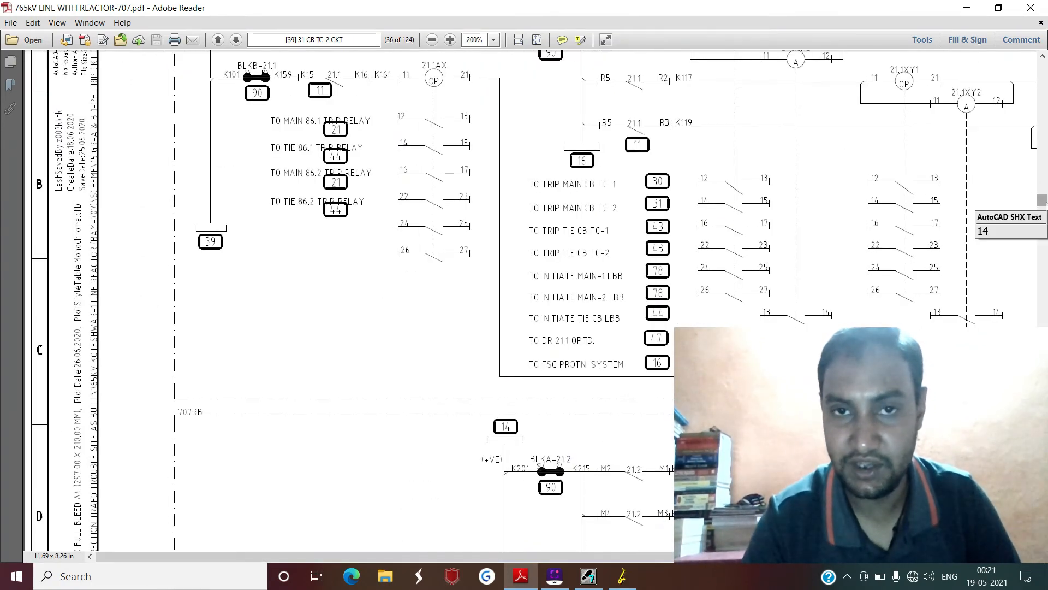
pyautogui.moveTo(1042, 206); pyautogui.dragTo(1047, 205)
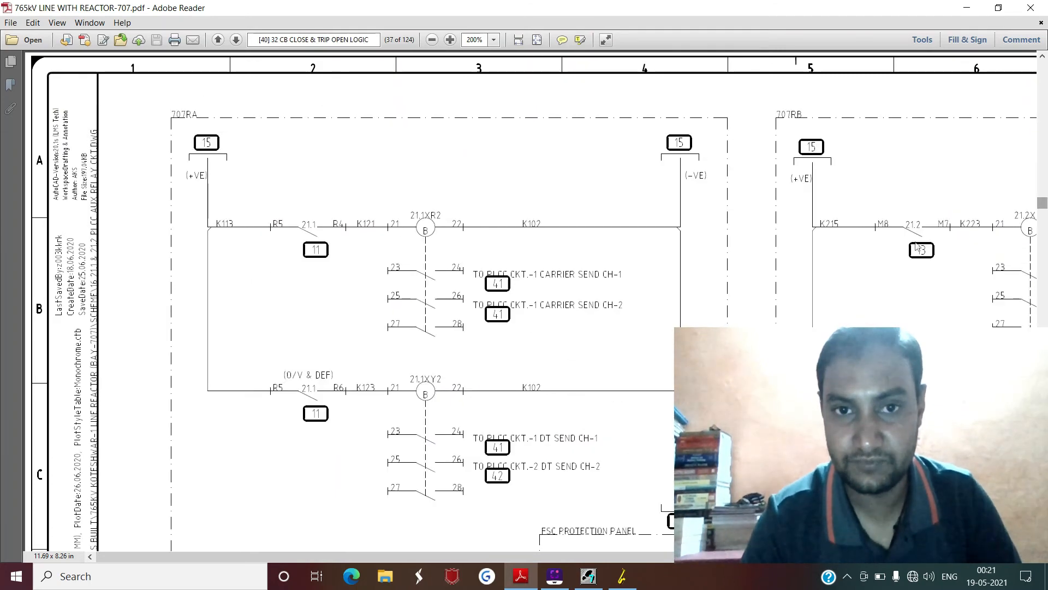
pyautogui.click(1043, 57)
pyautogui.click(1042, 56)
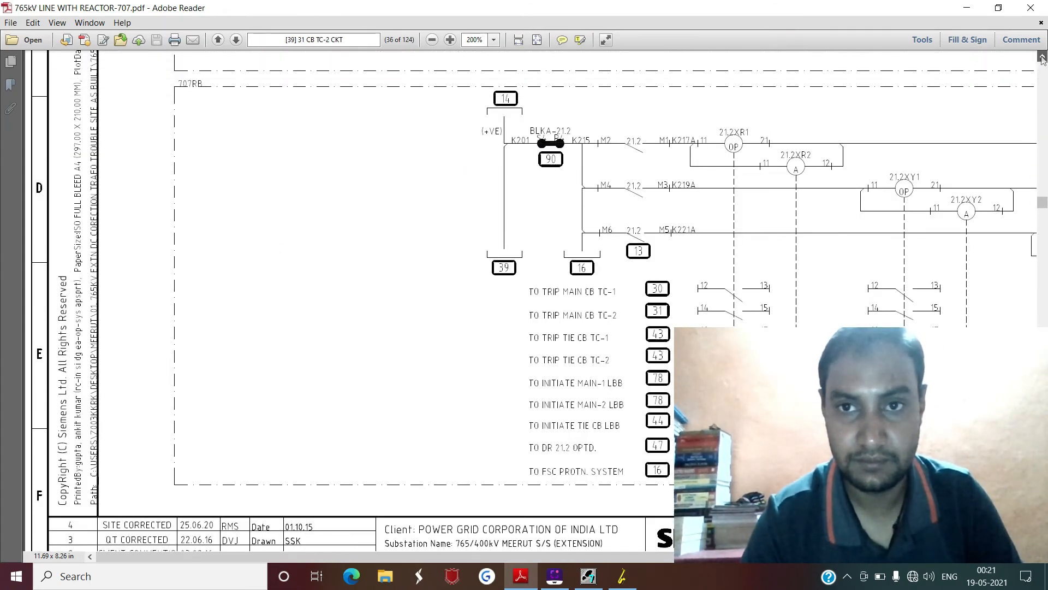
pyautogui.click(1043, 56)
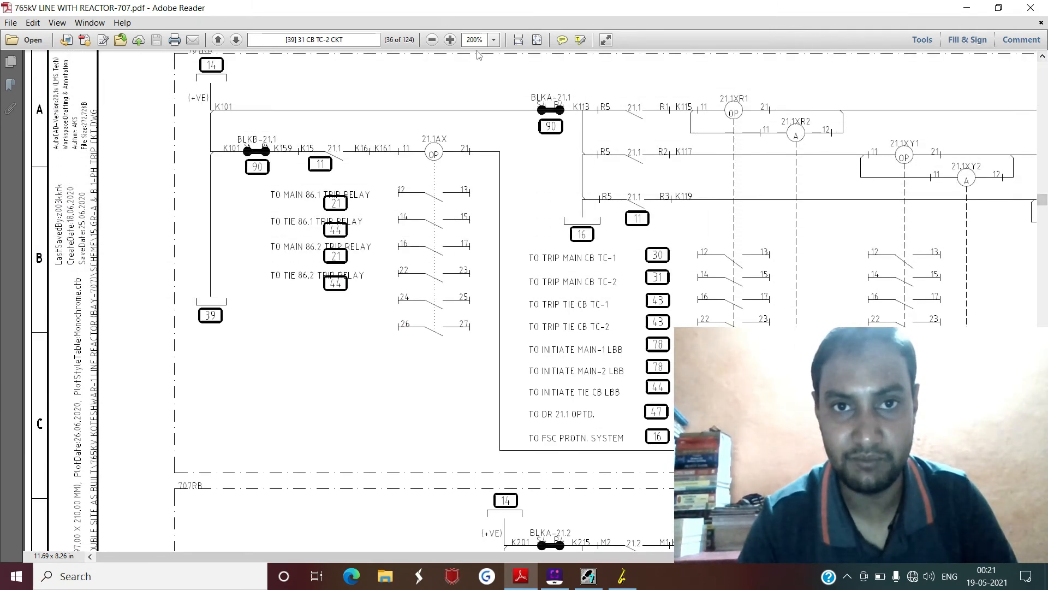
pyautogui.click(432, 39)
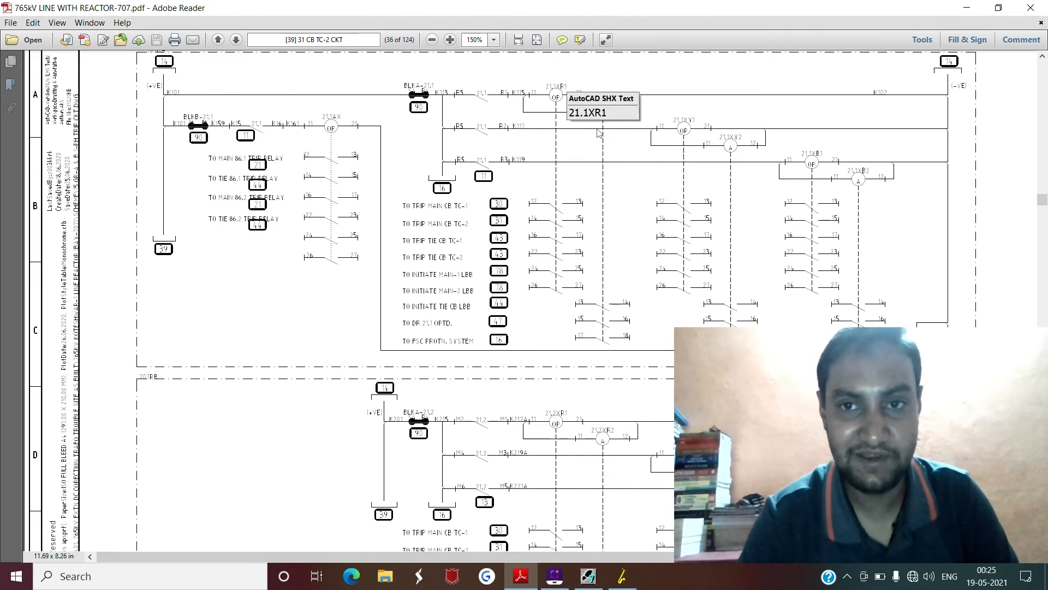
pyautogui.click(622, 576)
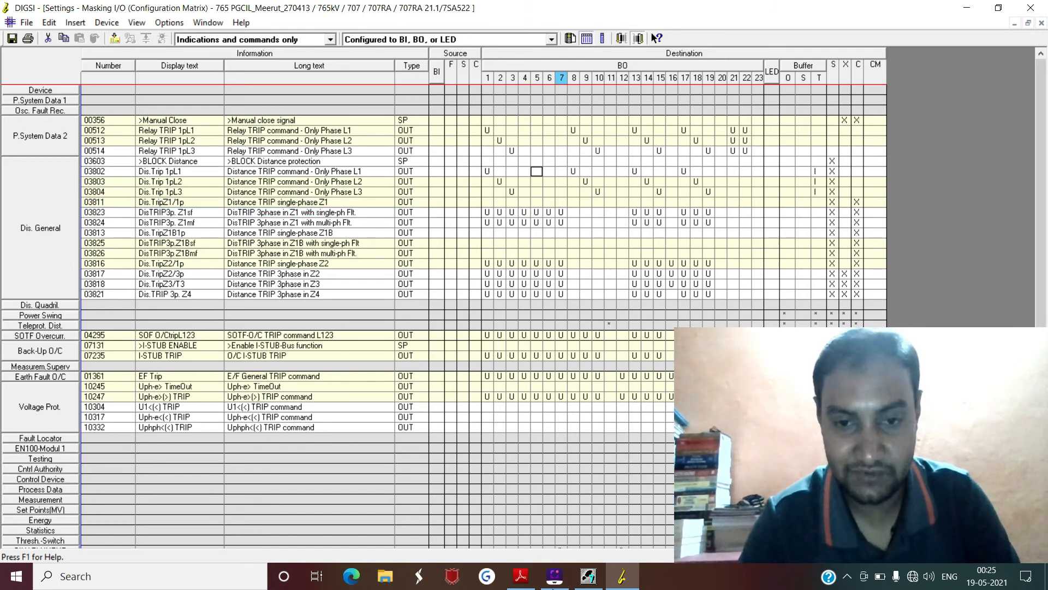
# Step: Go back to the 21.1 binary output distribution sheet in the Adobe Reader drawing, read its outputs, and return to the DIGSI matrix
pyautogui.click(512, 581)
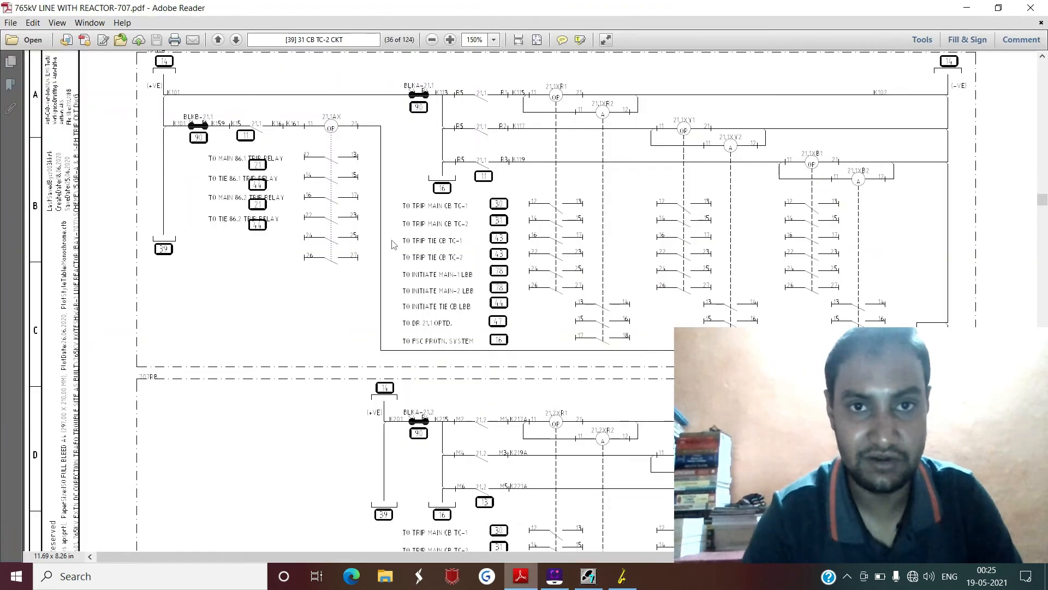
pyautogui.click(432, 40)
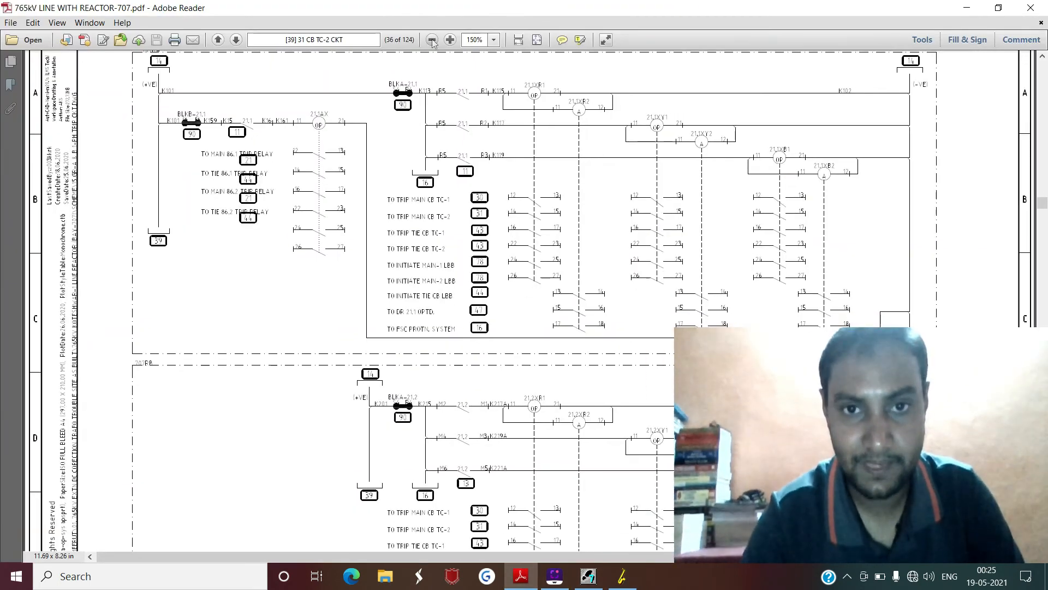
pyautogui.click(432, 40)
pyautogui.click(432, 40)
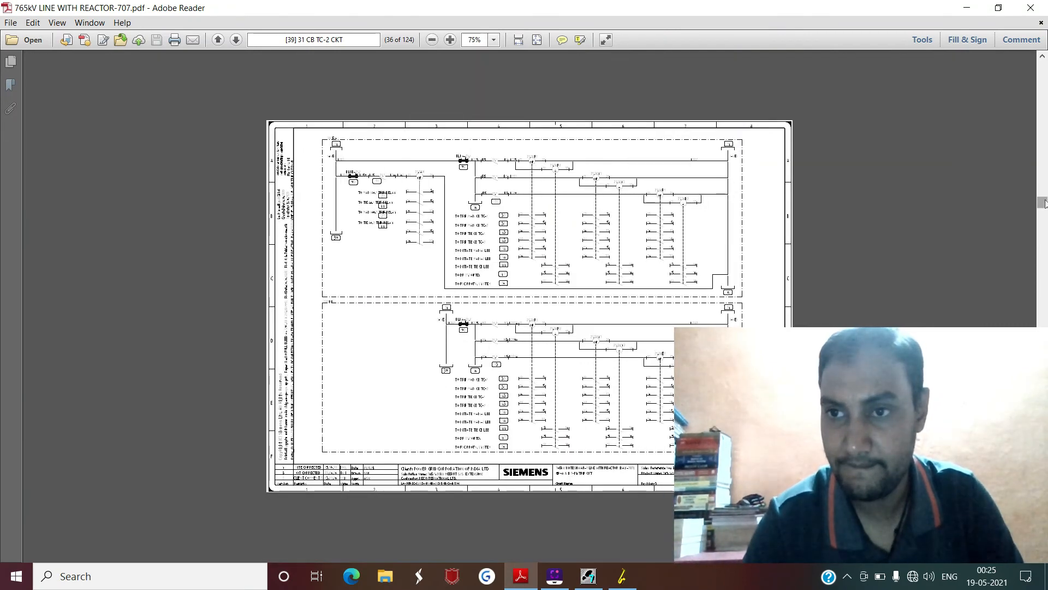
pyautogui.click(1042, 56)
pyautogui.click(1041, 56)
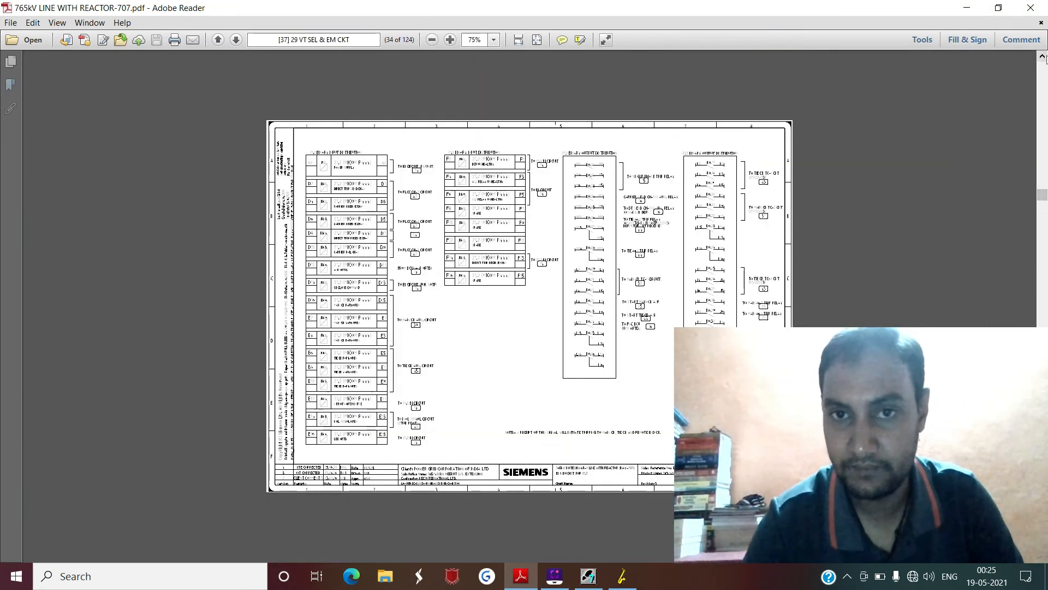
pyautogui.click(1042, 56)
pyautogui.click(1042, 56)
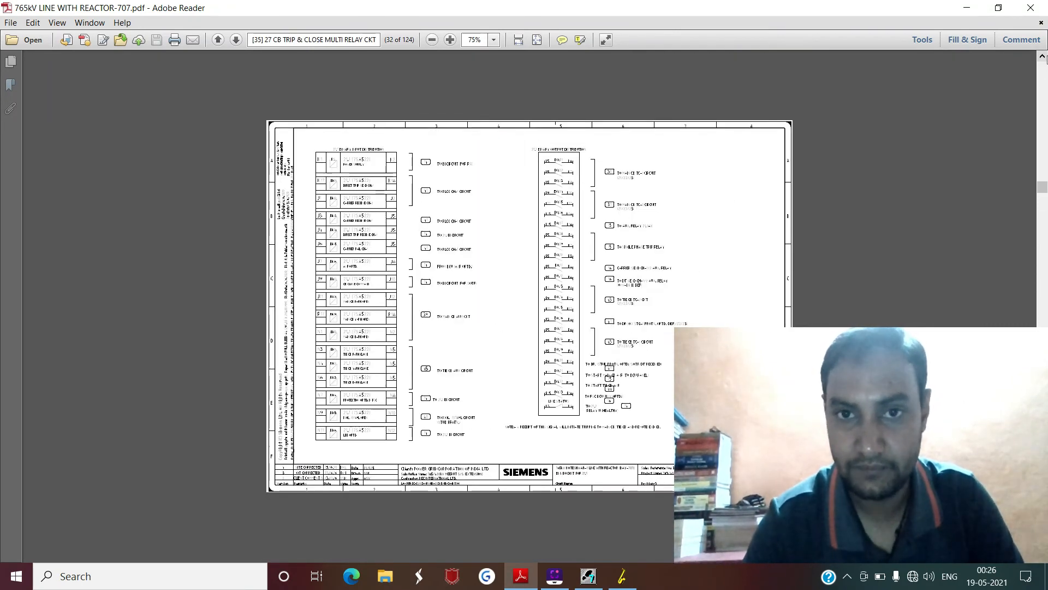
pyautogui.click(450, 40)
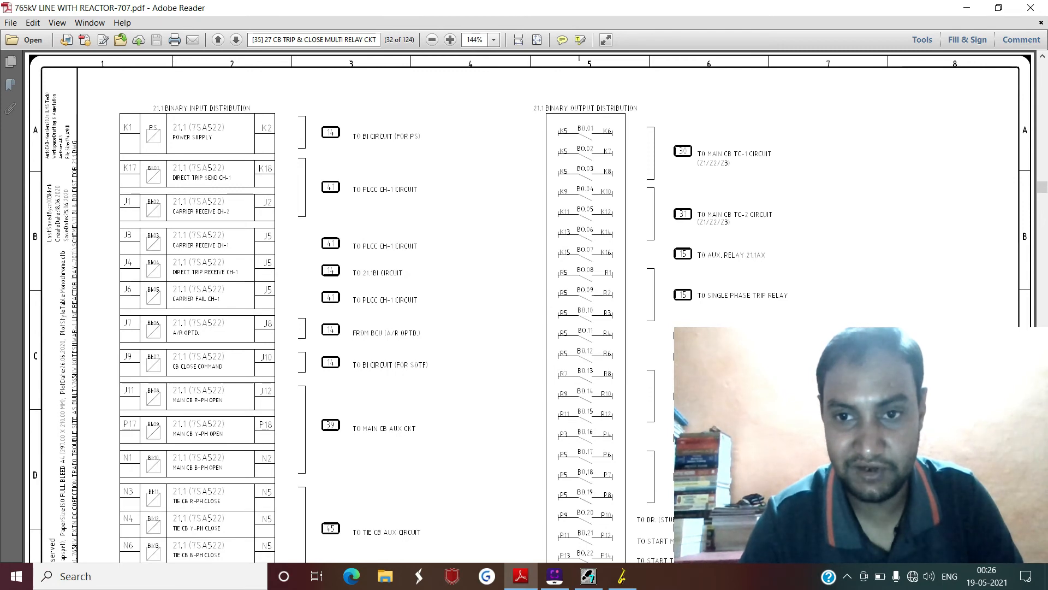
pyautogui.click(621, 578)
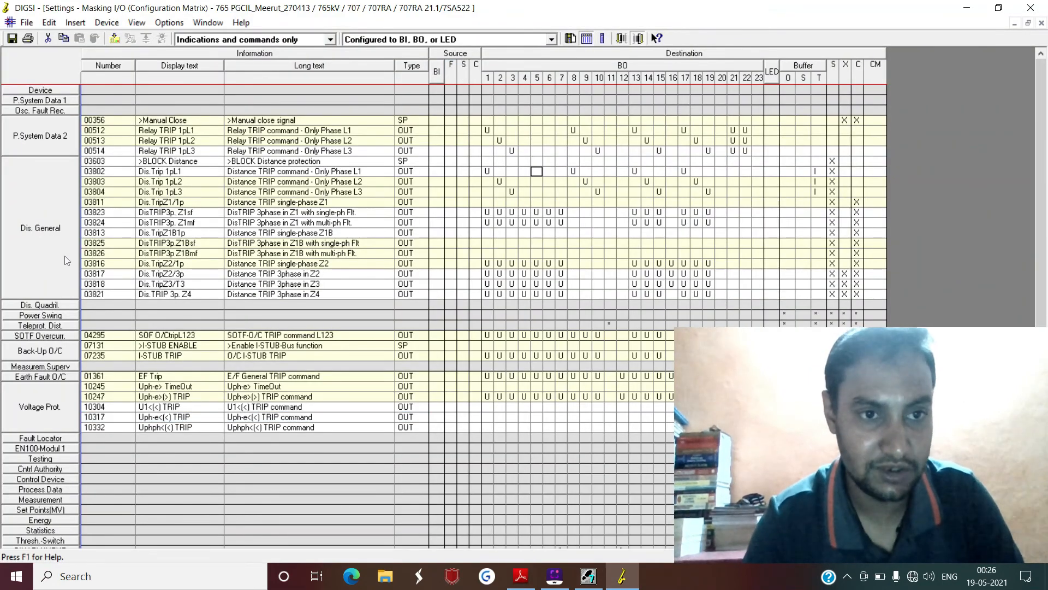
# Step: Collapse the Dis. General, P.System Data 2, Back-Up O/C, Voltage Prot., SOTF Overcurr. and Earth Fault O/C groups
pyautogui.doubleClick(53, 239)
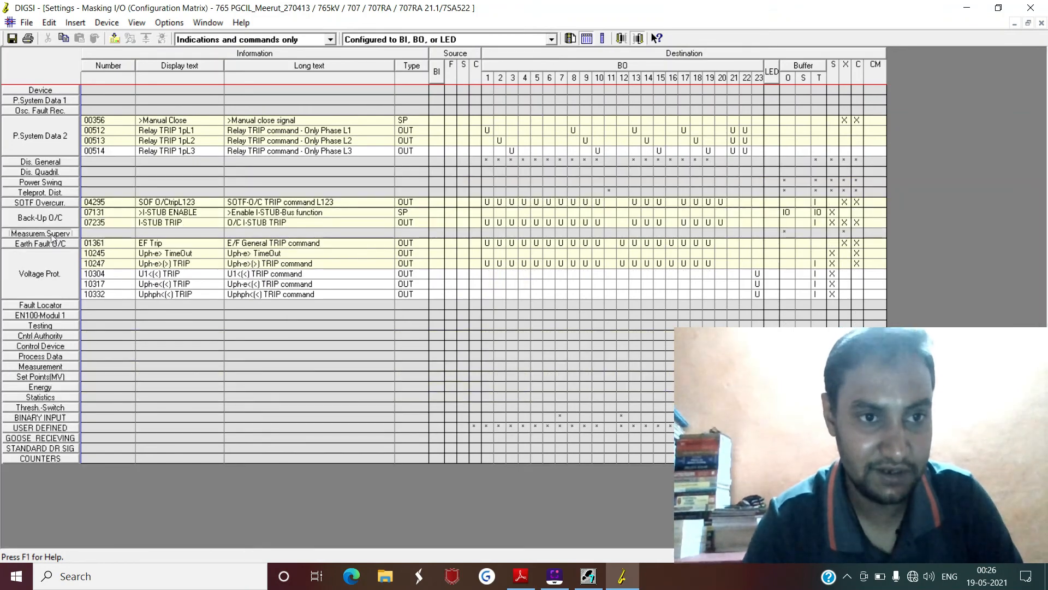
pyautogui.doubleClick(47, 137)
pyautogui.doubleClick(55, 188)
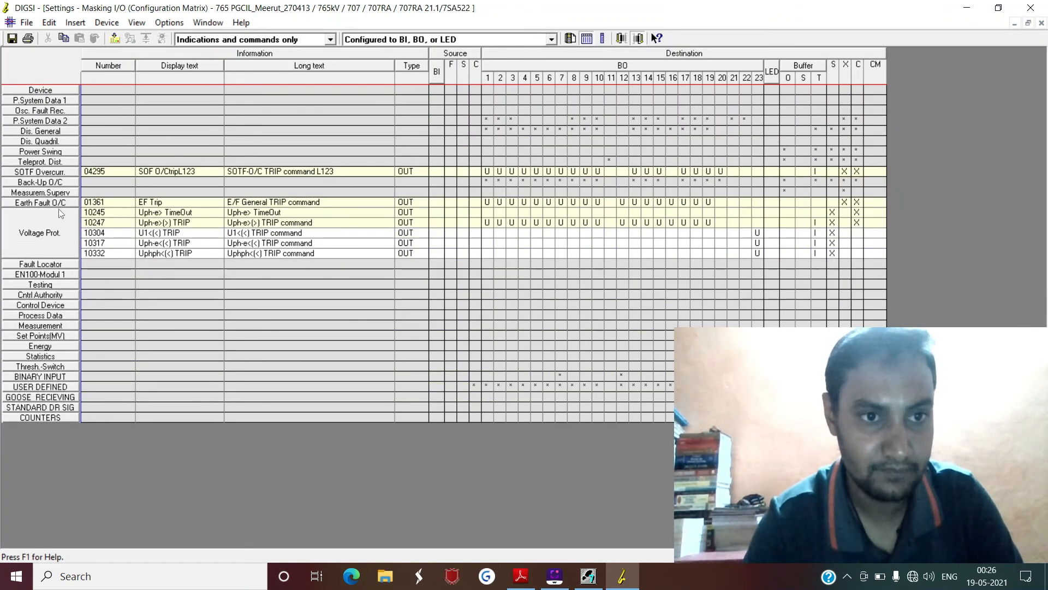
pyautogui.doubleClick(57, 218)
pyautogui.doubleClick(69, 173)
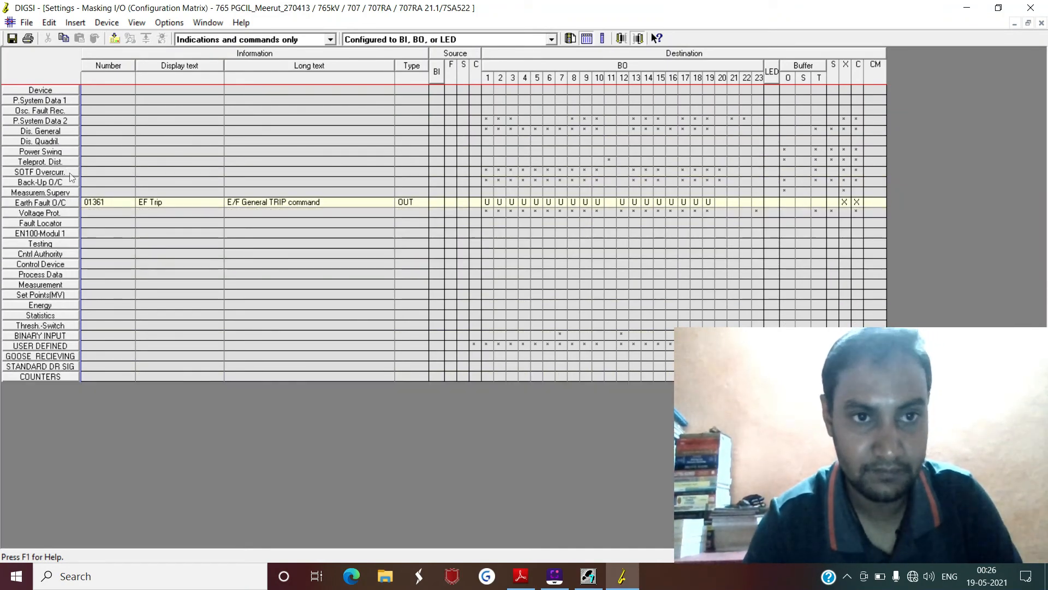
pyautogui.doubleClick(71, 202)
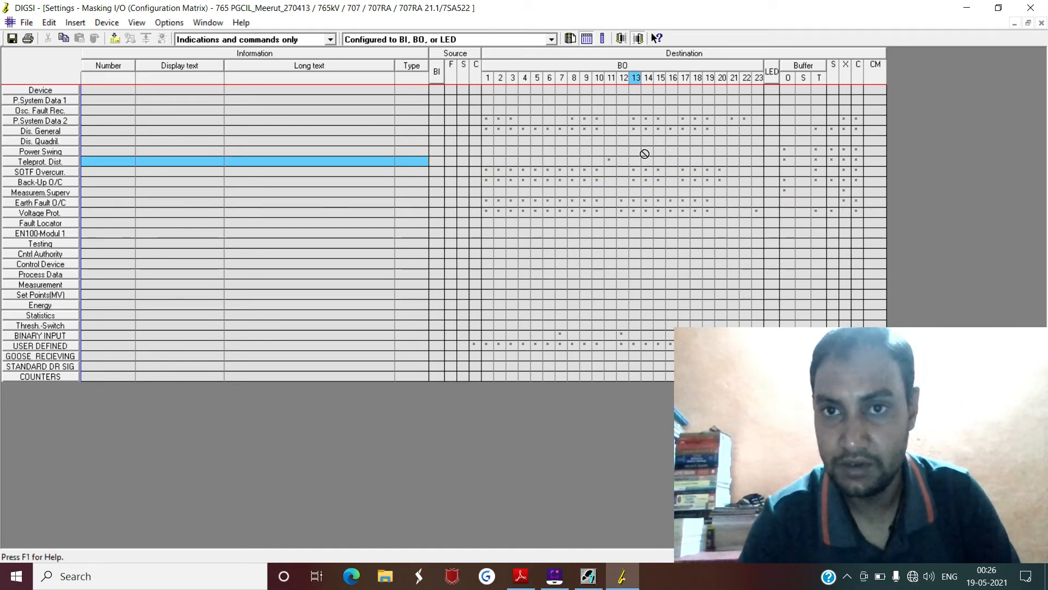
# Step: Expand the Teleprot. Dist. group to inspect binary output 11's signal, and check it against the Adobe Reader drawing before returning to DIGSI
pyautogui.rightClick(609, 160)
pyautogui.click(622, 166)
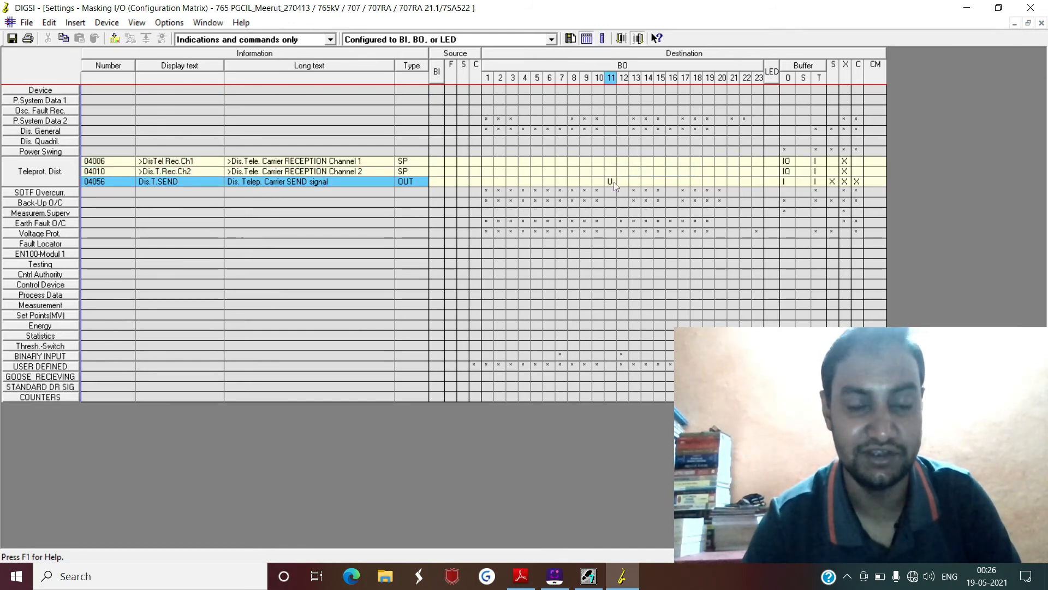
pyautogui.click(618, 190)
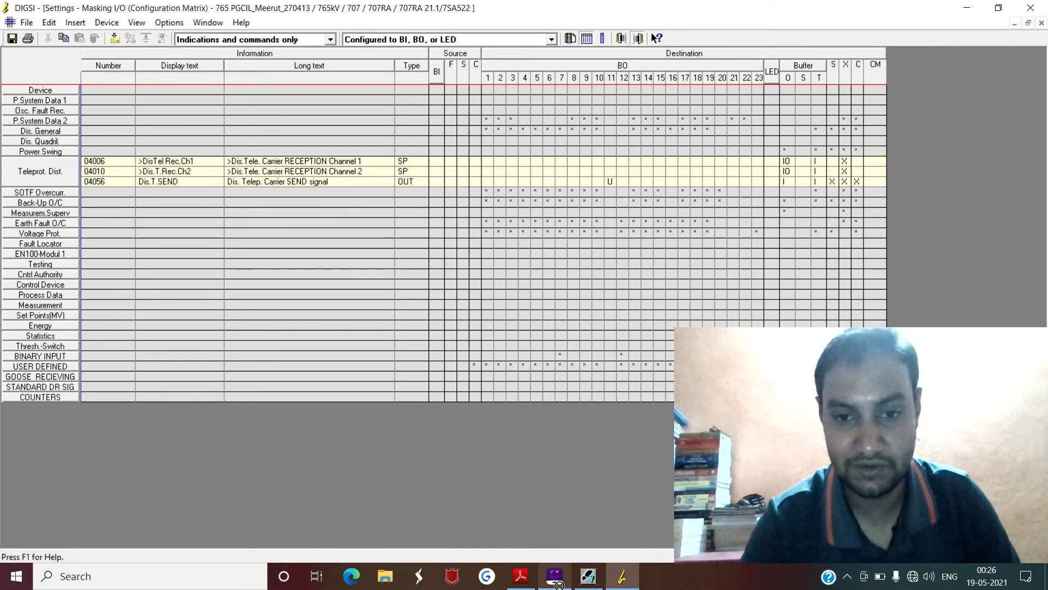
pyautogui.click(522, 576)
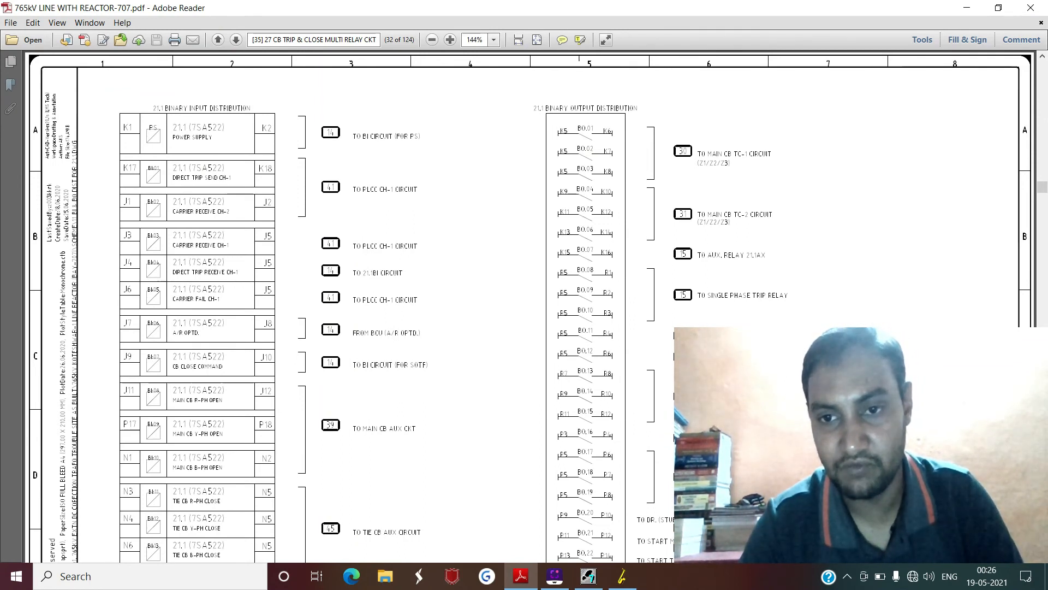
pyautogui.click(622, 576)
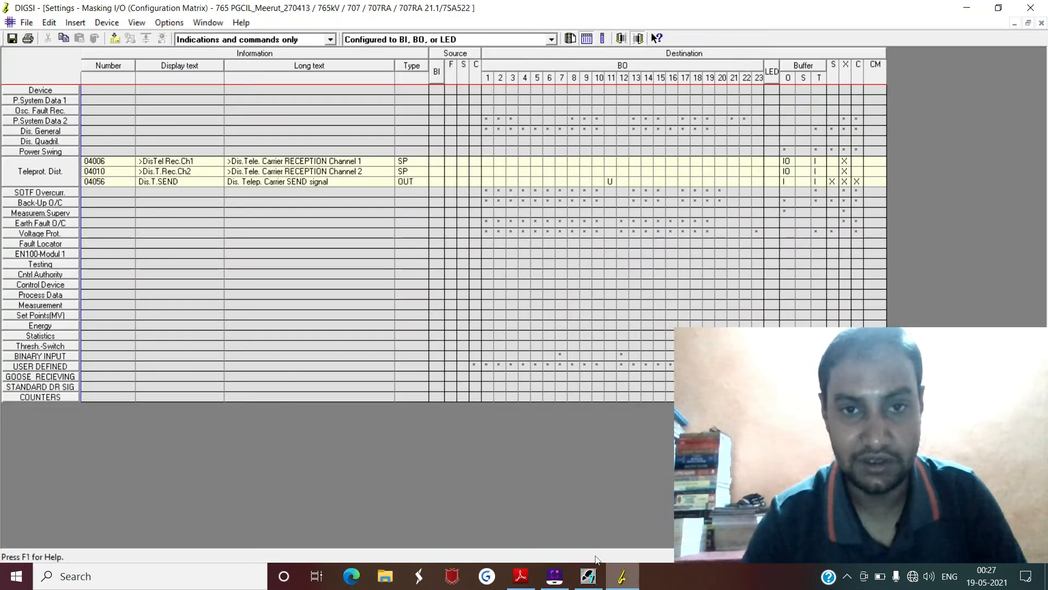
# Step: Collapse Teleprot. Dist., and expand Earth Fault O/C and Voltage Prot. to inspect the trip signals assigned to binary output 12
pyautogui.click(66, 167)
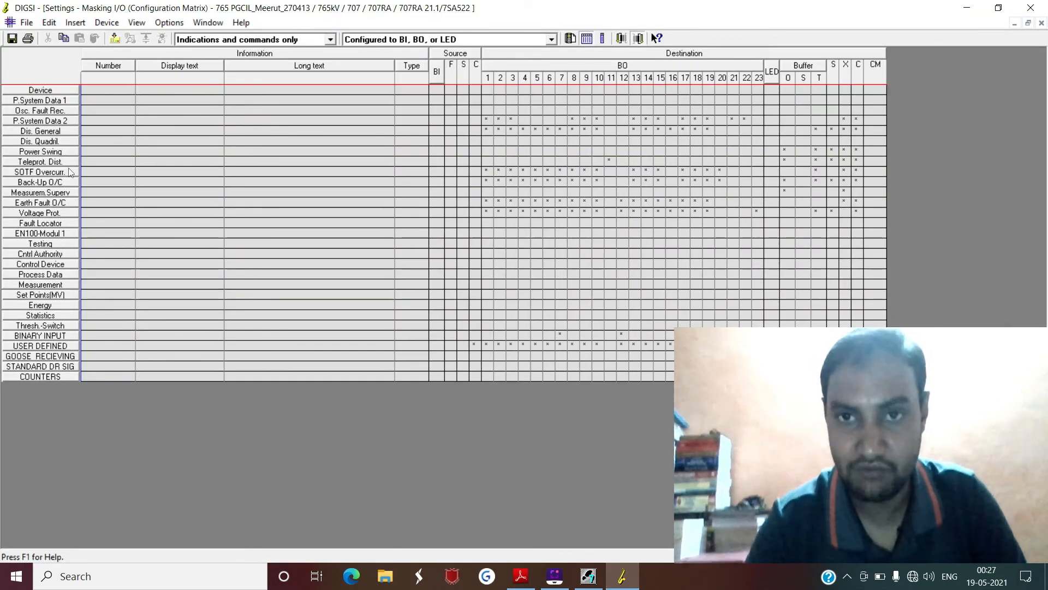
pyautogui.rightClick(622, 201)
pyautogui.click(655, 211)
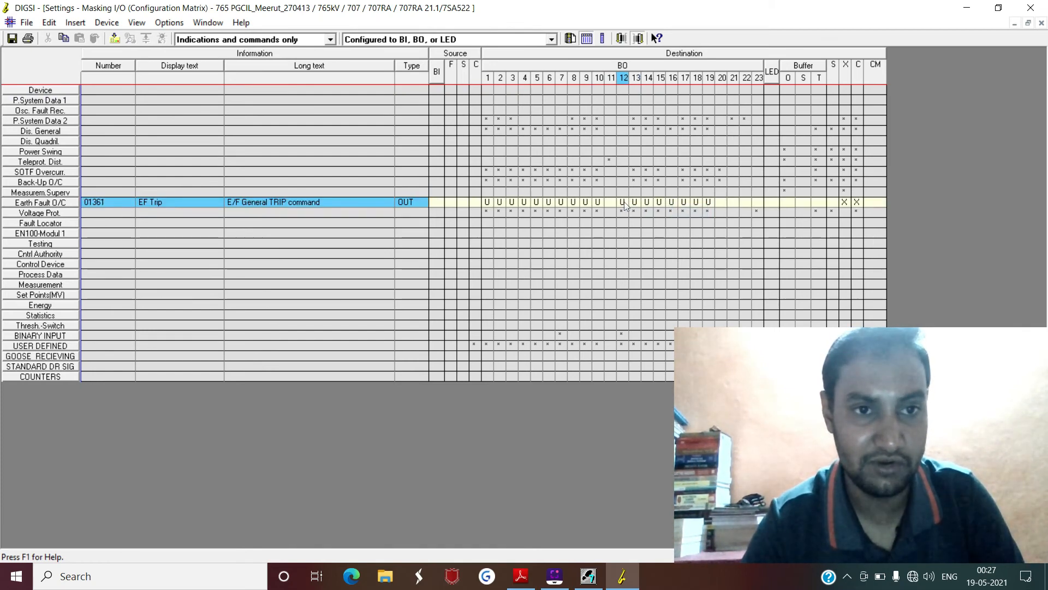
pyautogui.rightClick(623, 213)
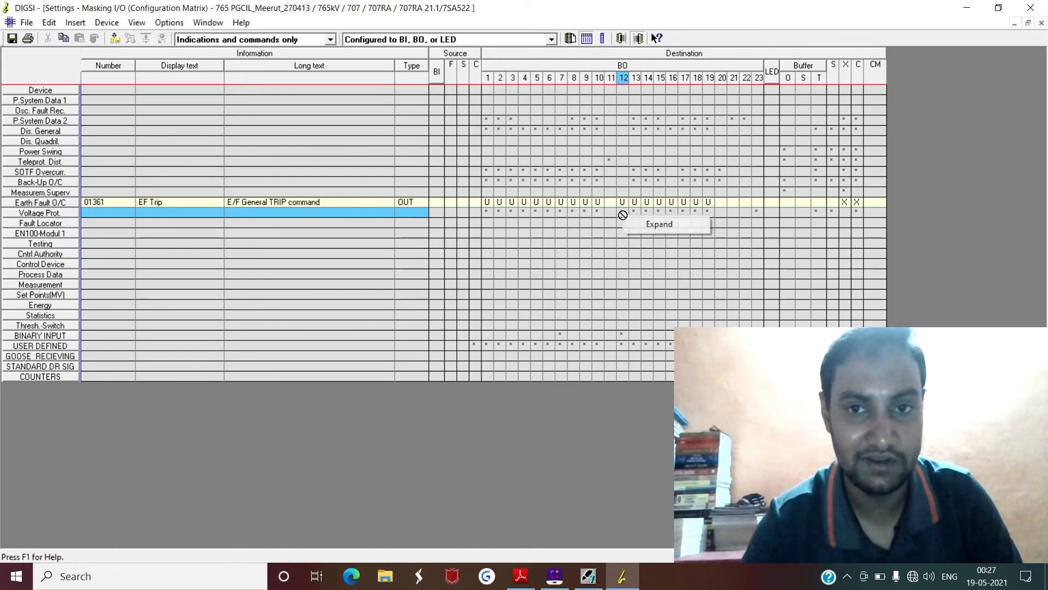
pyautogui.click(636, 230)
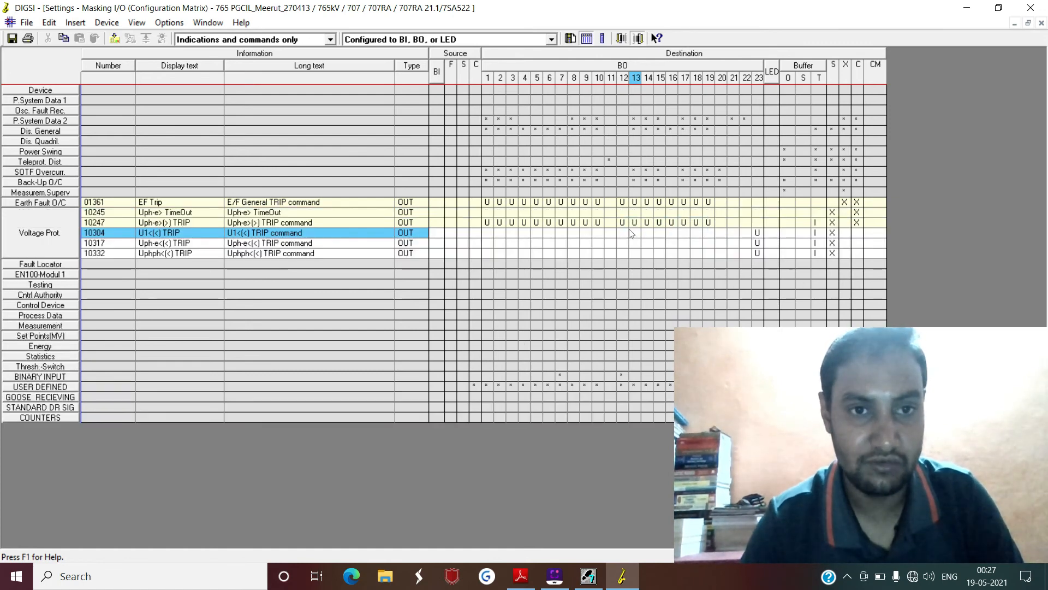
pyautogui.click(630, 225)
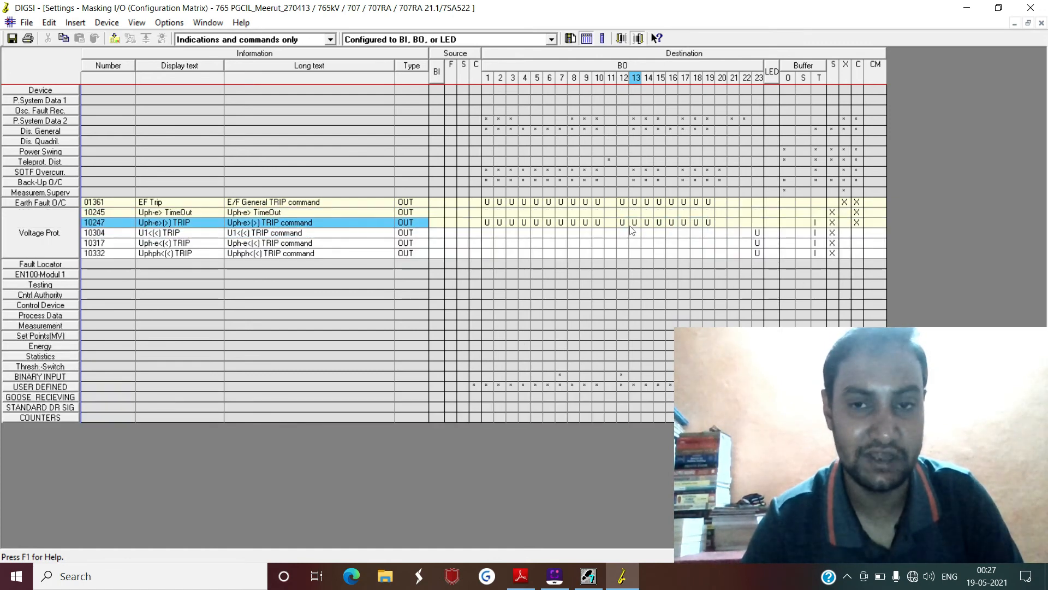
# Step: Inspect the voltage and earth fault trip signals on binary output 12, then collapse the Voltage Prot. and Earth Fault O/C groups
pyautogui.click(634, 233)
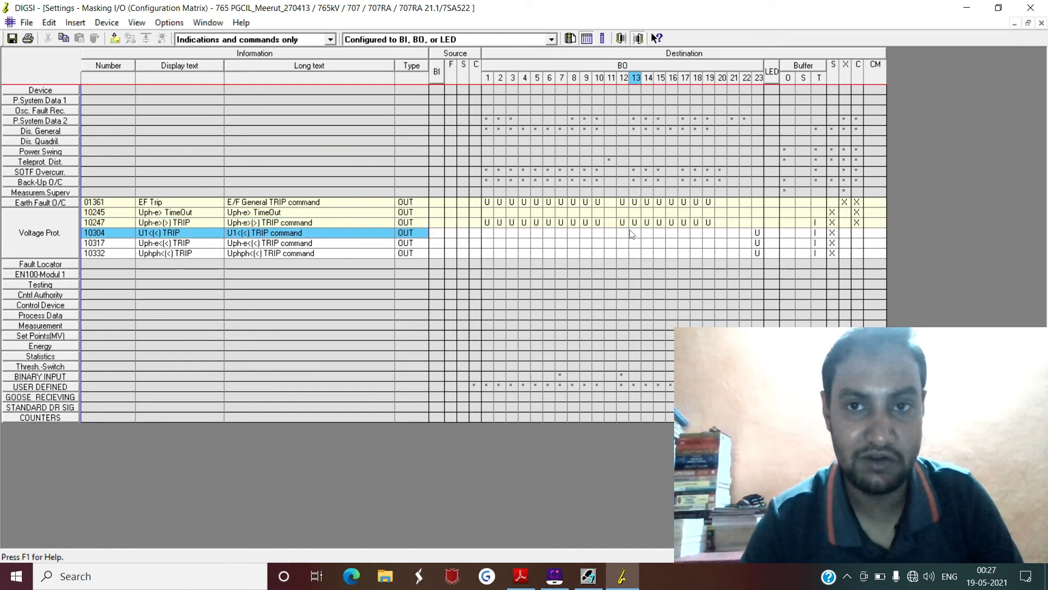
pyautogui.click(626, 224)
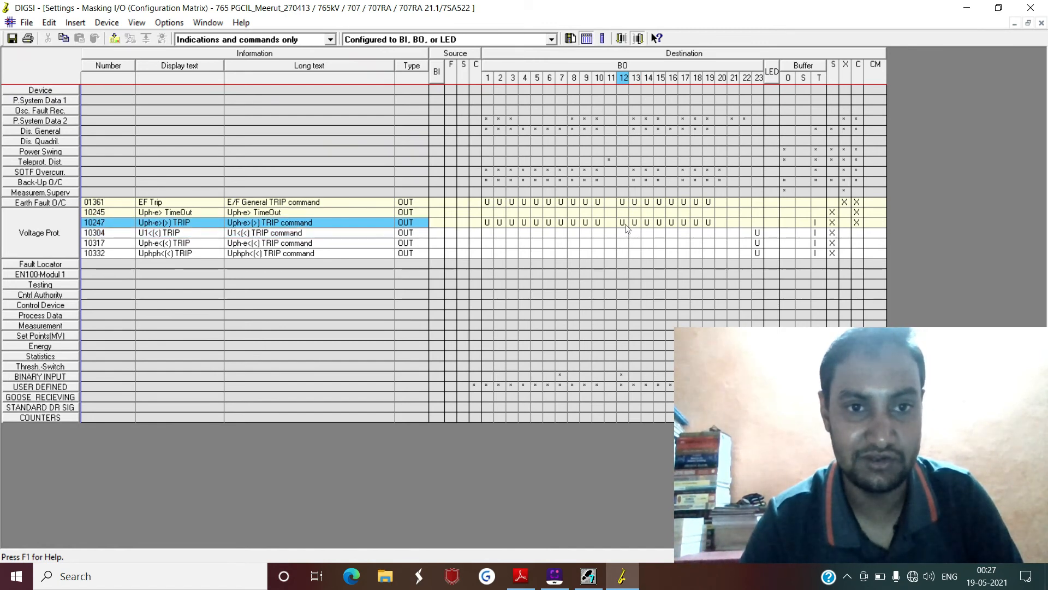
pyautogui.click(629, 203)
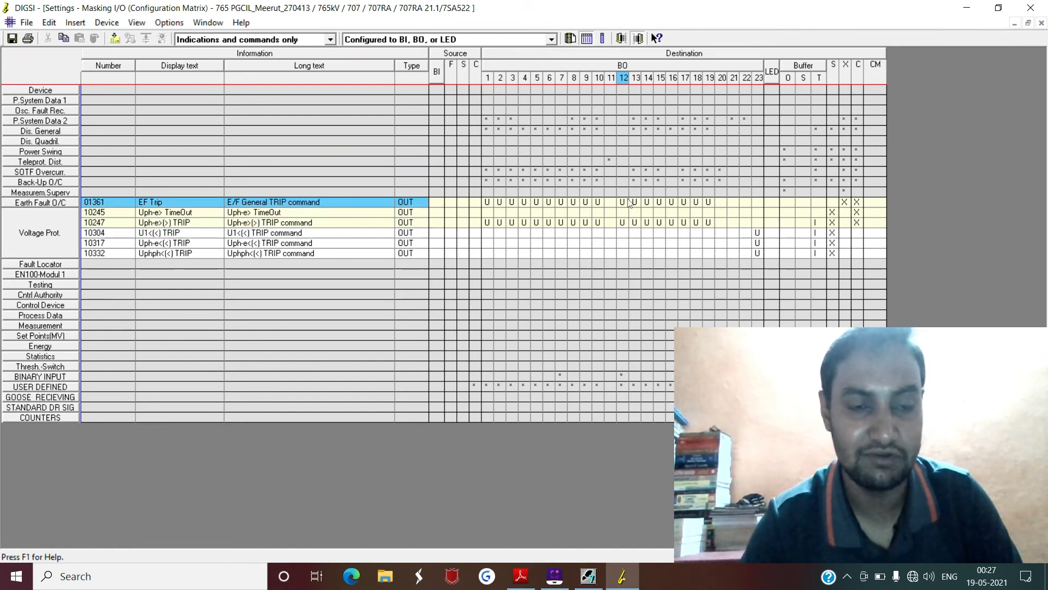
pyautogui.click(64, 239)
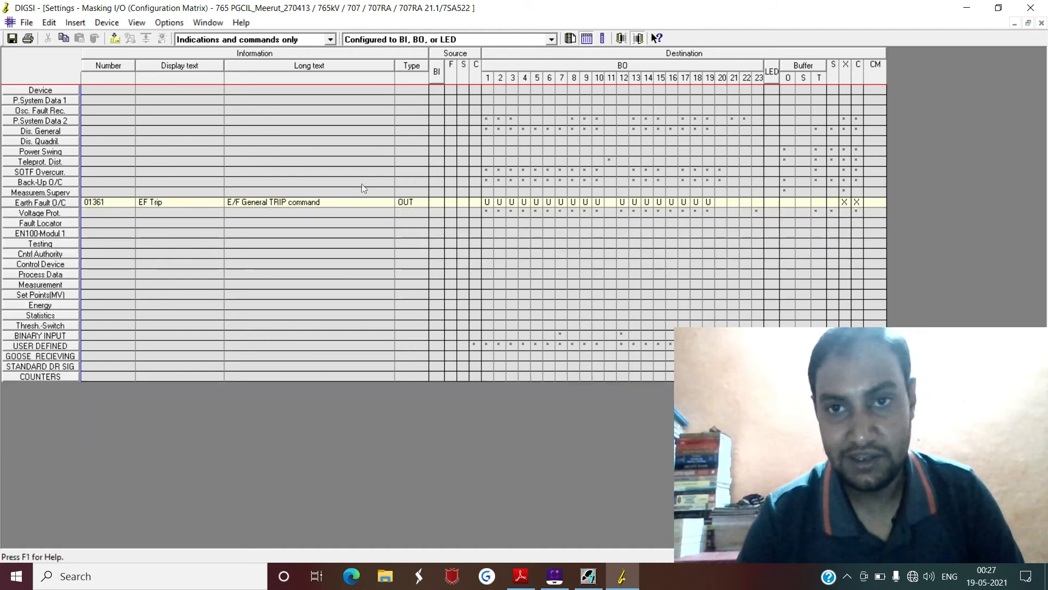
pyautogui.click(65, 203)
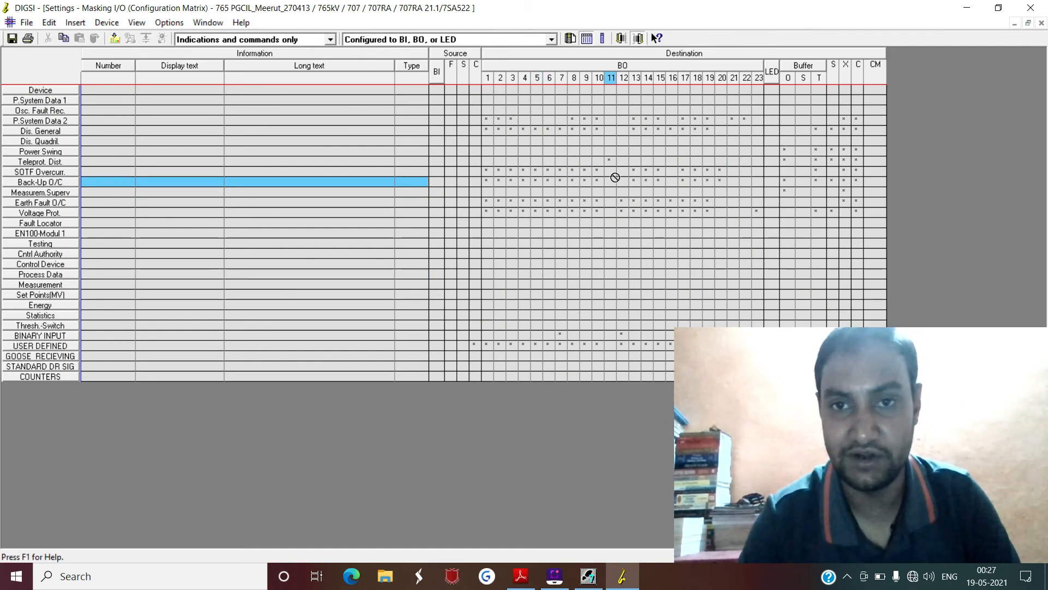
# Step: Check the outputs in the Adobe Reader drawing, return to DIGSI, and expand P.System Data 2 and Dis. General to inspect binary output 13
pyautogui.click(520, 576)
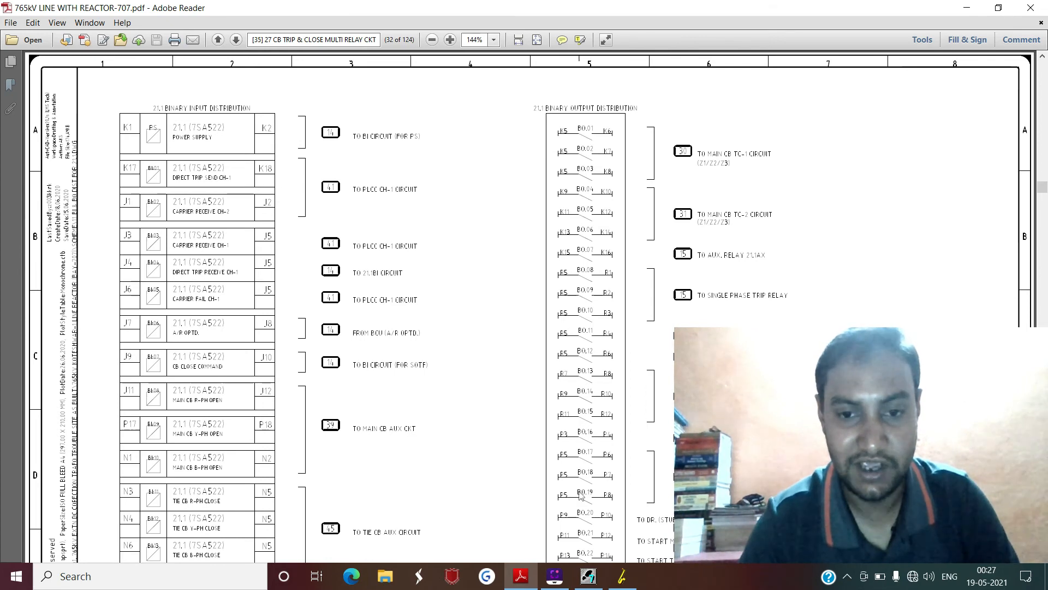
pyautogui.click(628, 579)
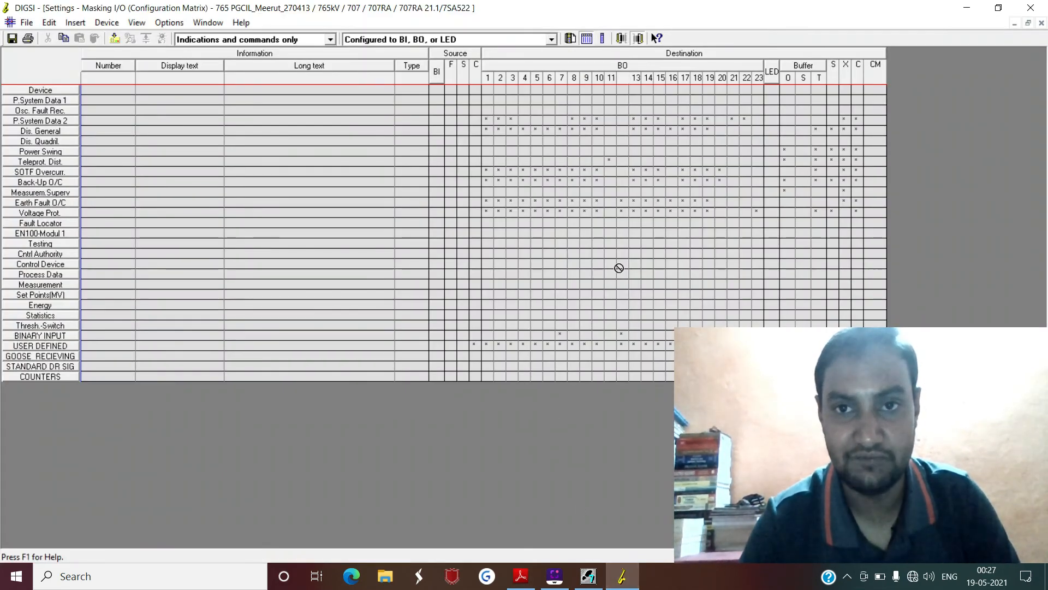
pyautogui.rightClick(637, 122)
pyautogui.click(644, 132)
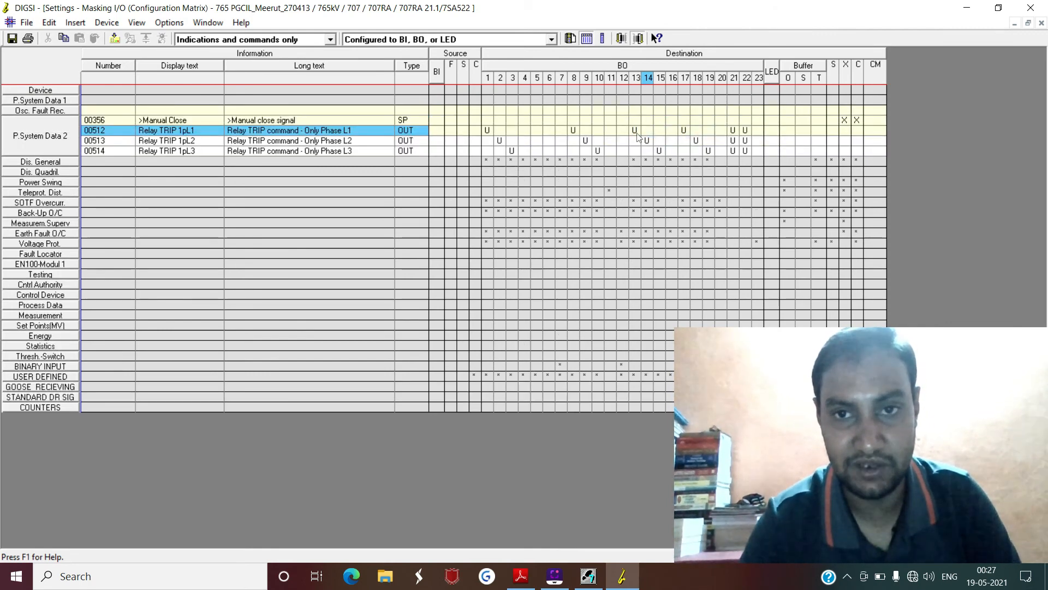
pyautogui.rightClick(635, 163)
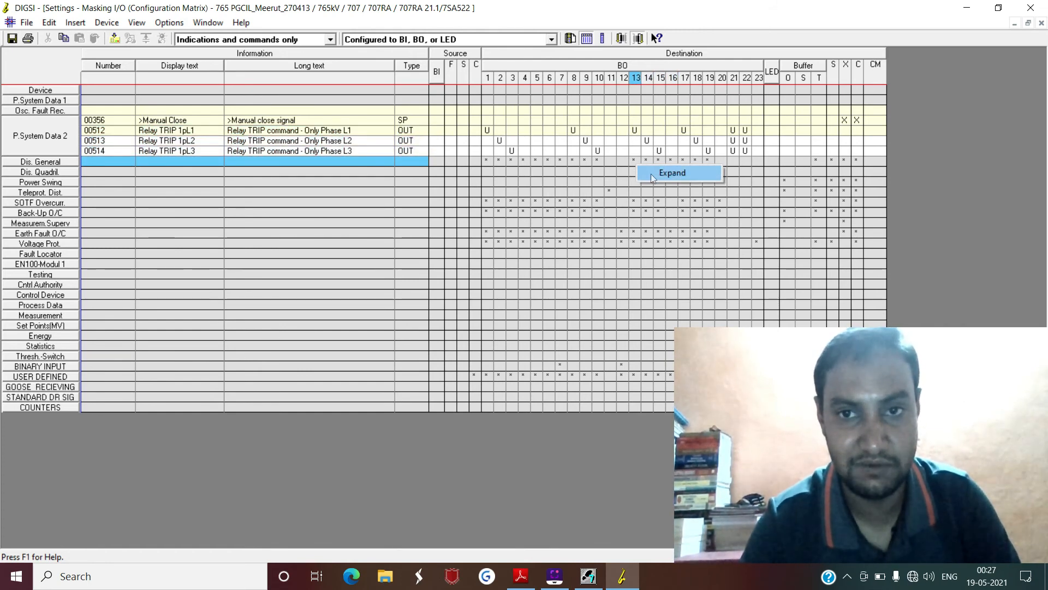
pyautogui.click(651, 174)
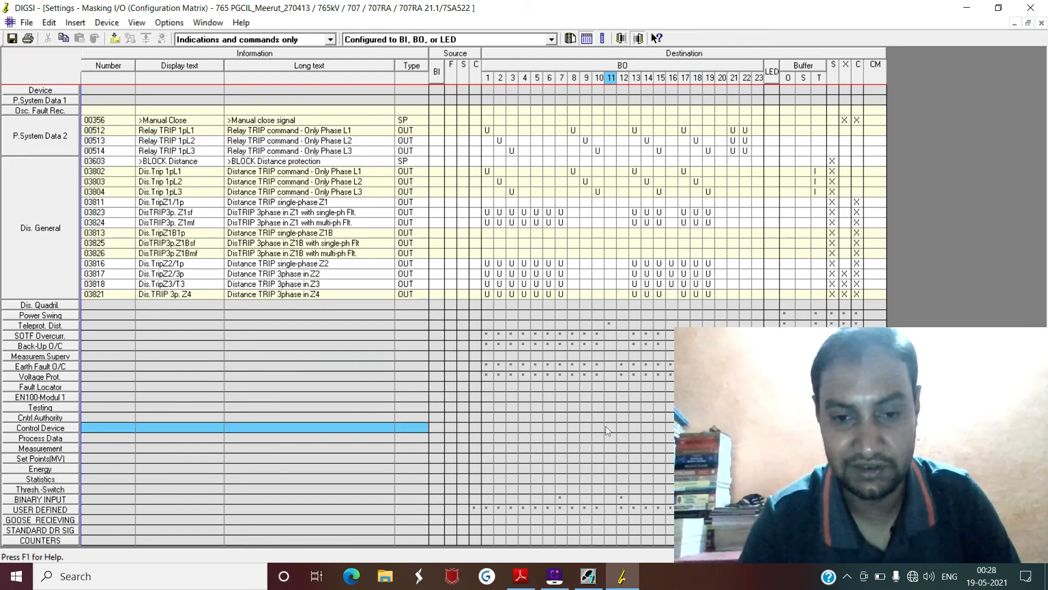
# Step: Read the remaining binary outputs in the Adobe Reader drawing, return to DIGSI, and inspect binary output 16's Zone 2 and Zone 3 distance trips
pyautogui.click(521, 576)
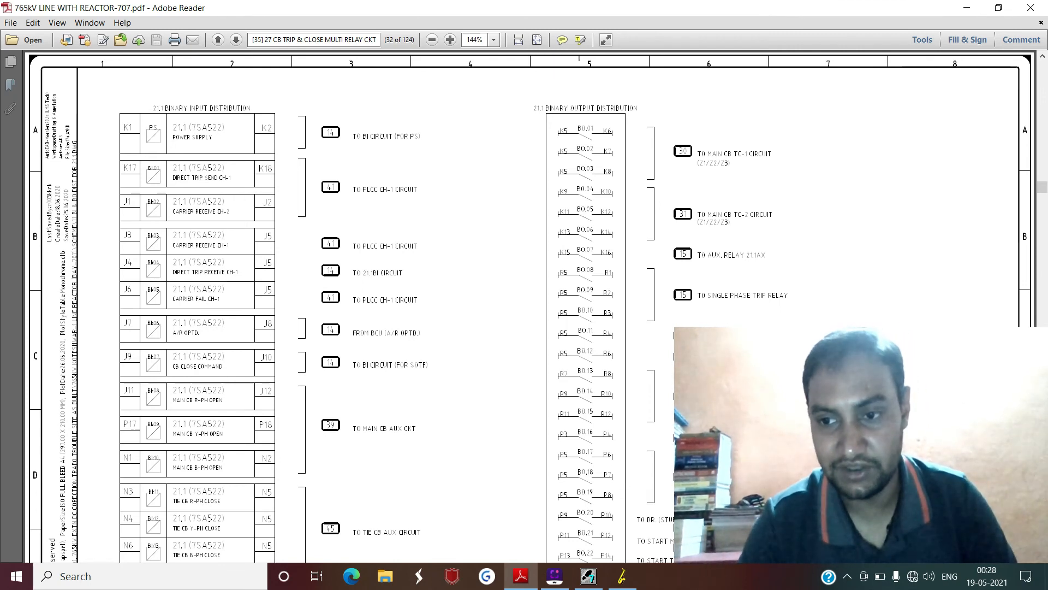
pyautogui.scroll(-5, 620, 372)
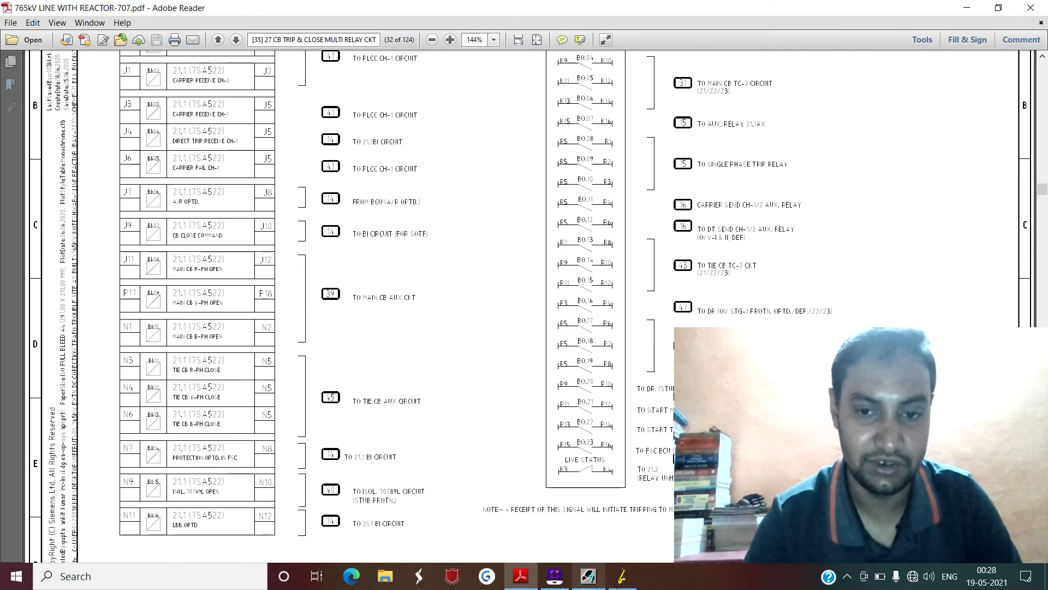
pyautogui.click(622, 582)
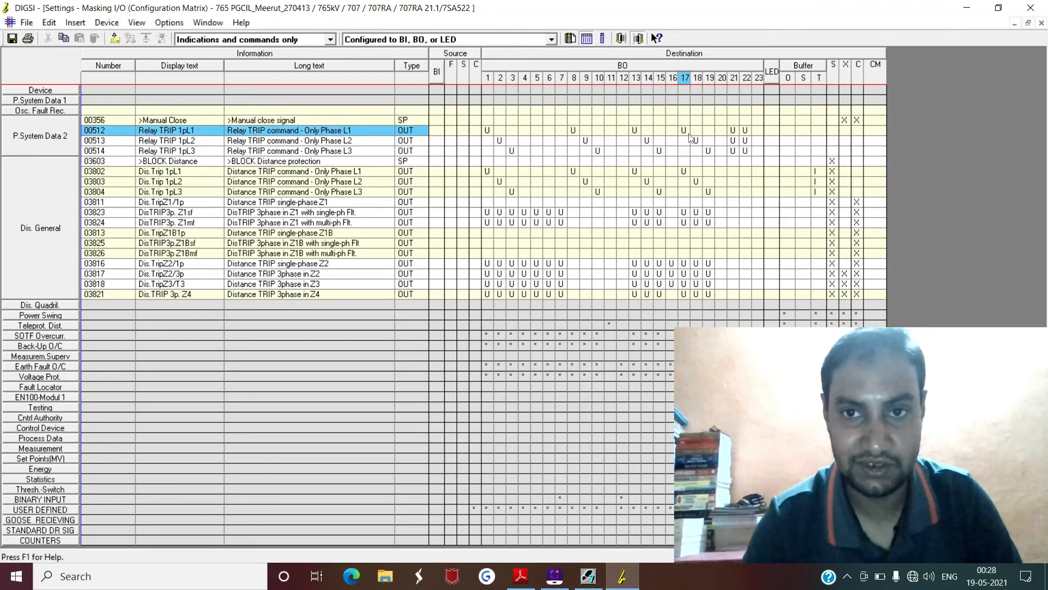
pyautogui.click(673, 265)
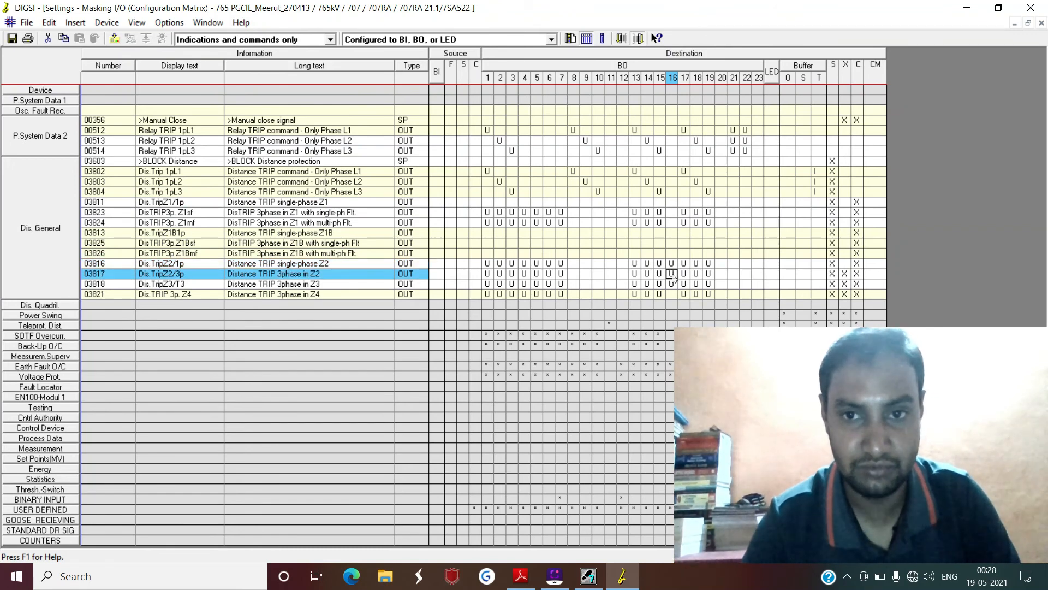
pyautogui.click(672, 284)
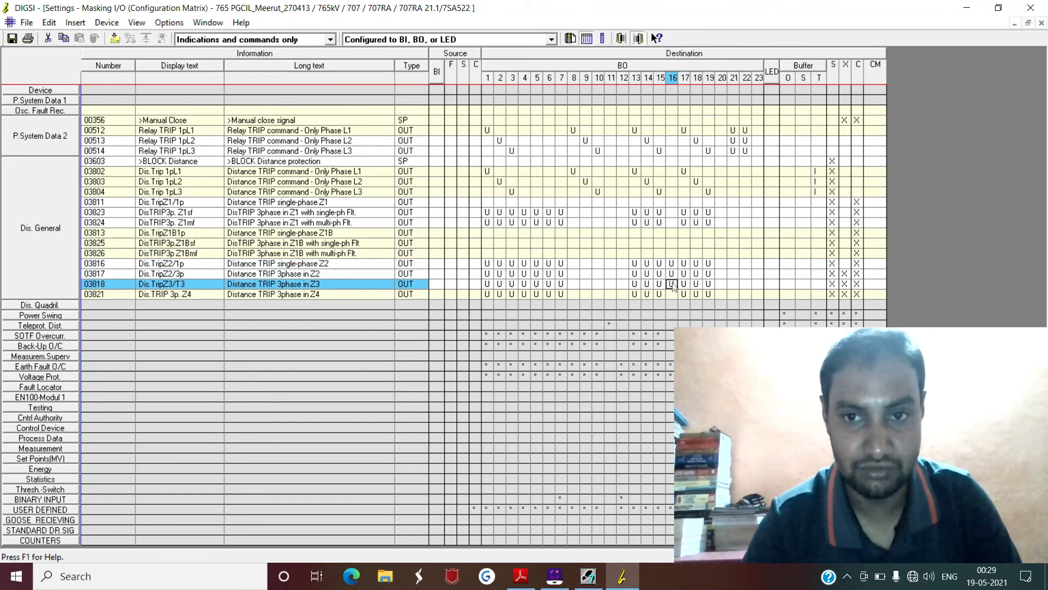
# Step: Collapse Dis. General and P.System Data 2, and expand Earth Fault O/C and Voltage Prot. to inspect the trip signals on binary output 16
pyautogui.click(50, 199)
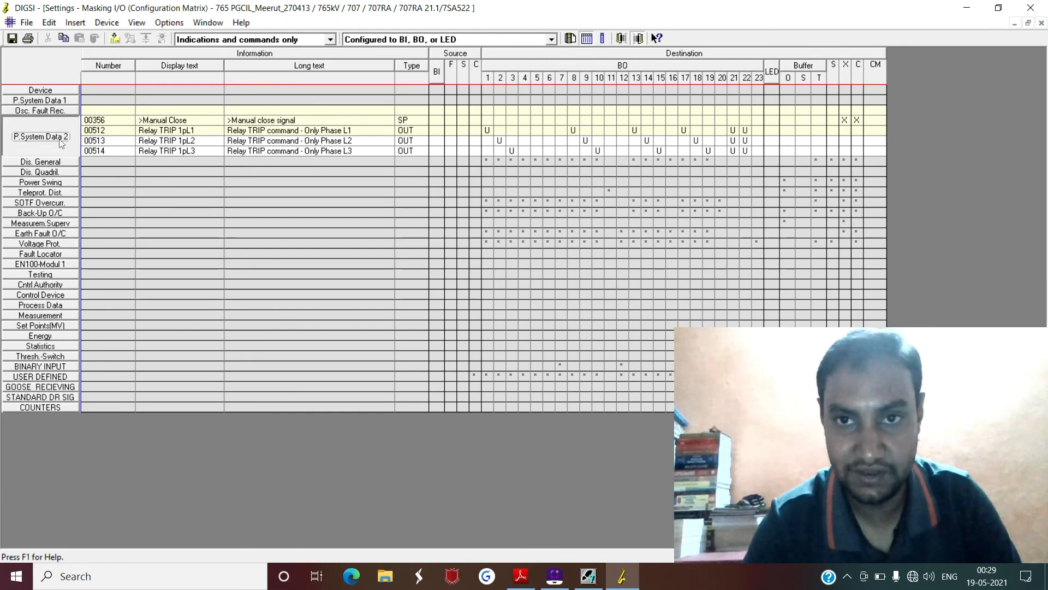
pyautogui.click(41, 153)
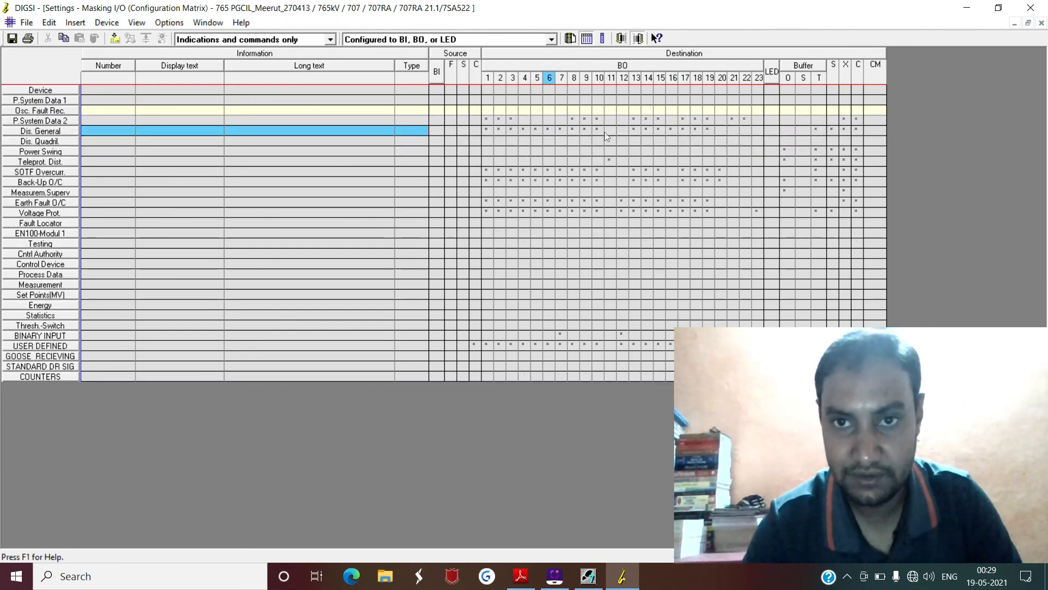
pyautogui.rightClick(671, 202)
pyautogui.click(682, 213)
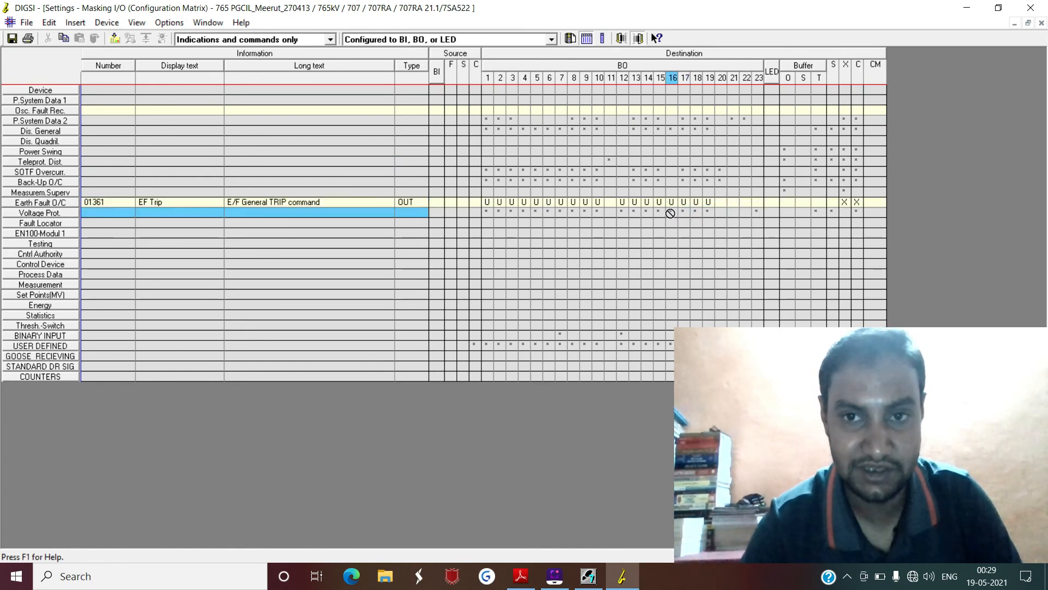
pyautogui.rightClick(673, 214)
pyautogui.click(683, 220)
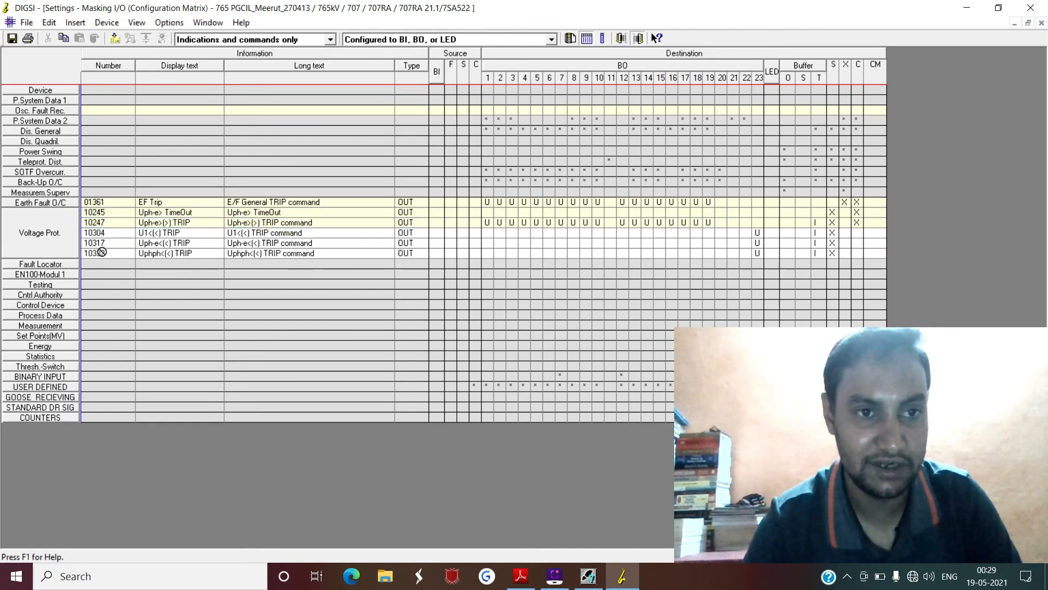
# Step: Collapse Voltage Prot. and Earth Fault O/C, inspect the output assignments in the USER DEFINED group, and collapse it again
pyautogui.doubleClick(50, 236)
pyautogui.doubleClick(75, 203)
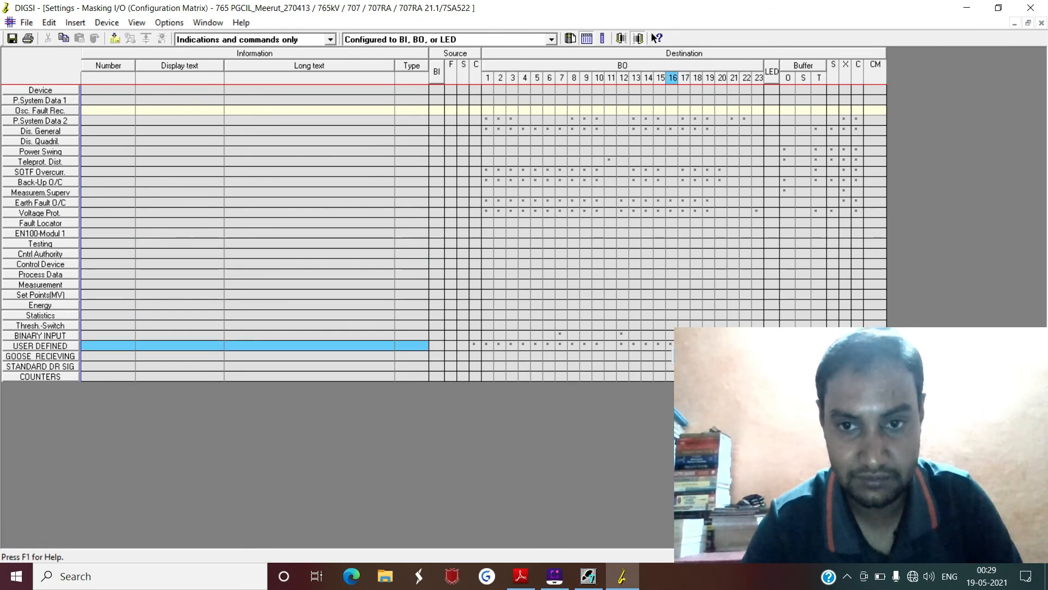
pyautogui.doubleClick(676, 346)
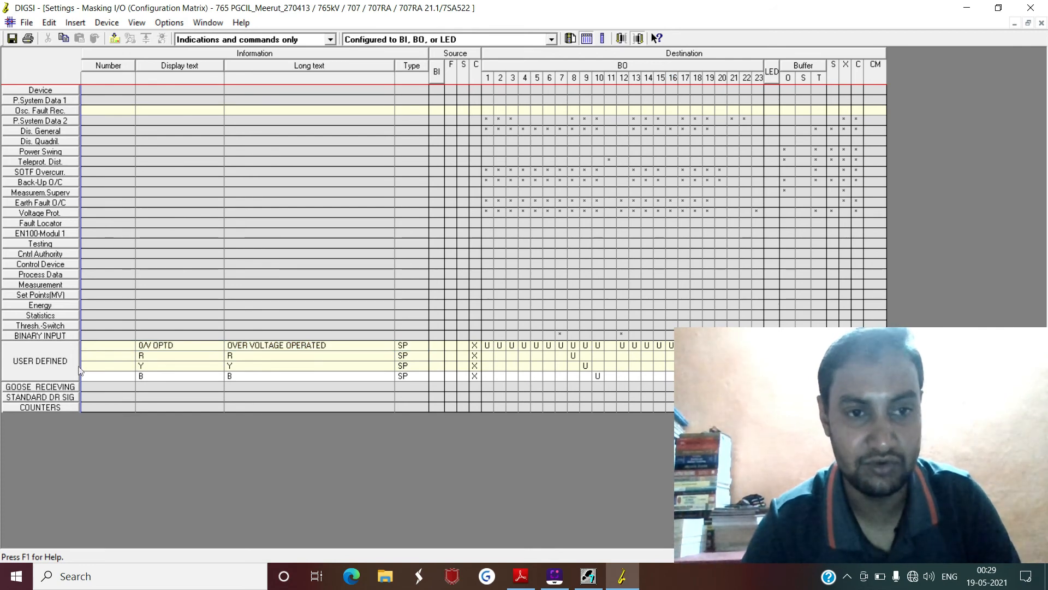
pyautogui.click(54, 346)
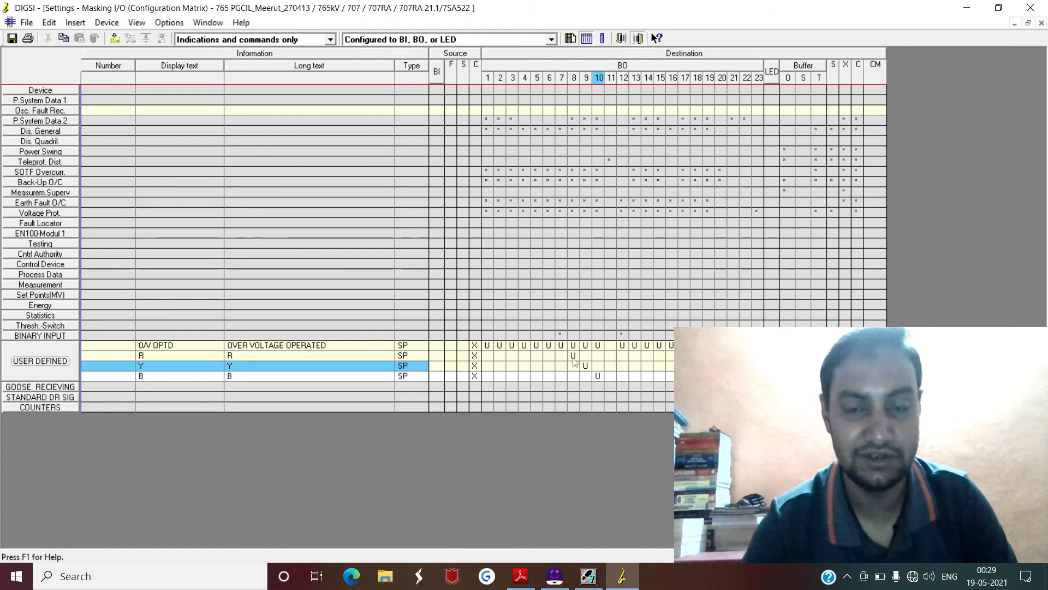
pyautogui.click(46, 365)
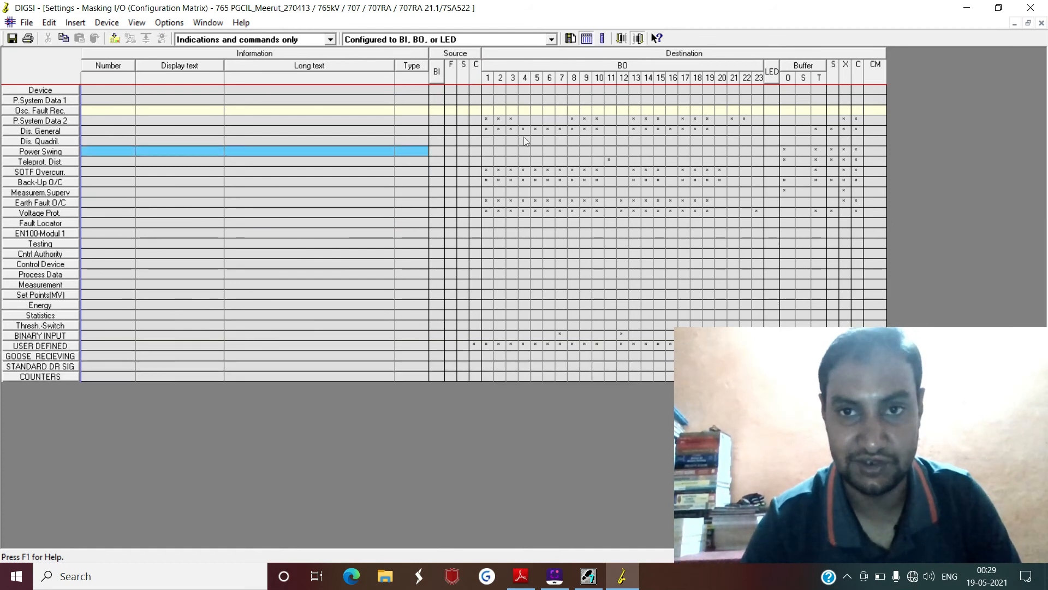
# Step: Check the Adobe Reader drawing, return to DIGSI, and expand SOTF Overcurr. and Back-Up O/C to inspect the trip signals on binary output 20
pyautogui.click(521, 576)
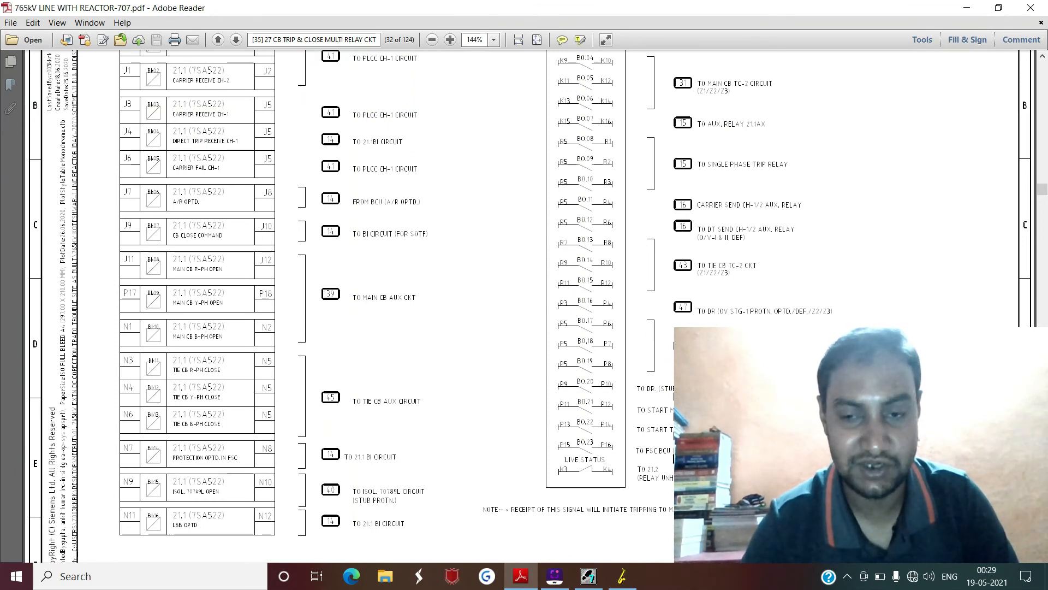
pyautogui.click(617, 578)
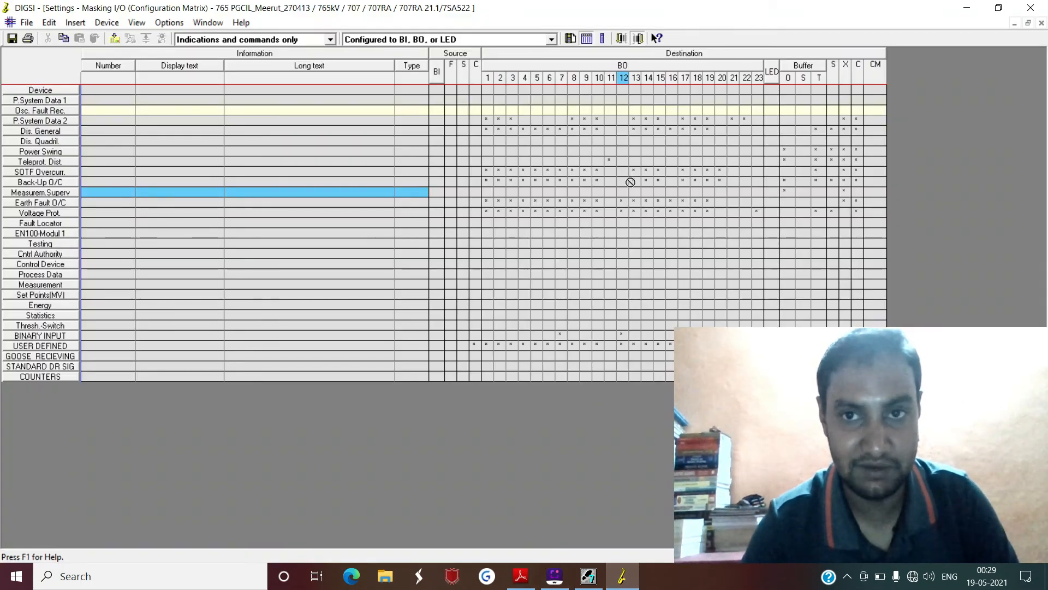
pyautogui.rightClick(720, 174)
pyautogui.click(730, 181)
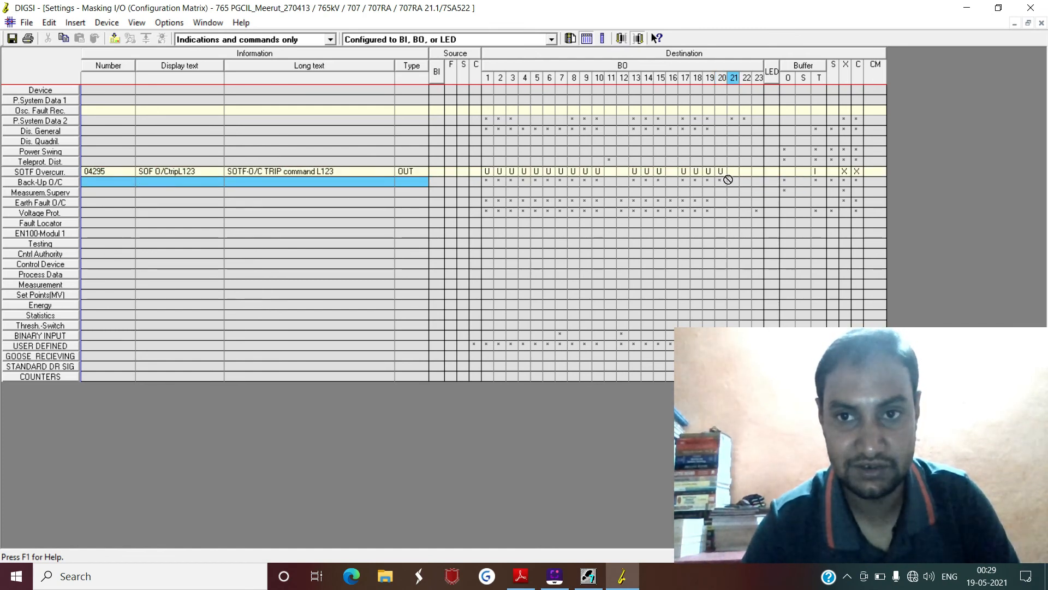
pyautogui.rightClick(721, 182)
pyautogui.click(729, 190)
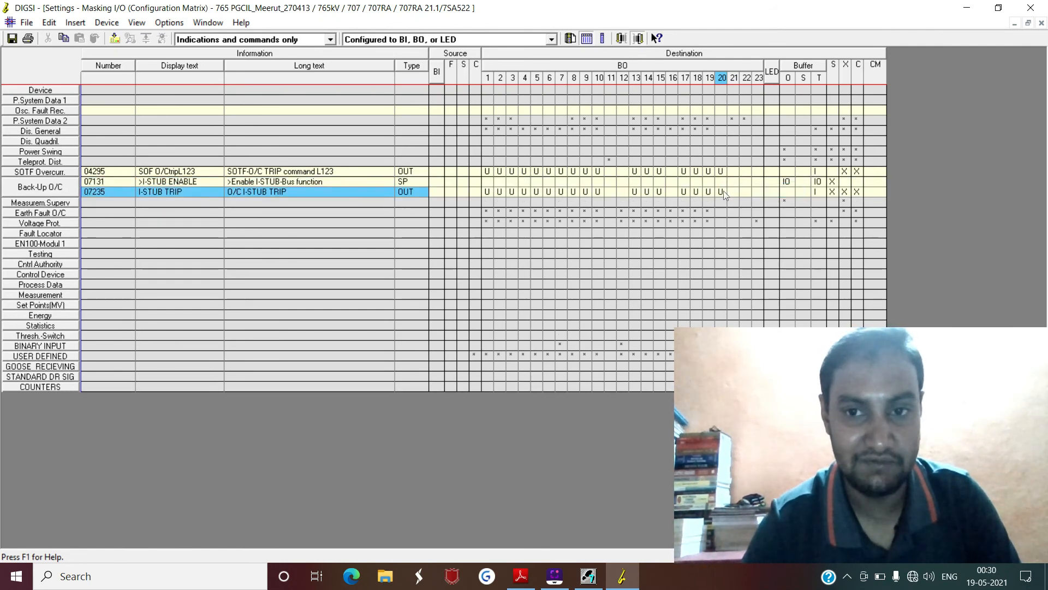
# Step: Review the outputs in the Adobe Reader drawing once more, return to DIGSI, and collapse the Back-Up O/C and SOTF Overcurr. groups
pyautogui.click(521, 577)
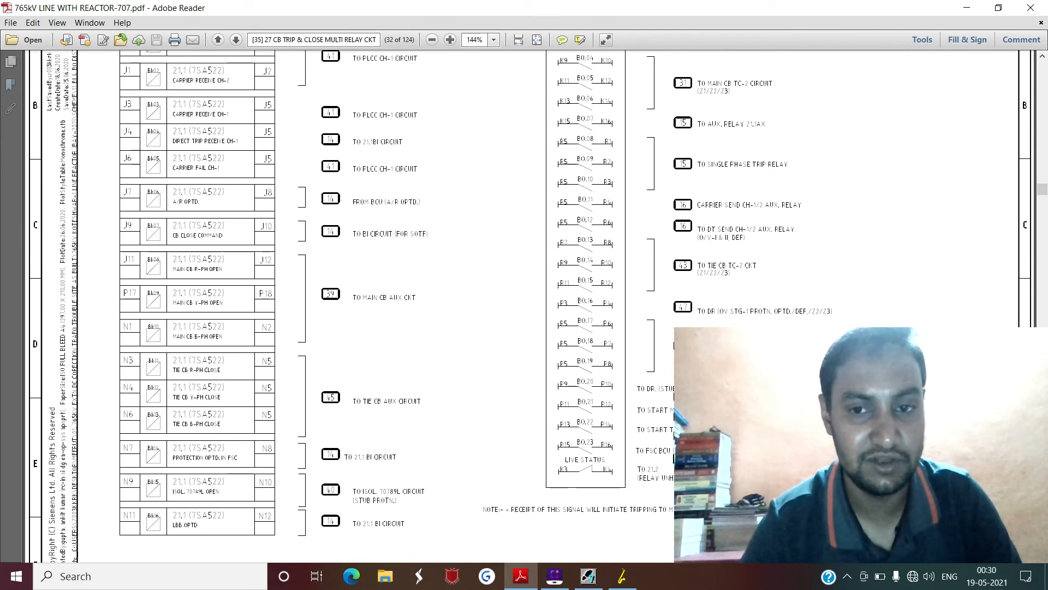
pyautogui.click(623, 576)
pyautogui.click(71, 193)
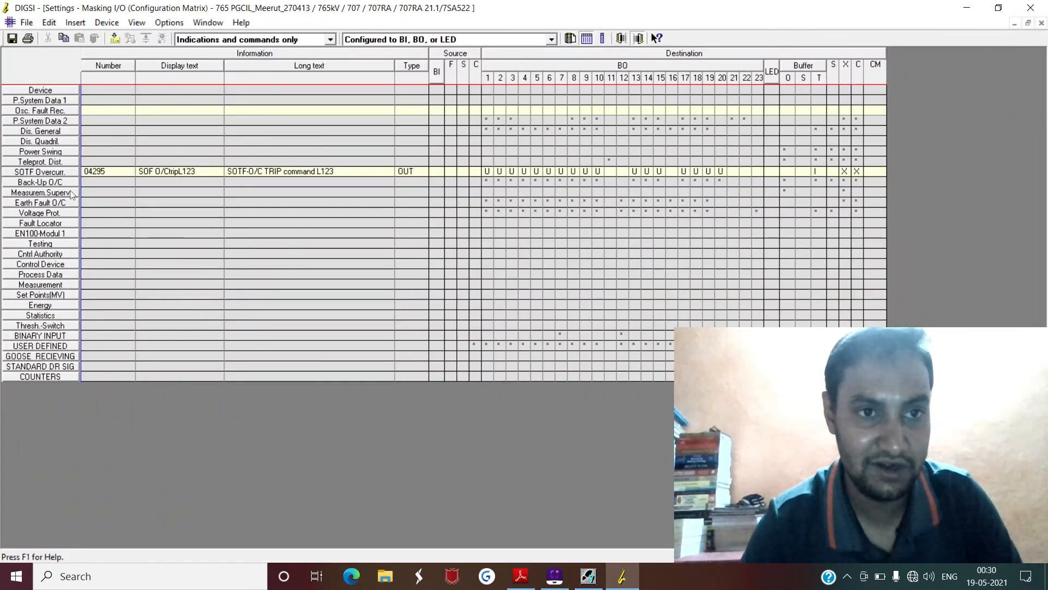
pyautogui.click(78, 173)
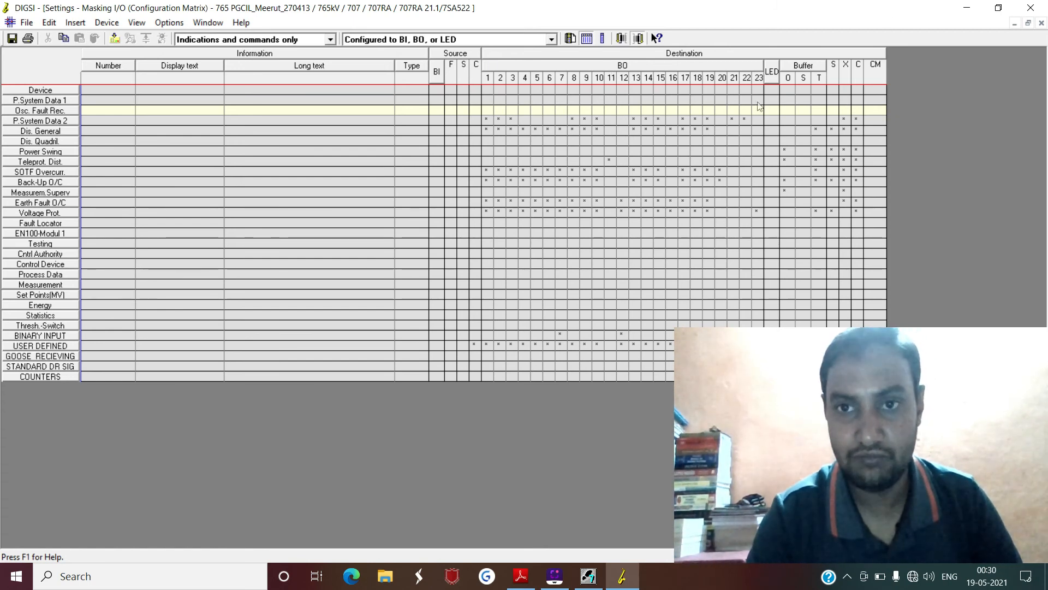
# Step: Expand P.System Data 2 and Dis. General to inspect binary outputs 21 and 22, and select binary output 21's cell for Dis.TripZ1/1p
pyautogui.click(733, 120)
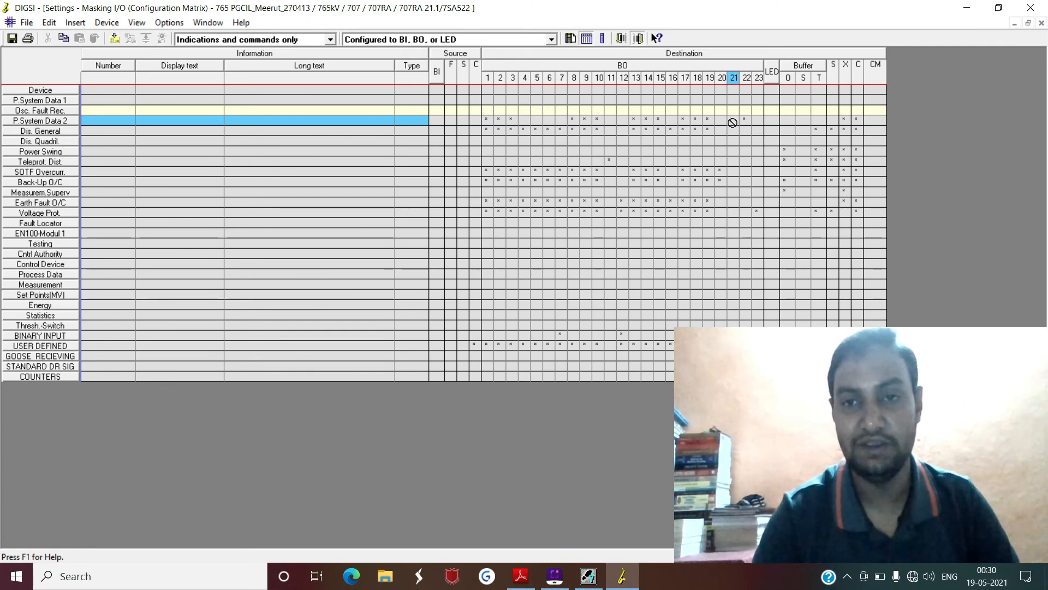
pyautogui.rightClick(733, 122)
pyautogui.click(748, 130)
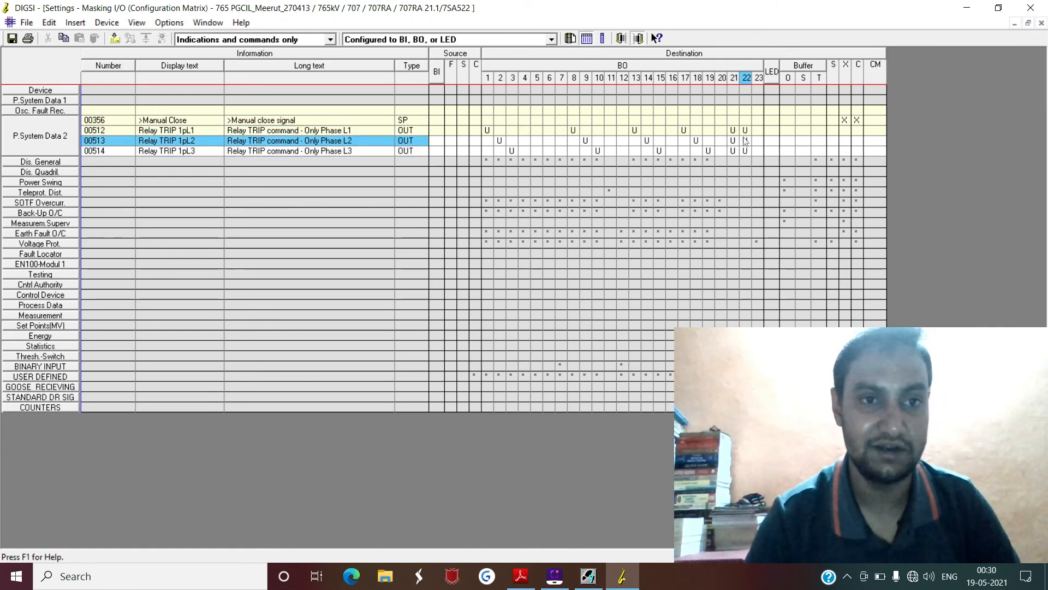
pyautogui.click(58, 171)
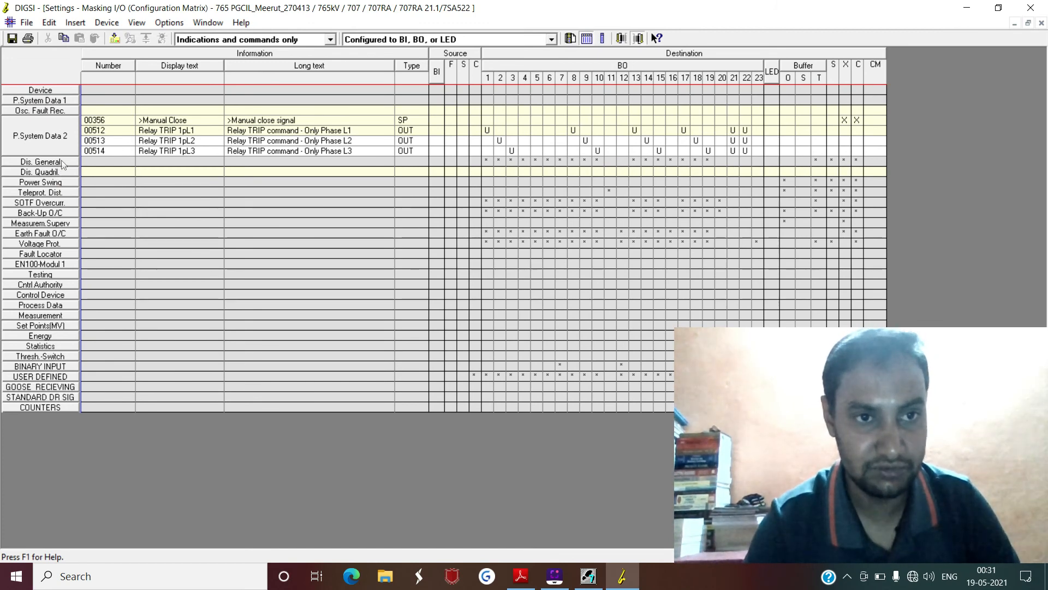
pyautogui.click(61, 160)
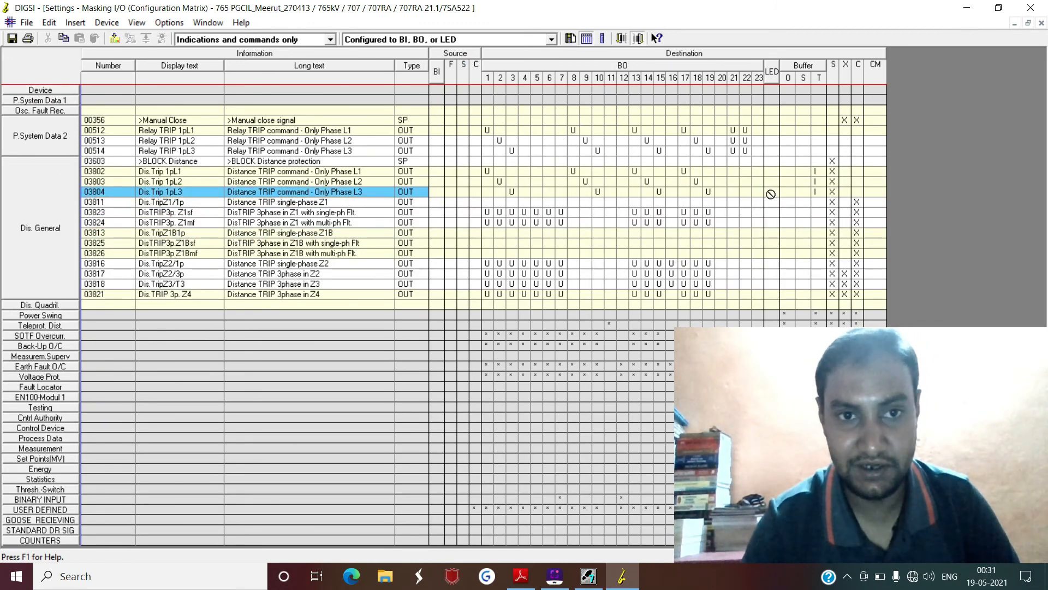
pyautogui.click(733, 206)
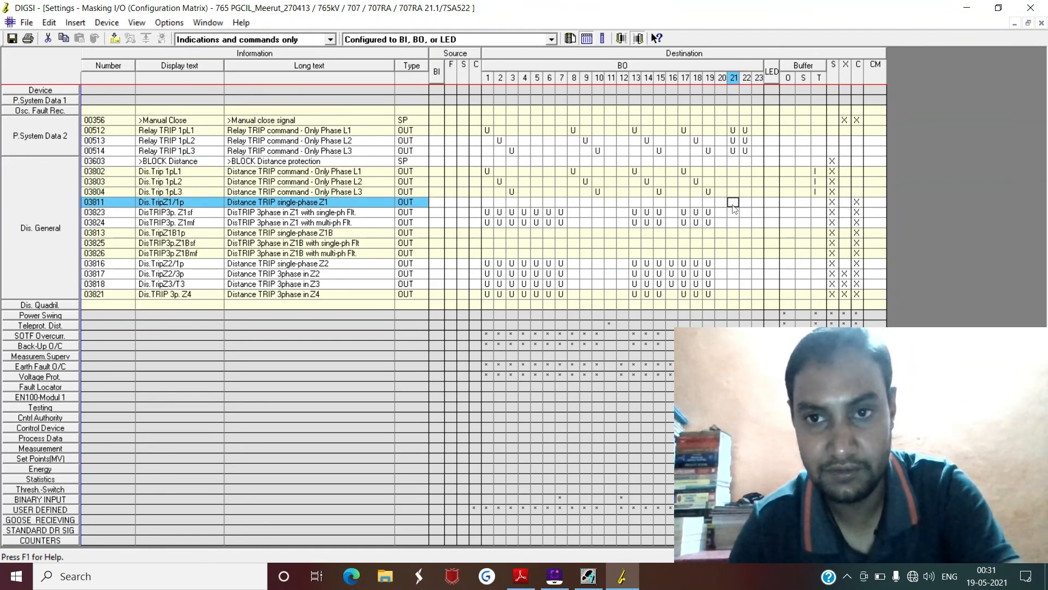
# Step: Assign Dis.TripZ1/1p and Dis.TripZ1B1p to binary outputs 21 and 22 as unlatched (U)
pyautogui.press('u')
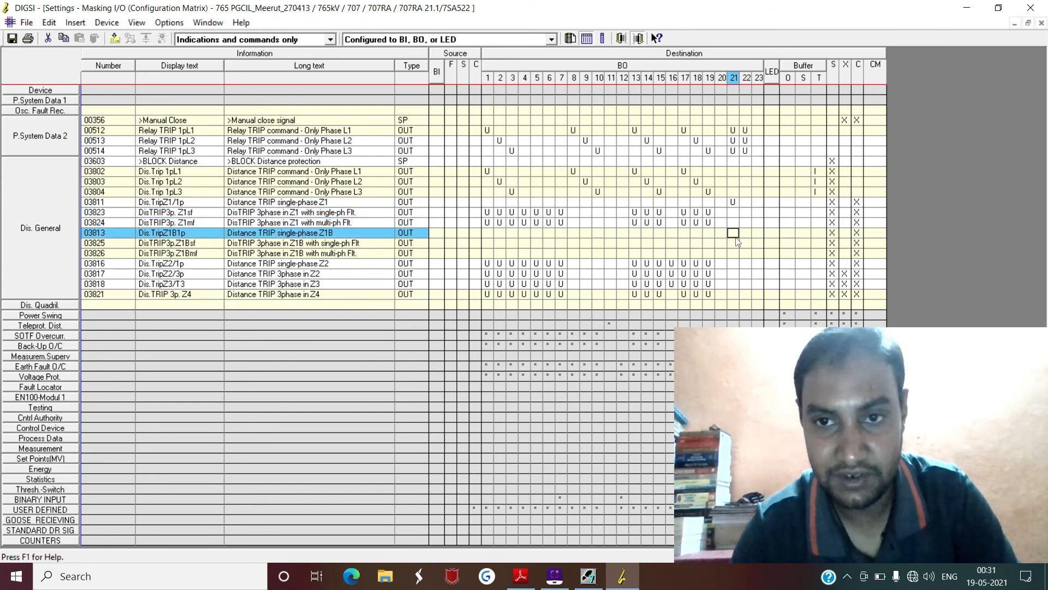
pyautogui.write('U')
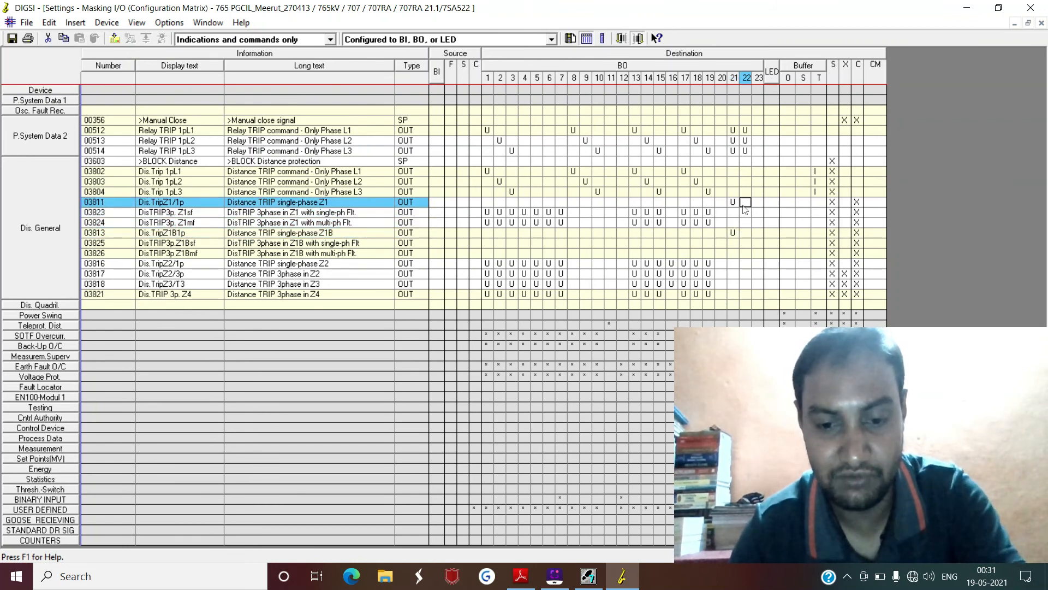
pyautogui.write('U')
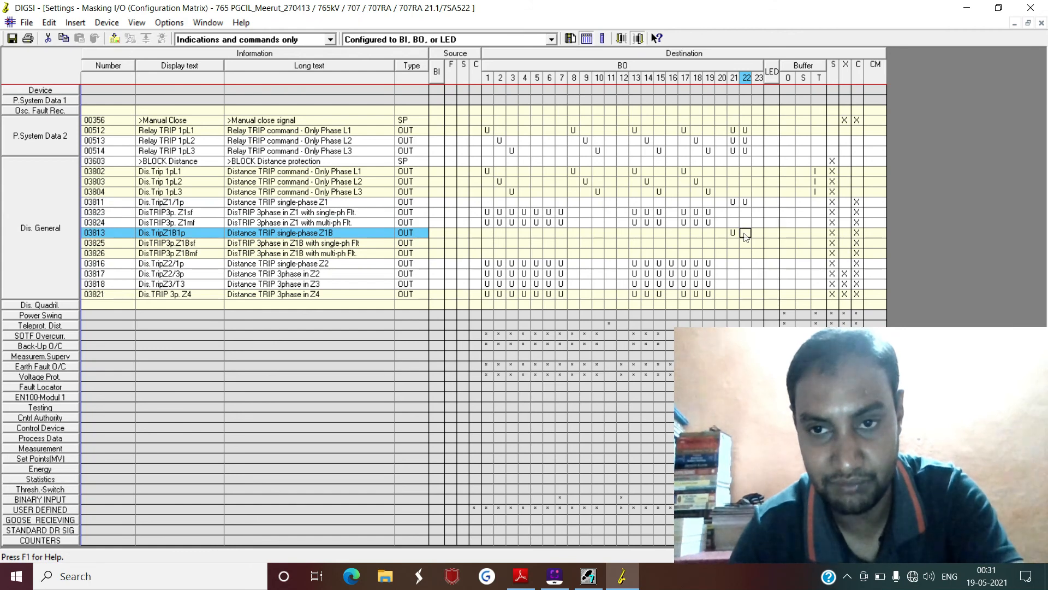
pyautogui.write('U')
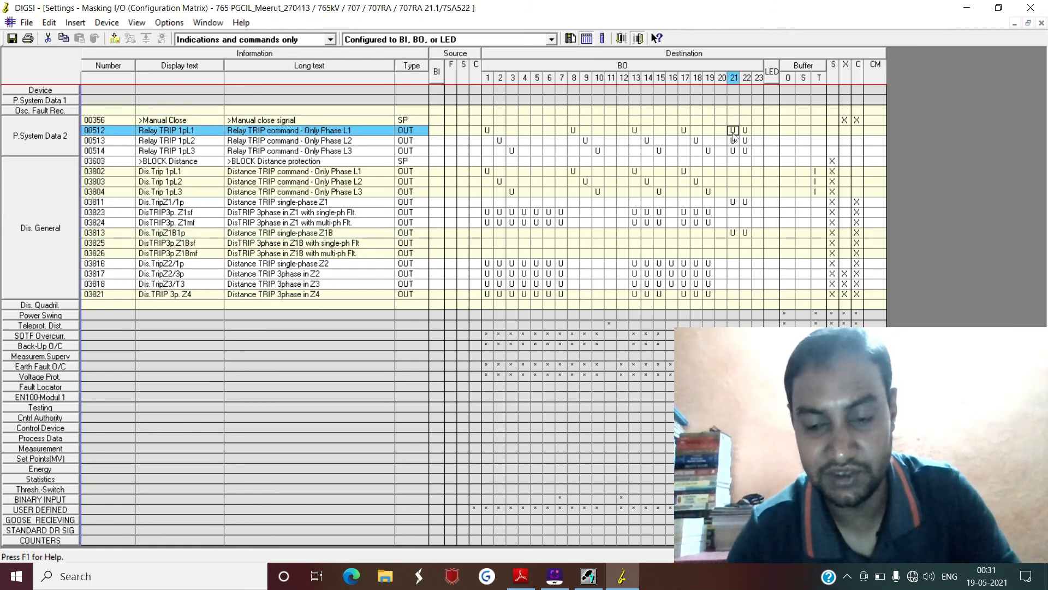
# Step: Remove the U assignments of Relay TRIP 1pL1, 1pL2 and 1pL3 from binary outputs 21 and 22
pyautogui.click(733, 132)
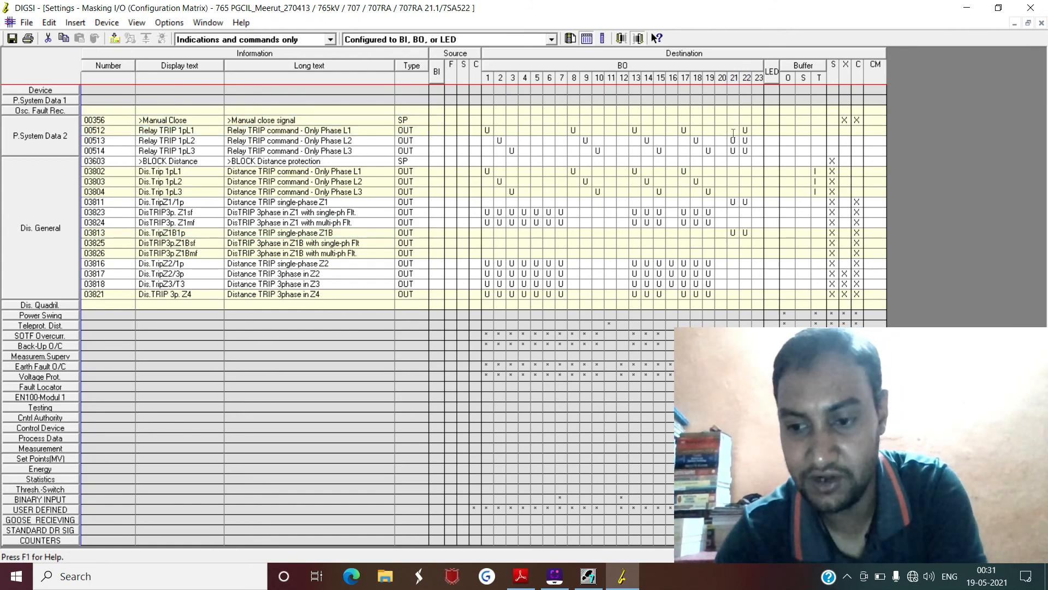
pyautogui.press('Return')
pyautogui.press('Return')
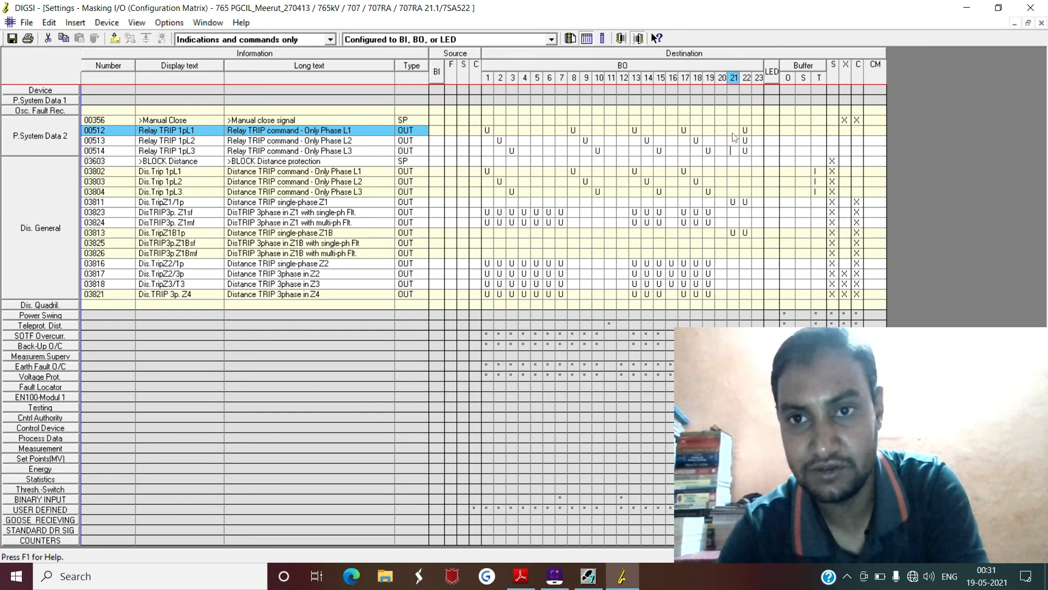
pyautogui.click(749, 133)
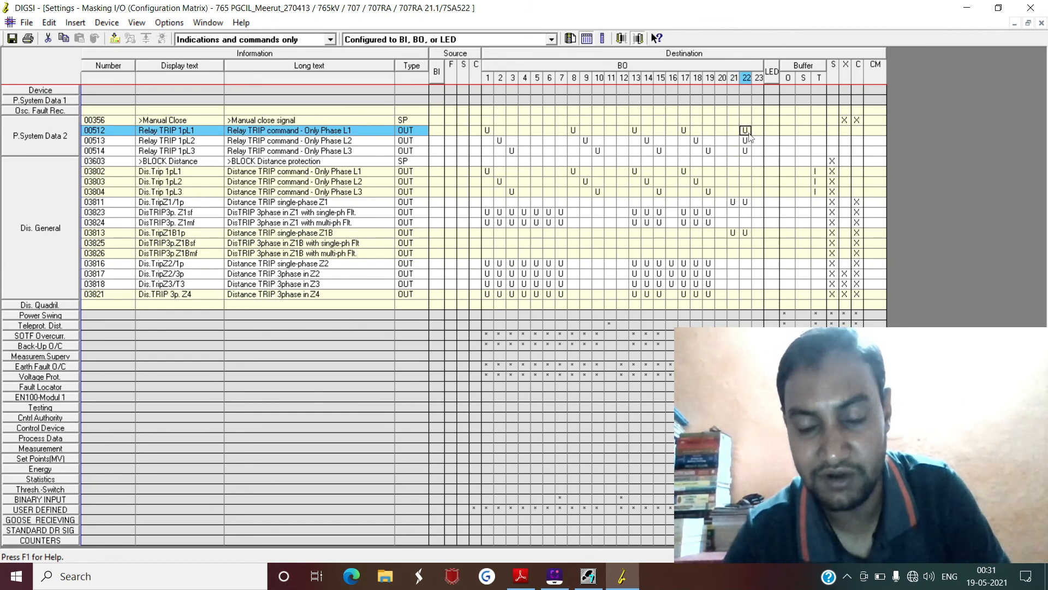
pyautogui.press('BackSpace')
pyautogui.press('Return')
pyautogui.press('BackSpace')
pyautogui.press('Return')
pyautogui.press('BackSpace')
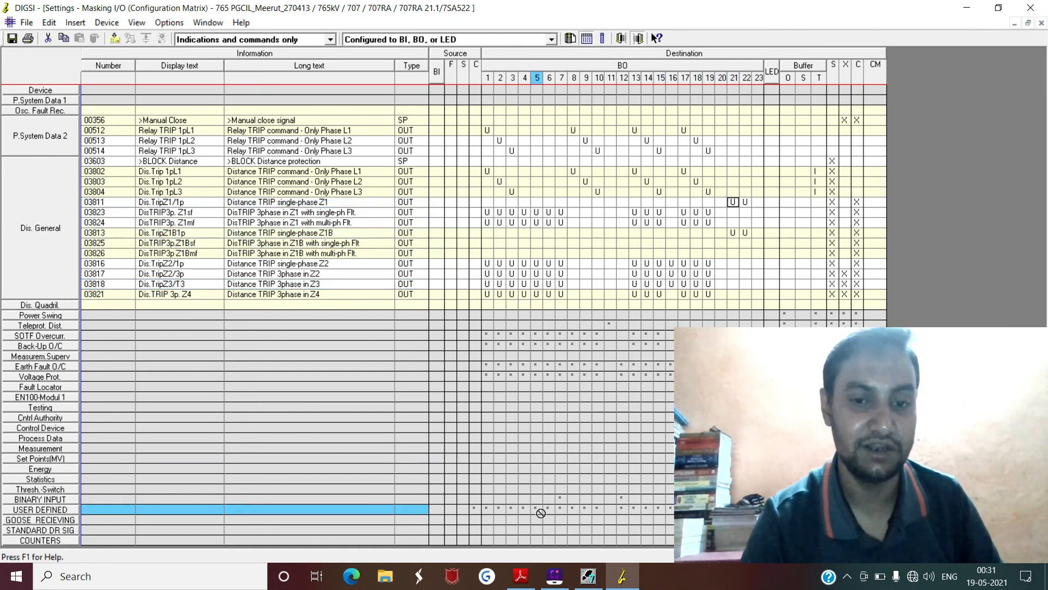
# Step: Check the binary outputs in the Adobe Reader drawing, return to DIGSI, and collapse the Dis. General group
pyautogui.click(520, 576)
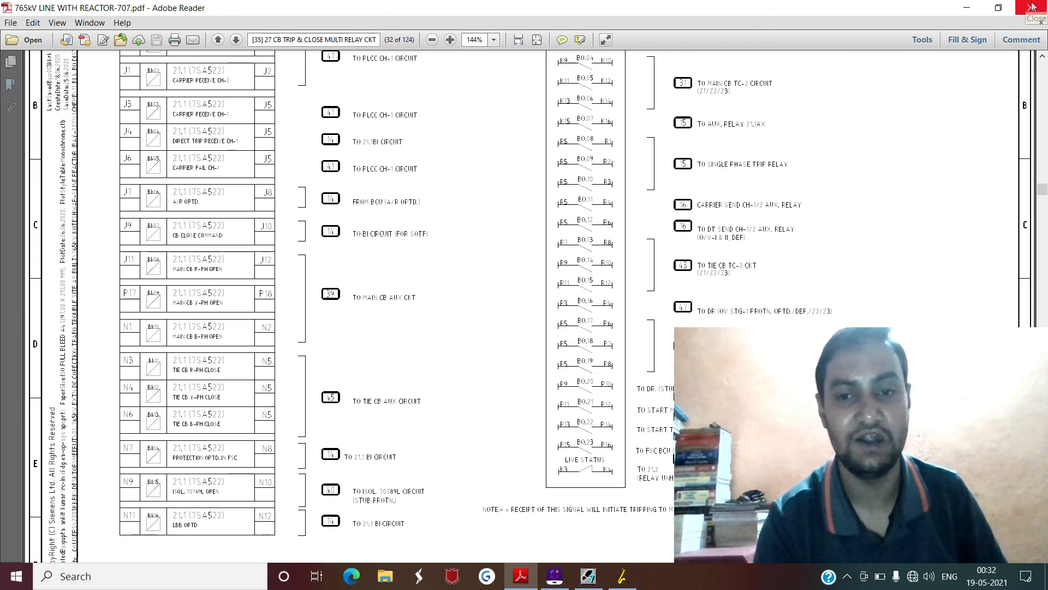
pyautogui.click(622, 576)
pyautogui.doubleClick(54, 247)
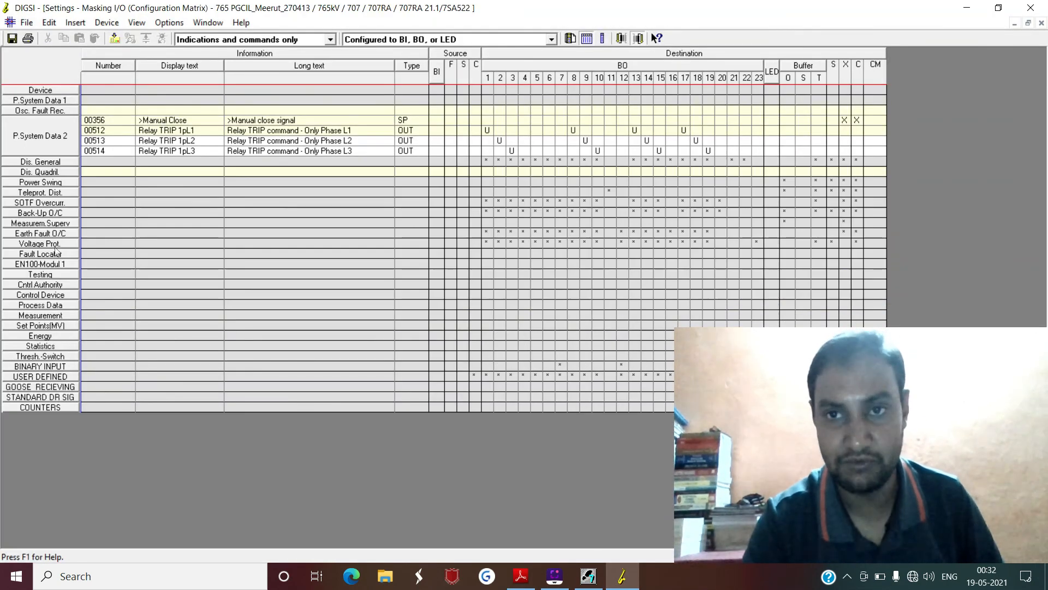
# Step: Expand Voltage Prot. to inspect the trip signals on binary output 23, then collapse it and P.System Data 2
pyautogui.rightClick(758, 244)
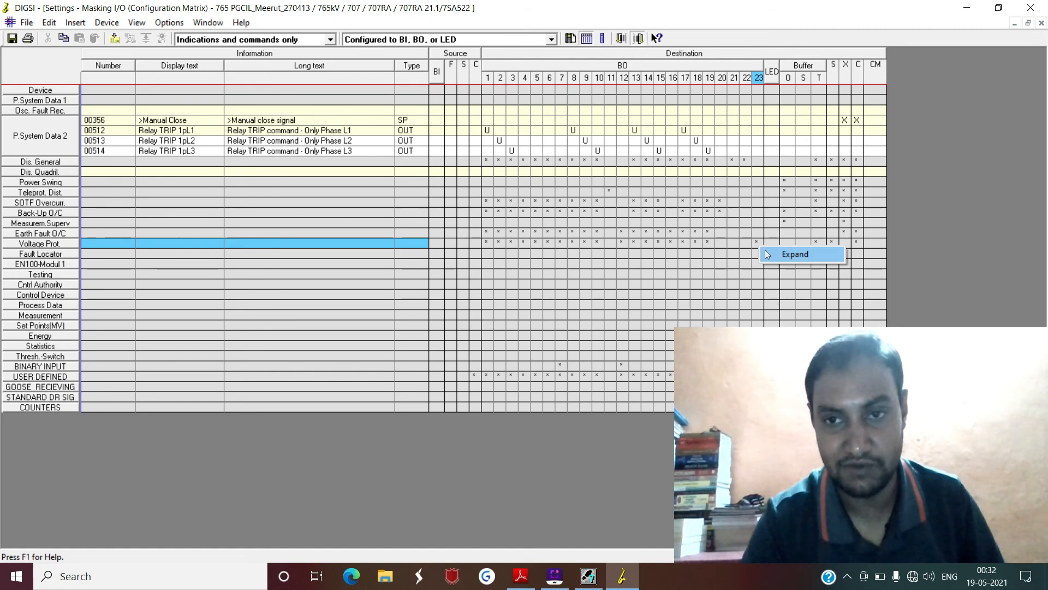
pyautogui.click(795, 255)
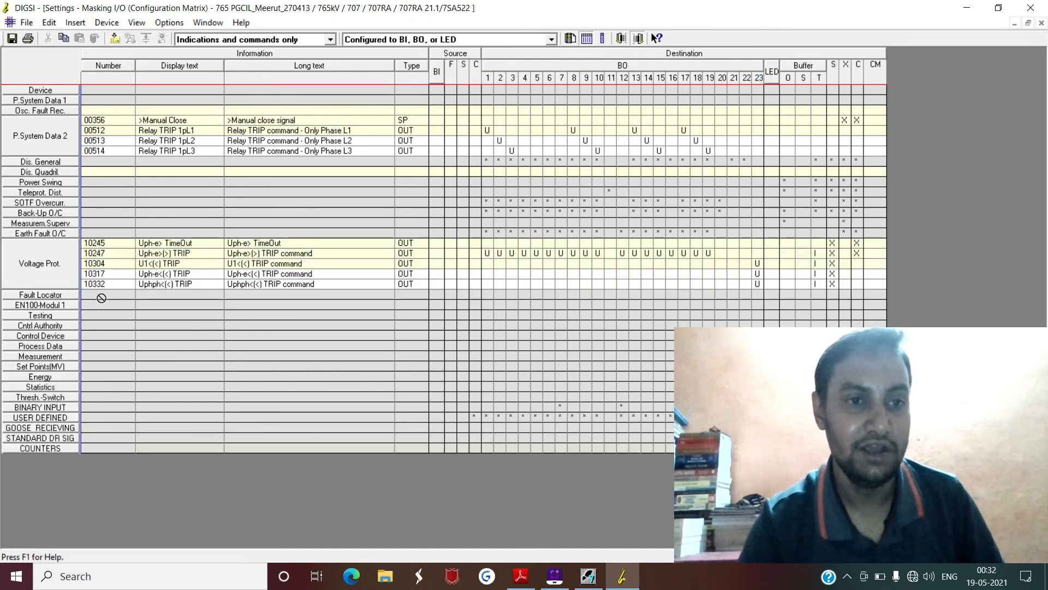
pyautogui.doubleClick(56, 277)
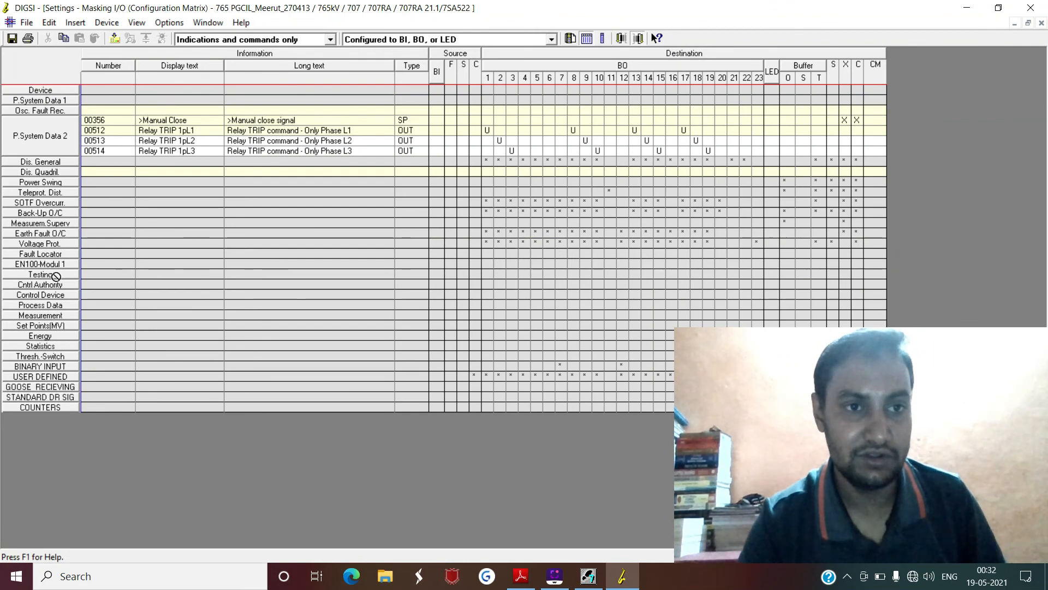
pyautogui.doubleClick(50, 145)
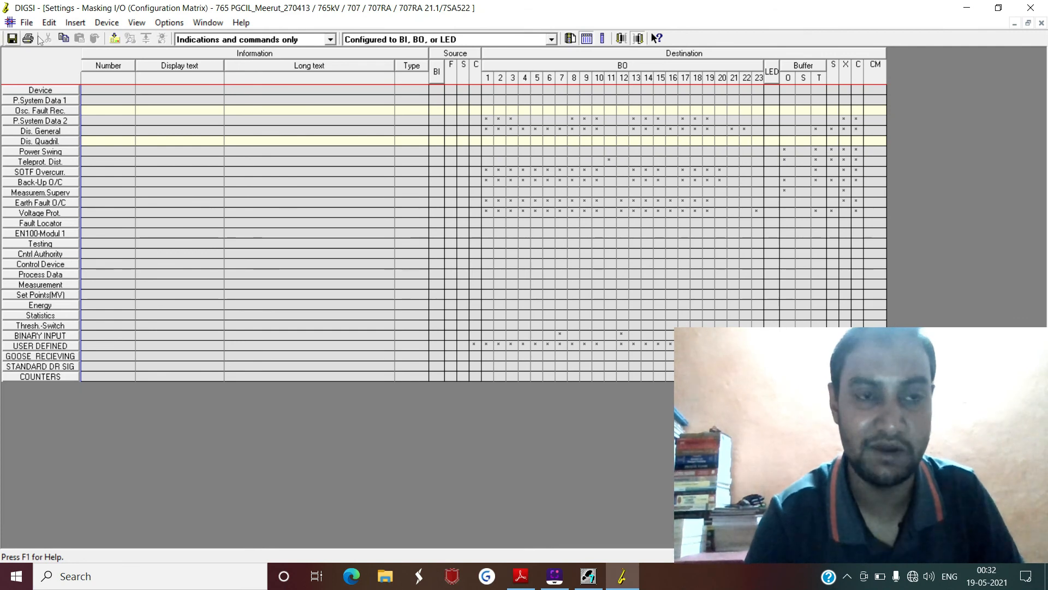
# Step: Close the Masking I/O matrix and exit DIGSI without saving the parameter set changes
pyautogui.click(1041, 23)
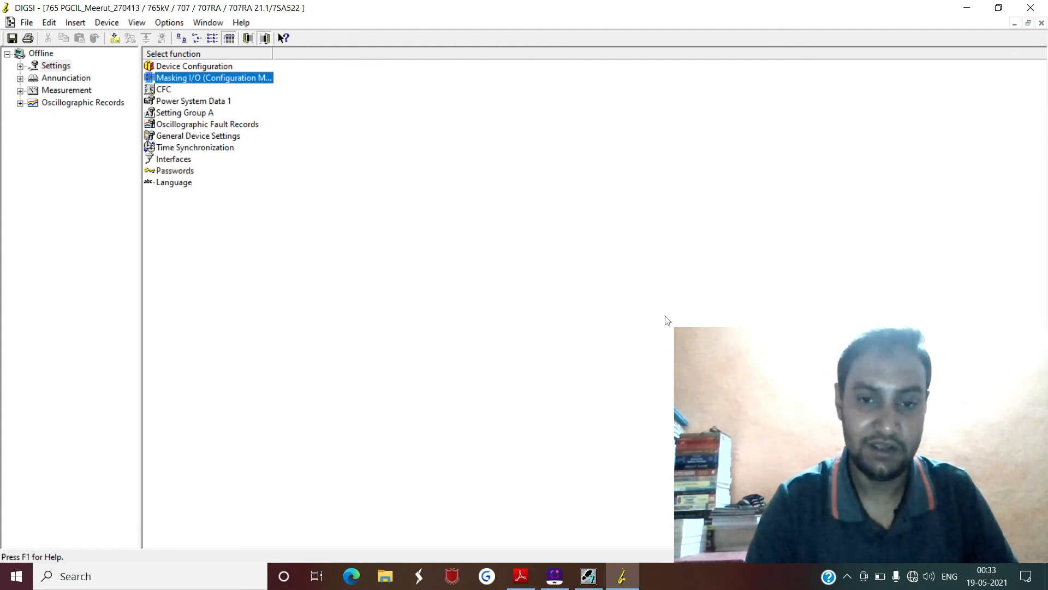
pyautogui.click(1032, 7)
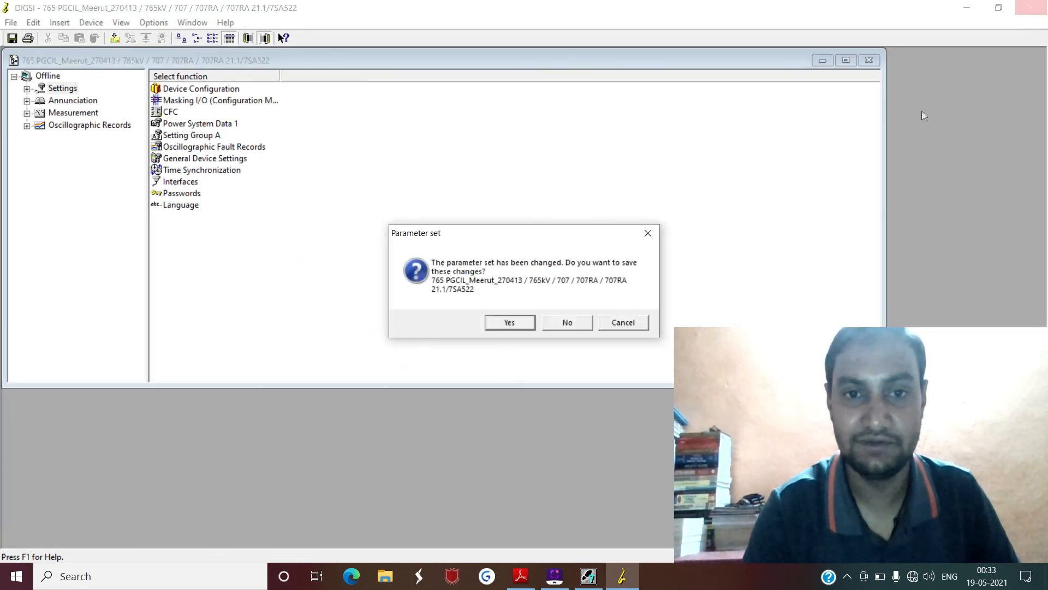
pyautogui.click(565, 323)
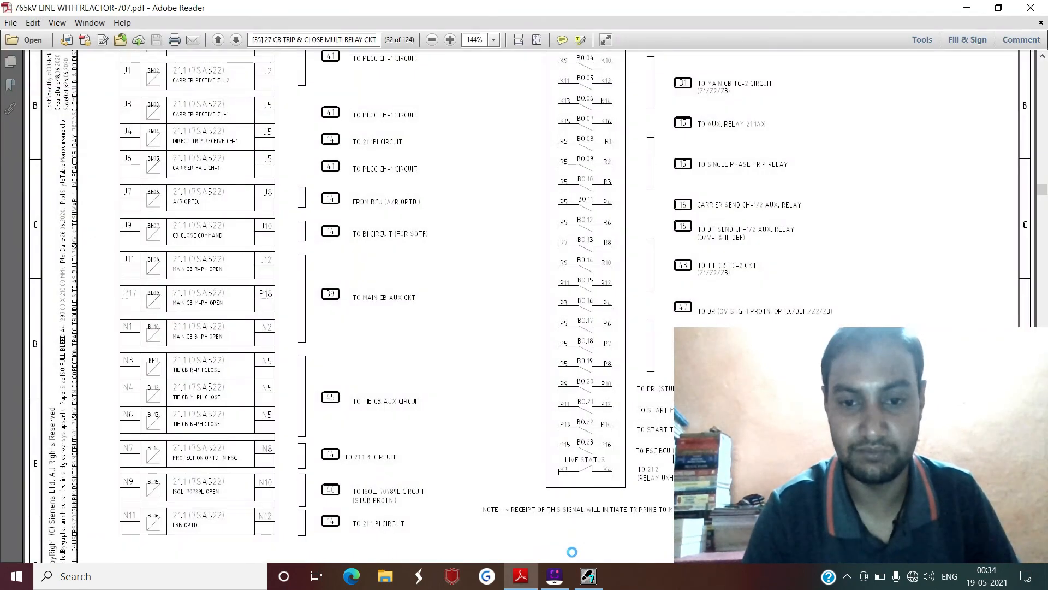
pyautogui.click(555, 576)
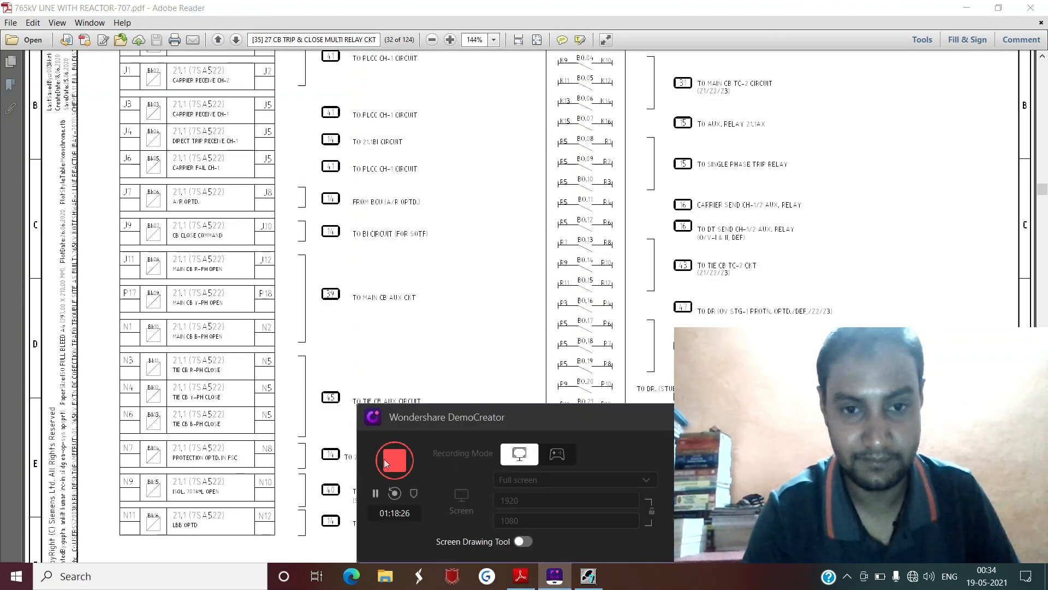
pyautogui.click(385, 460)
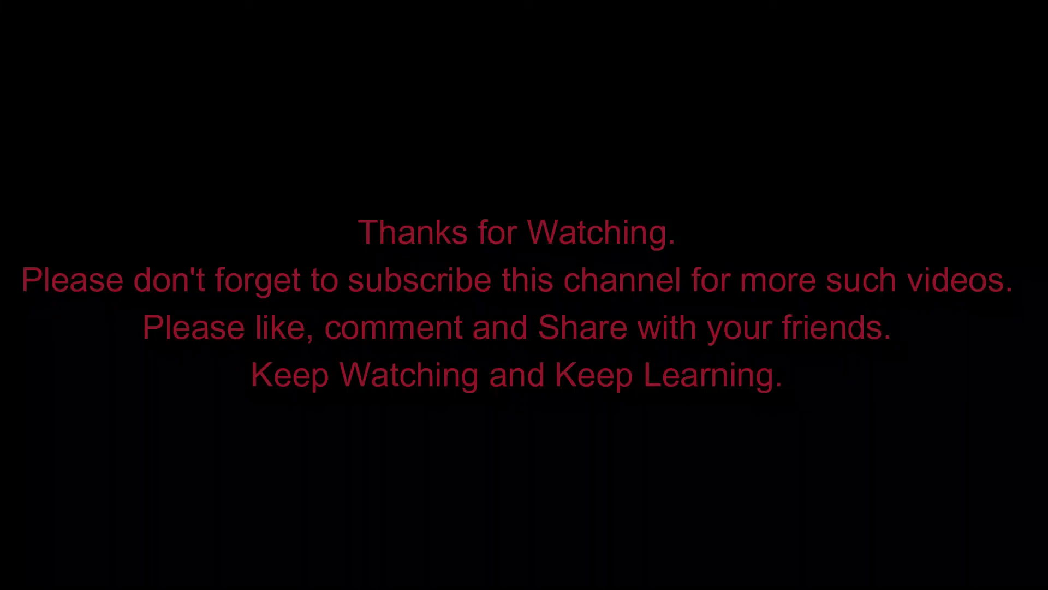